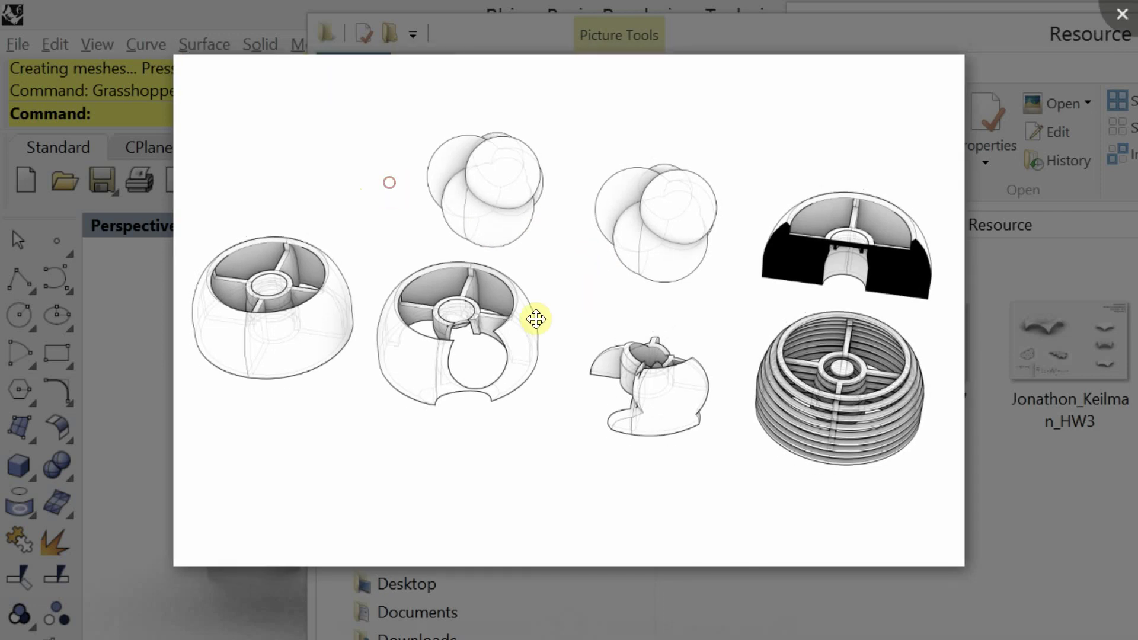
# - Zoom into the dome design picture in Photos and pan across the cutaway dome
pyautogui.scroll(3, 488, 373)
pyautogui.scroll(5, 494, 368)
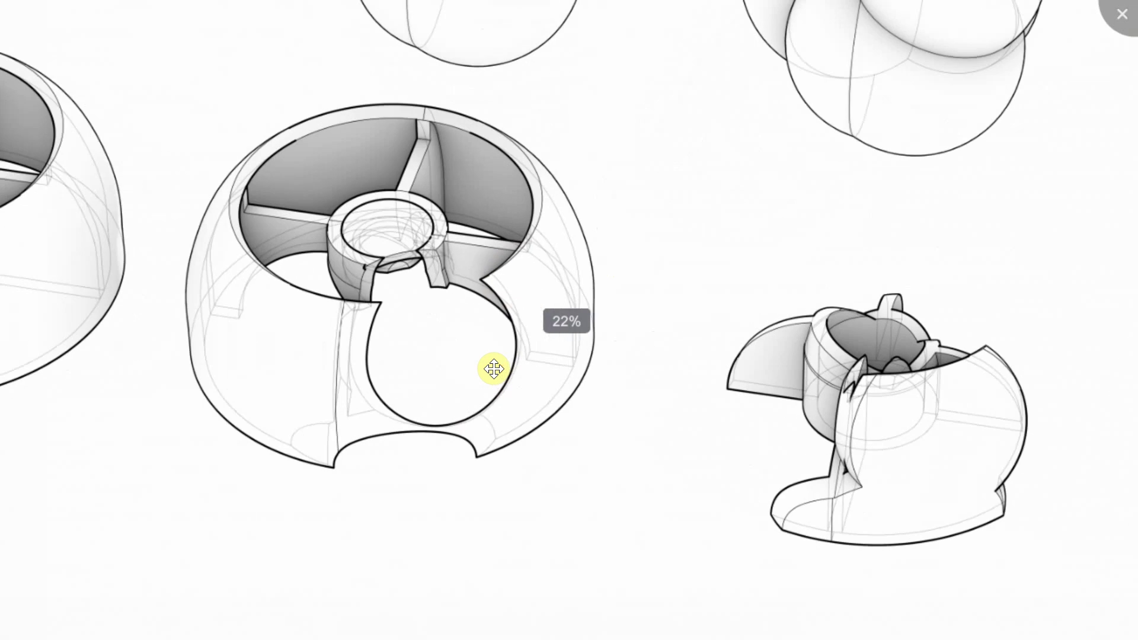
pyautogui.moveTo(486, 354); pyautogui.dragTo(541, 401)
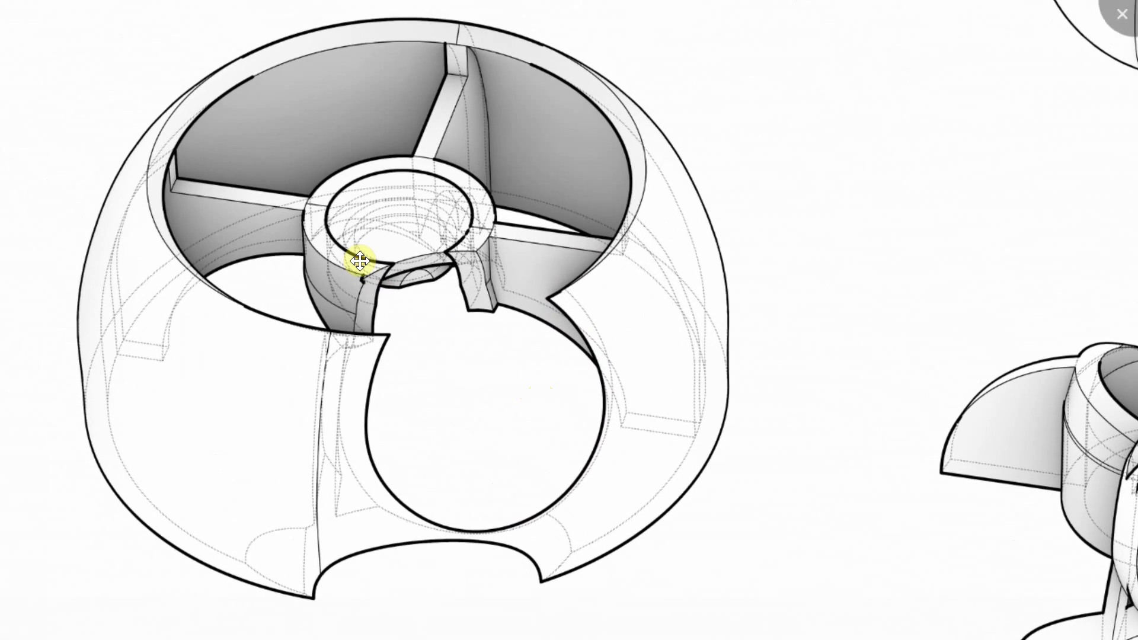
# - Zoom back out, then close Photos and the Resource Explorer window
pyautogui.scroll(-2, 473, 357)
pyautogui.scroll(-4, 473, 357)
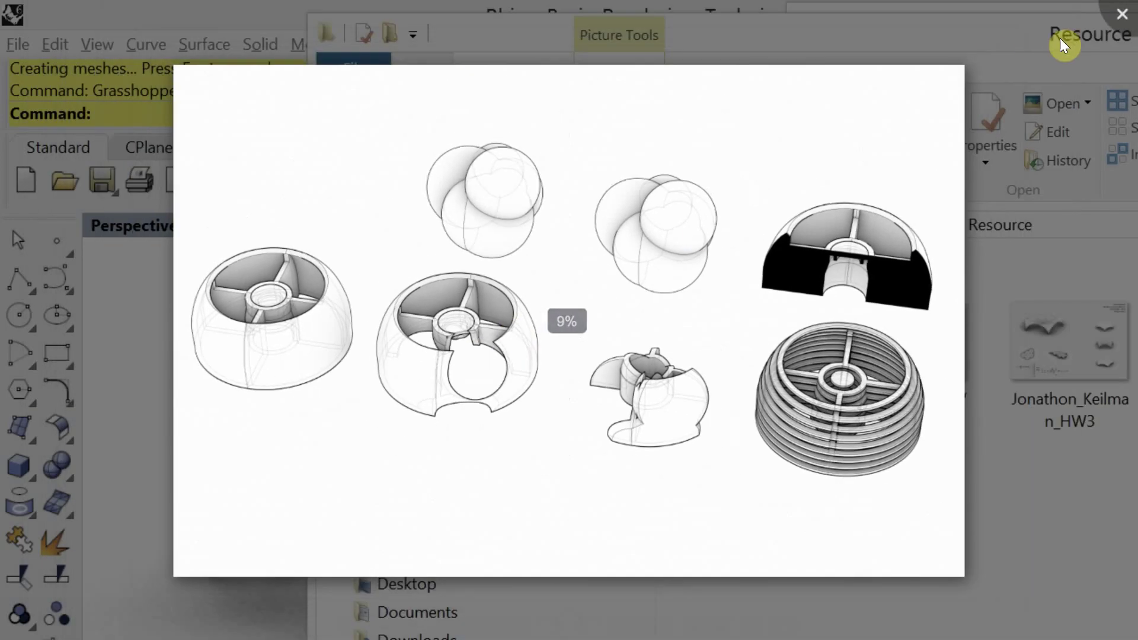
pyautogui.click(1122, 14)
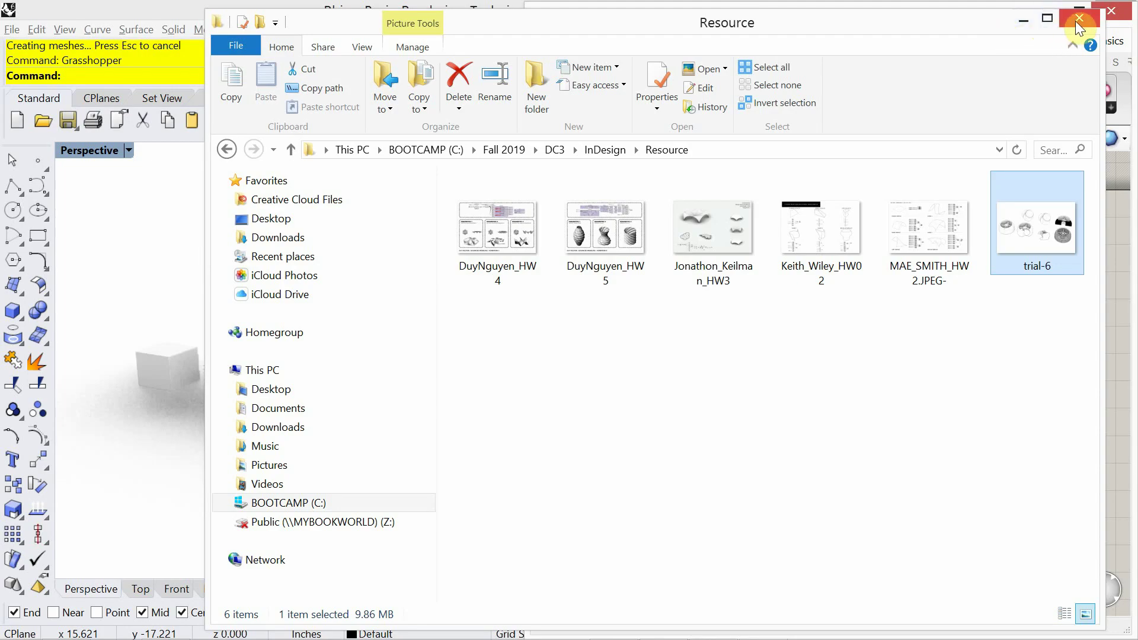
pyautogui.click(1078, 19)
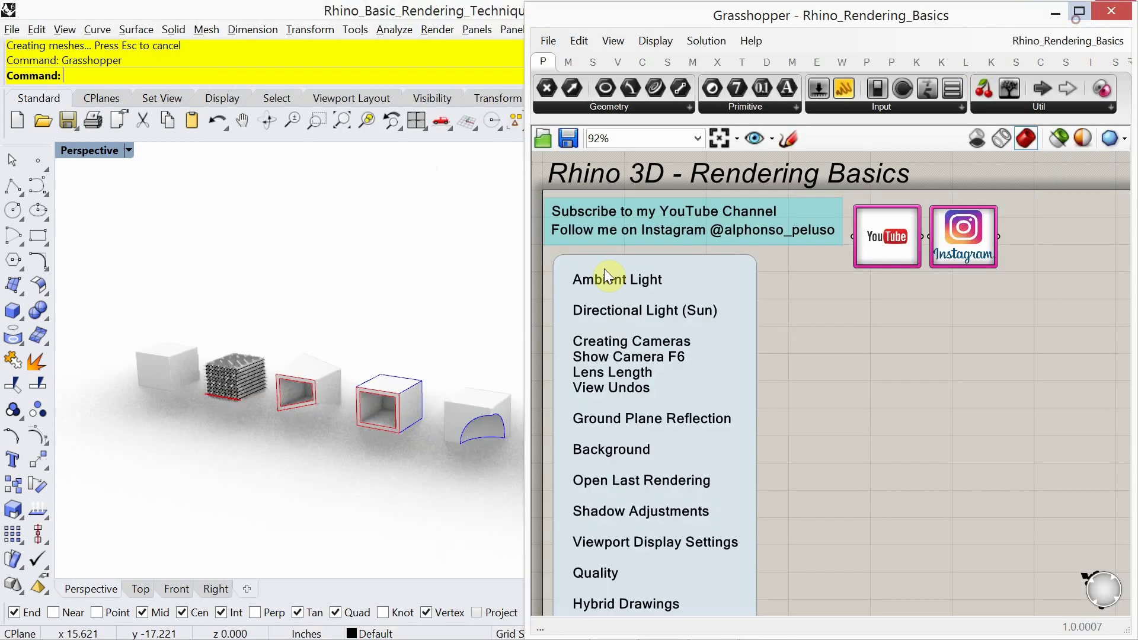
# - Open the tutorial author's YouTube channel Videos page from the Grasshopper canvas link
pyautogui.click(67, 624)
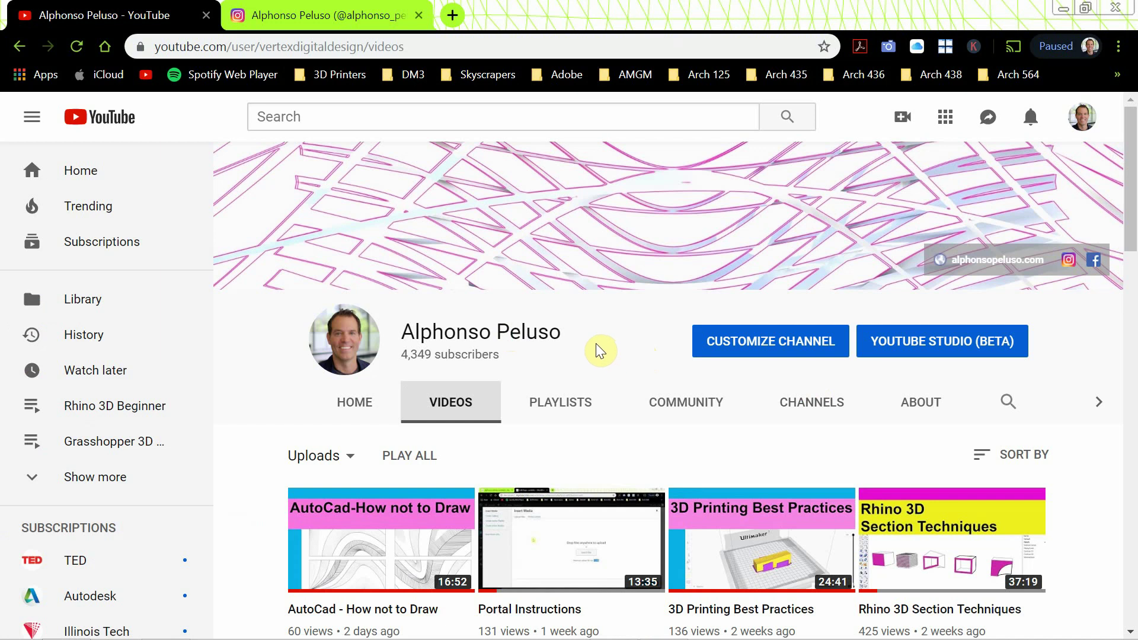
# - Scroll through the channel's uploaded videos, then switch to the Instagram profile tab
pyautogui.scroll(-5, 599, 351)
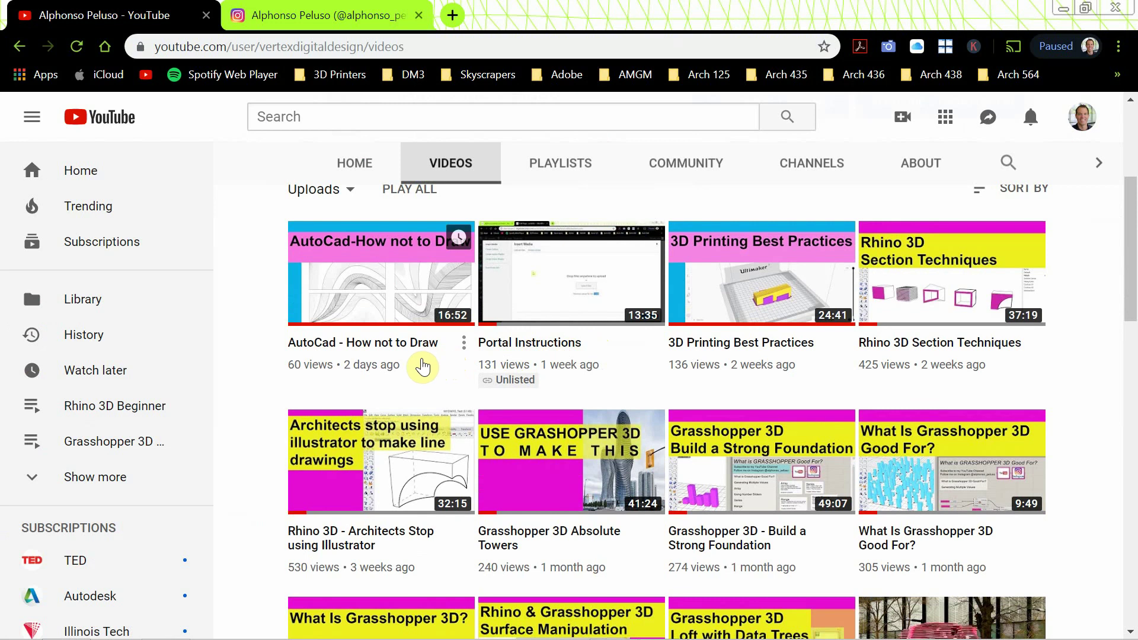
pyautogui.scroll(2, 423, 366)
pyautogui.scroll(3, 420, 365)
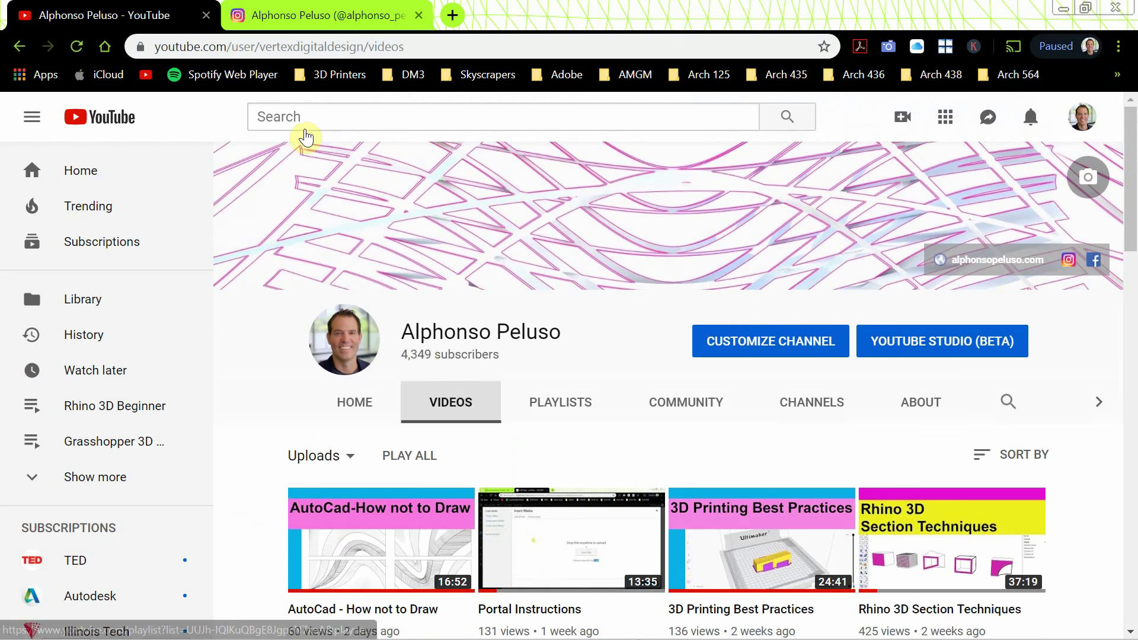
pyautogui.click(275, 22)
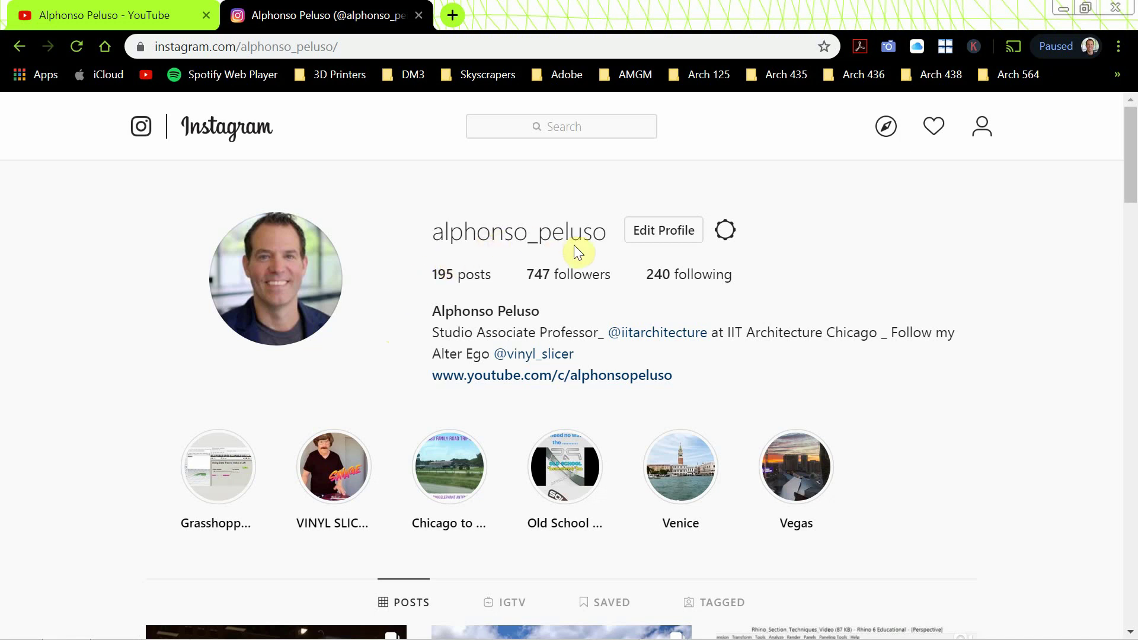
# - Scroll through the Instagram posts grid and back, then minimize Chrome to return to Rhino
pyautogui.scroll(-6, 388, 345)
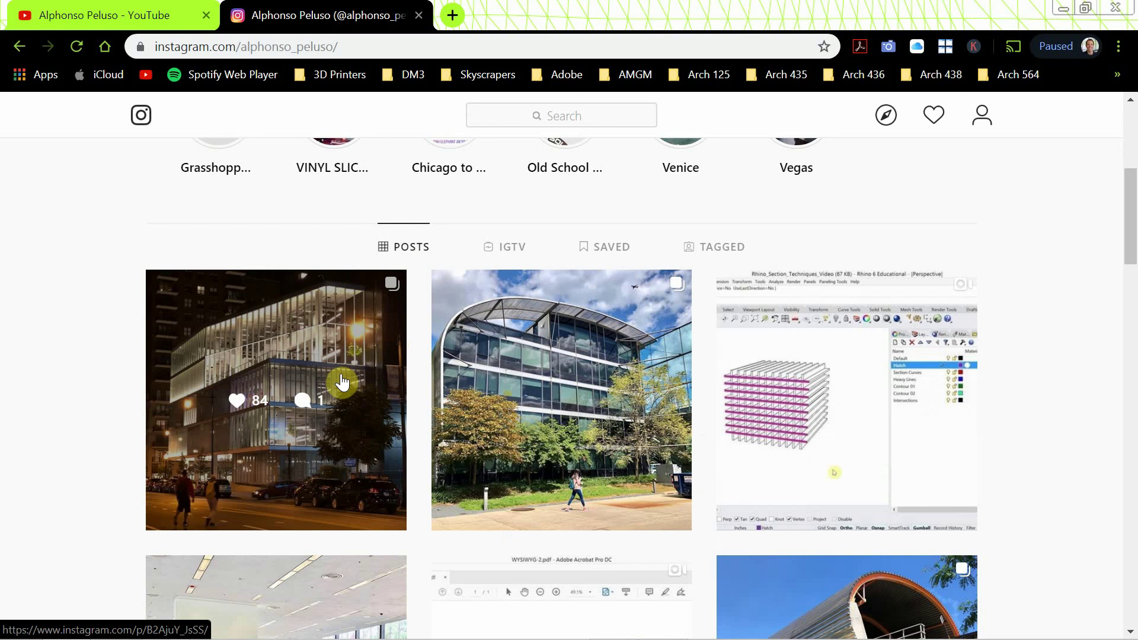
pyautogui.scroll(-3, 261, 430)
pyautogui.scroll(-5, 257, 432)
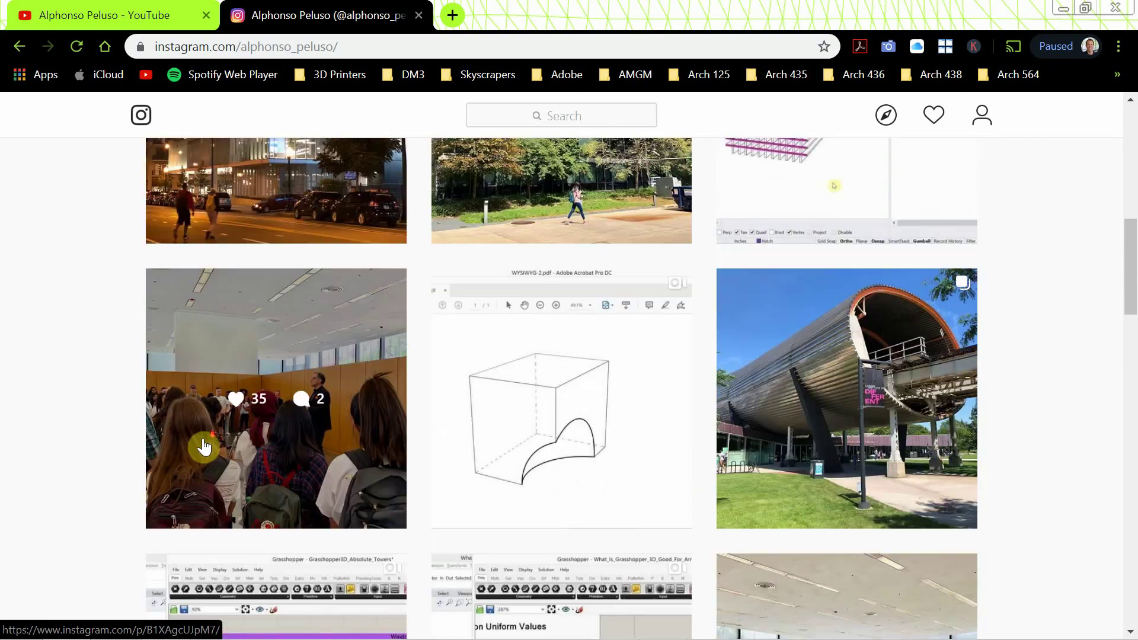
pyautogui.scroll(-3, 140, 442)
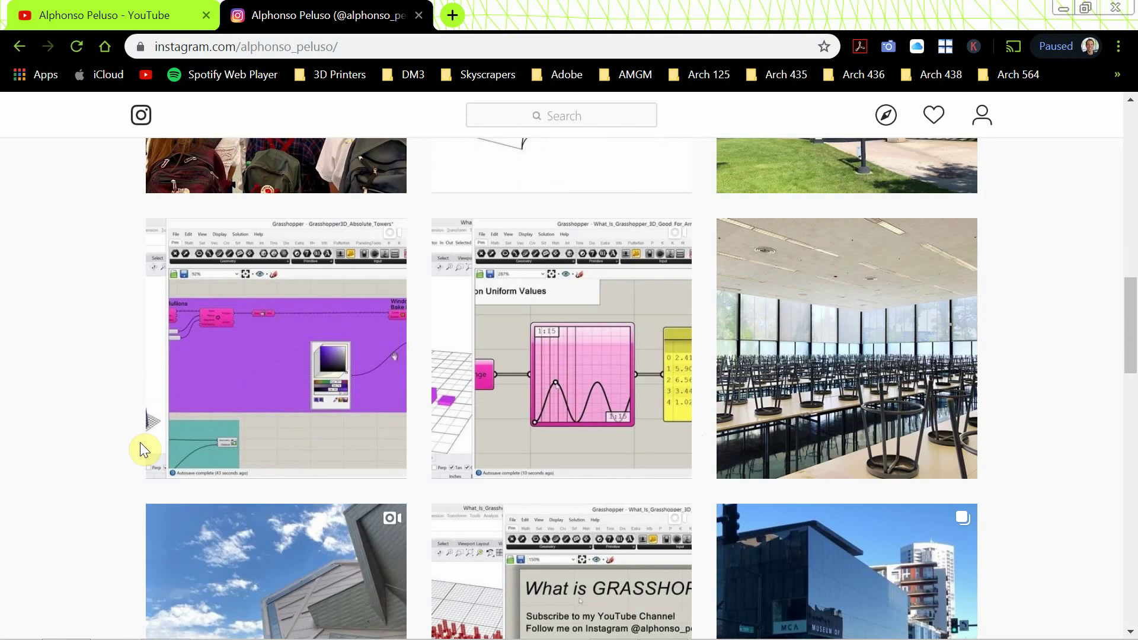
pyautogui.scroll(15, 140, 442)
pyautogui.click(1062, 8)
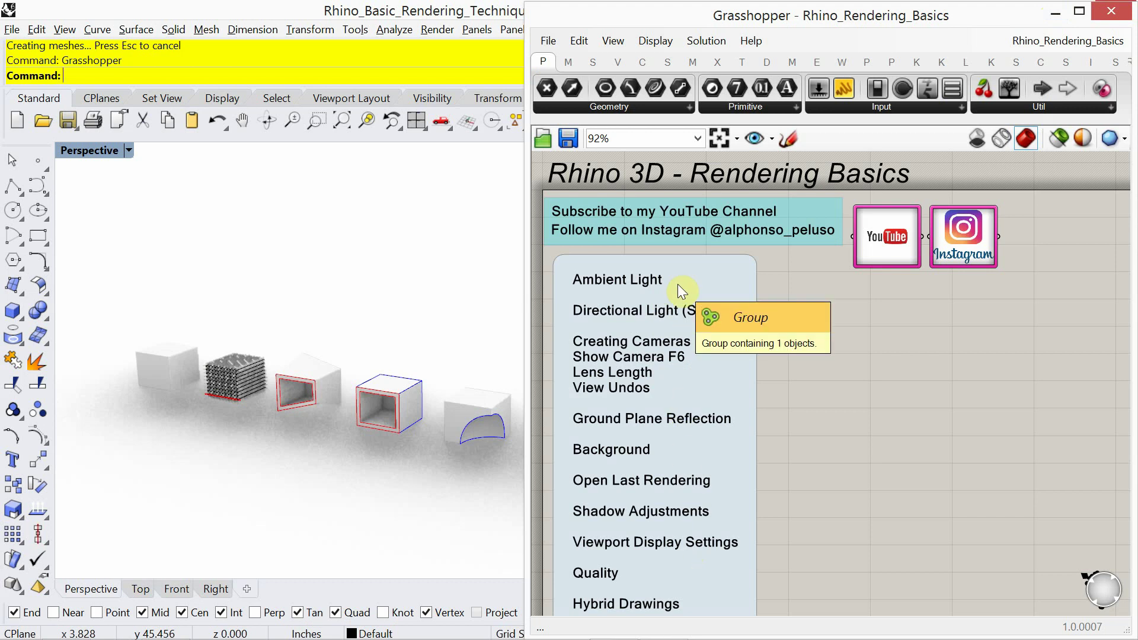
# - Maximize and restore the Grasshopper window, then minimize it to reveal Rhino
pyautogui.click(1083, 11)
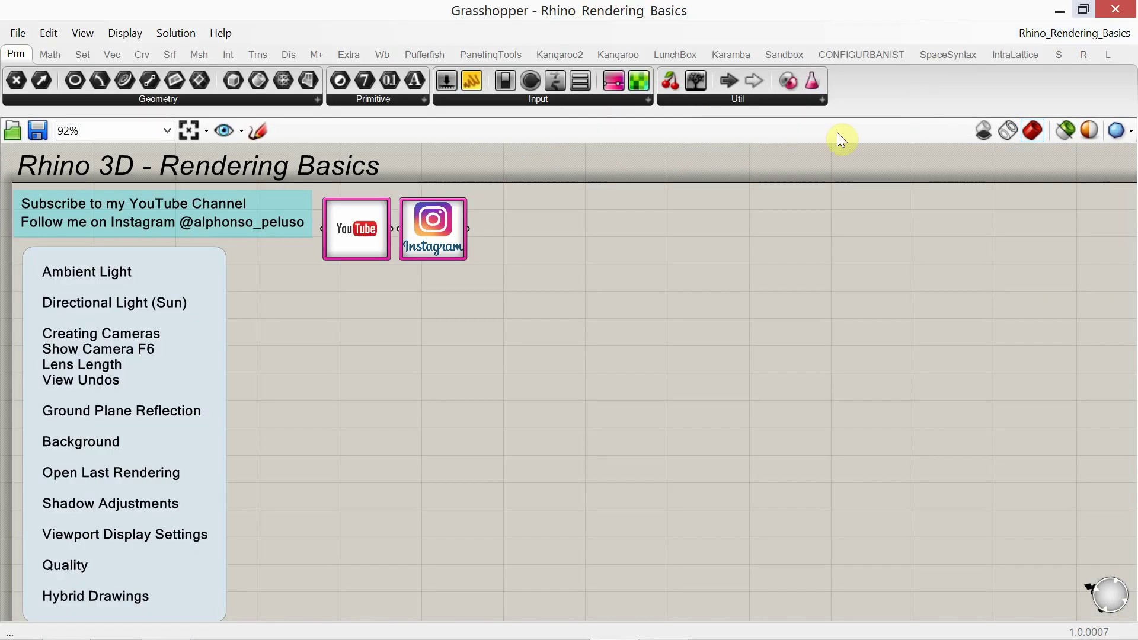
pyautogui.click(1080, 12)
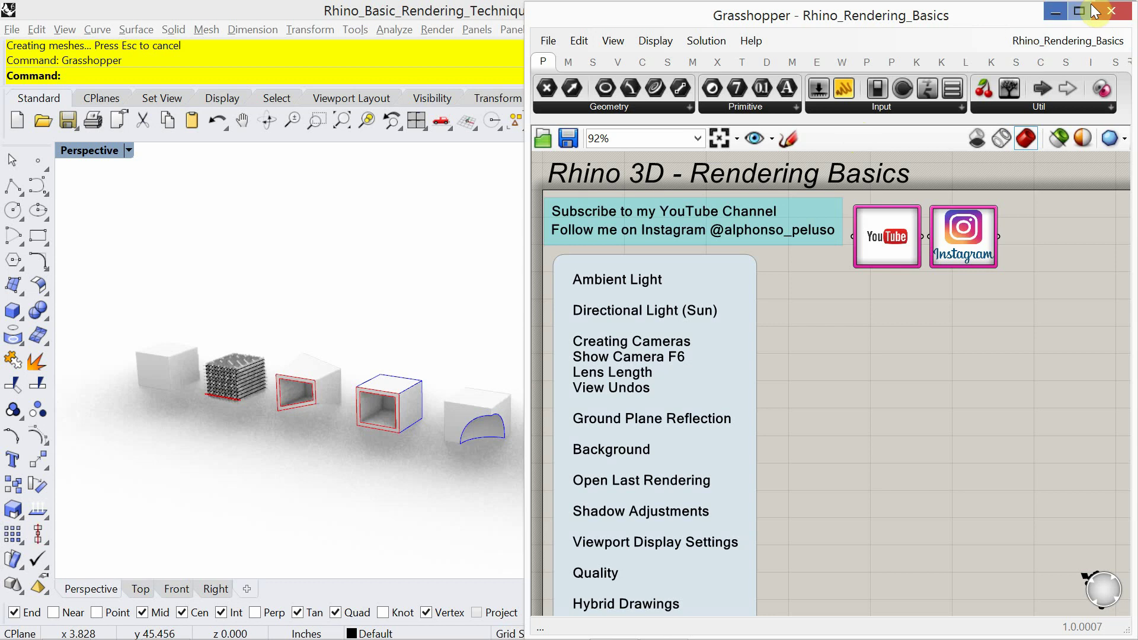
pyautogui.click(1056, 12)
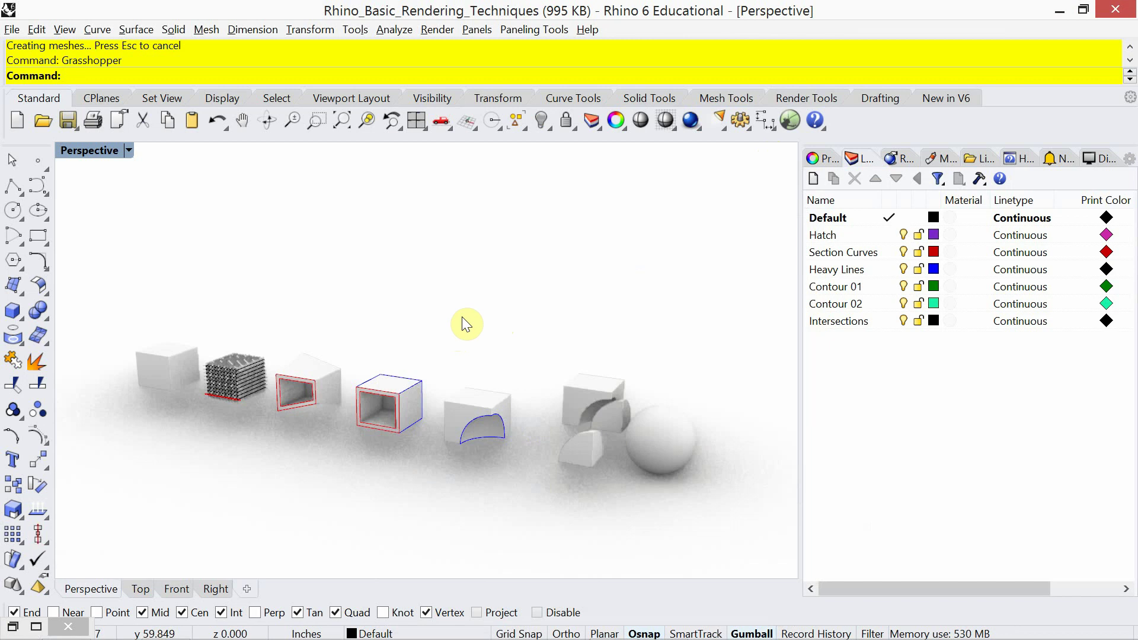
# - Keep the viewport in Rendered mode and set PrintDisplay state to On
pyautogui.click(128, 150)
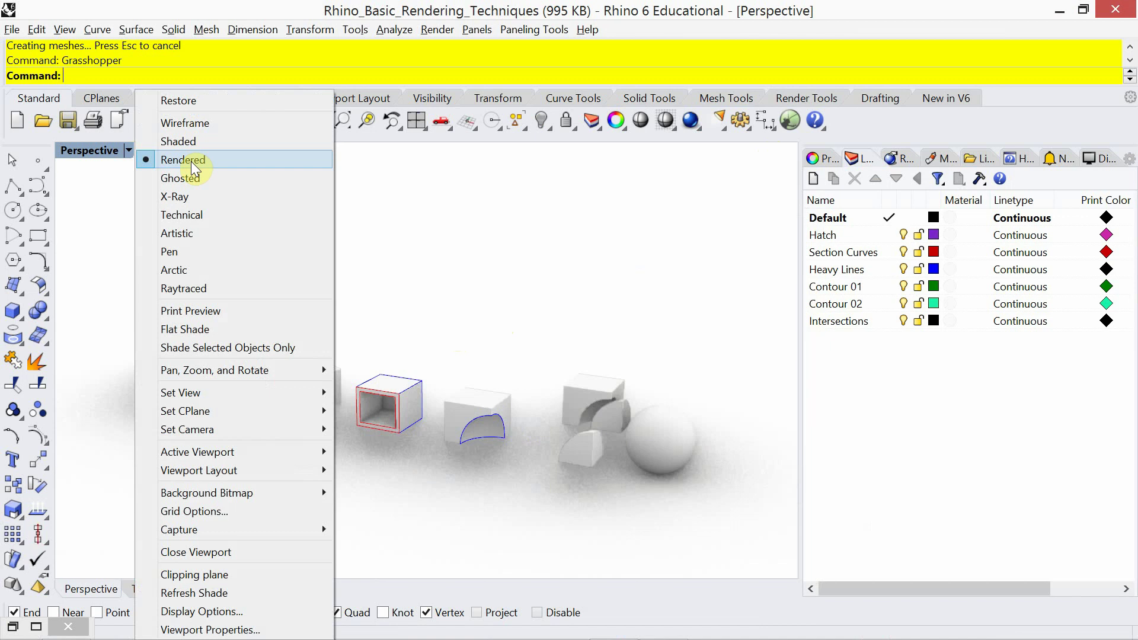
pyautogui.click(421, 214)
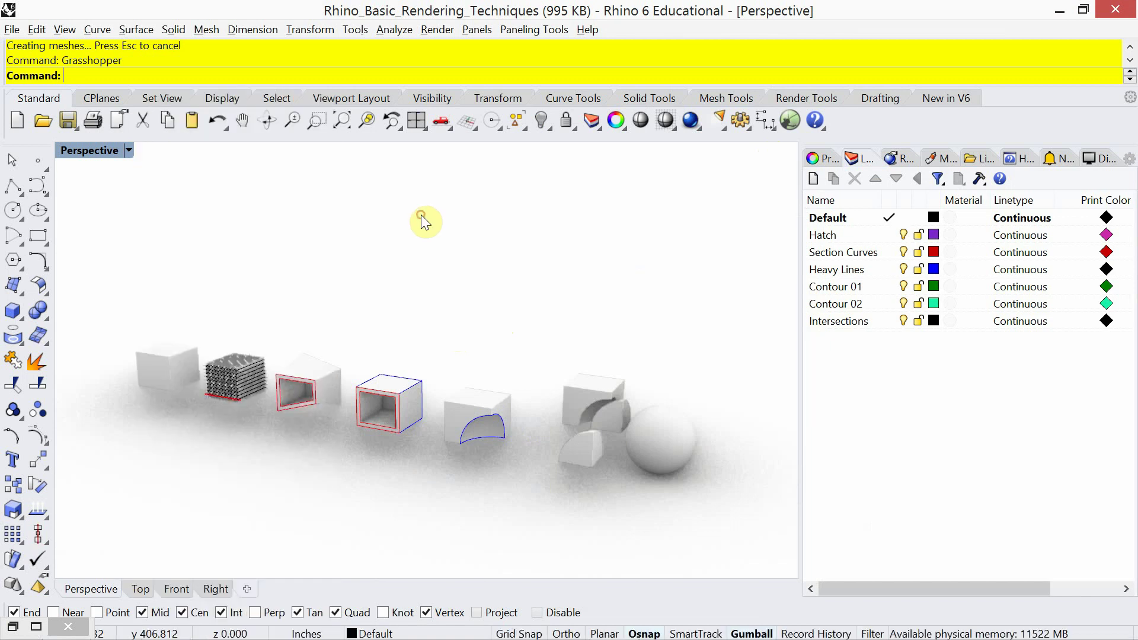
pyautogui.write('Print')
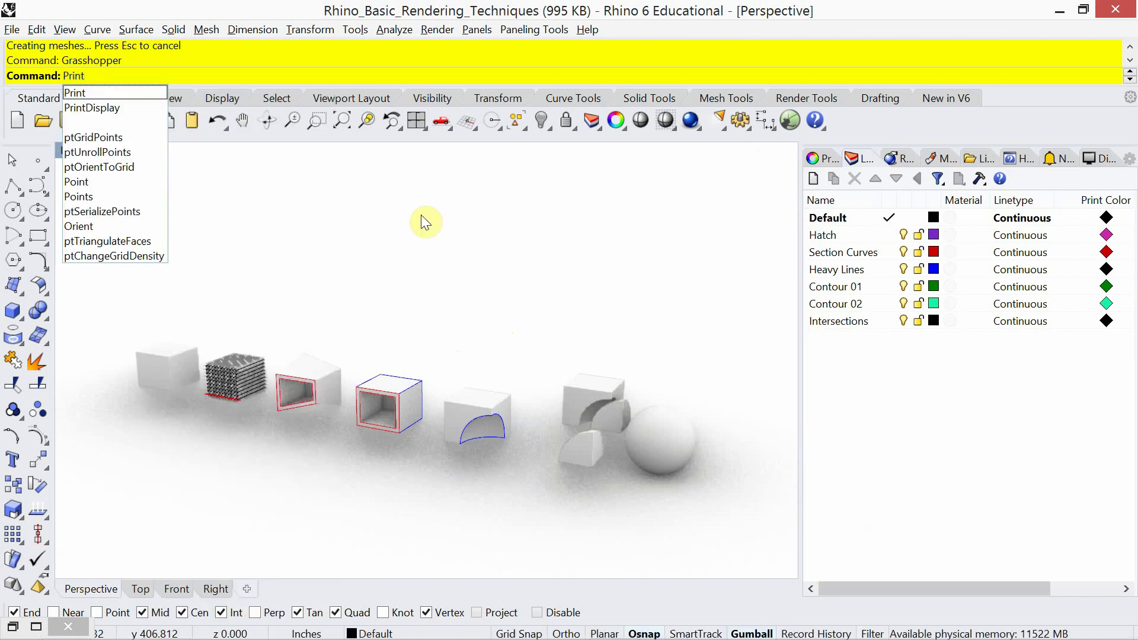
pyautogui.click(132, 109)
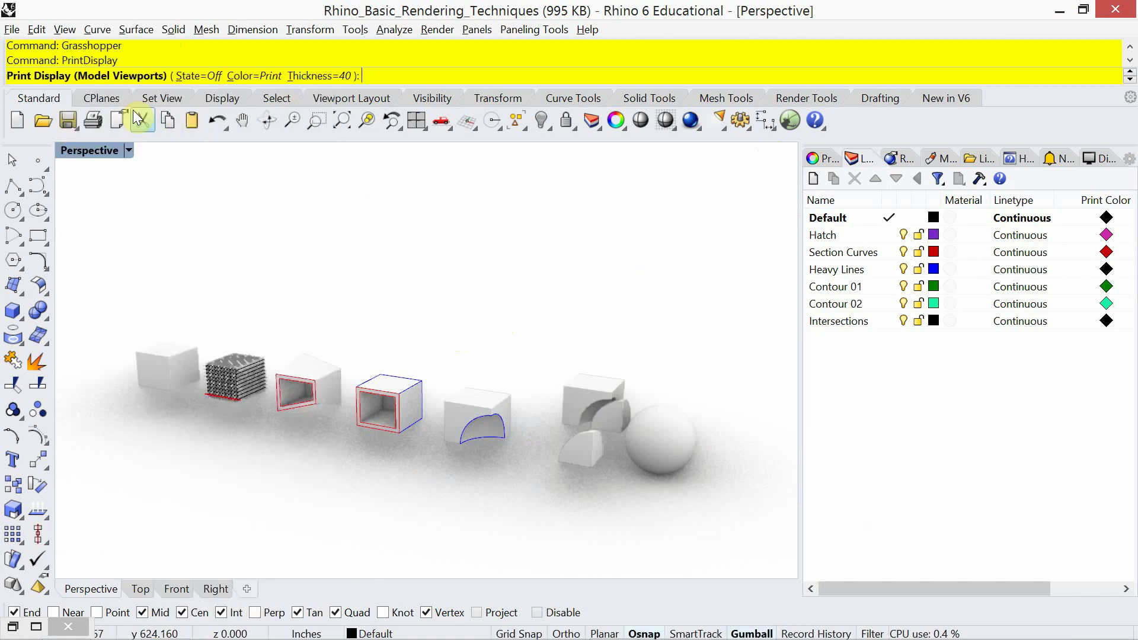
pyautogui.click(200, 76)
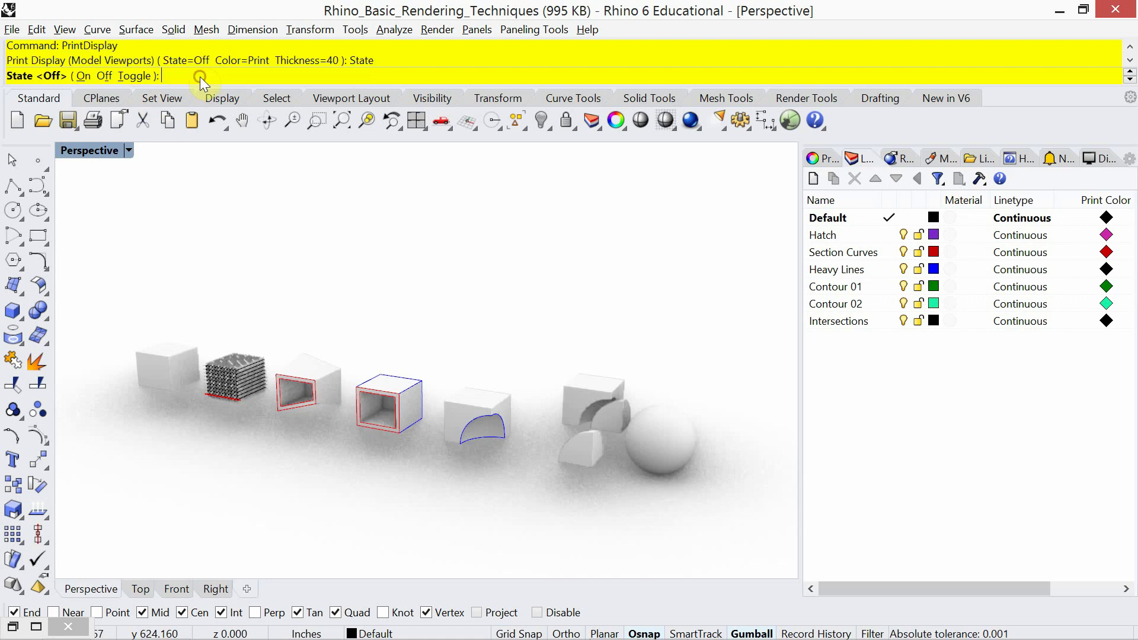
pyautogui.click(83, 75)
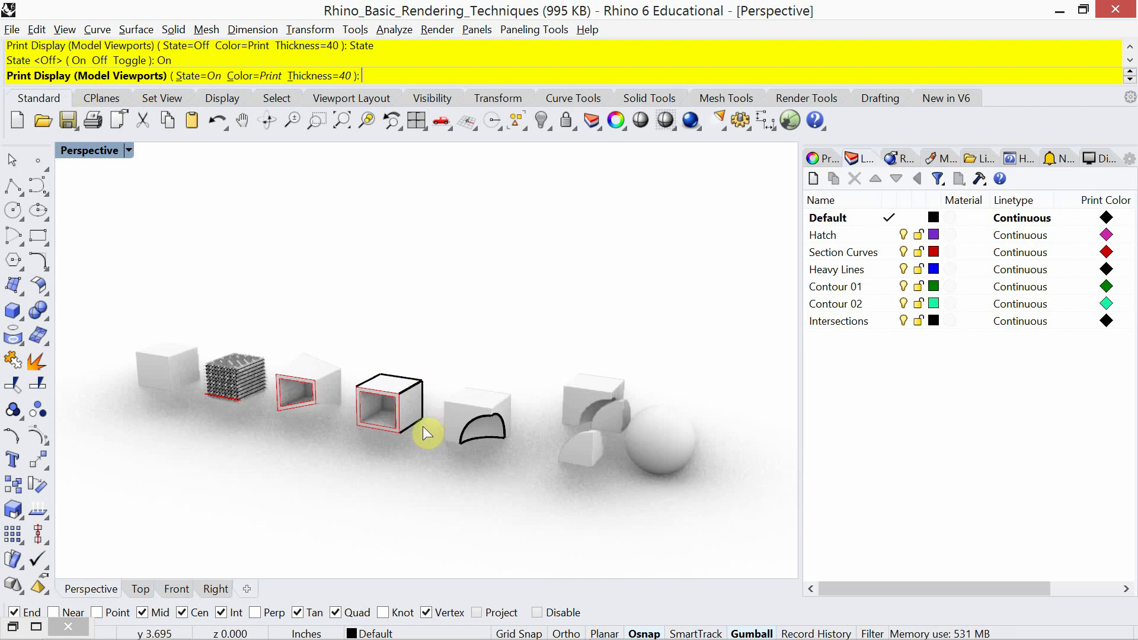
pyautogui.press('Return')
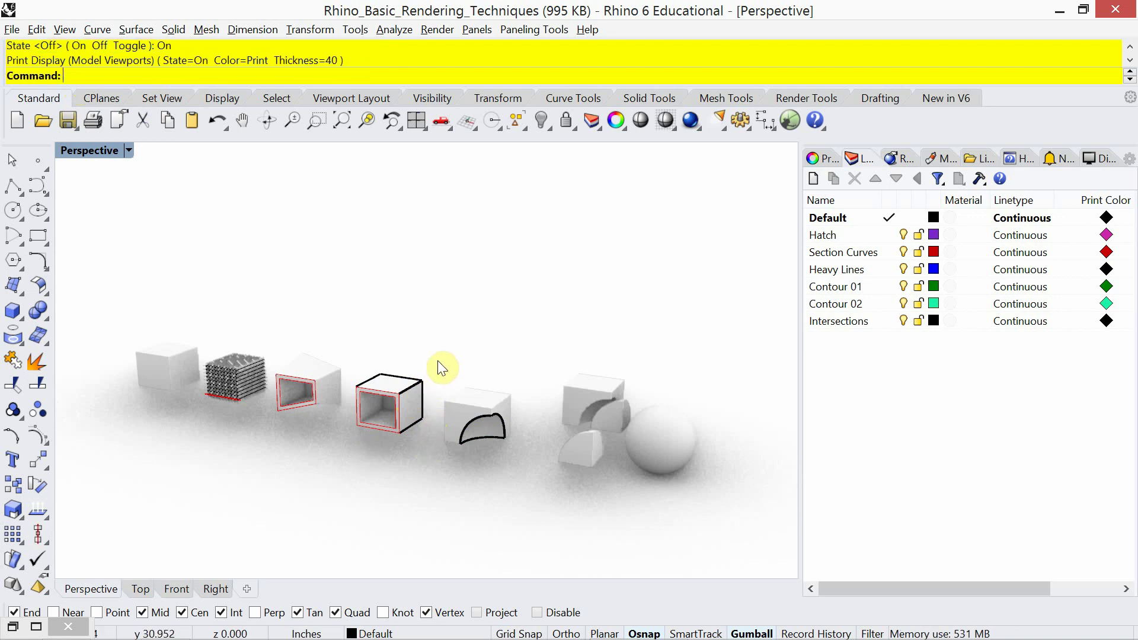
pyautogui.moveTo(876, 588); pyautogui.dragTo(972, 604)
# - Set the Heavy Lines layer's print width to 0.6 mm
pyautogui.click(1070, 270)
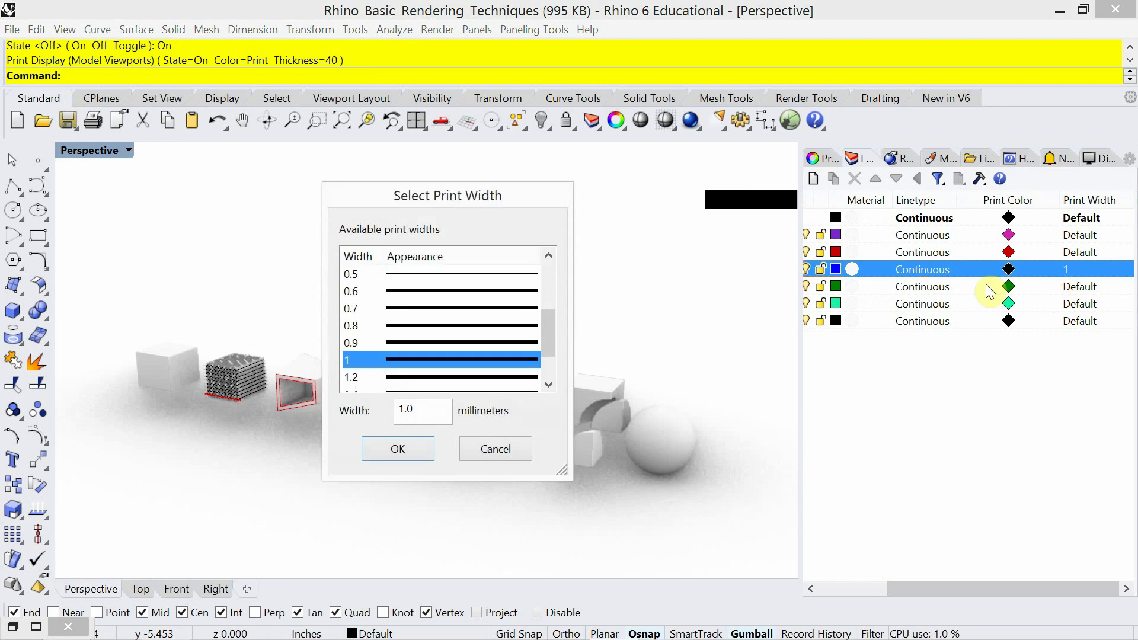
pyautogui.click(445, 294)
pyautogui.moveTo(425, 195); pyautogui.dragTo(635, 208)
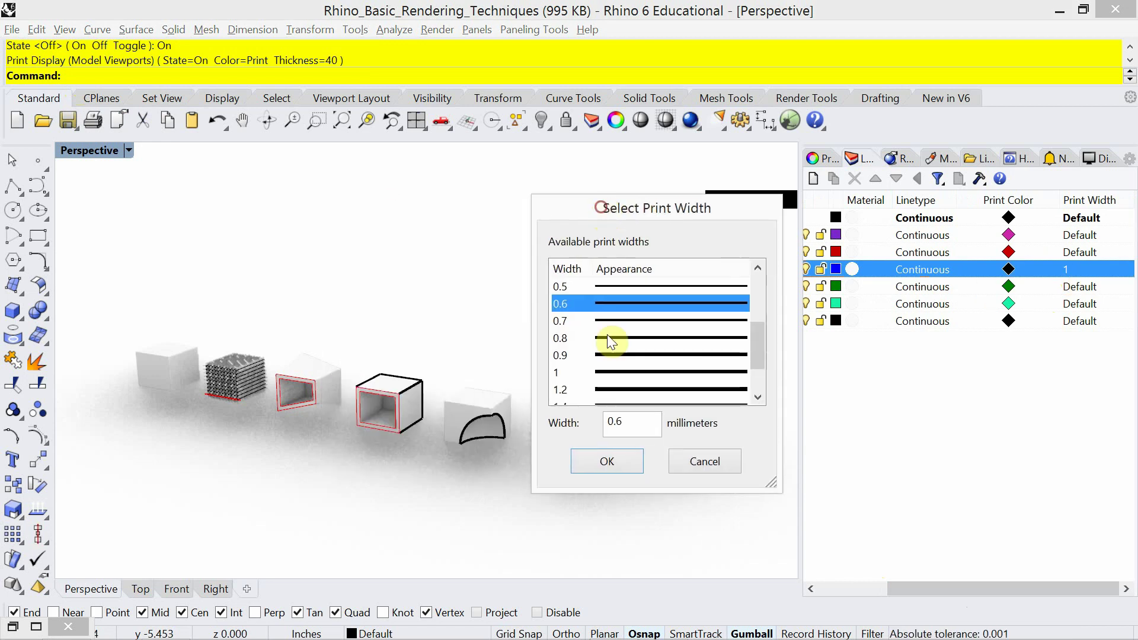
pyautogui.click(599, 464)
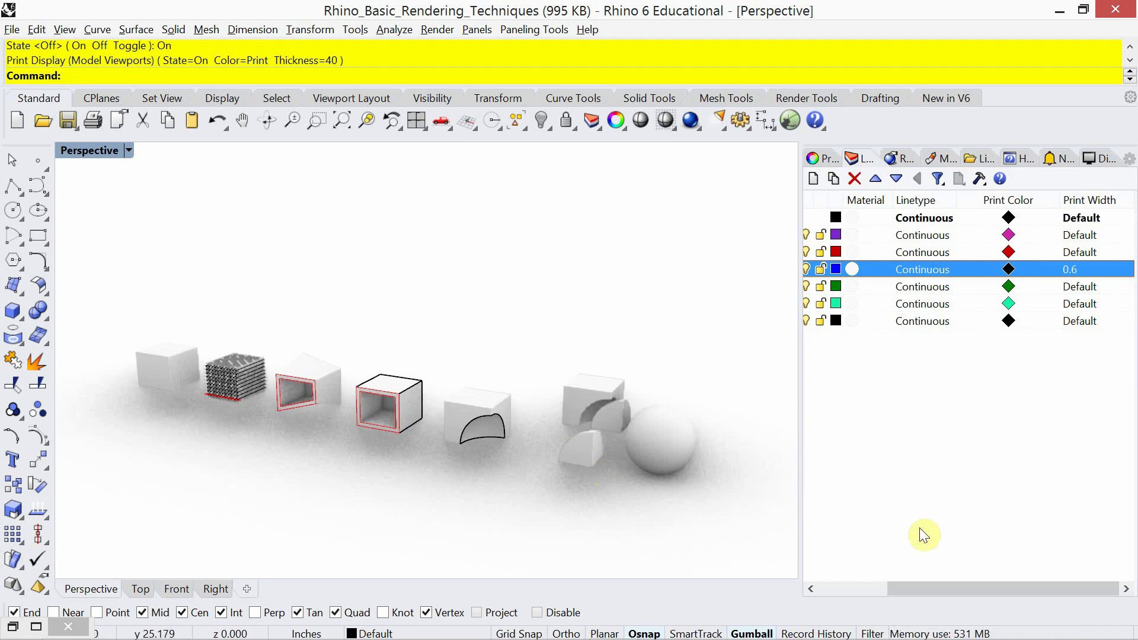
# - Render the Perspective view
pyautogui.moveTo(947, 587); pyautogui.dragTo(1039, 596)
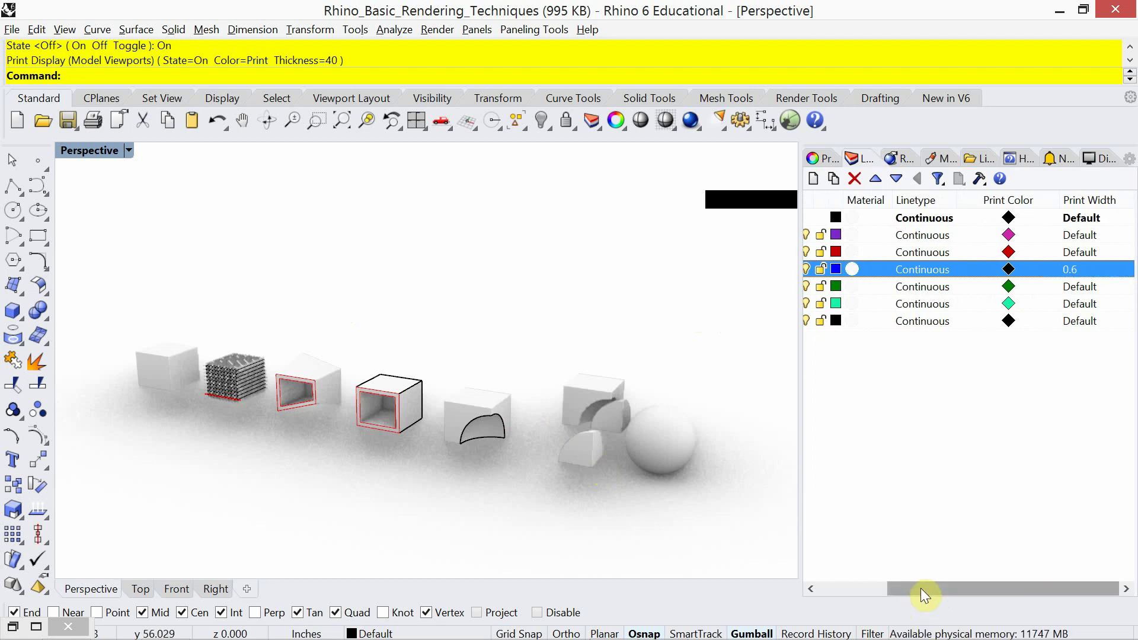
pyautogui.moveTo(920, 588); pyautogui.dragTo(823, 612)
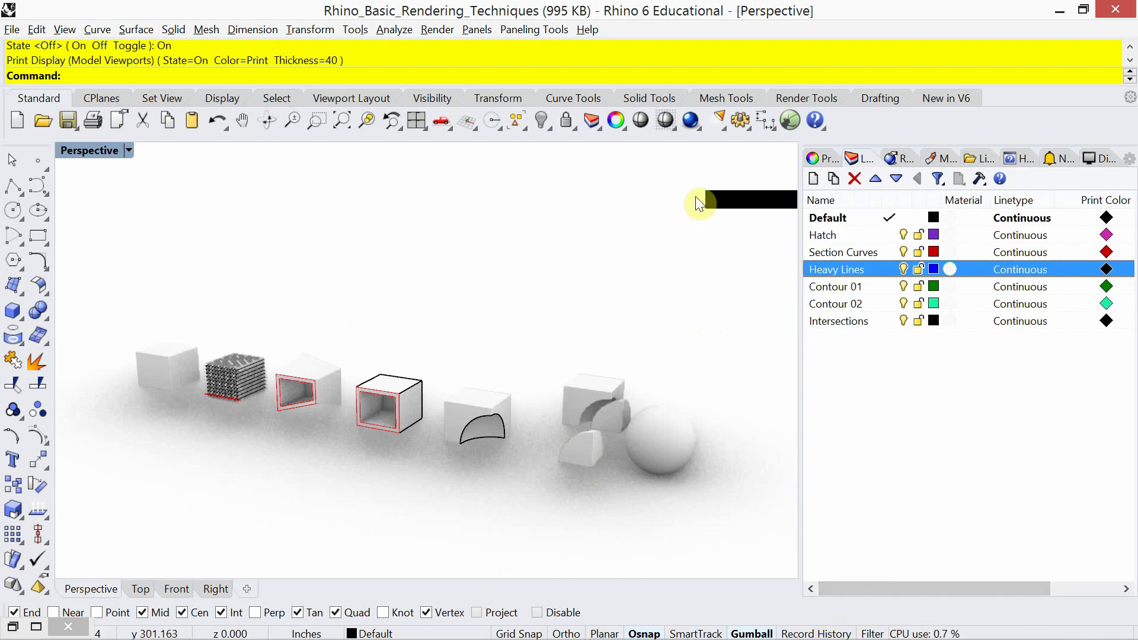
pyautogui.click(693, 121)
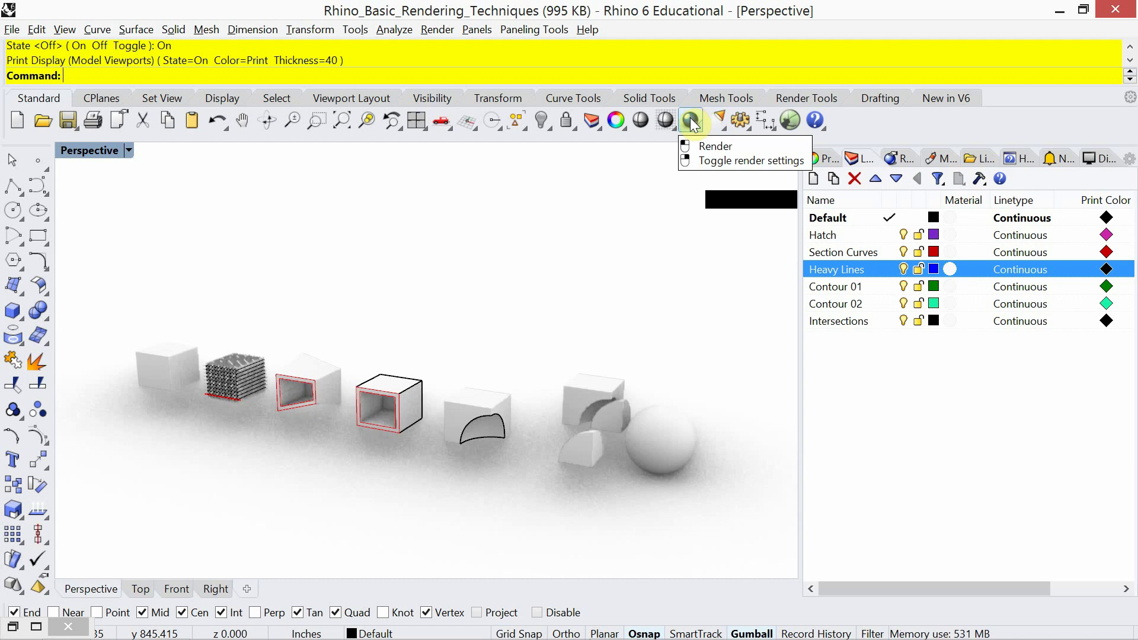
# - In the Rendering settings, keep the backdrop a solid colour
pyautogui.rightClick(693, 122)
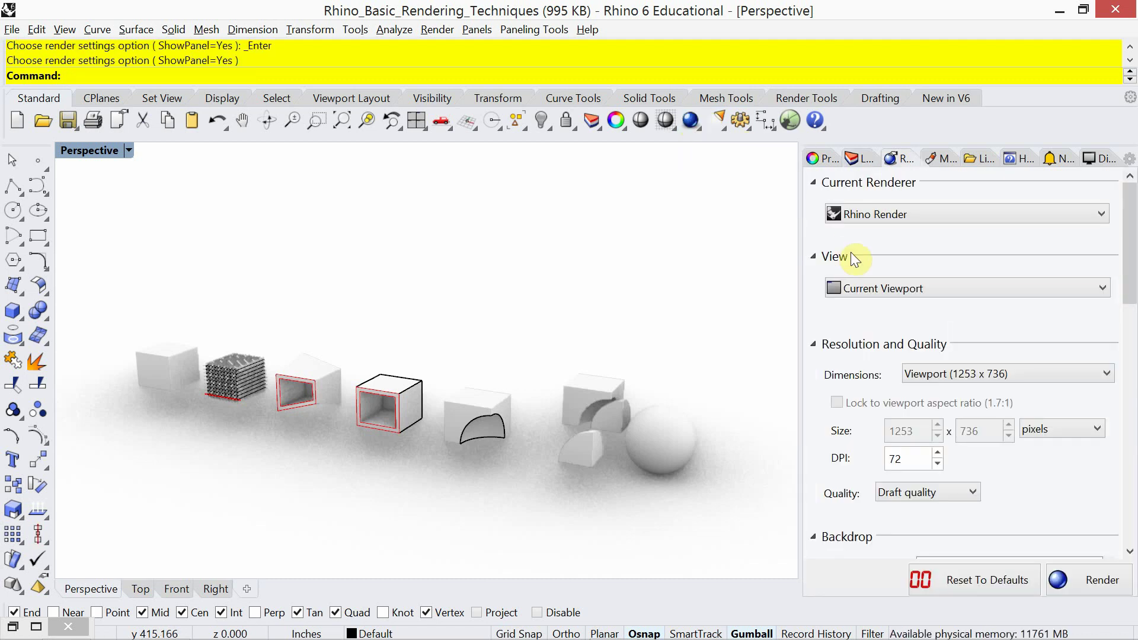
pyautogui.scroll(-3, 1134, 321)
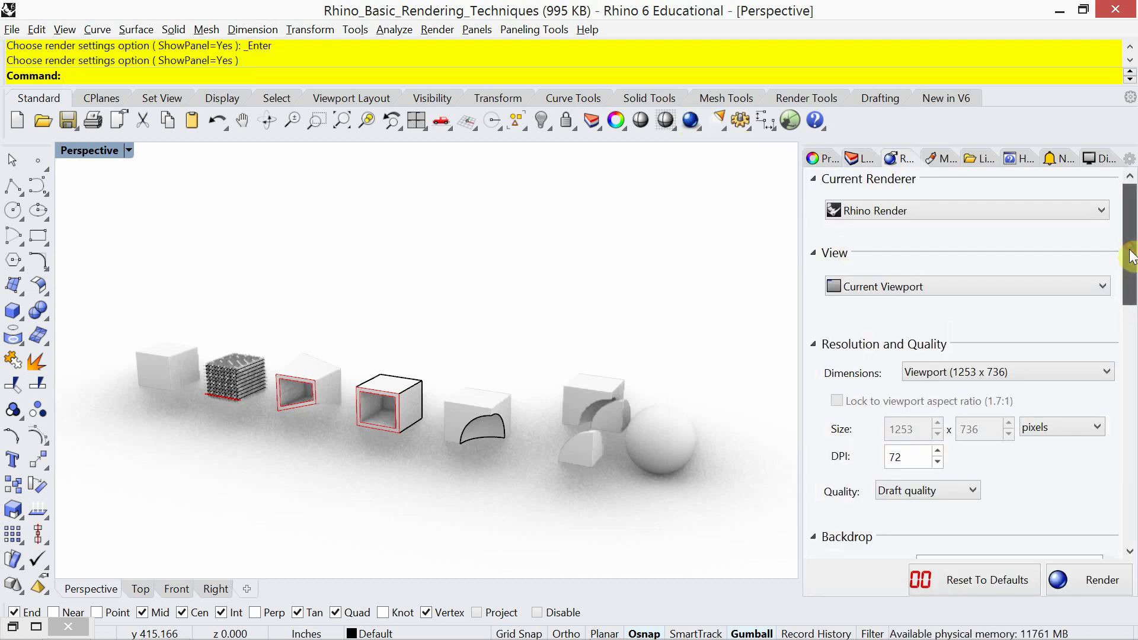
pyautogui.scroll(3, 1133, 320)
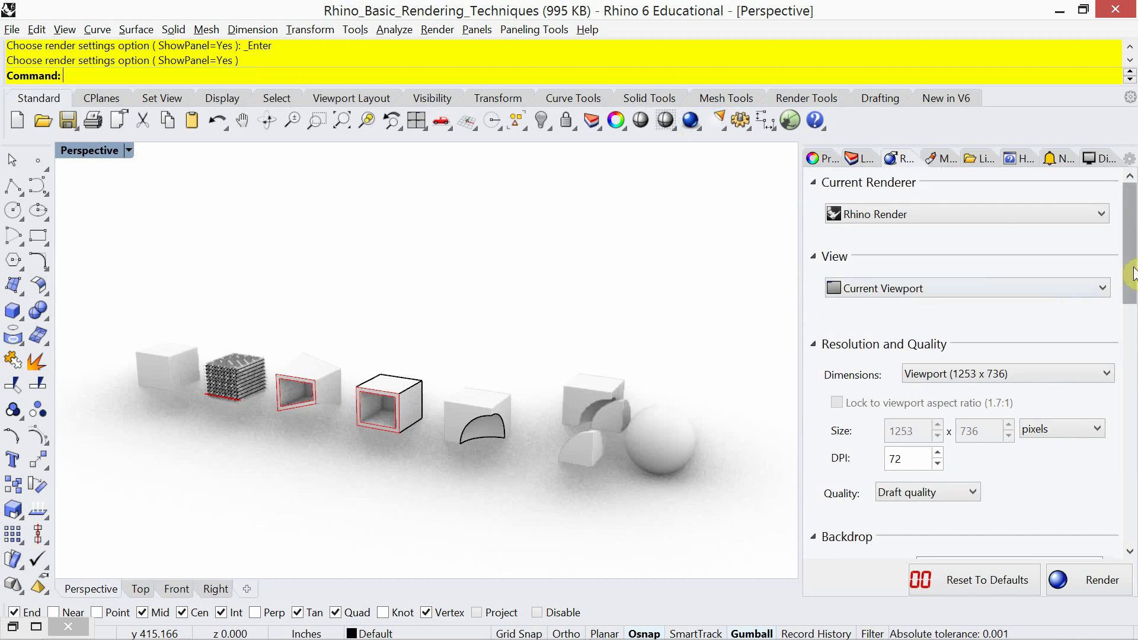
pyautogui.scroll(-1, 1133, 290)
pyautogui.scroll(-1, 1132, 290)
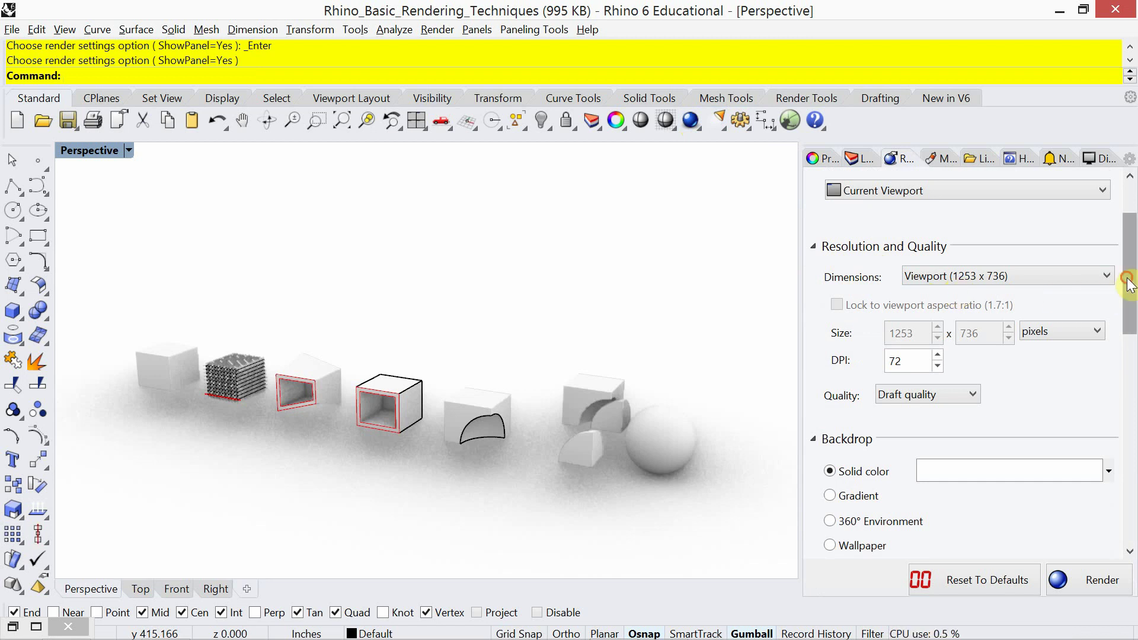
pyautogui.moveTo(1128, 285); pyautogui.dragTo(1132, 299)
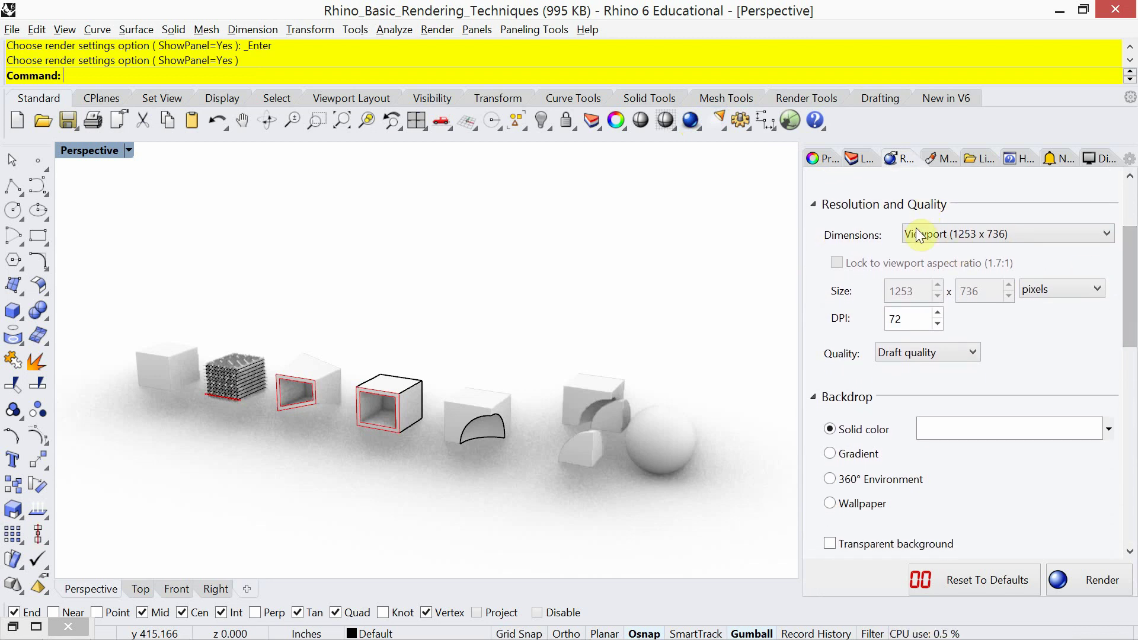
pyautogui.moveTo(1129, 292); pyautogui.dragTo(1133, 335)
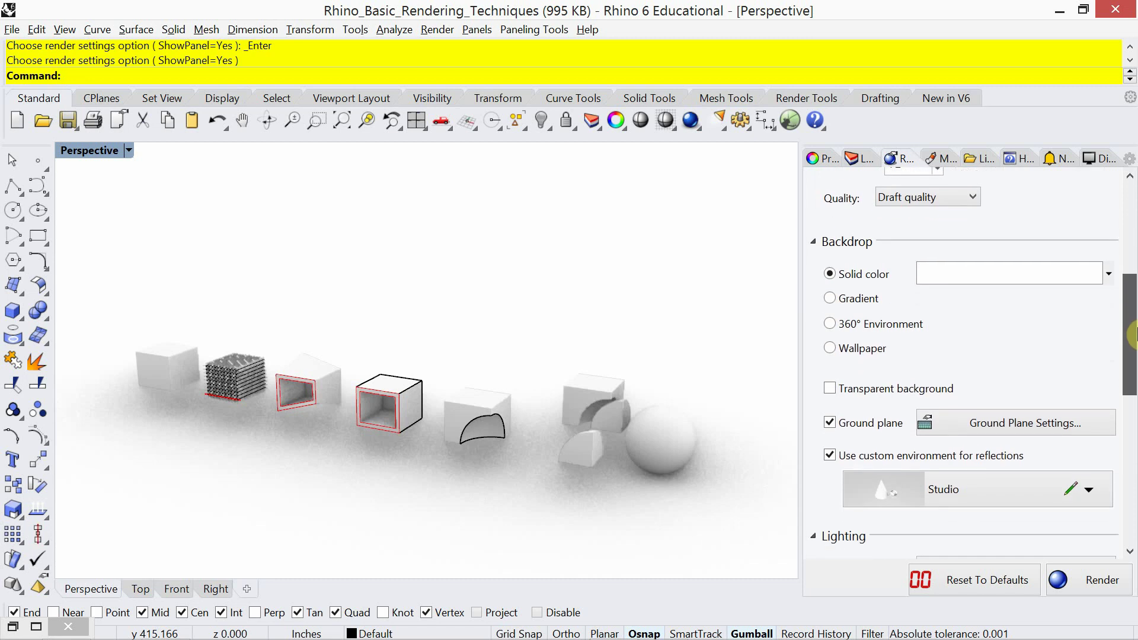
pyautogui.click(834, 273)
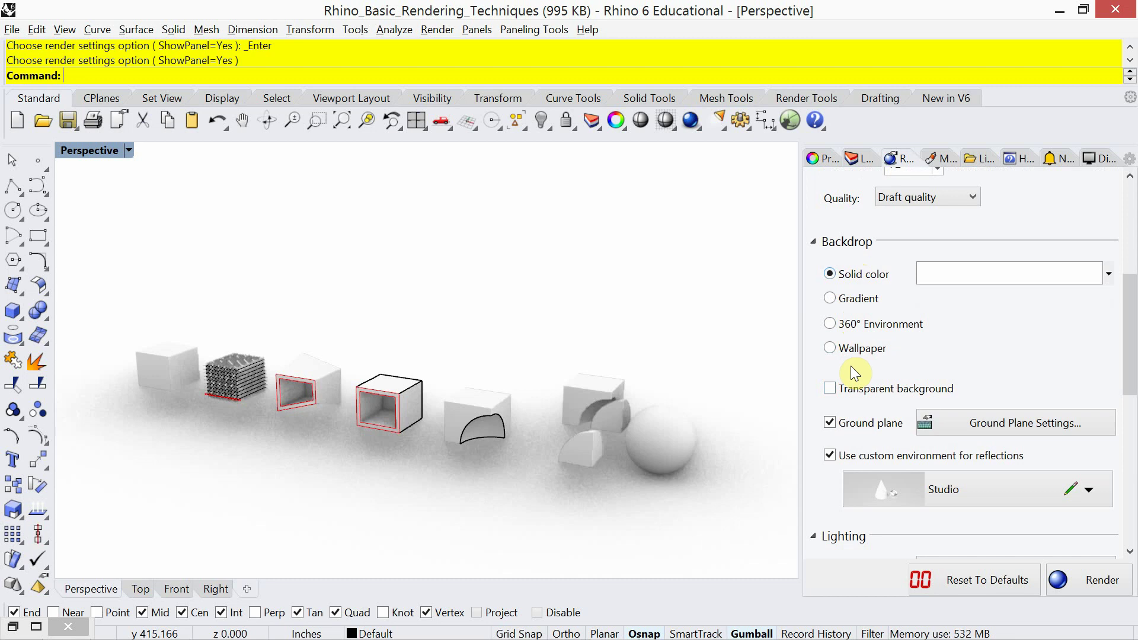
# - Toggle the render ground plane to compare, leave it off, and return to the layer list
pyautogui.click(829, 423)
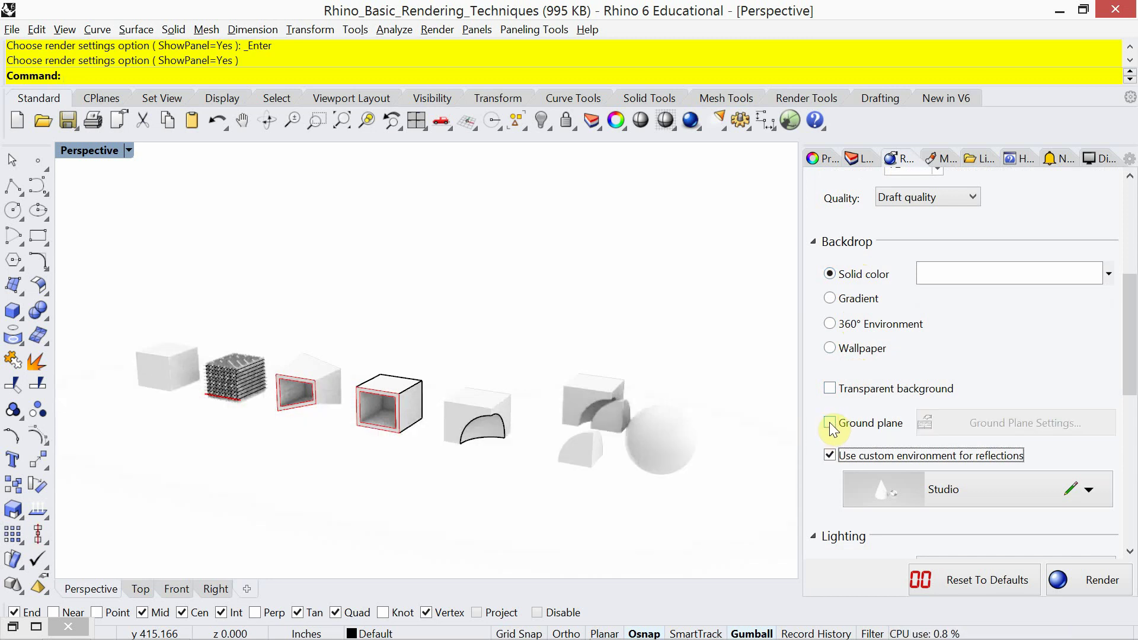
pyautogui.click(830, 423)
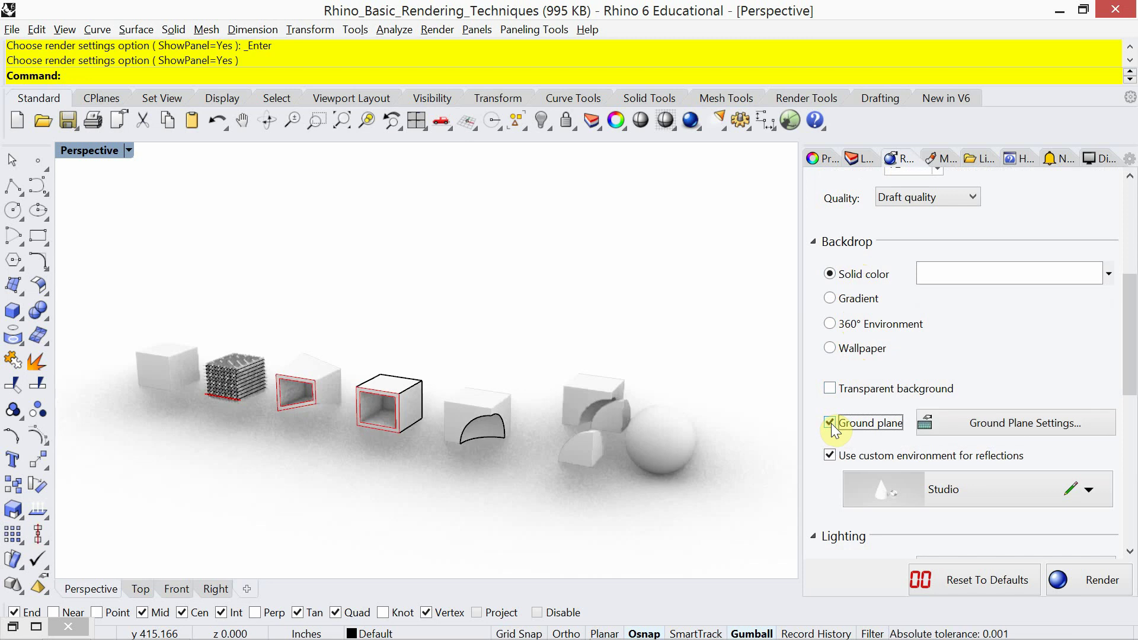
pyautogui.click(830, 423)
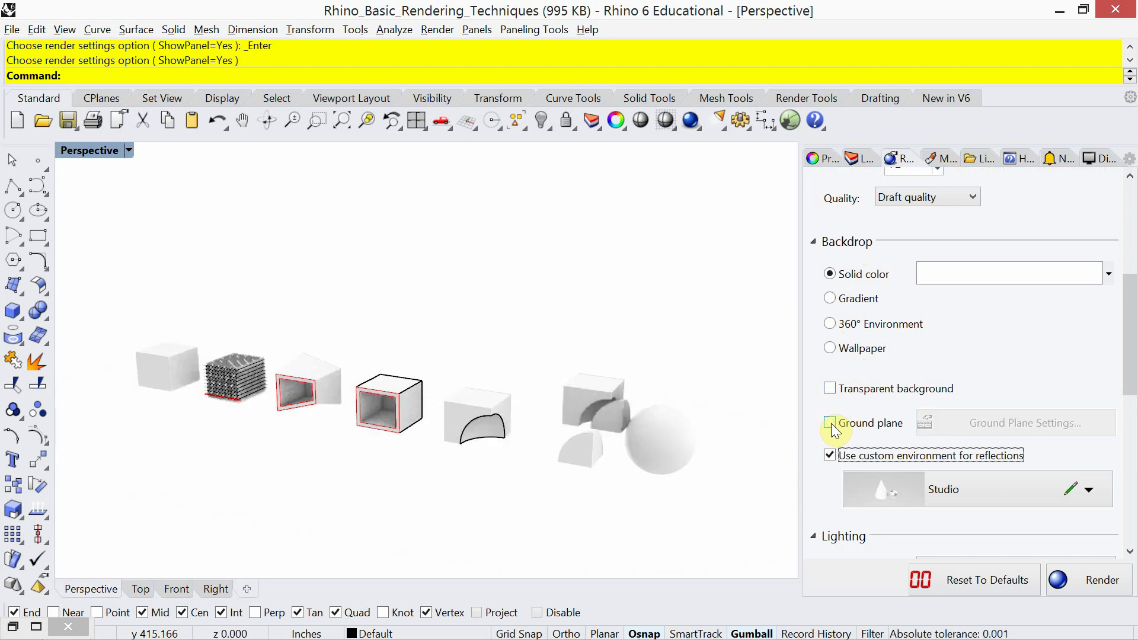
pyautogui.click(830, 423)
pyautogui.click(830, 423)
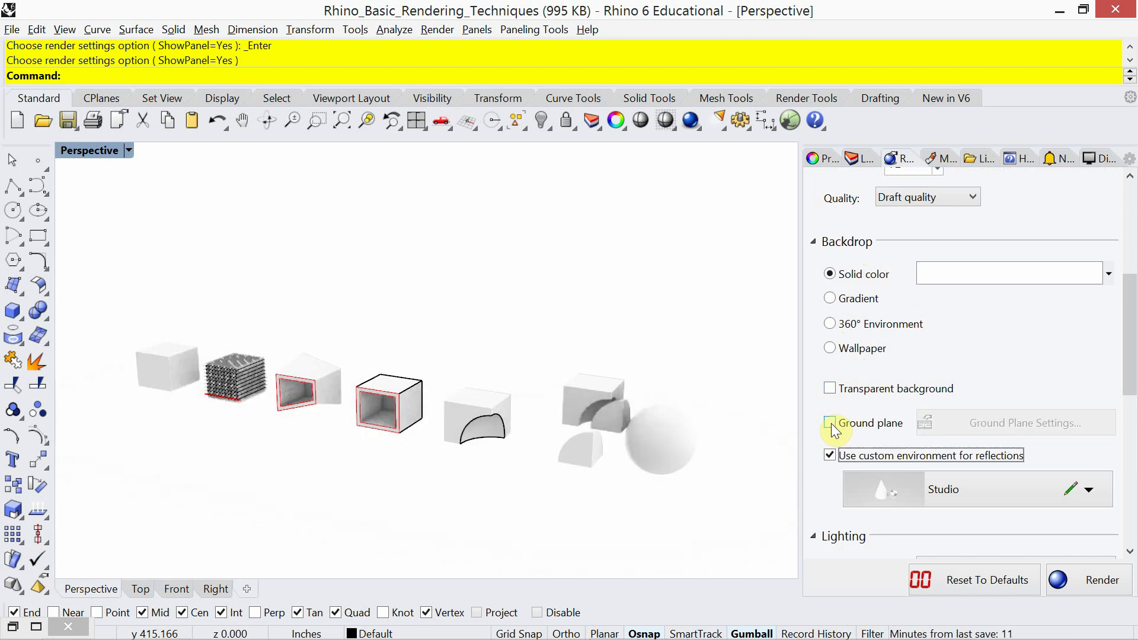
pyautogui.click(854, 161)
pyautogui.click(862, 371)
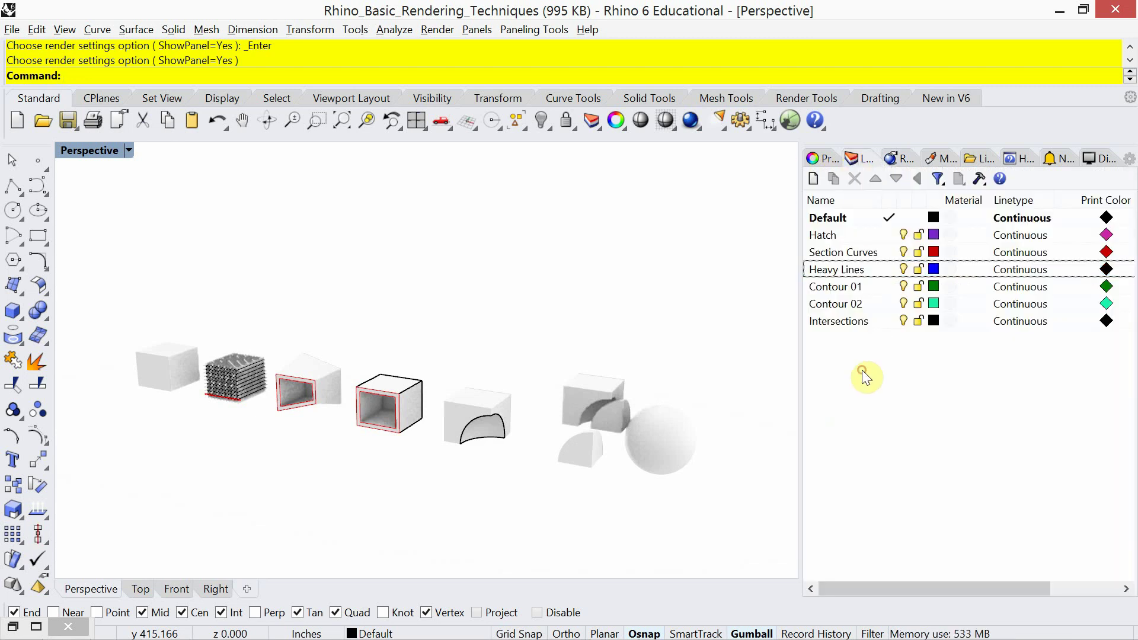
# - Create a new layer named 'Ground Plane', make it current, and switch to Top view
pyautogui.rightClick(862, 371)
pyautogui.click(912, 384)
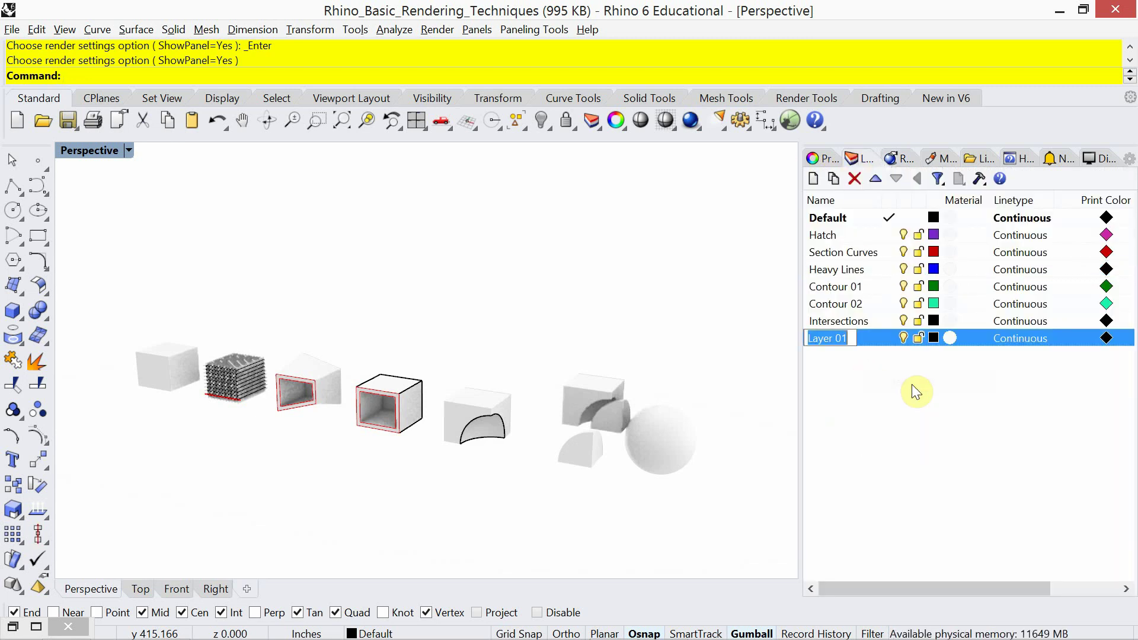
pyautogui.write('Ground')
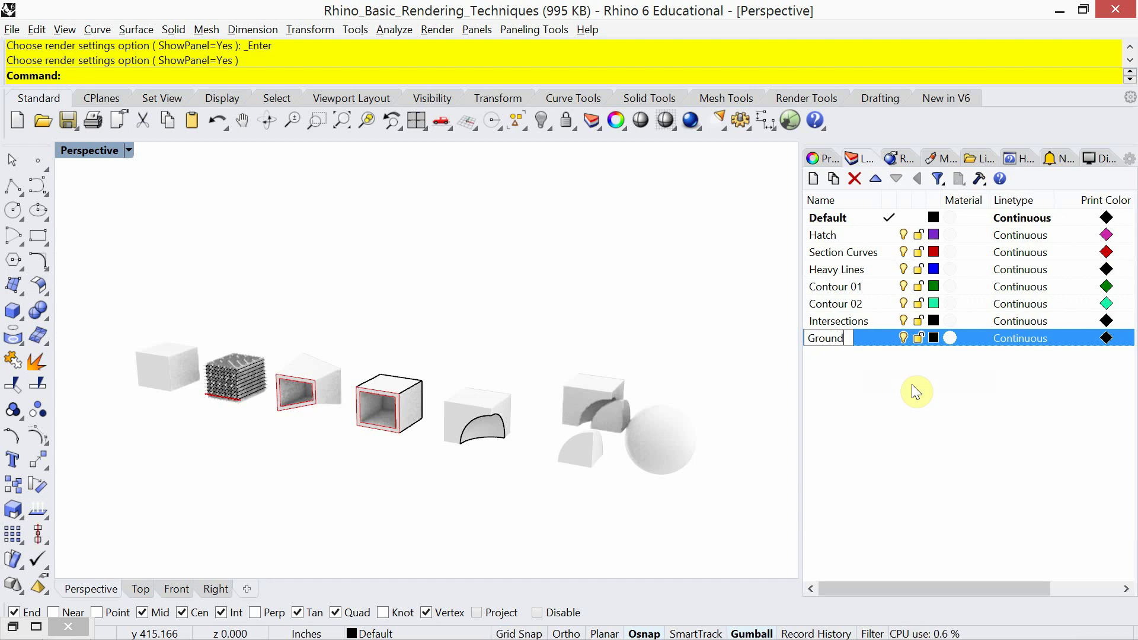
pyautogui.write(' Plane')
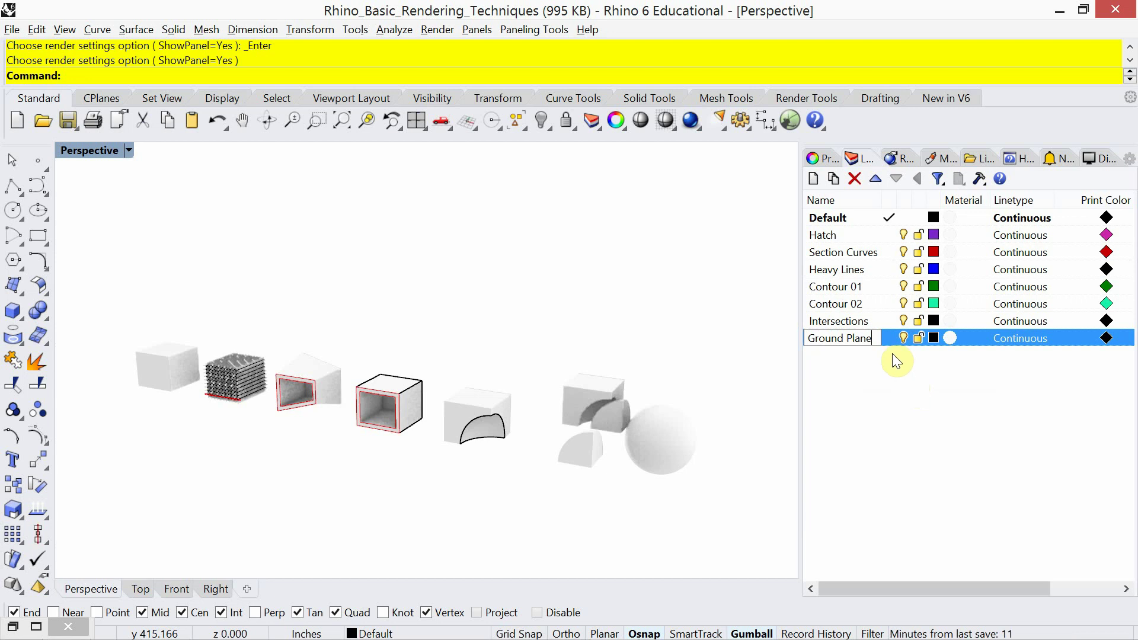
pyautogui.click(888, 338)
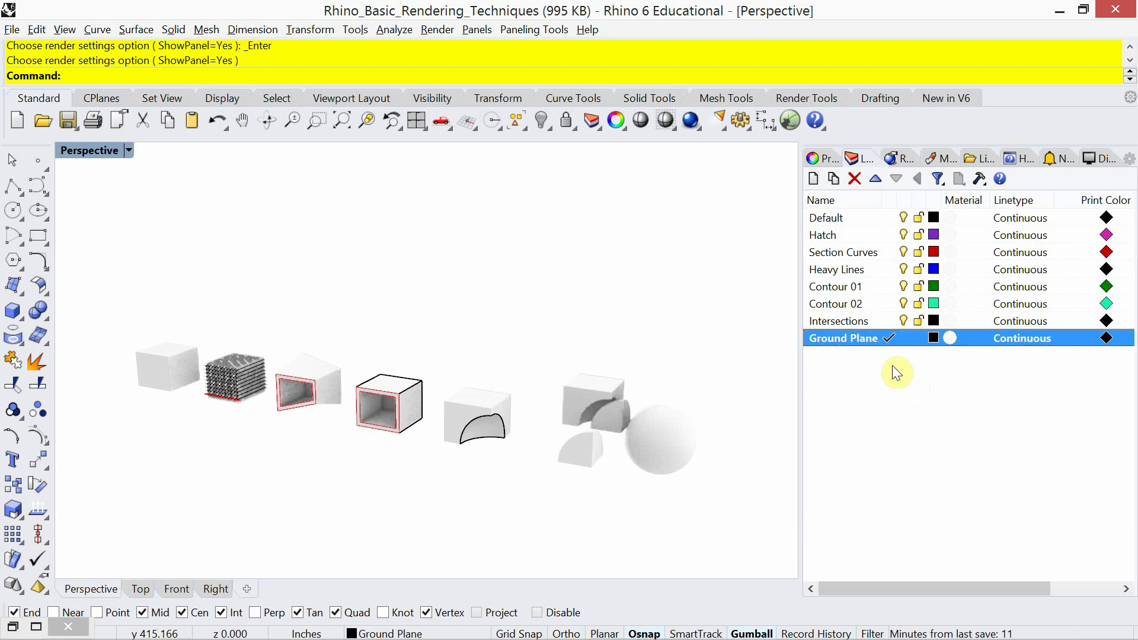
pyautogui.click(140, 589)
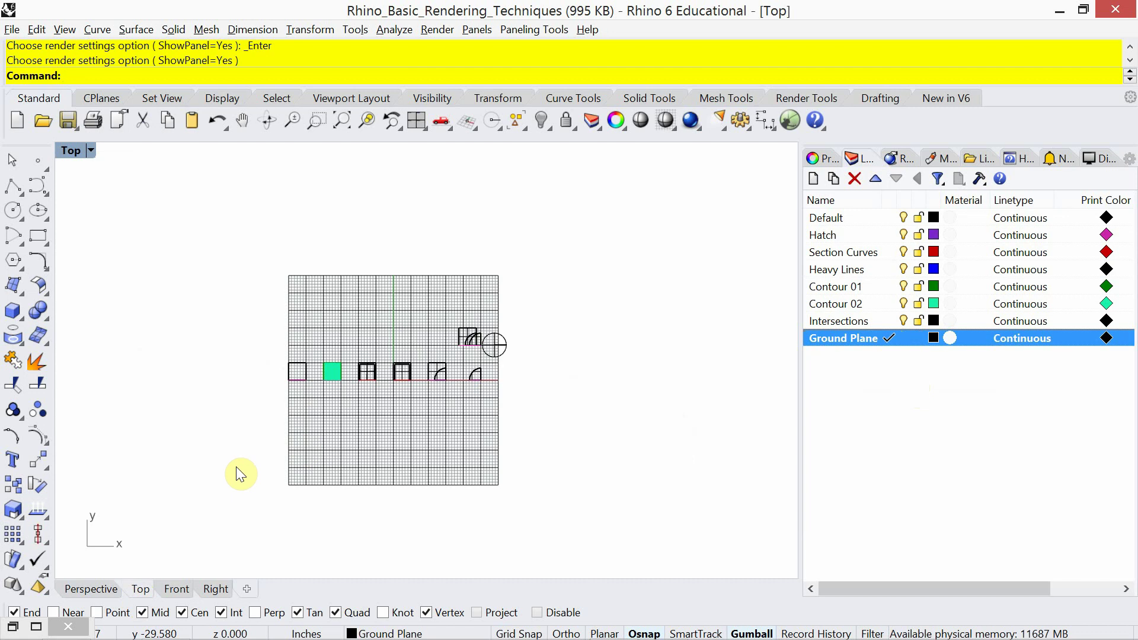
# - Draw a Plane in Top view with corners well beyond all the objects
pyautogui.write('Plnae')
pyautogui.press('Return')
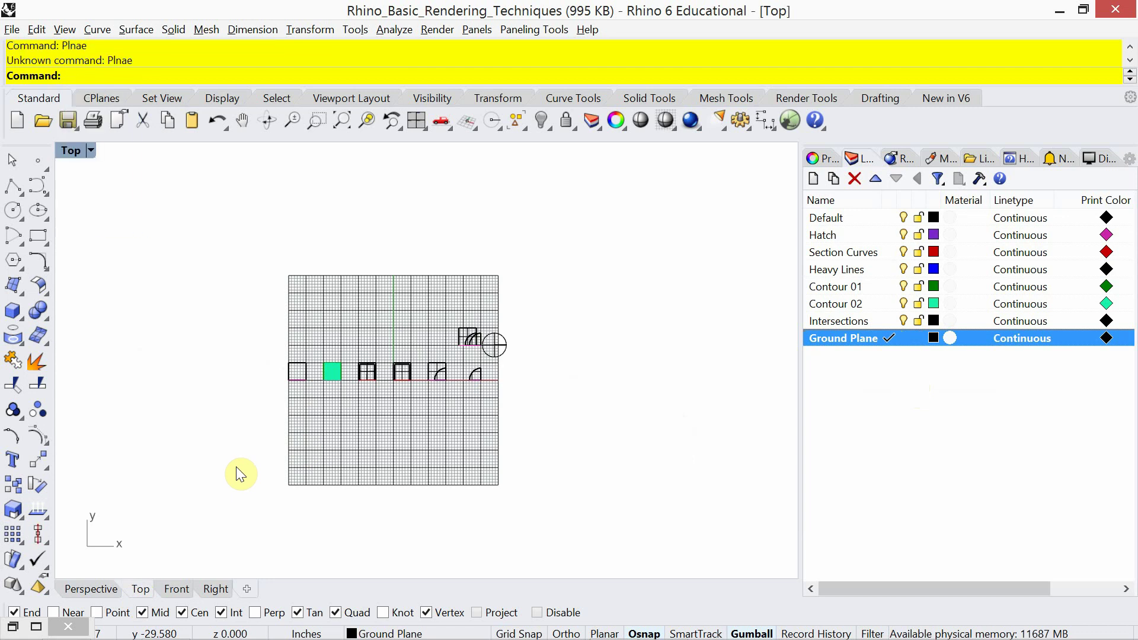
pyautogui.write('Plane')
pyautogui.press('Return')
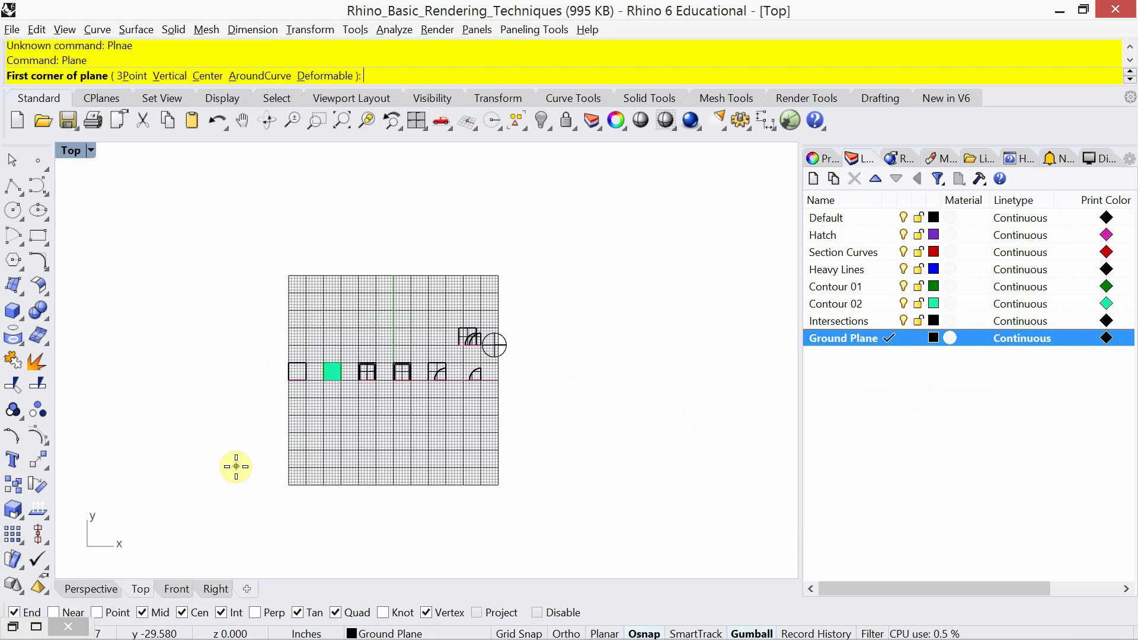
pyautogui.click(198, 555)
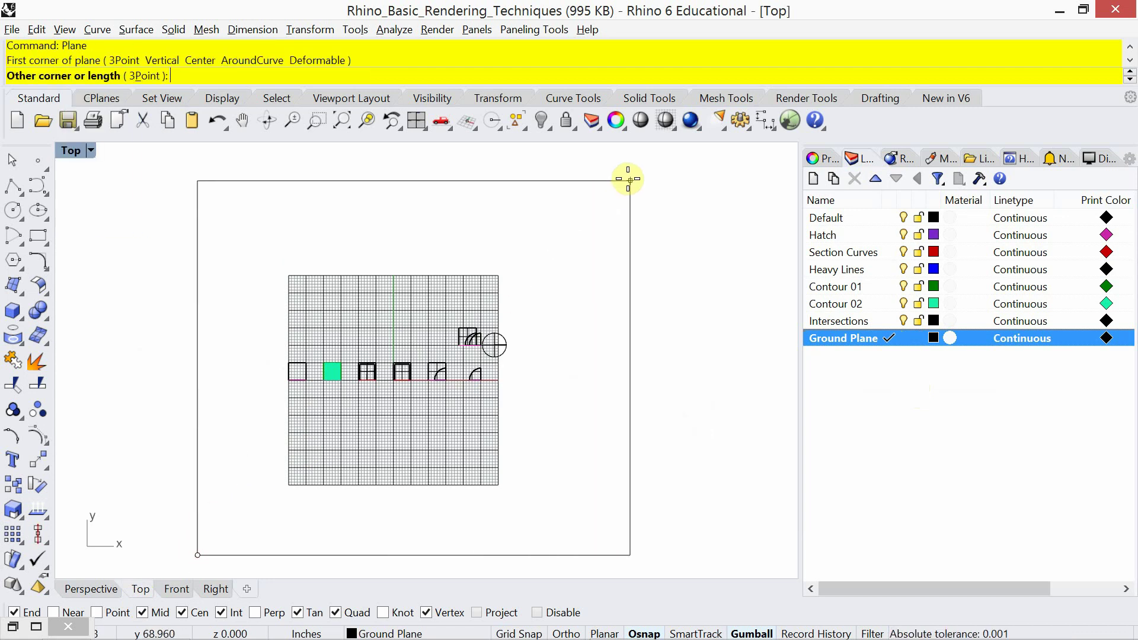
pyautogui.click(602, 173)
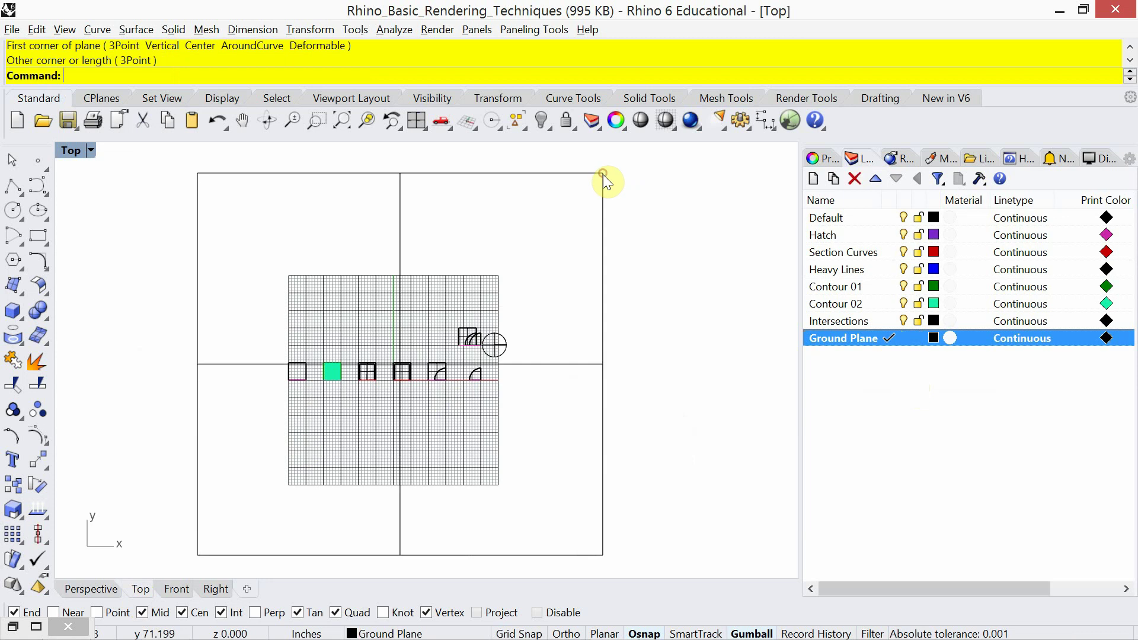
# - Restore the four-viewport layout and maximize the Perspective view
pyautogui.click(90, 152)
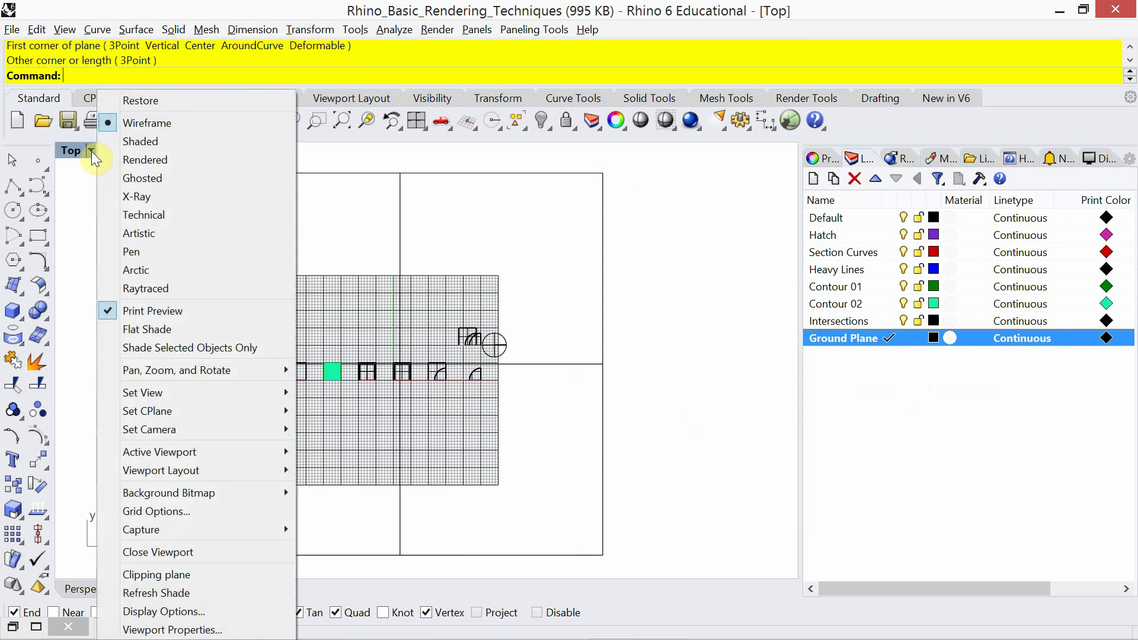
pyautogui.click(83, 204)
pyautogui.doubleClick(74, 151)
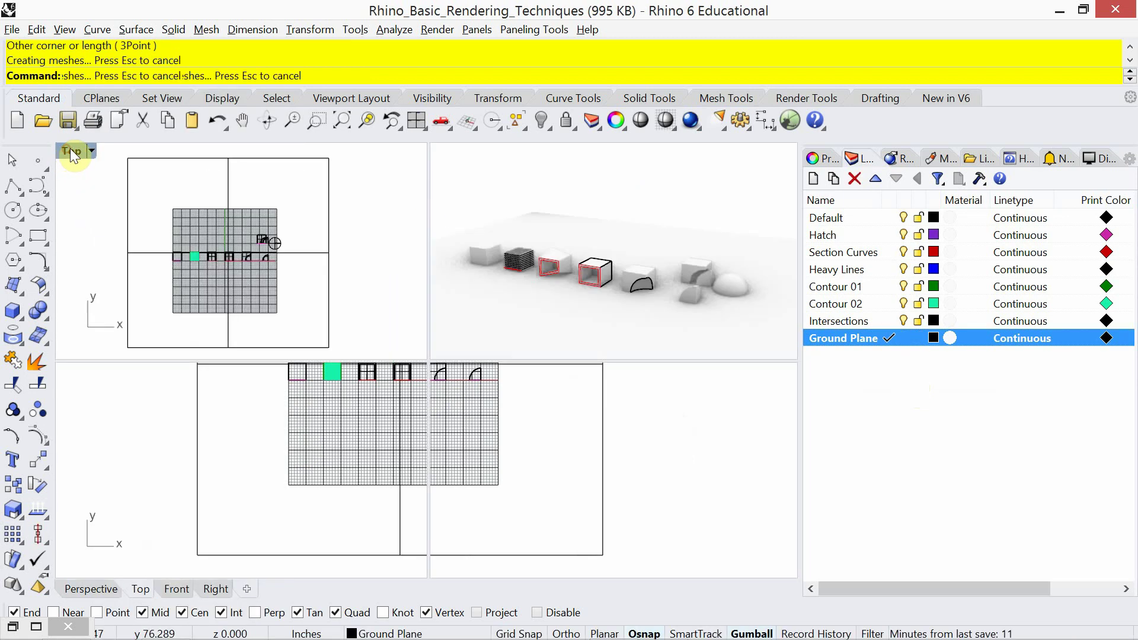
pyautogui.doubleClick(457, 152)
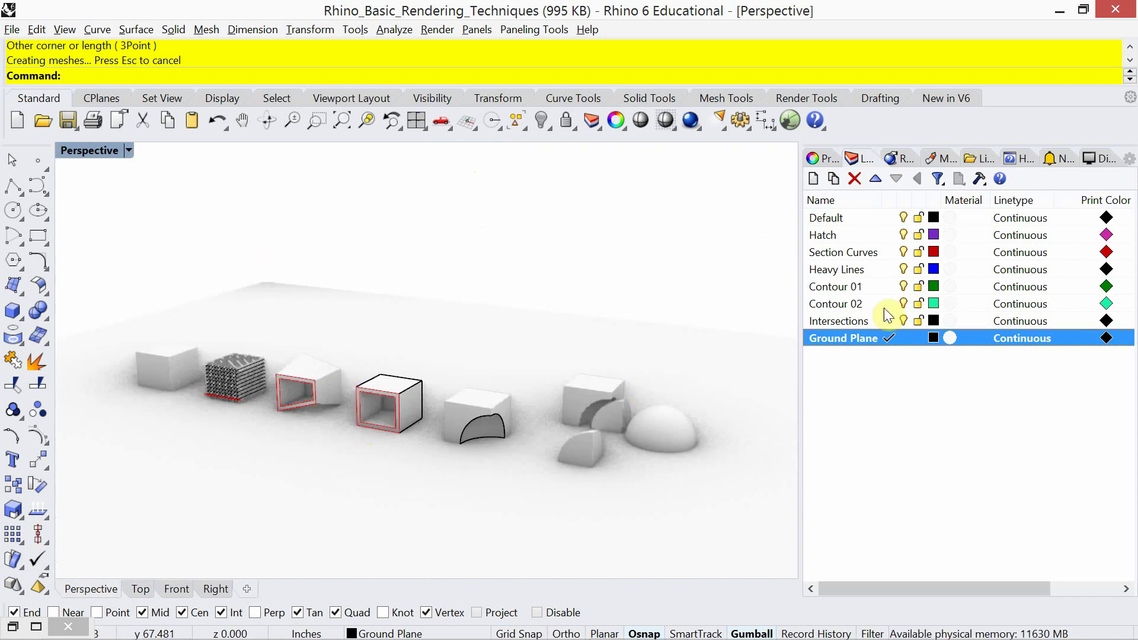
# - Keep skylight enabled at intensity 1.0 with the Studio environment, and leave ambient light Black
pyautogui.rightClick(693, 121)
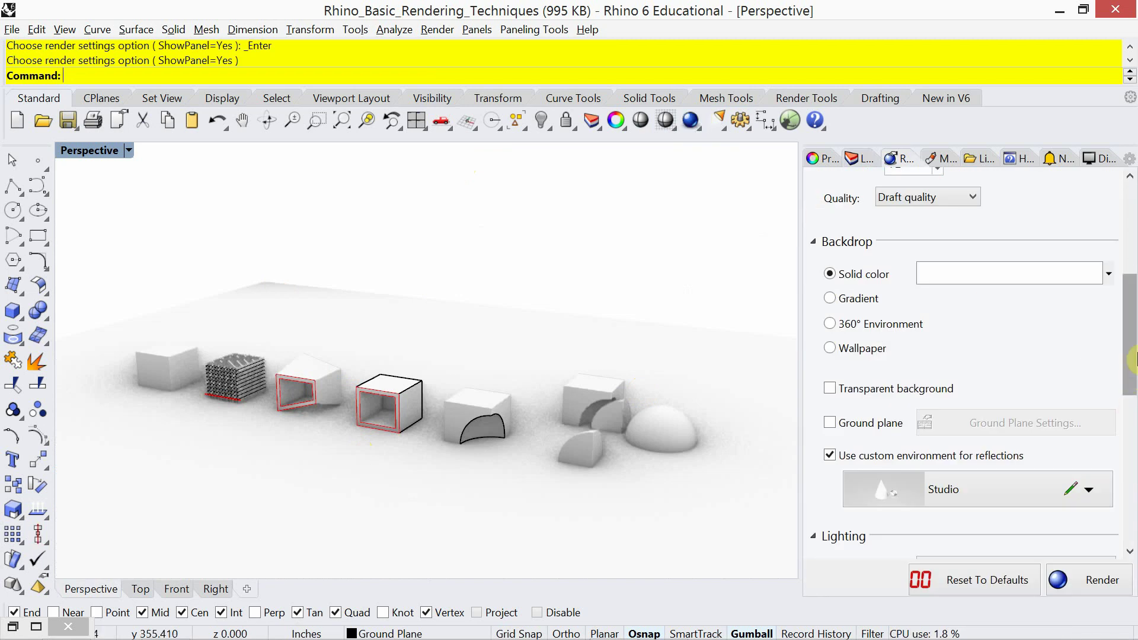
pyautogui.scroll(-3, 1132, 359)
pyautogui.scroll(-2, 1132, 358)
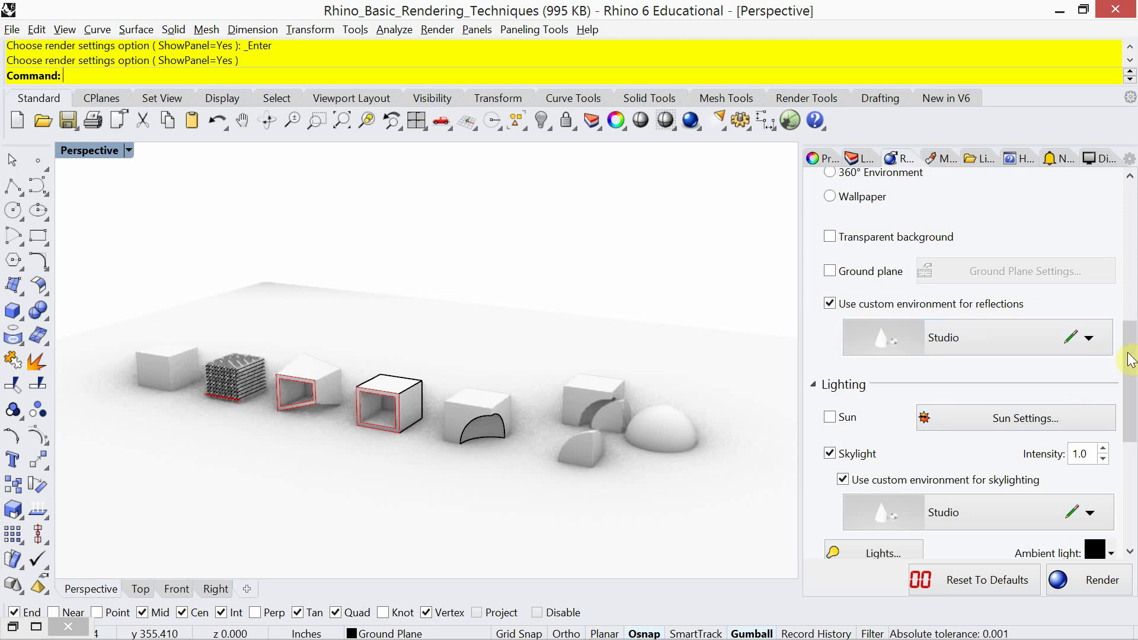
pyautogui.scroll(-5, 1129, 359)
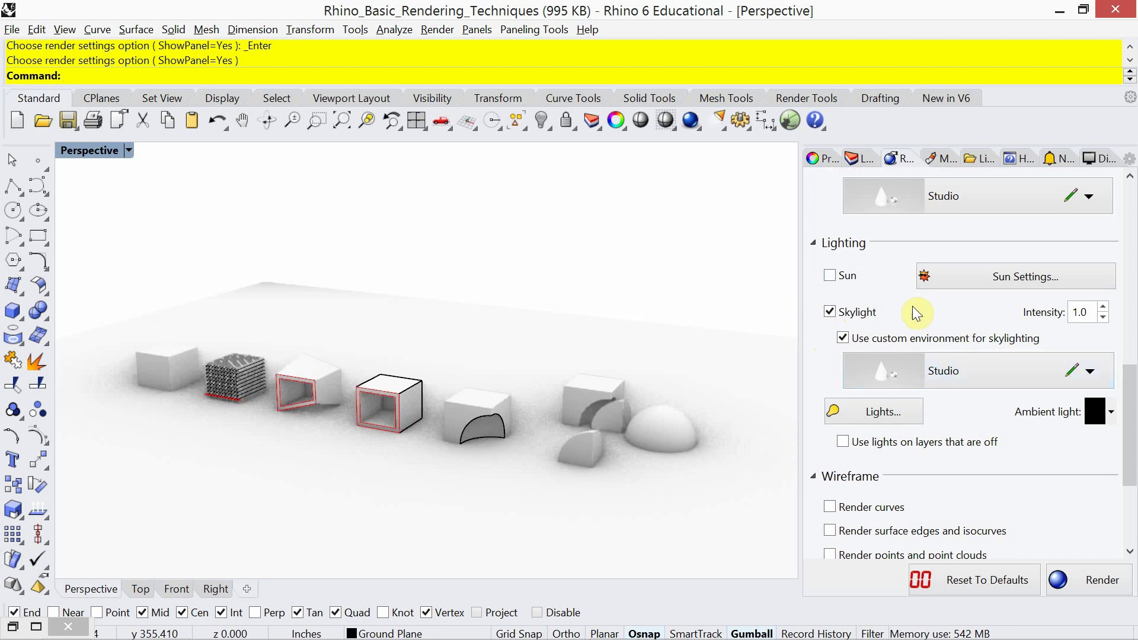
pyautogui.click(830, 311)
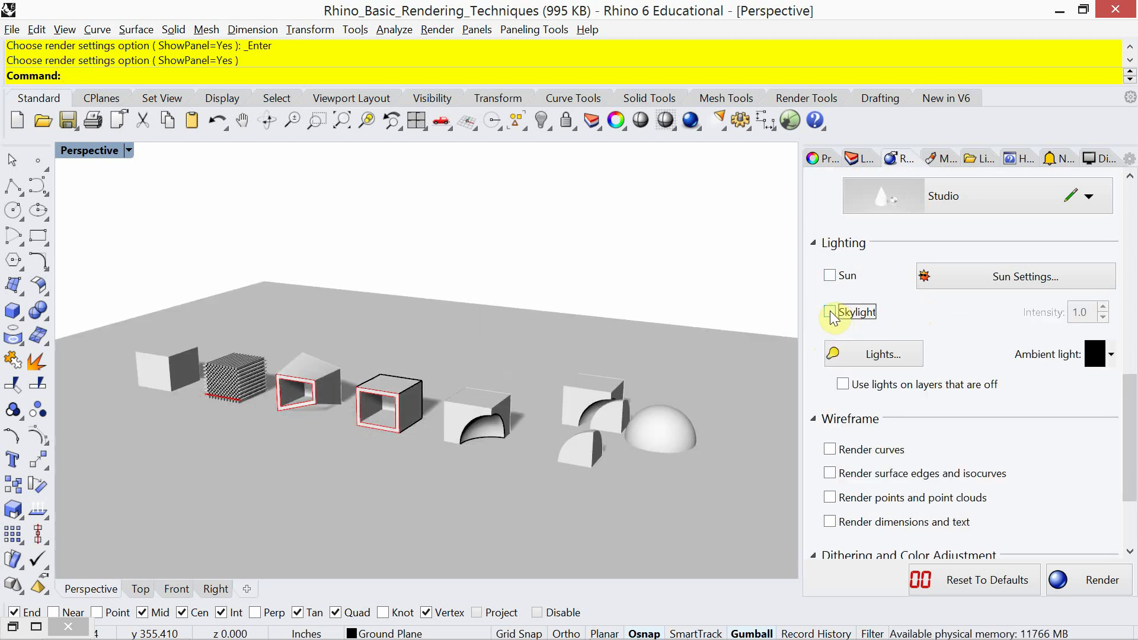
pyautogui.click(830, 310)
pyautogui.click(830, 311)
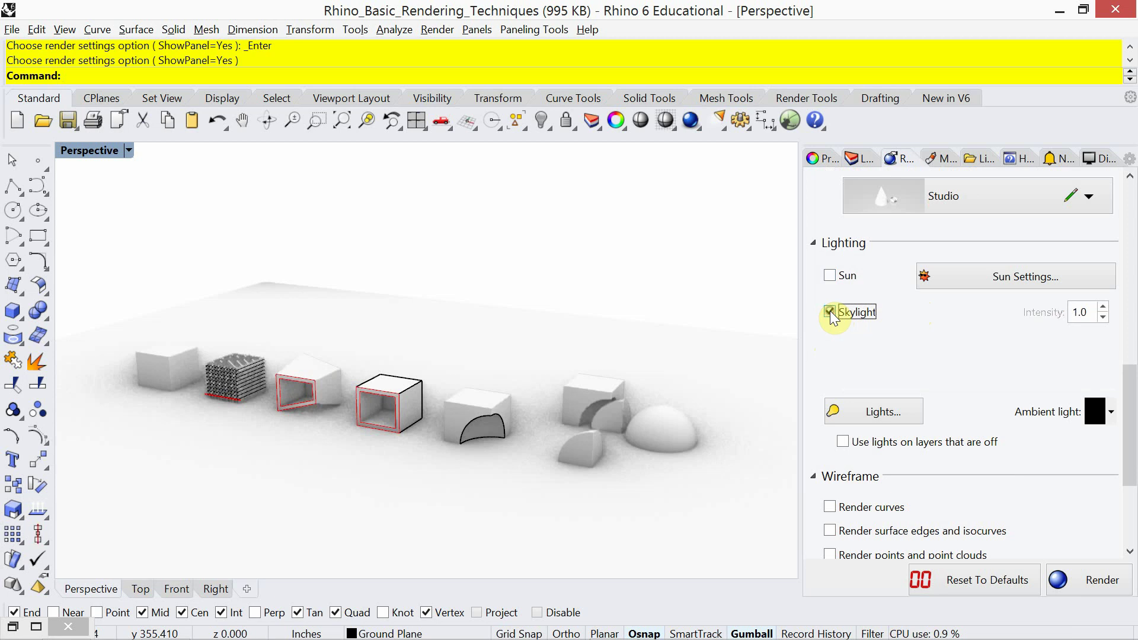
pyautogui.click(830, 312)
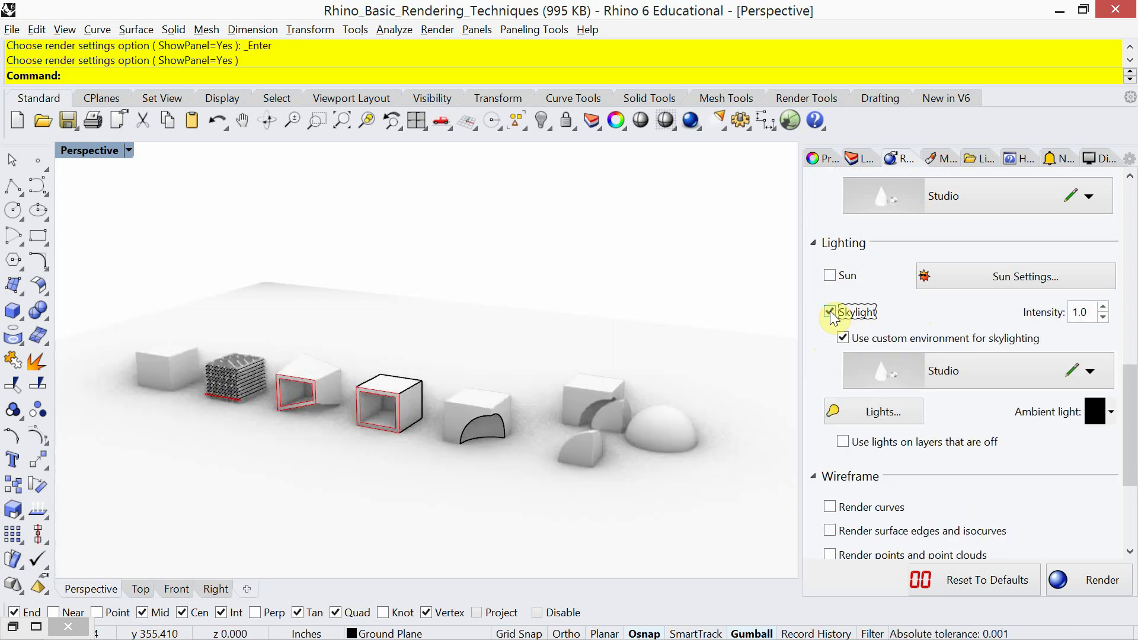
pyautogui.click(1102, 410)
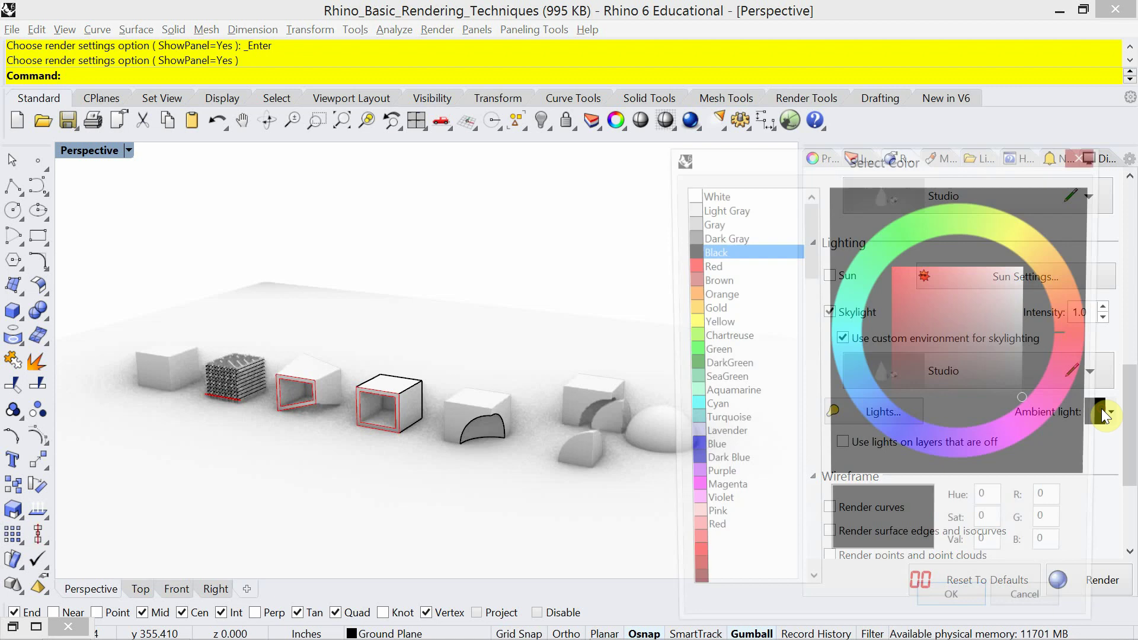
pyautogui.click(1087, 154)
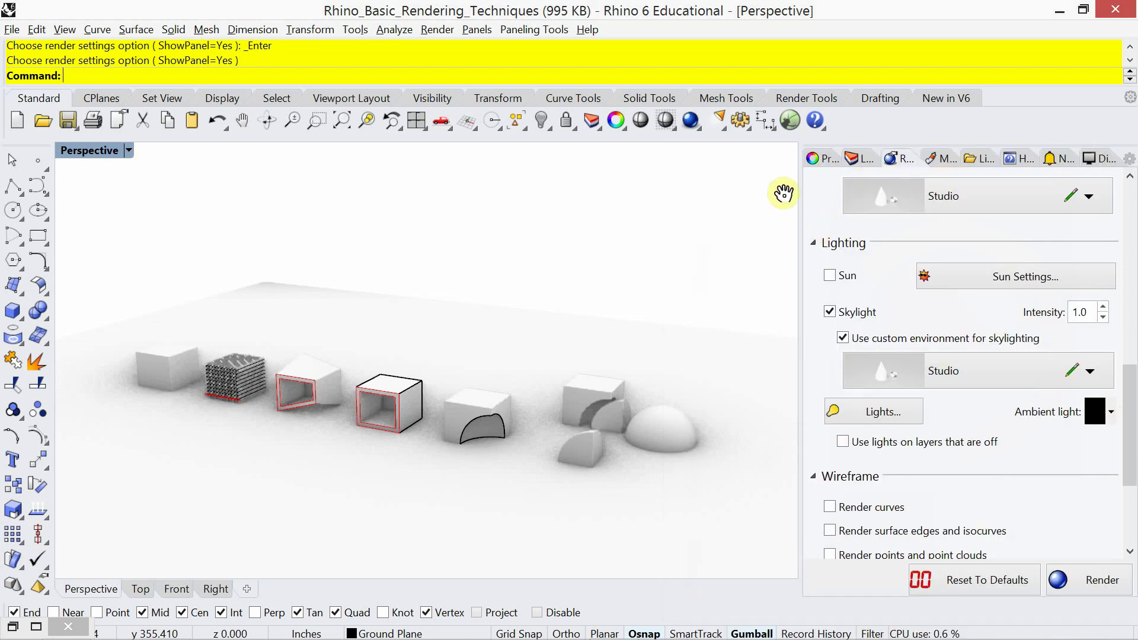
# - Render the Perspective view at viewport size, let it finish in about 10 seconds, then close it
pyautogui.click(693, 122)
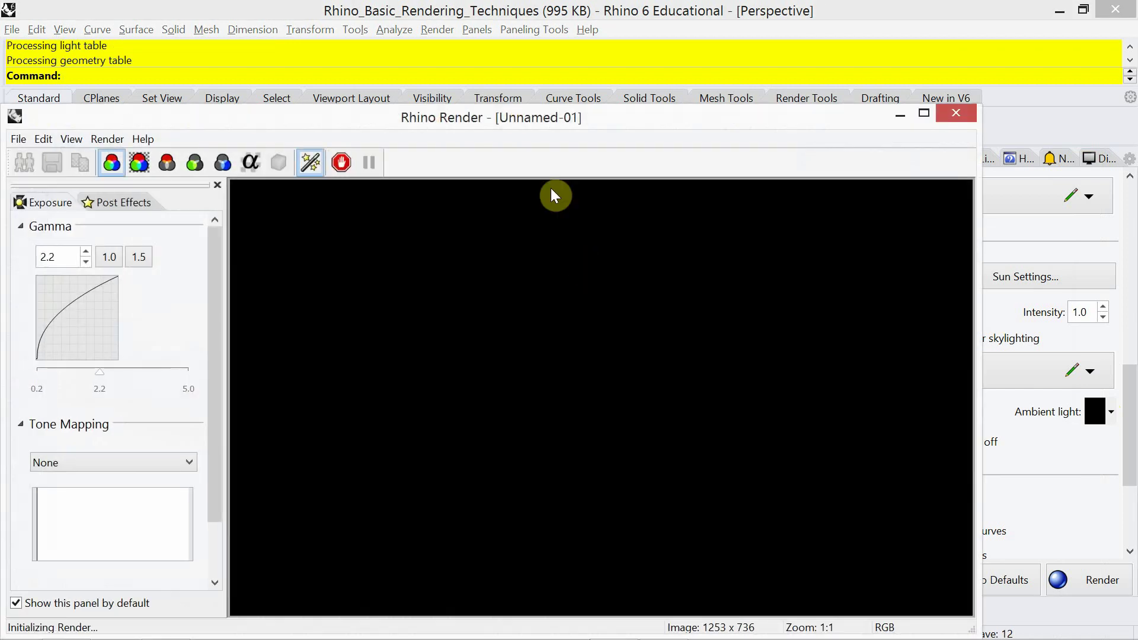
pyautogui.moveTo(624, 133); pyautogui.dragTo(623, 87)
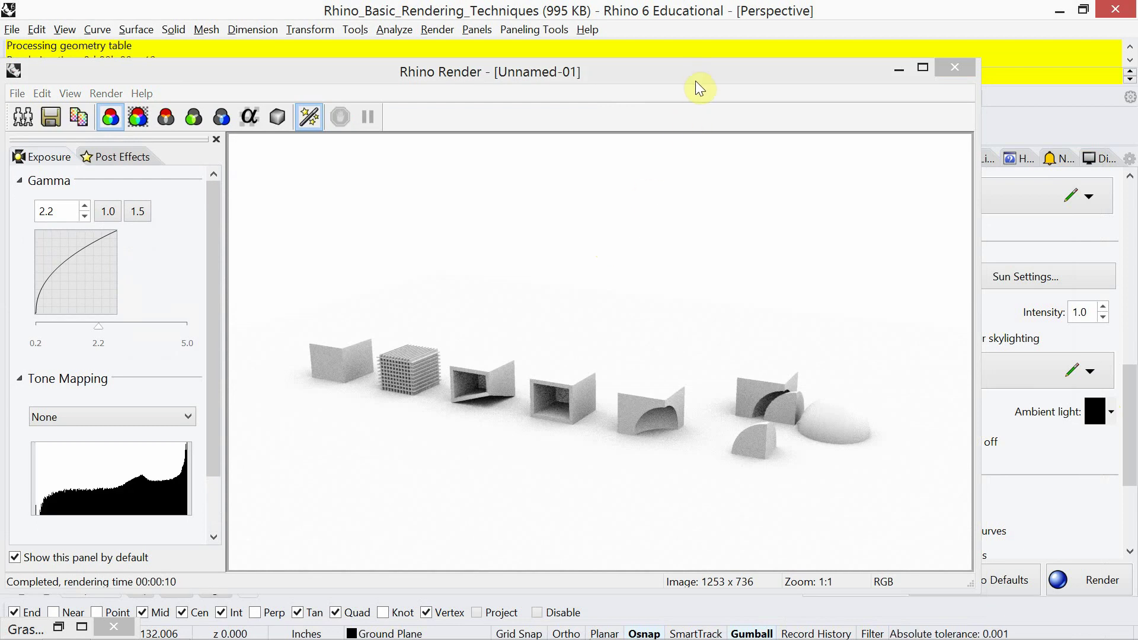
pyautogui.moveTo(696, 82); pyautogui.dragTo(554, 78)
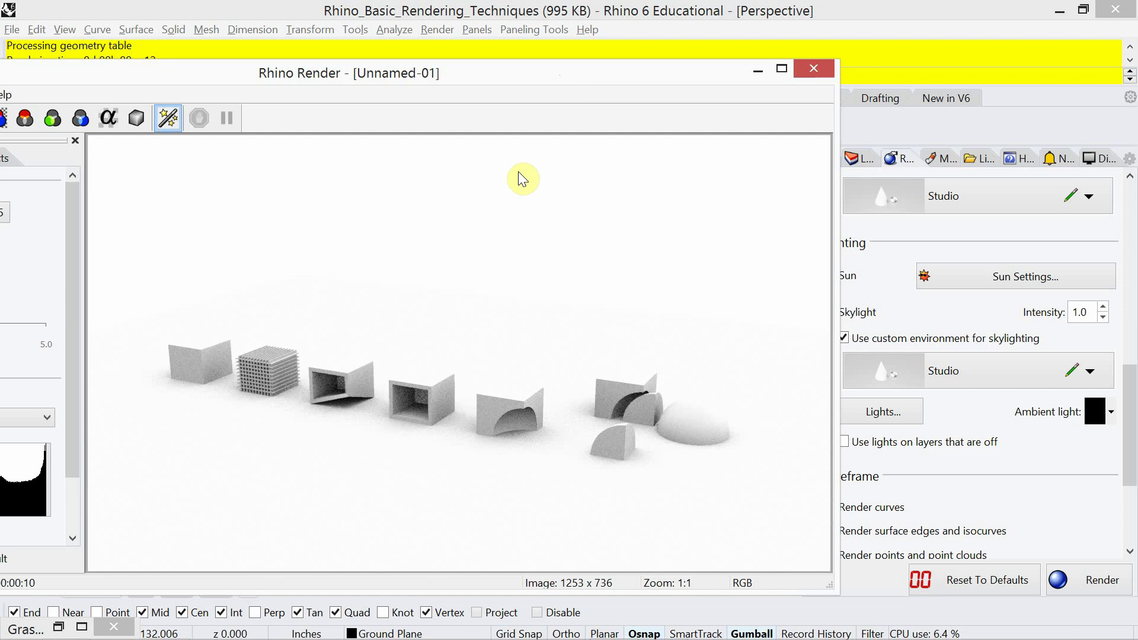
pyautogui.click(819, 75)
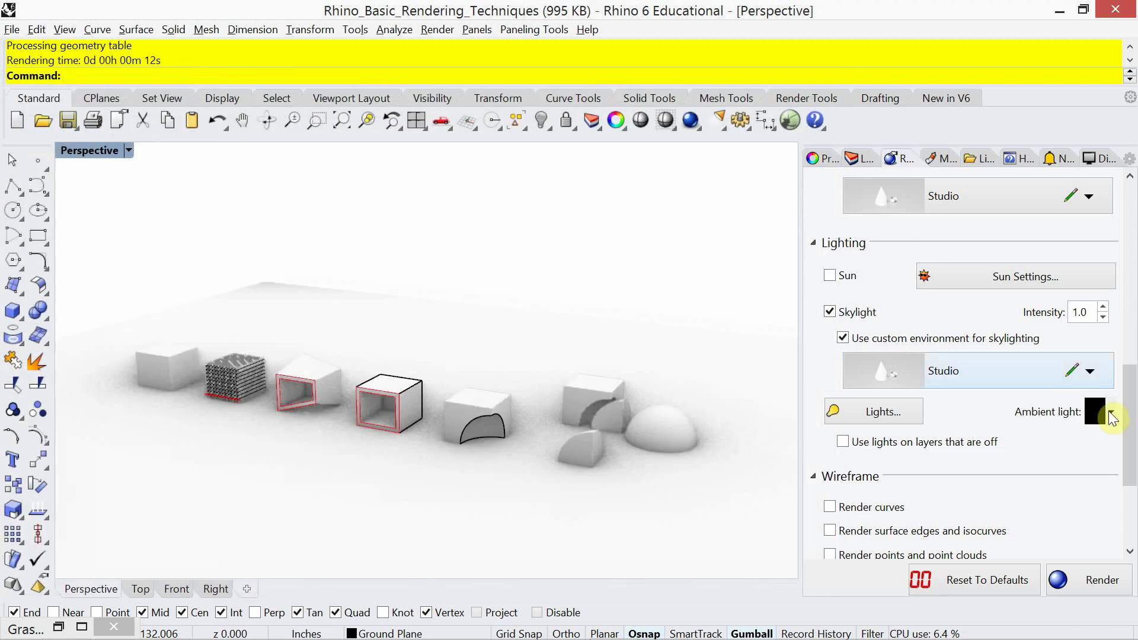
# - Choose the 640 x 480 (4:3) render size and render the scene at that size
pyautogui.moveTo(1129, 435); pyautogui.dragTo(1129, 276)
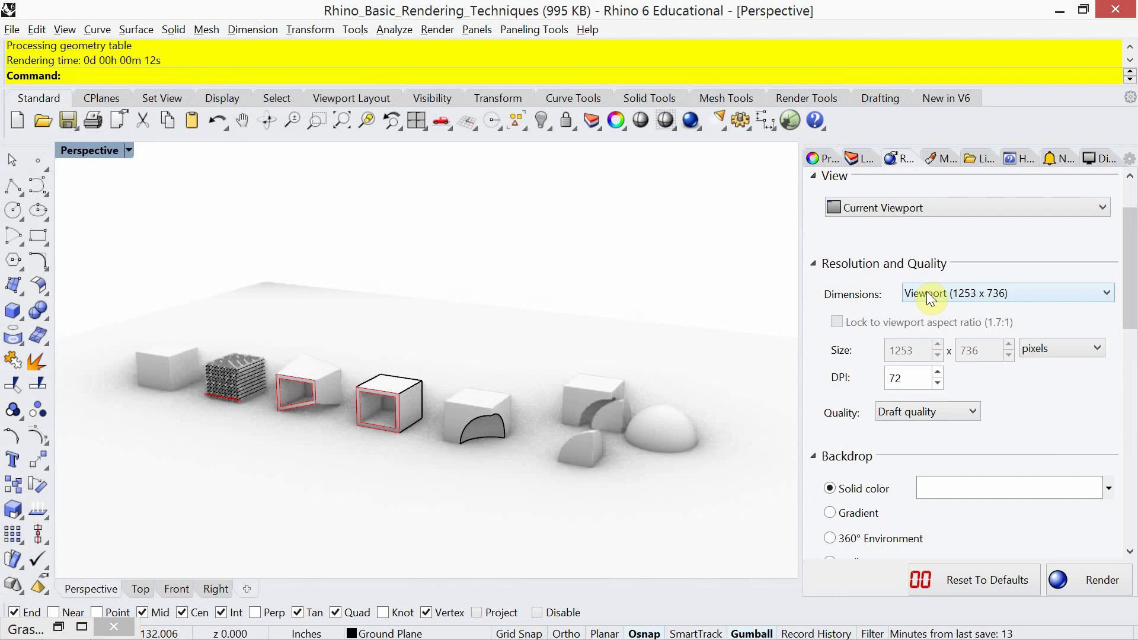
pyautogui.click(1053, 287)
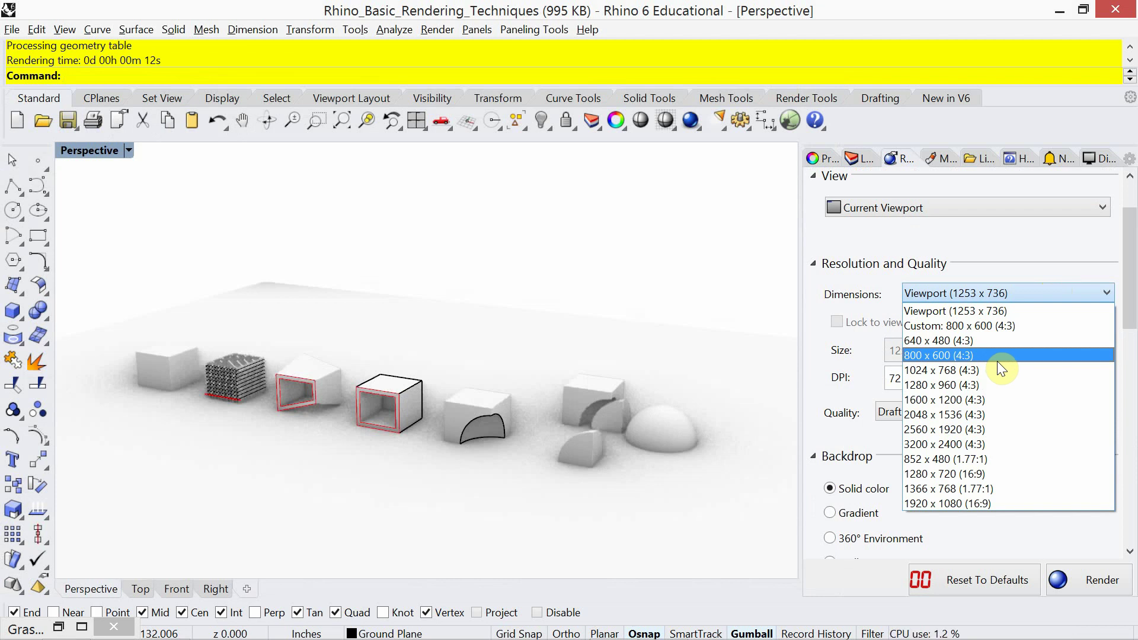
pyautogui.click(990, 342)
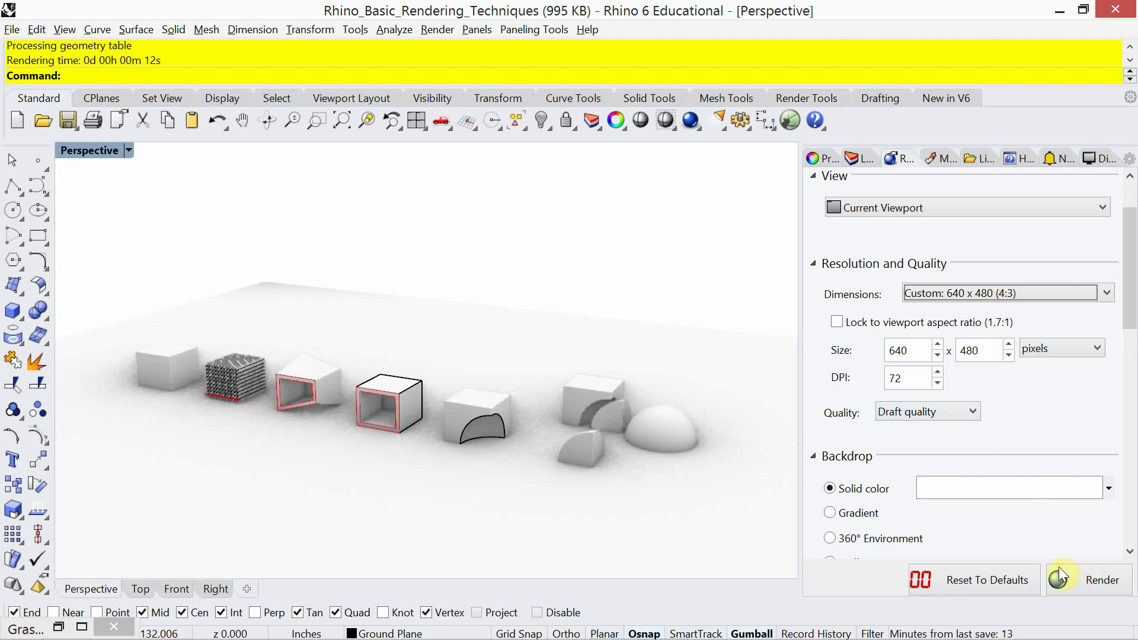
pyautogui.click(1083, 578)
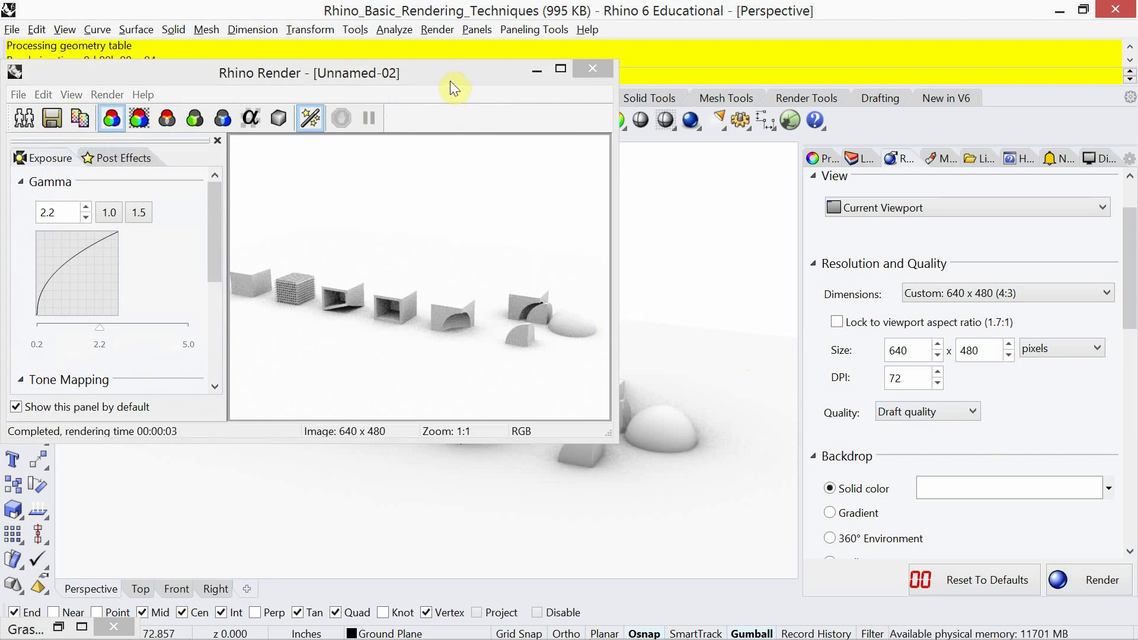
# - Clone the 640 x 480 render as a comparison copy and move it aside
pyautogui.moveTo(450, 80); pyautogui.dragTo(501, 104)
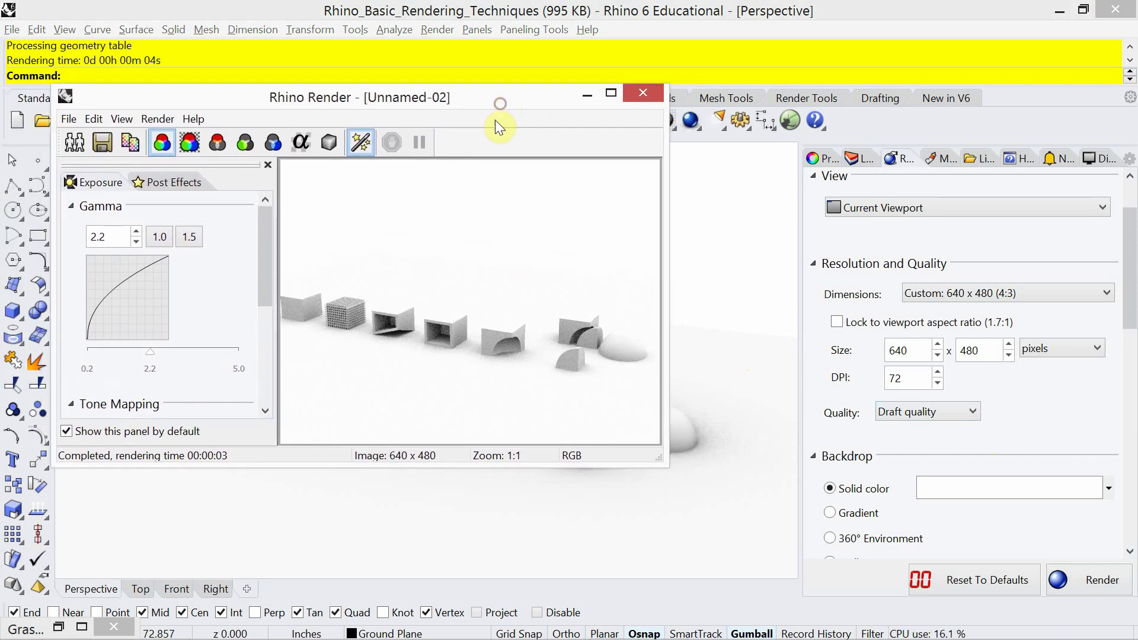
pyautogui.click(73, 143)
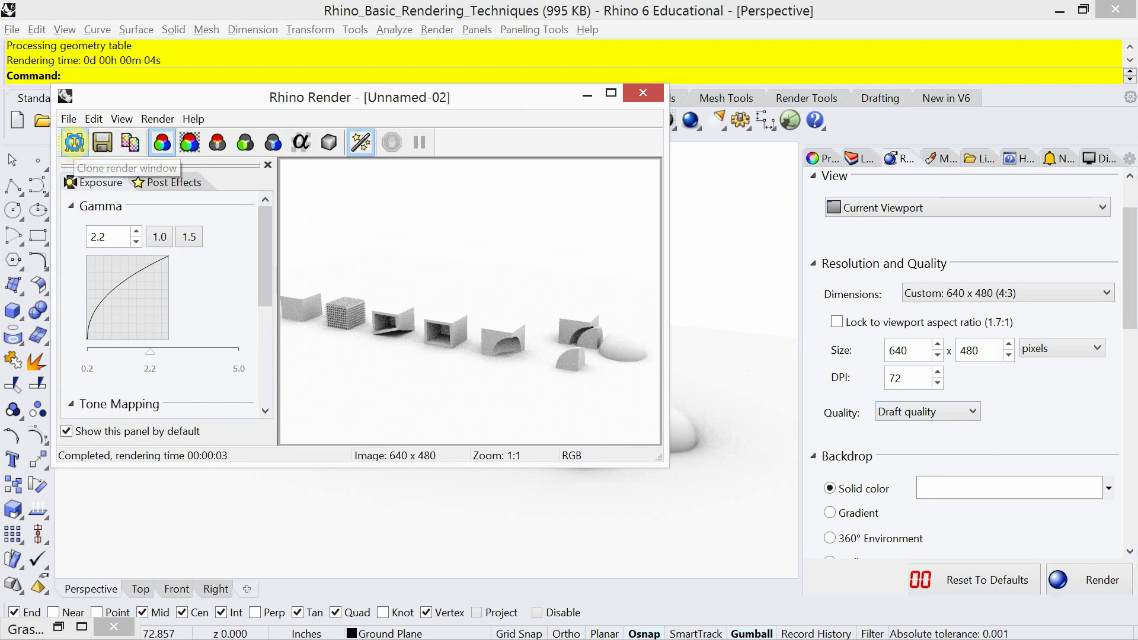
pyautogui.moveTo(531, 122)
pyautogui.mouseDown()
pyautogui.moveTo(641, 309)
pyautogui.moveTo(532, 164)
pyautogui.moveTo(490, 137)
pyautogui.moveTo(494, 148)
pyautogui.mouseUp()
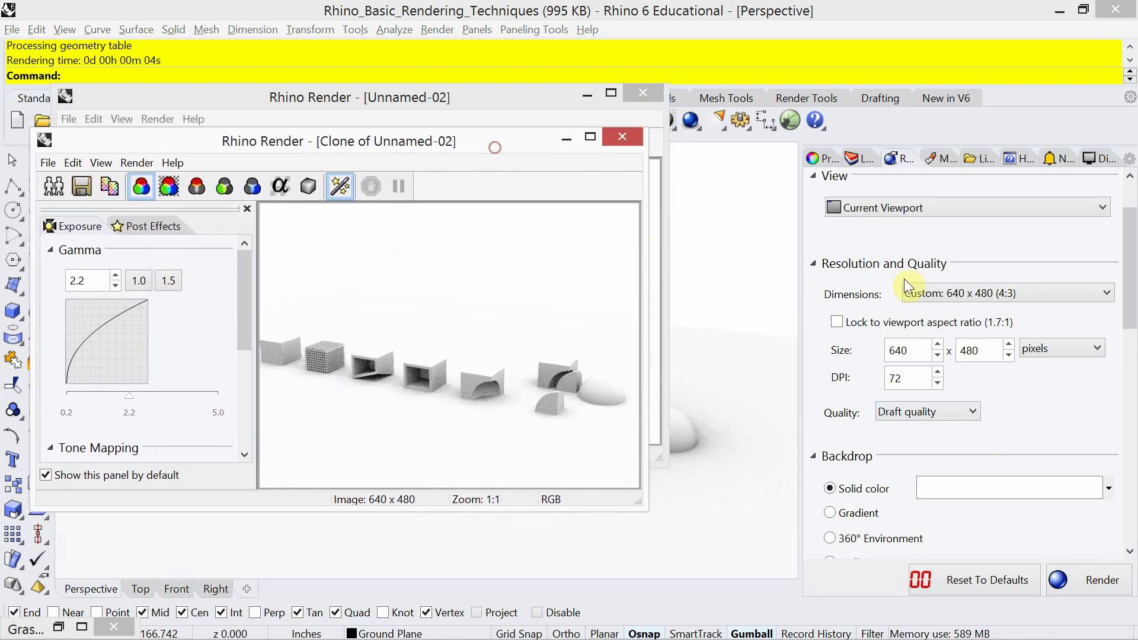
# - Set ambient light to Light Gray, render, and close the washed-out result
pyautogui.moveTo(1133, 270); pyautogui.dragTo(1132, 428)
pyautogui.click(1096, 399)
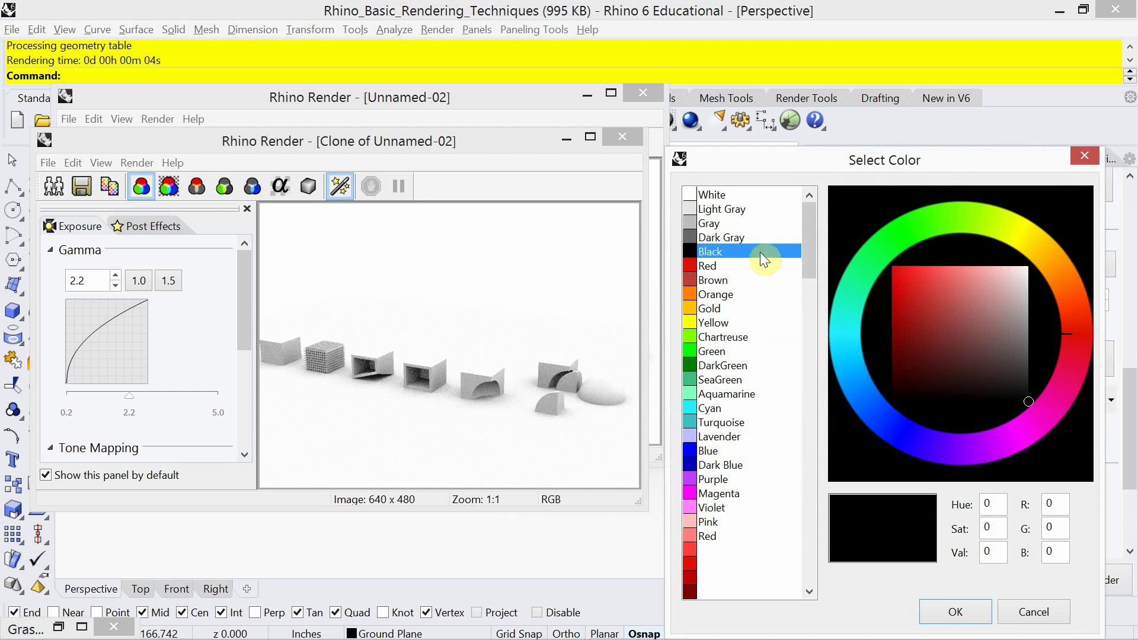
pyautogui.click(709, 211)
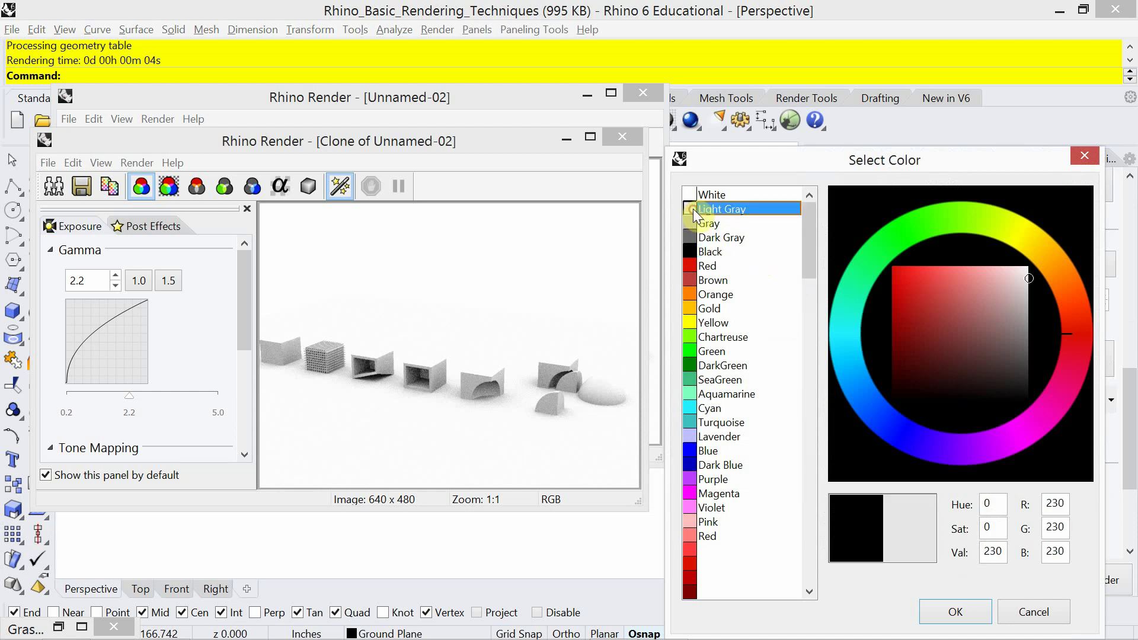
pyautogui.click(967, 610)
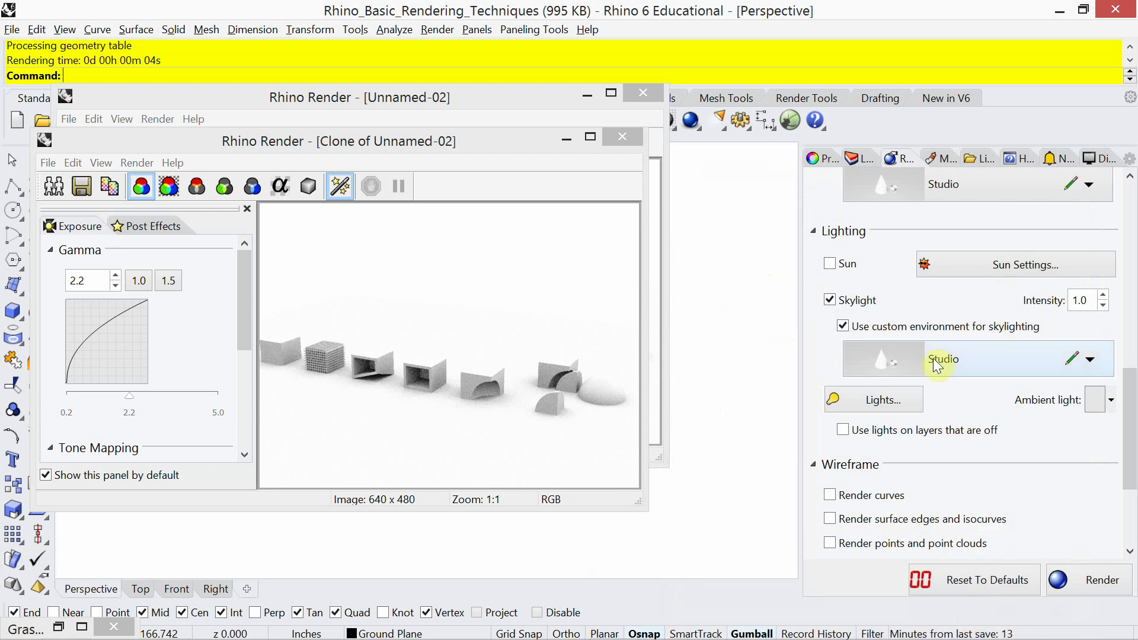
pyautogui.click(1091, 582)
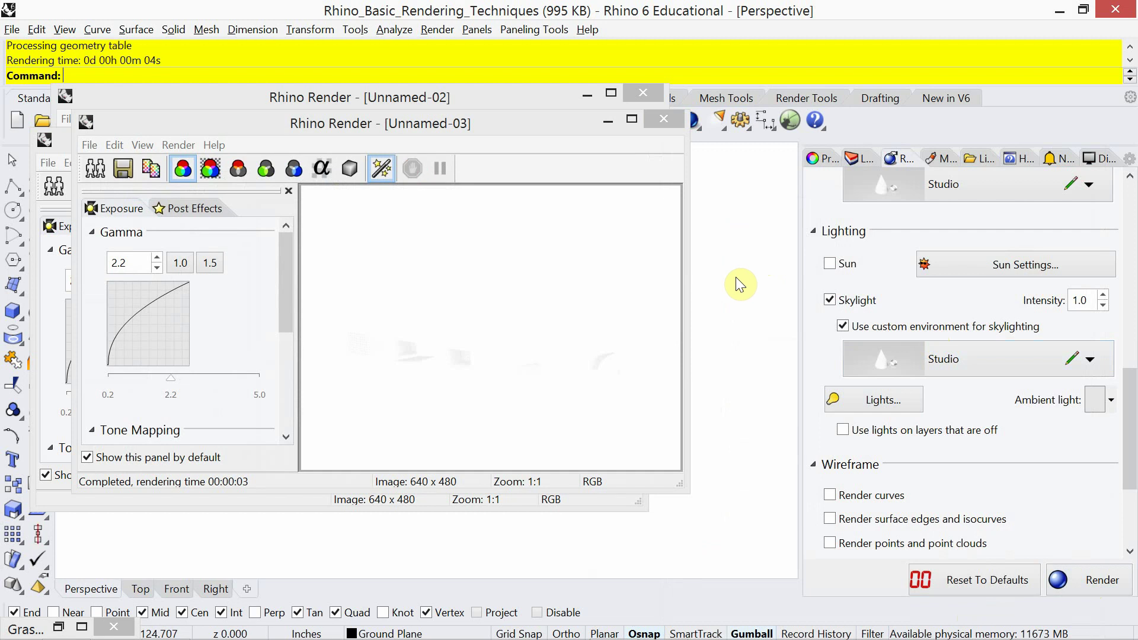
pyautogui.click(664, 119)
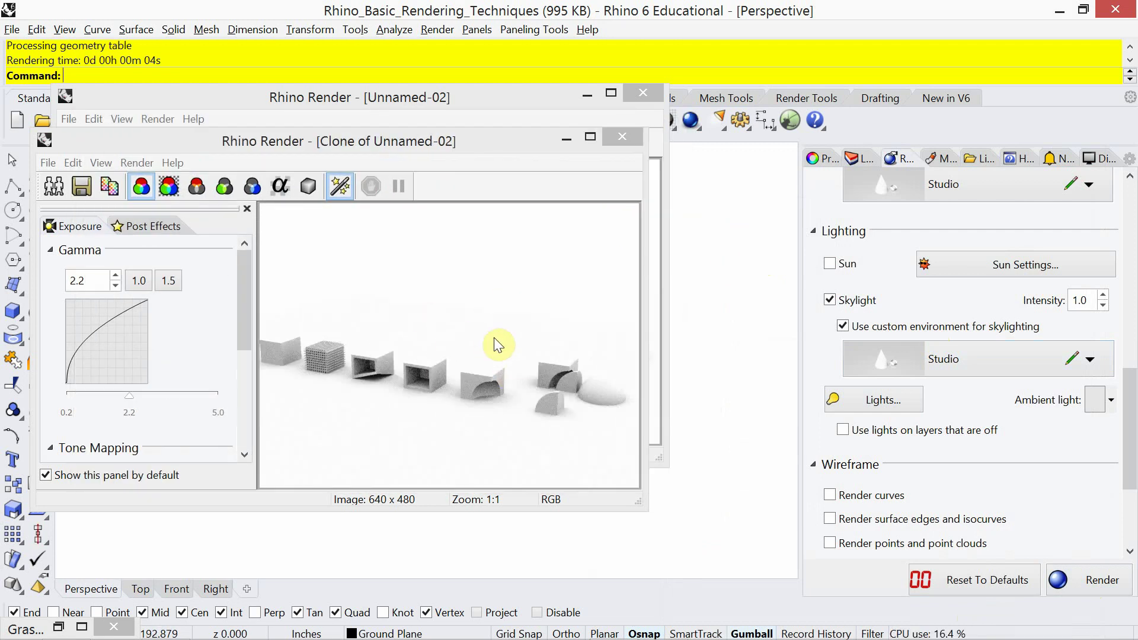
# - Restore Black ambient light, render again, and close all the render windows
pyautogui.click(1096, 401)
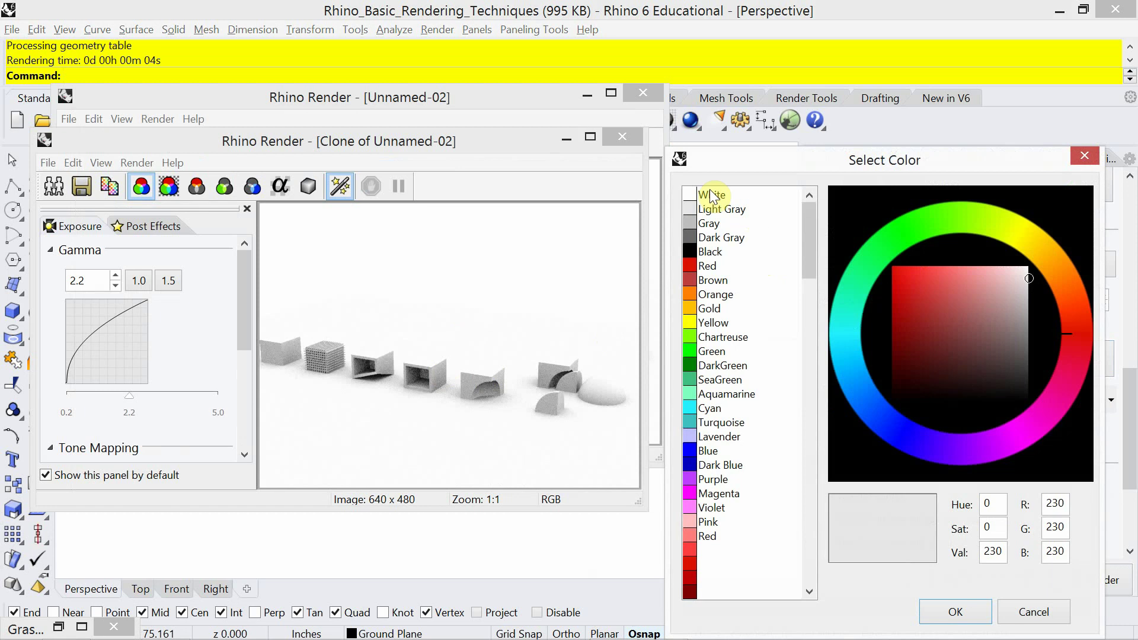
pyautogui.click(690, 254)
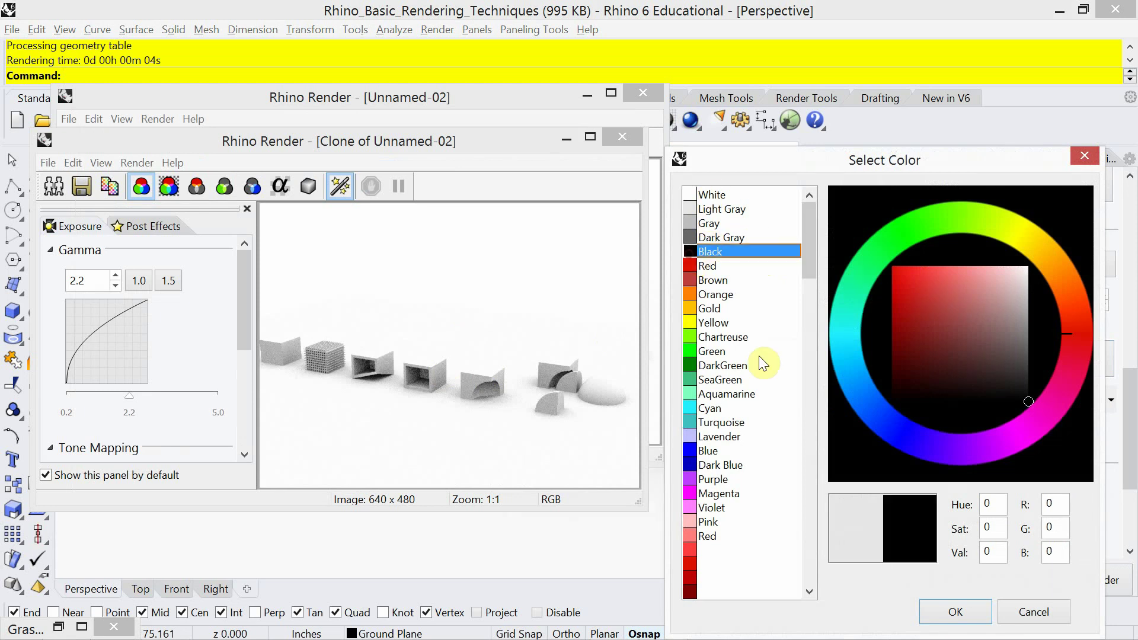
pyautogui.click(949, 612)
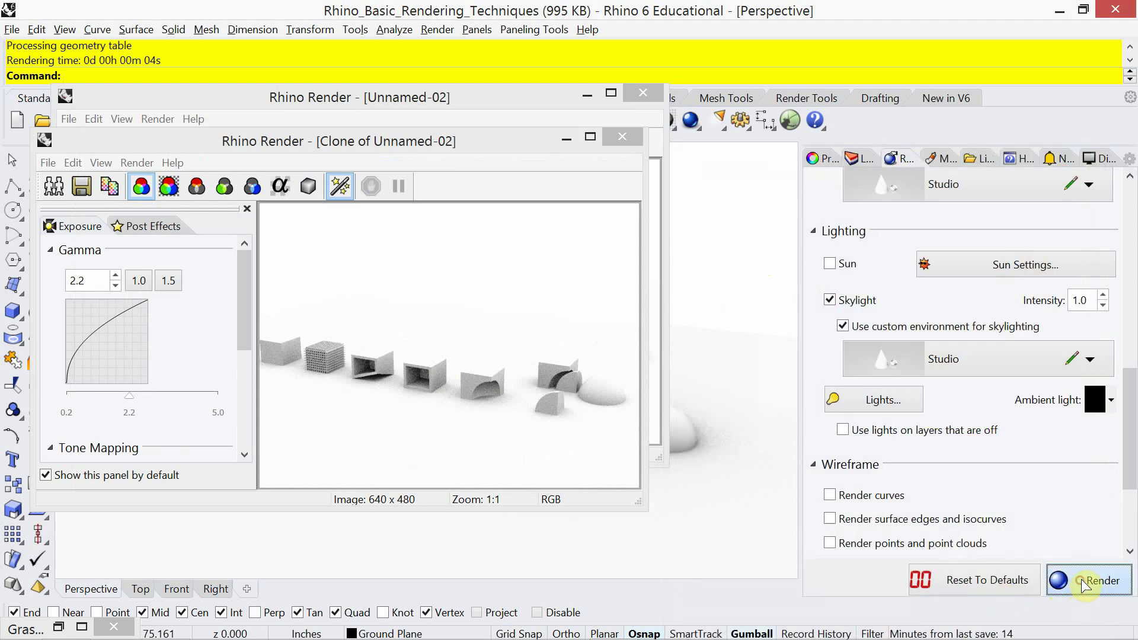
pyautogui.click(1102, 580)
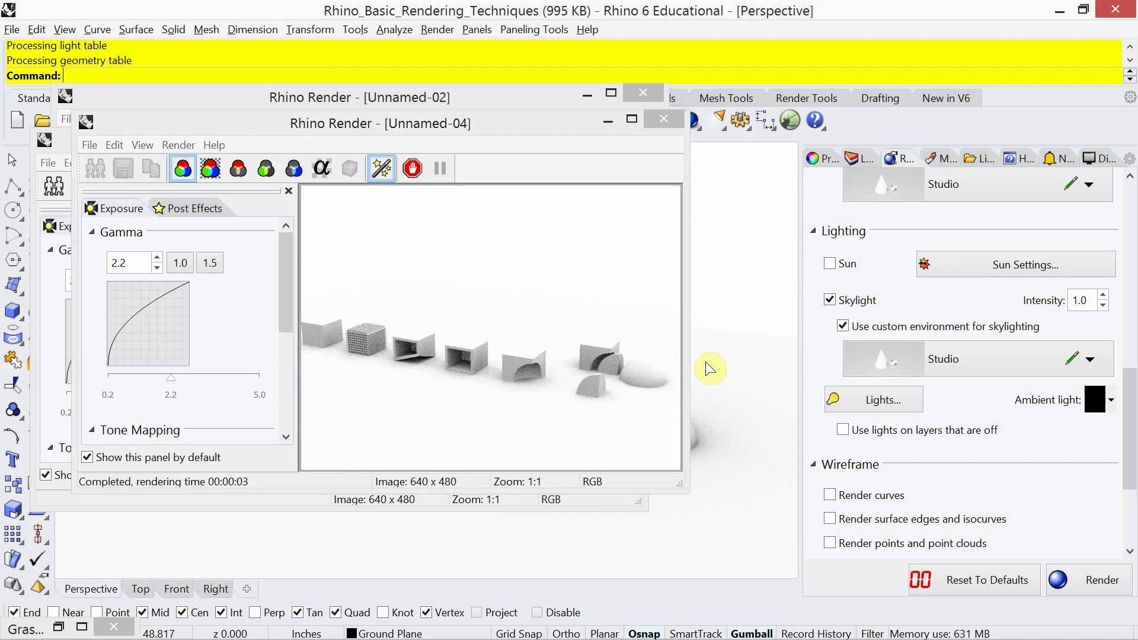
pyautogui.click(664, 120)
pyautogui.click(635, 140)
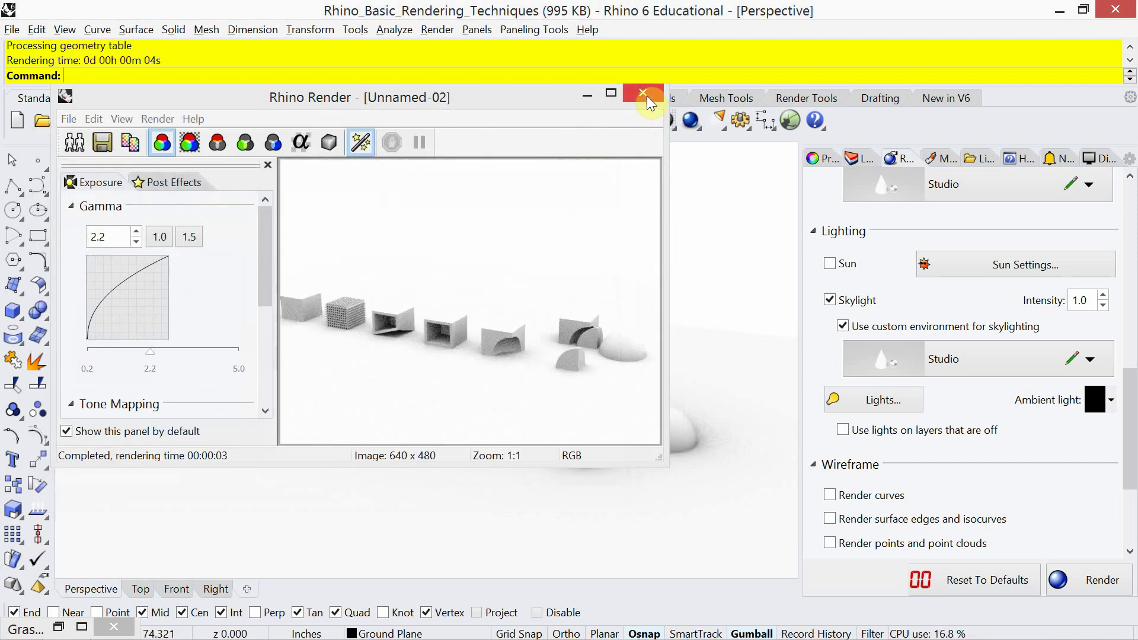
pyautogui.click(645, 93)
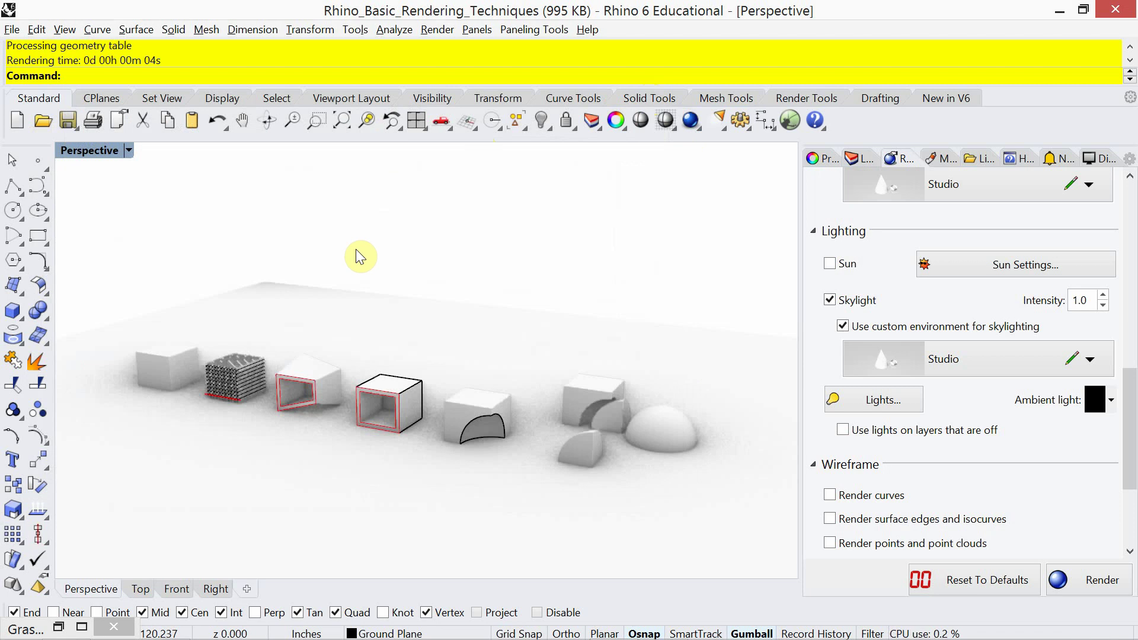
# - Restore the four-viewport layout showing Top, Perspective, Front and Right views
pyautogui.click(724, 132)
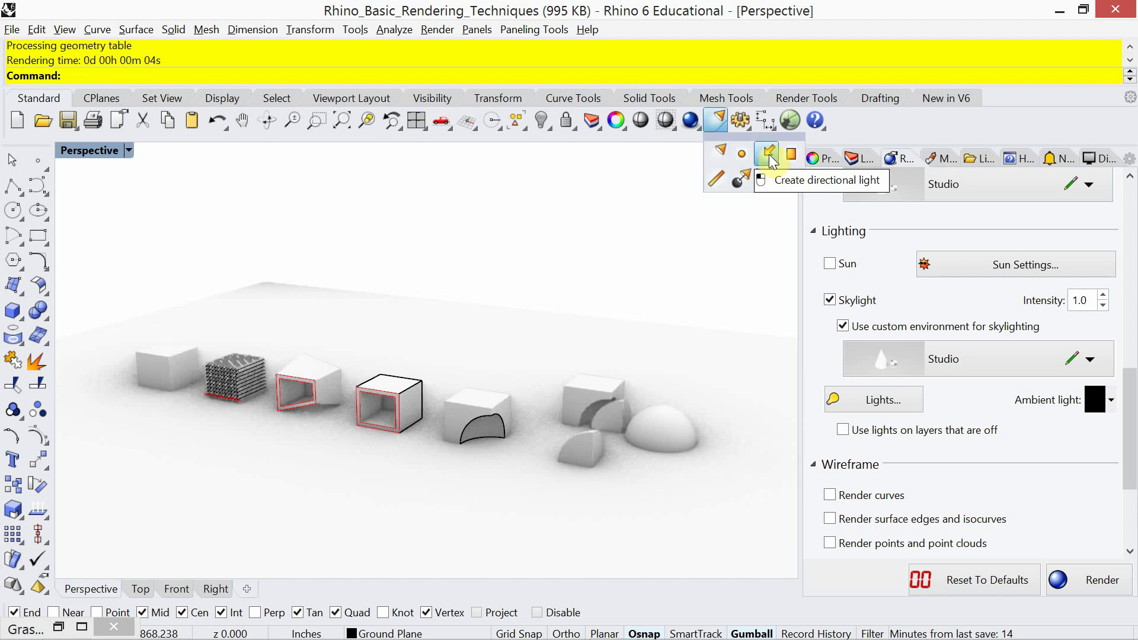
pyautogui.click(96, 150)
pyautogui.click(95, 150)
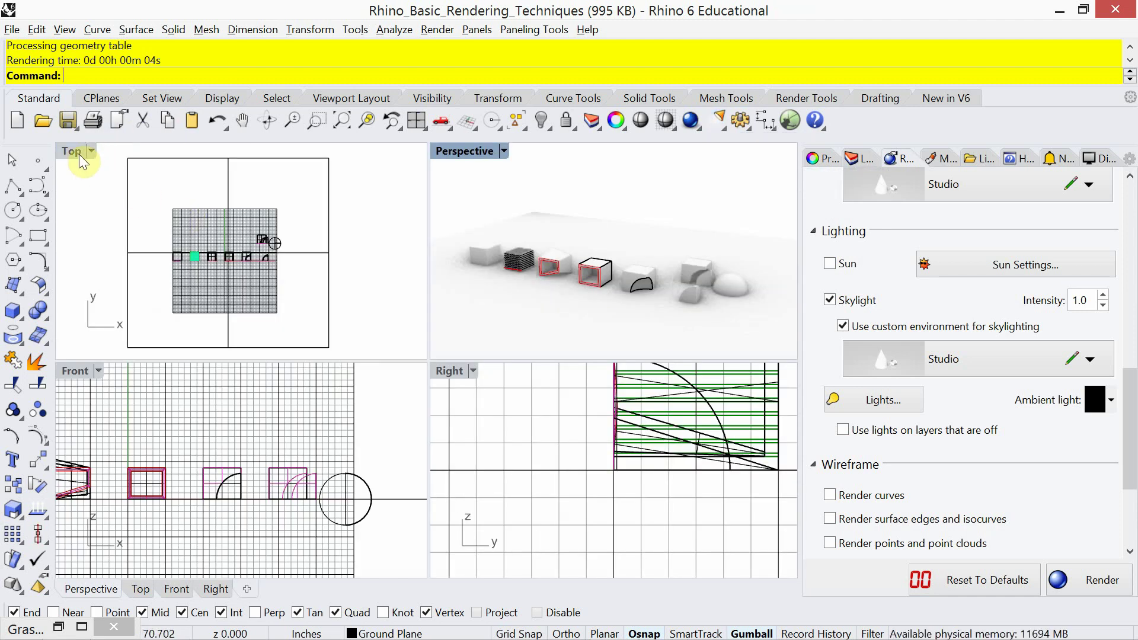
# - With Osnap off, add a directional light in Top aimed from the upper right at the models, then select it
pyautogui.click(73, 150)
pyautogui.doubleClick(74, 150)
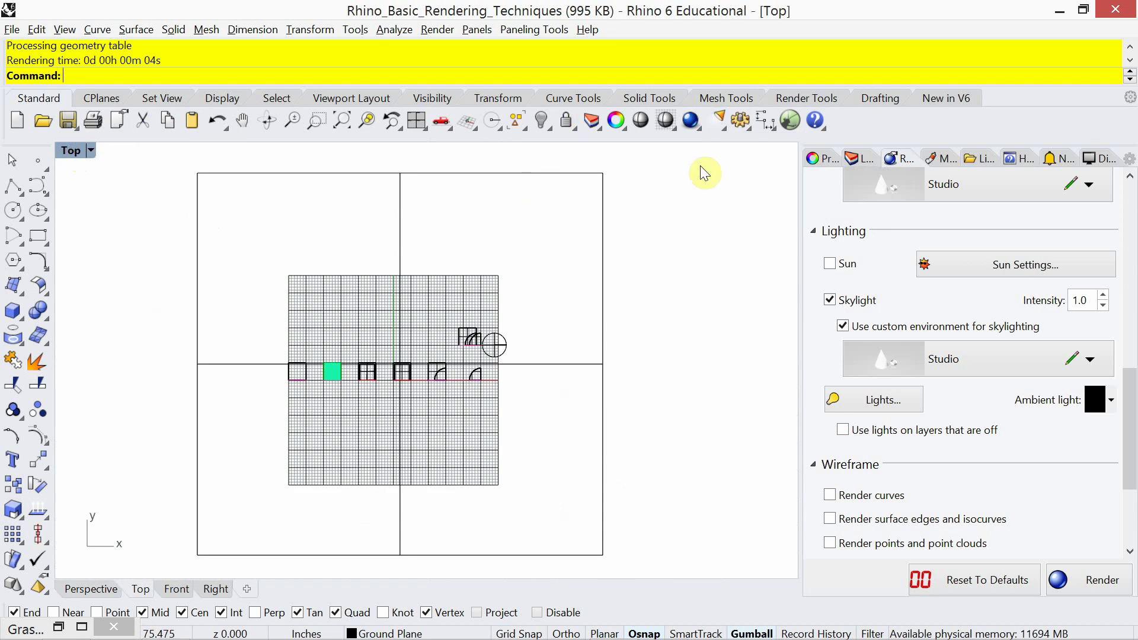
pyautogui.click(720, 131)
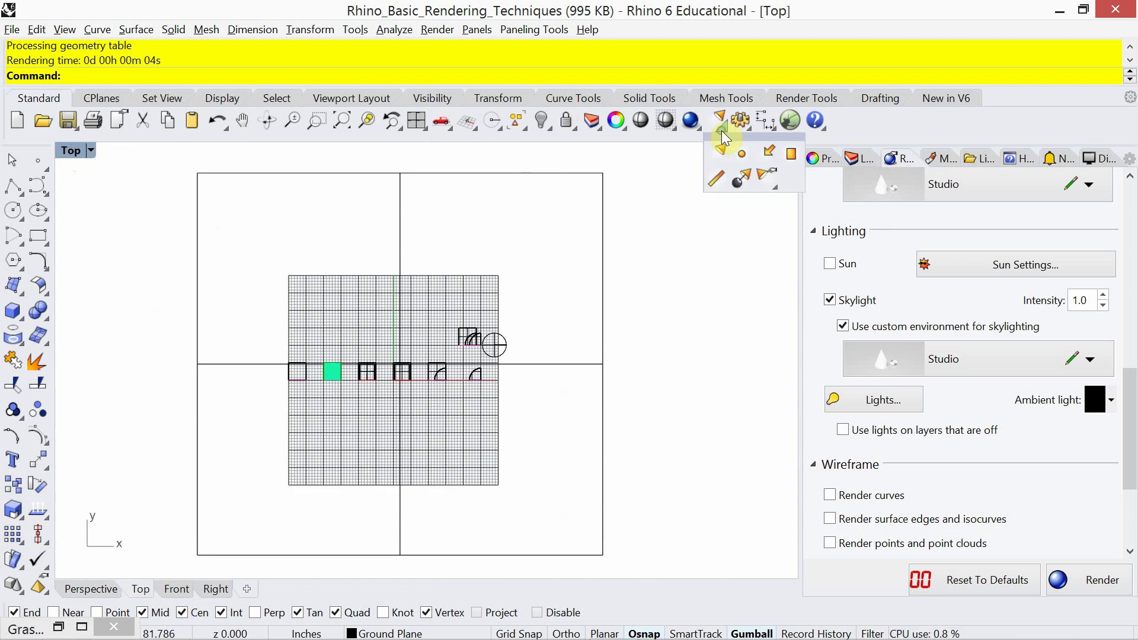
pyautogui.click(770, 153)
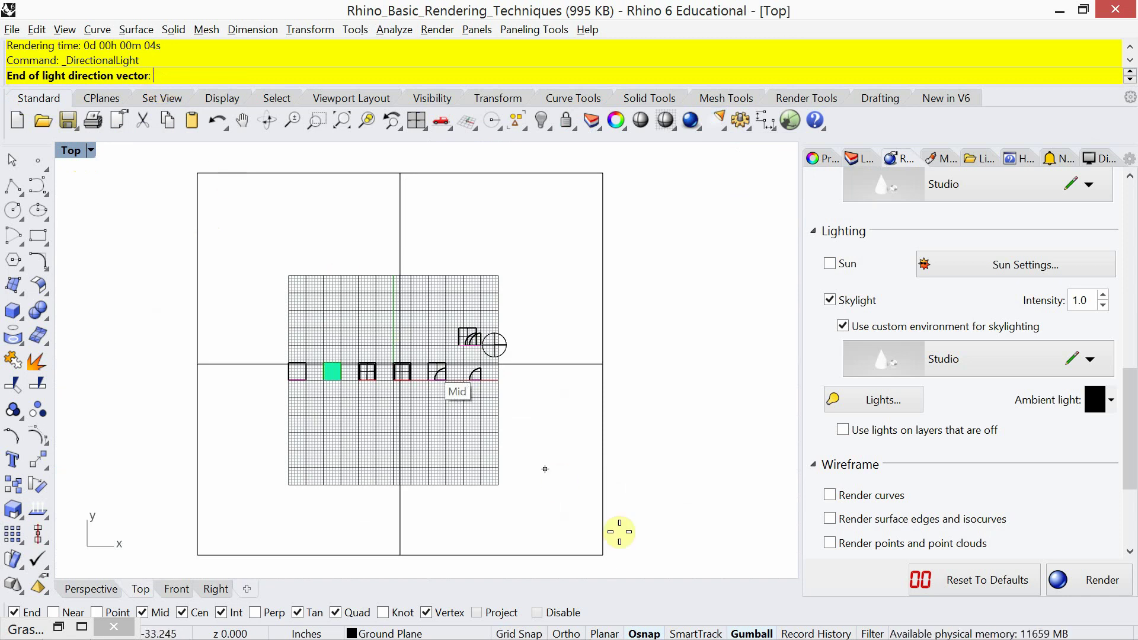
pyautogui.click(650, 633)
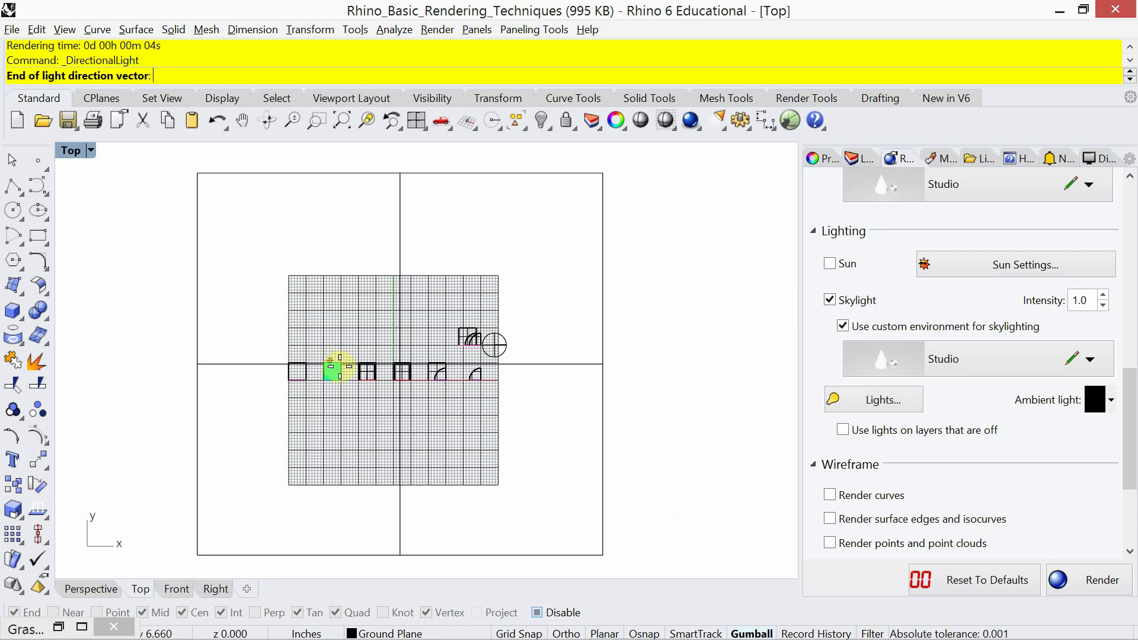
pyautogui.click(399, 374)
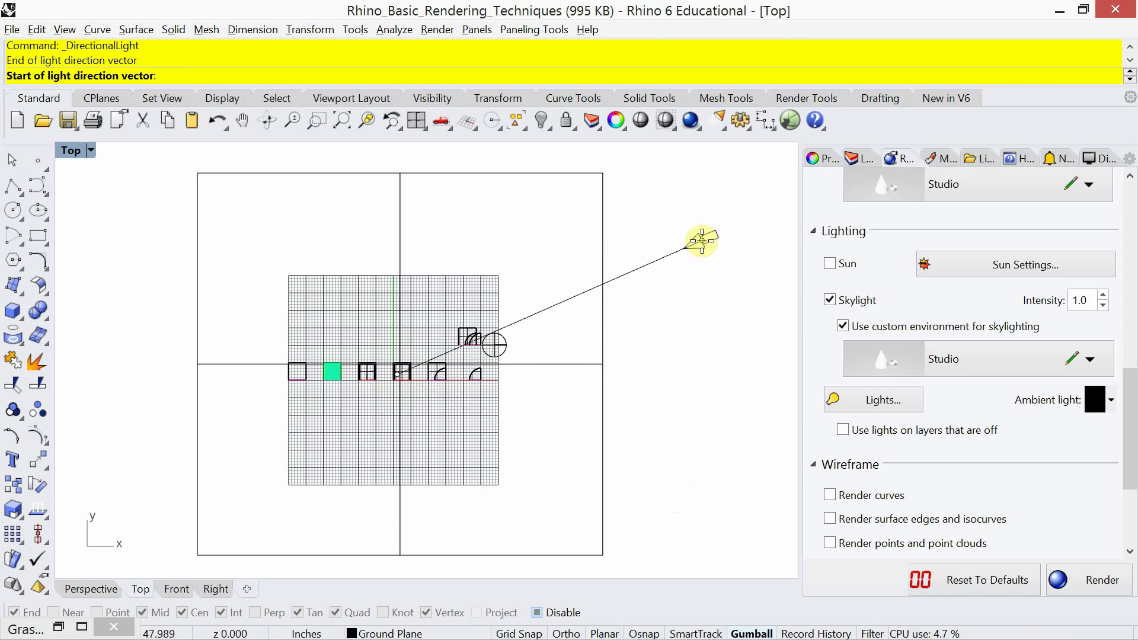
pyautogui.click(703, 241)
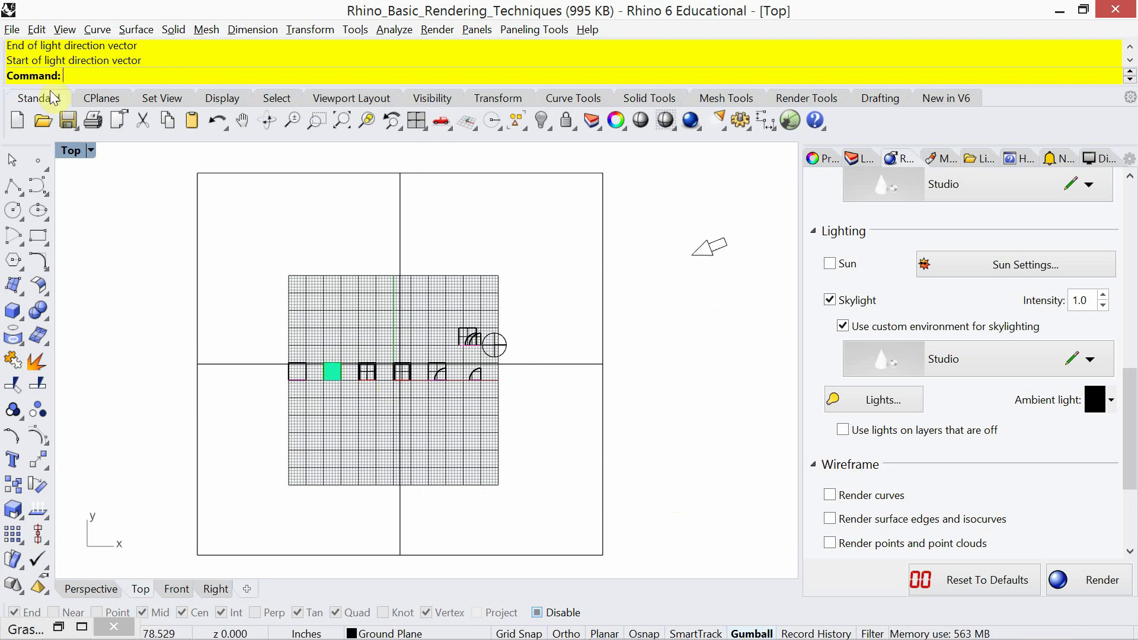
pyautogui.doubleClick(70, 150)
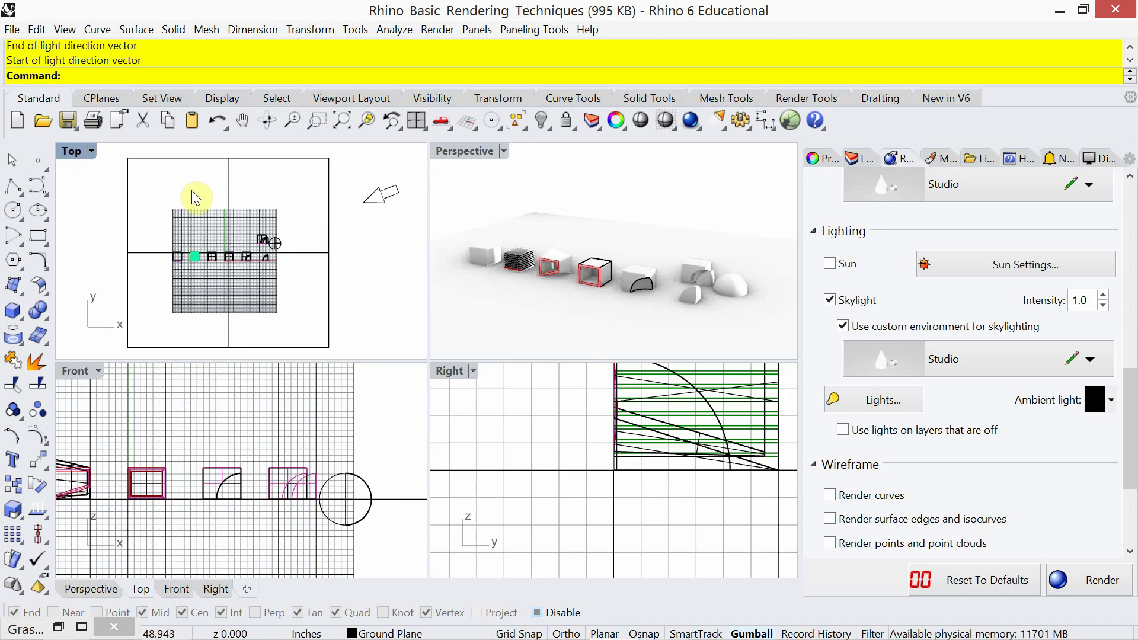
pyautogui.click(393, 197)
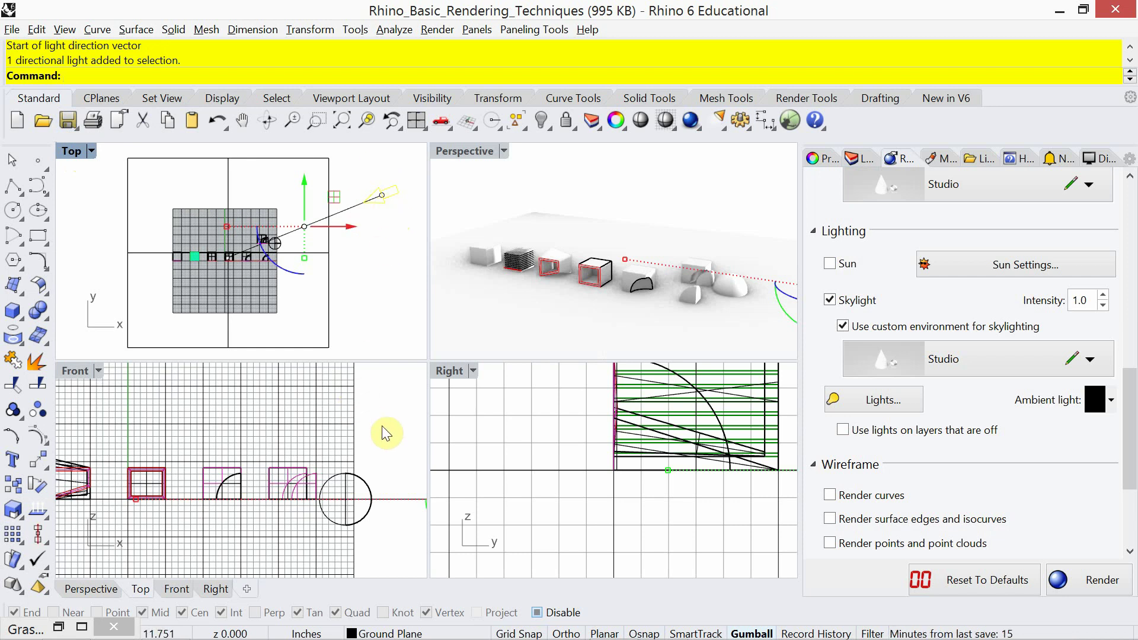
# - Raise the directional light's point above the ground in the Front view
pyautogui.scroll(-3, 381, 432)
pyautogui.moveTo(338, 464); pyautogui.dragTo(234, 482, button='right')
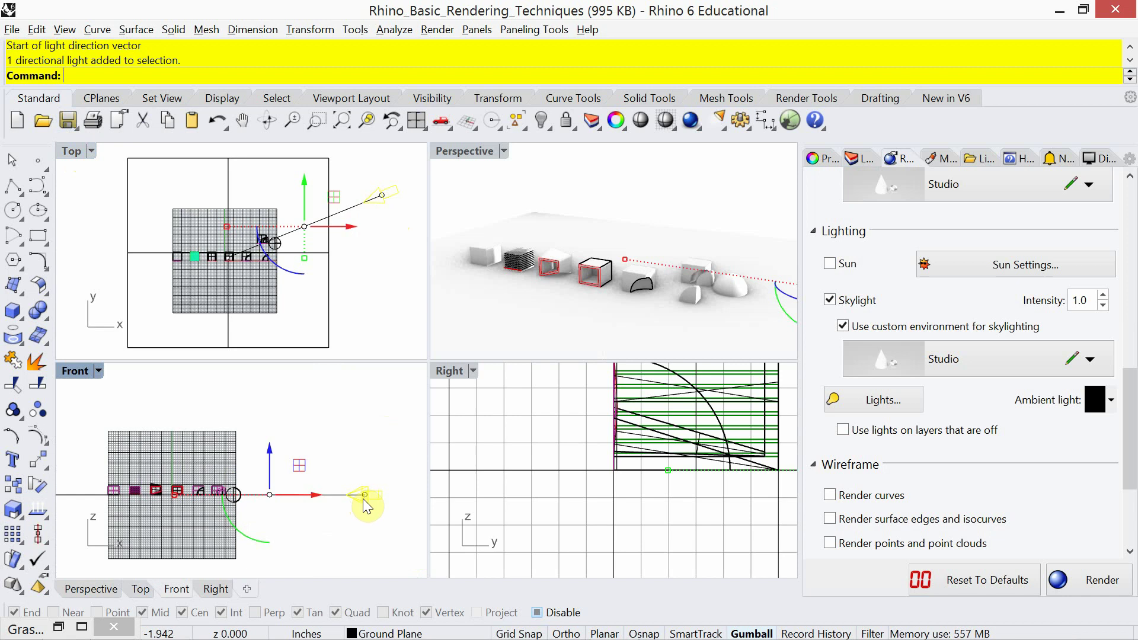
pyautogui.moveTo(364, 498); pyautogui.dragTo(355, 452)
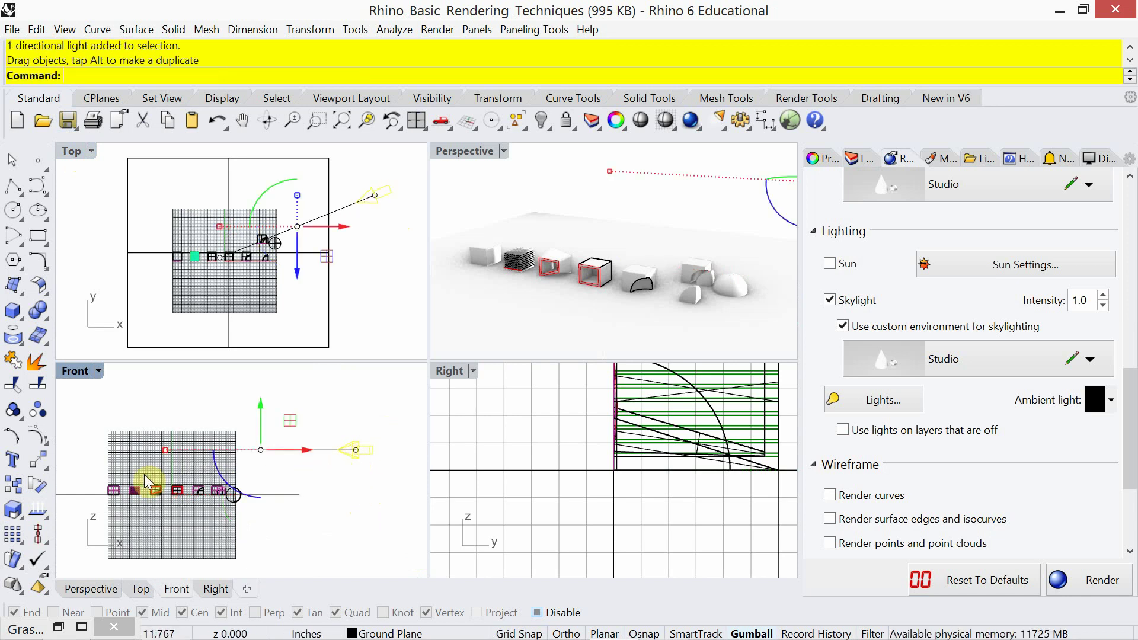
pyautogui.scroll(1, 147, 481)
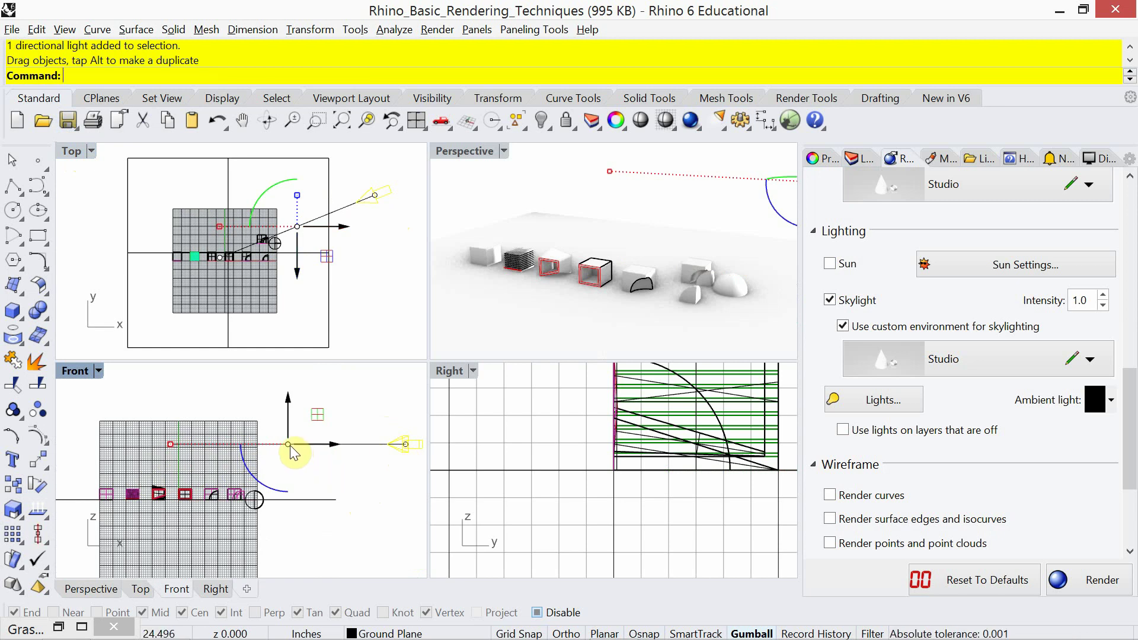
pyautogui.moveTo(289, 446)
pyautogui.mouseDown()
pyautogui.moveTo(296, 473)
pyautogui.moveTo(253, 385)
pyautogui.moveTo(290, 439)
pyautogui.mouseUp()
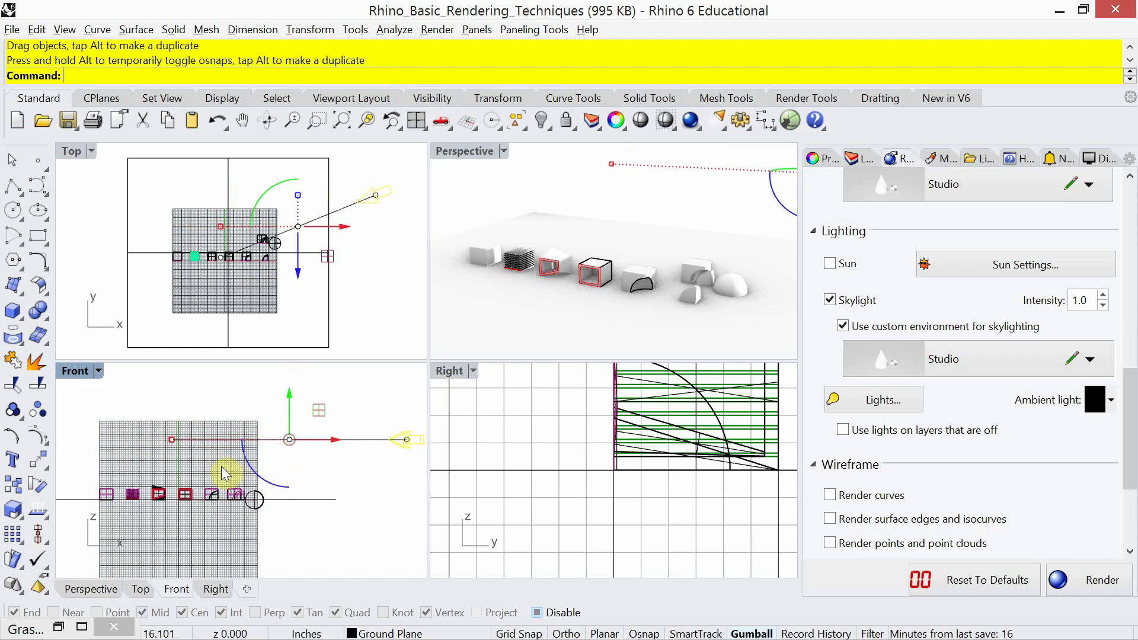
# - Reselect the light's location point and drag it higher above the scene
pyautogui.click(173, 440)
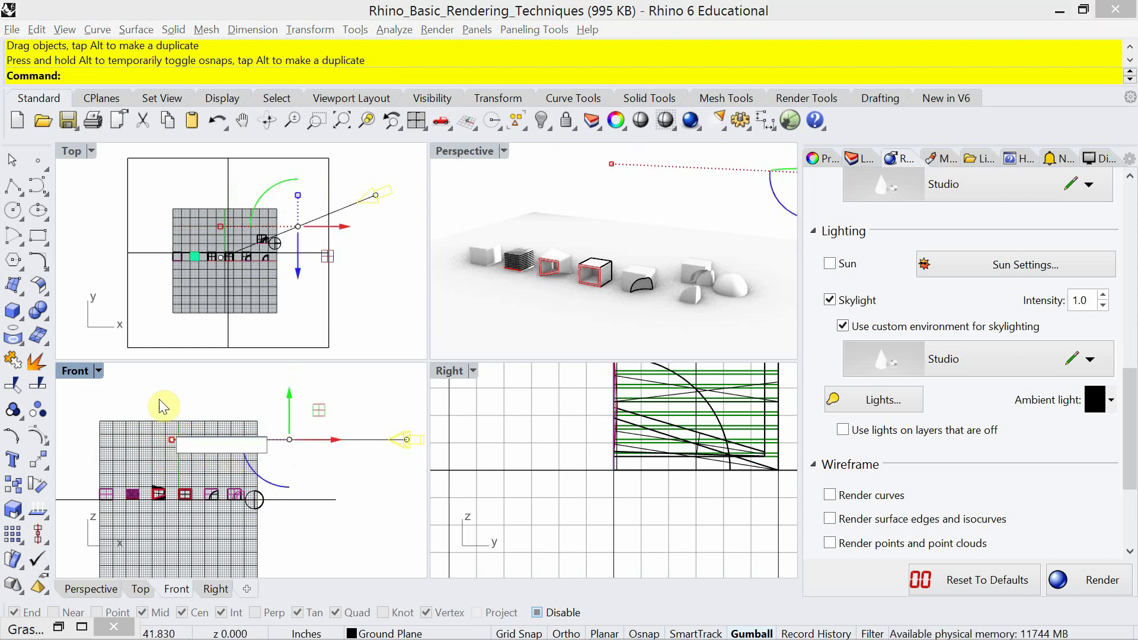
pyautogui.click(406, 440)
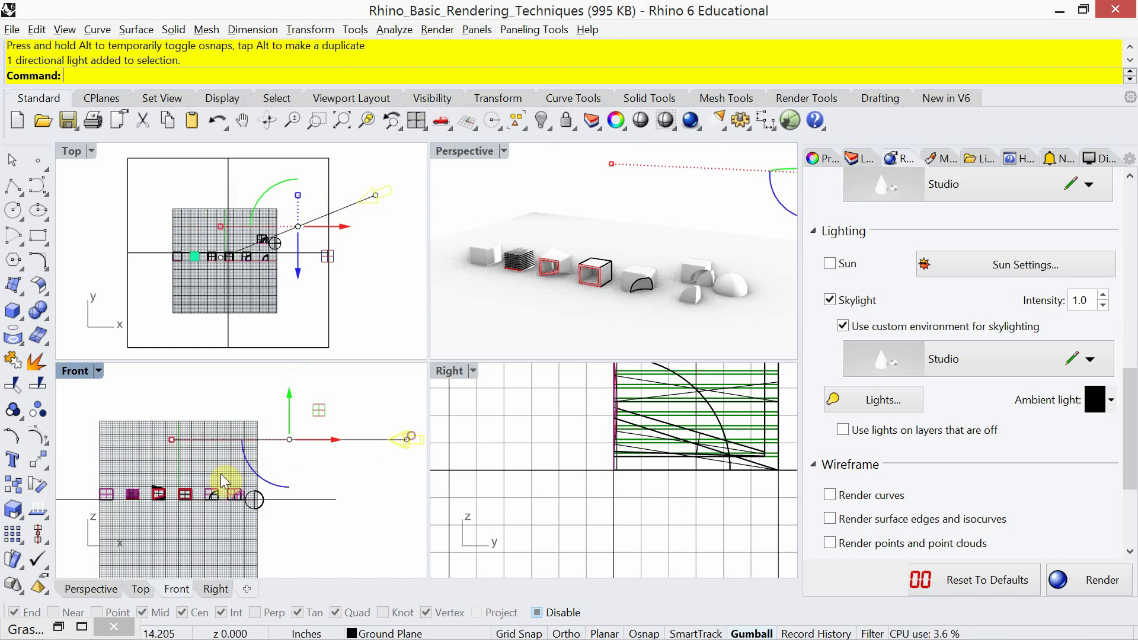
pyautogui.scroll(3, 137, 452)
pyautogui.click(202, 429)
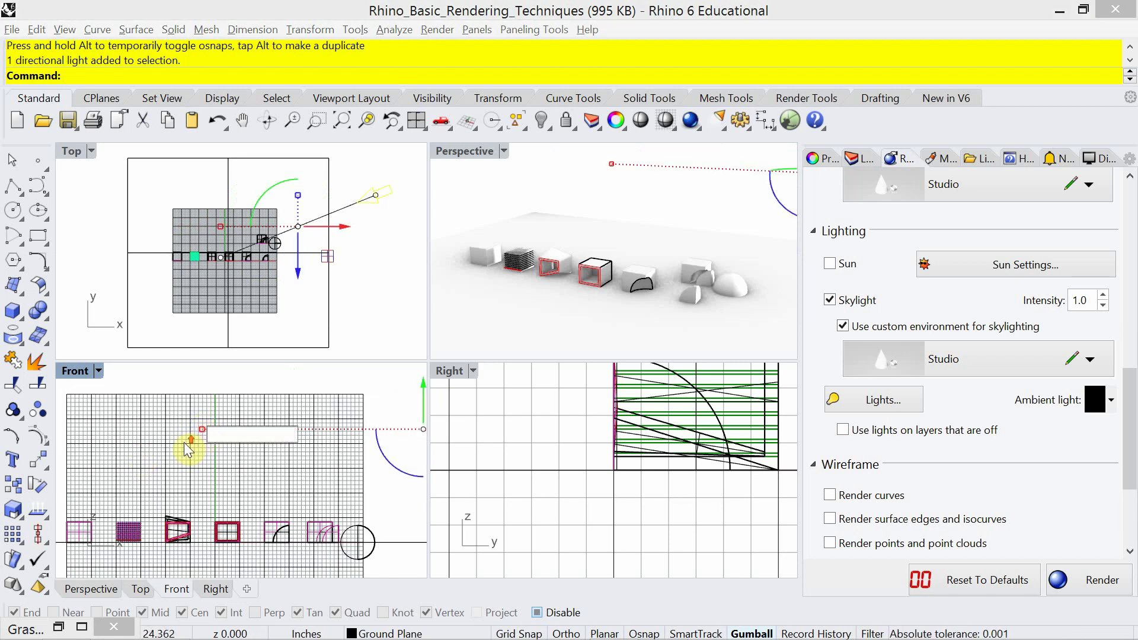
pyautogui.click(137, 465)
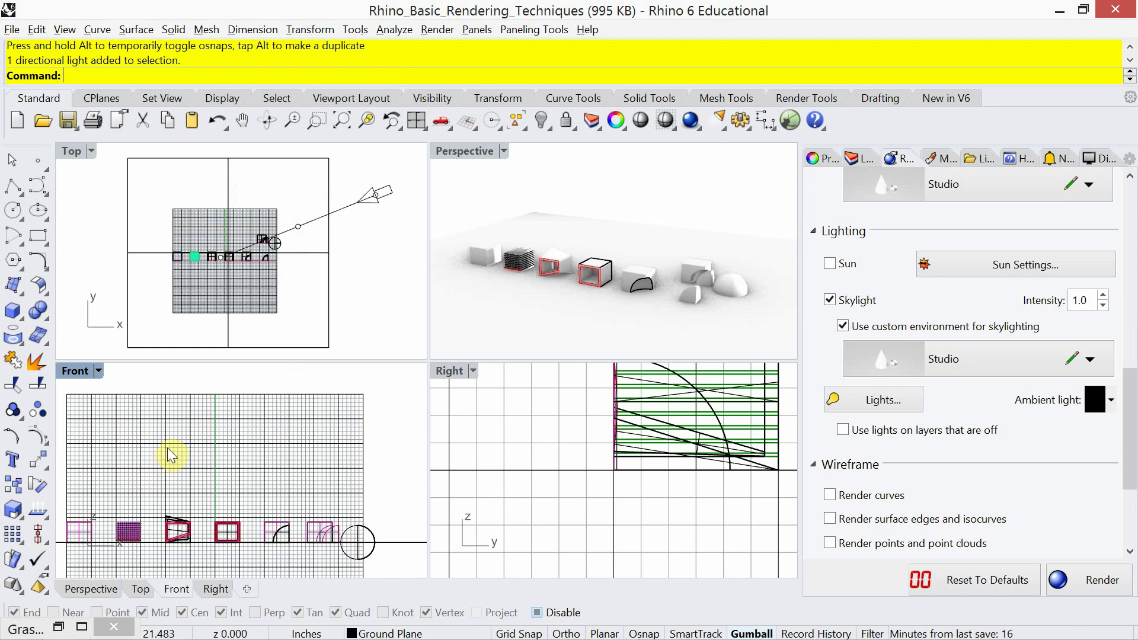
pyautogui.click(387, 195)
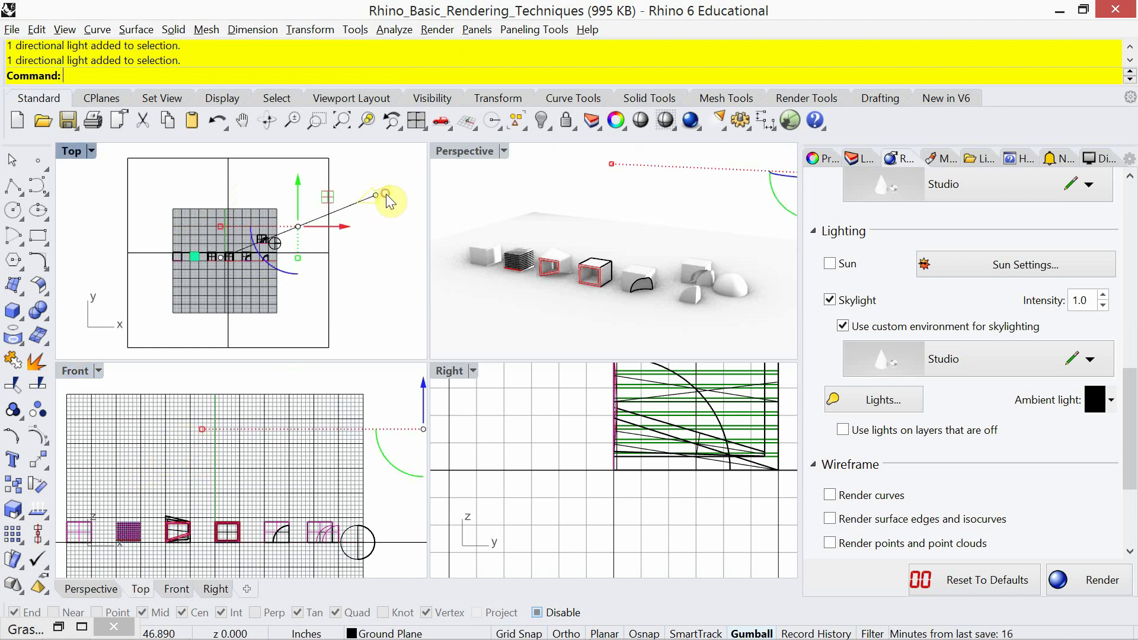
pyautogui.scroll(-3, 290, 464)
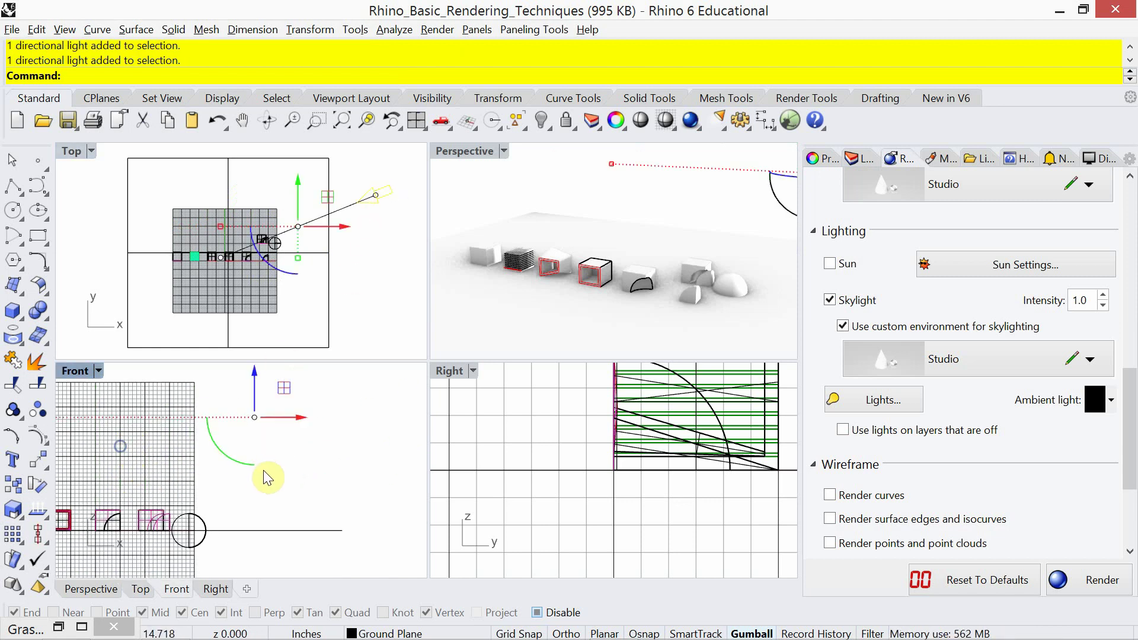
pyautogui.scroll(-2, 264, 473)
pyautogui.scroll(2, 330, 470)
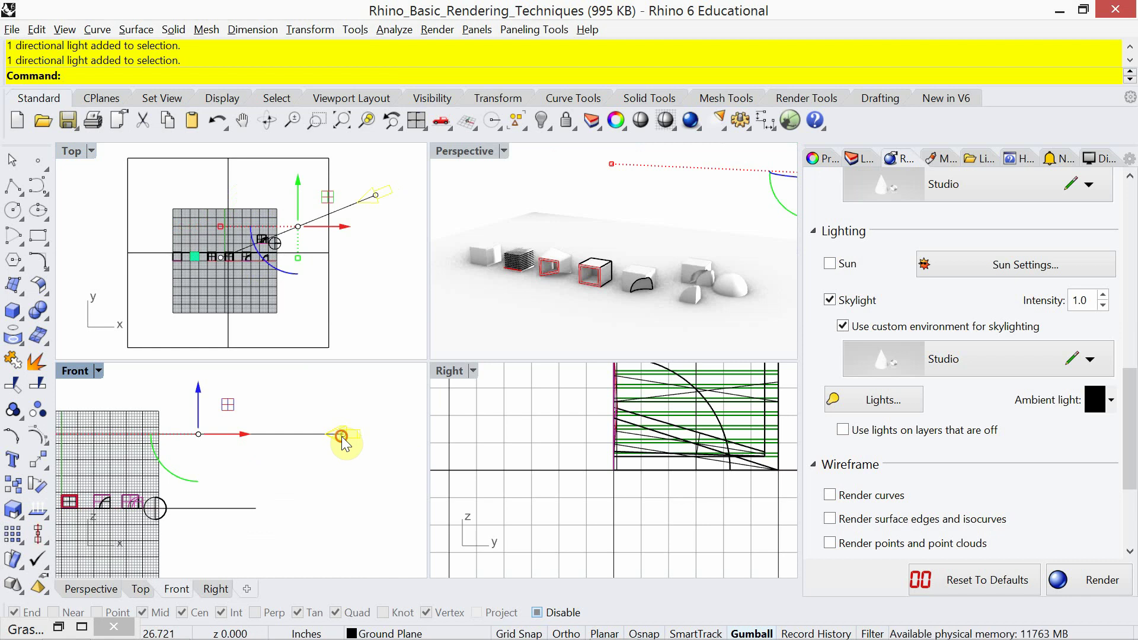
pyautogui.click(343, 435)
pyautogui.moveTo(343, 419)
pyautogui.mouseDown()
pyautogui.moveTo(355, 385)
pyautogui.moveTo(354, 405)
pyautogui.mouseUp()
pyautogui.scroll(-2, 354, 418)
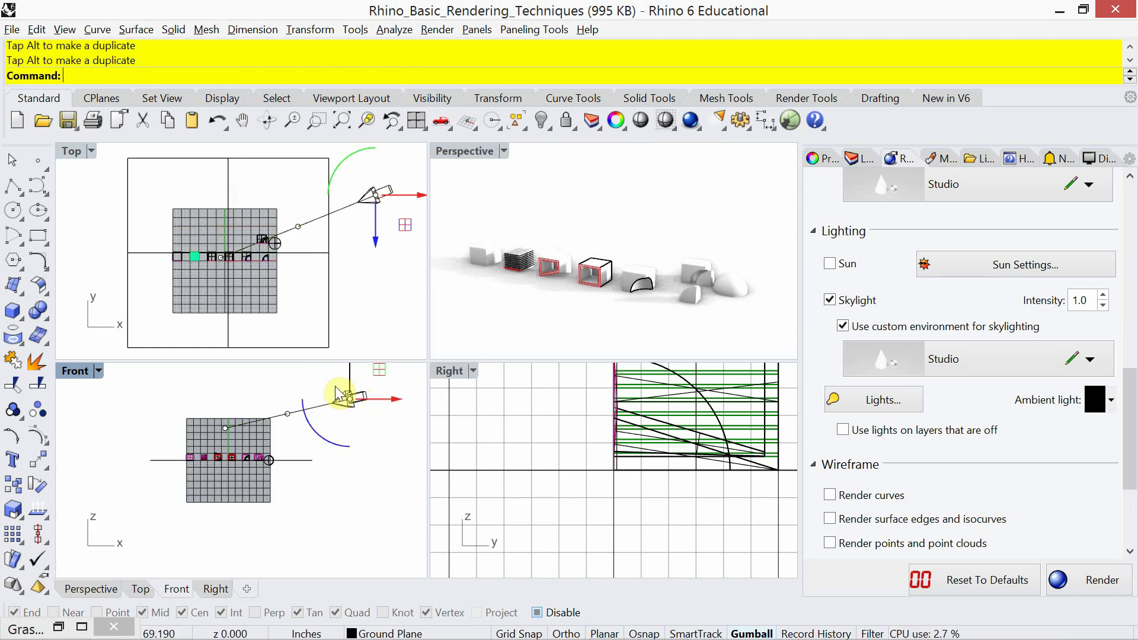
# - Lower the light's target point toward the objects in the Front view
pyautogui.click(226, 428)
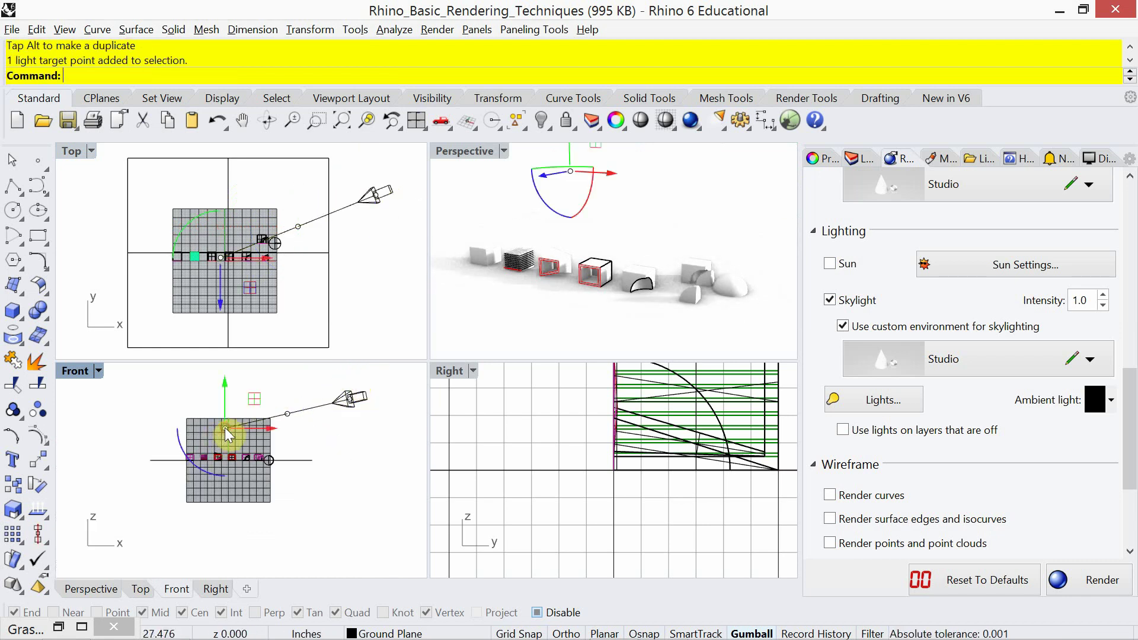
pyautogui.moveTo(230, 402); pyautogui.dragTo(229, 422)
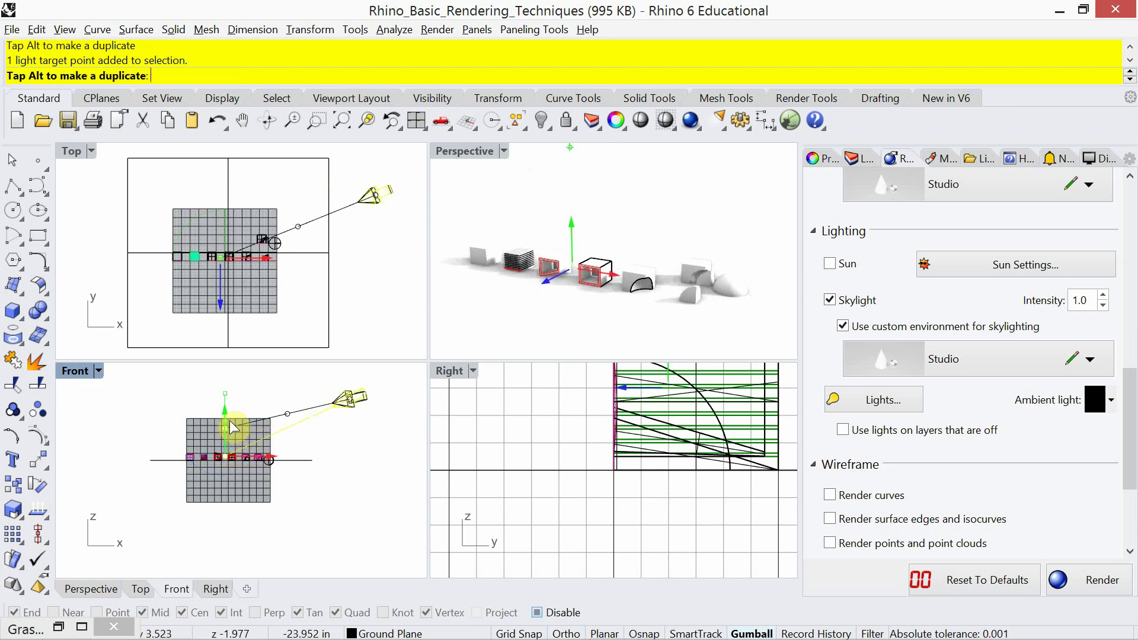
pyautogui.scroll(2, 350, 463)
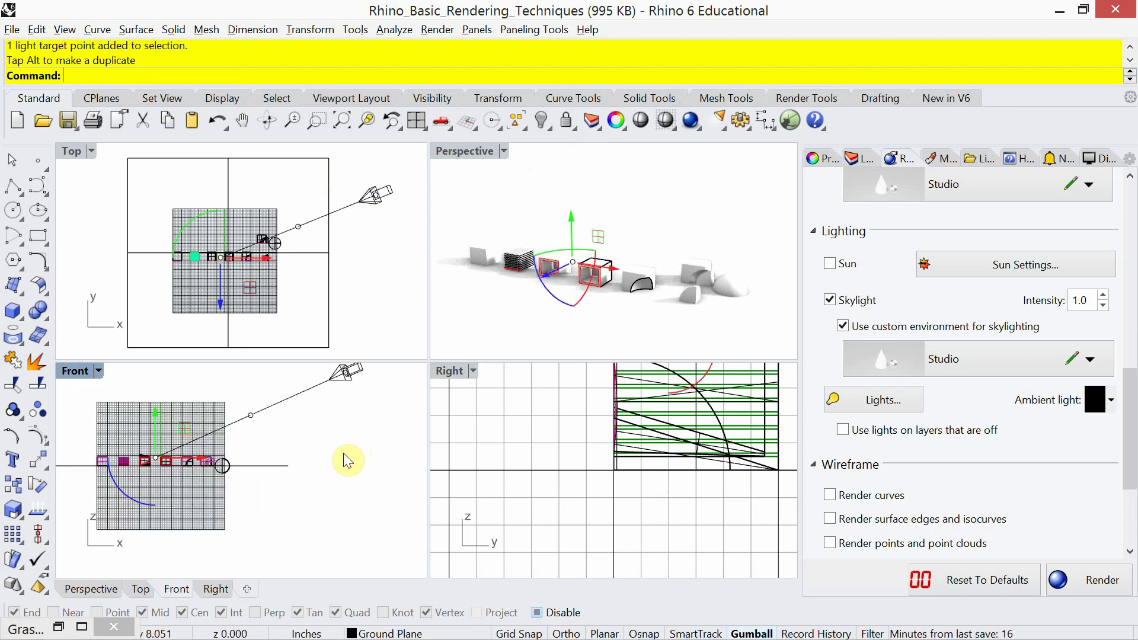
pyautogui.moveTo(344, 460); pyautogui.dragTo(350, 492, button='right')
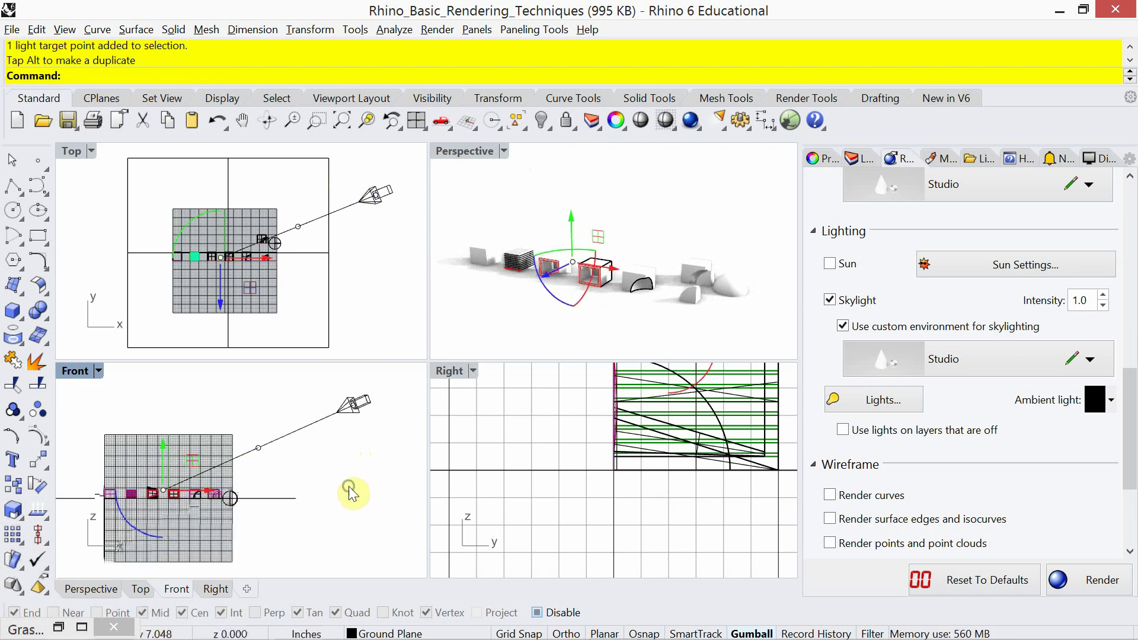
pyautogui.moveTo(164, 455); pyautogui.dragTo(170, 460)
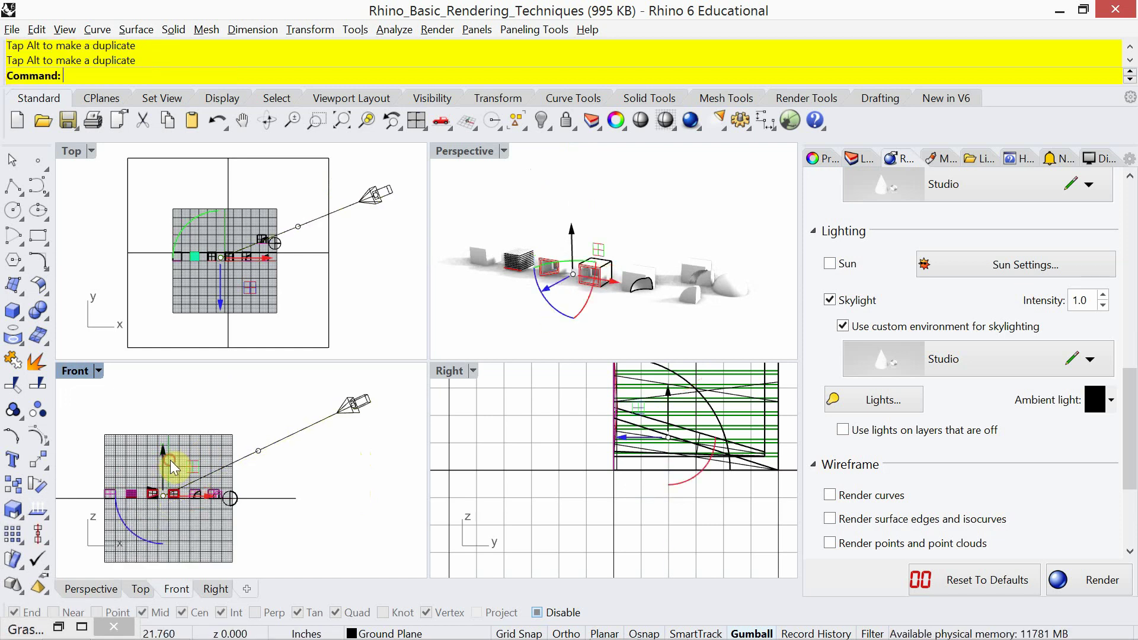
# - Fine-tune the light source's height and reselect the directional light in Top
pyautogui.click(356, 409)
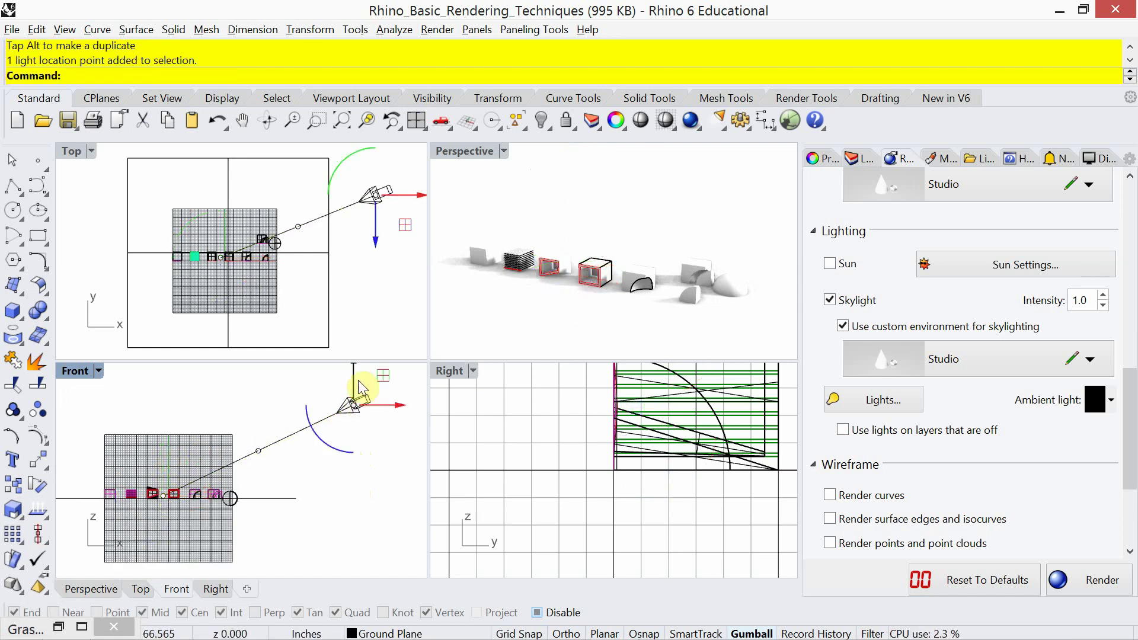
pyautogui.moveTo(354, 375)
pyautogui.mouseDown()
pyautogui.moveTo(358, 413)
pyautogui.moveTo(356, 379)
pyautogui.mouseUp()
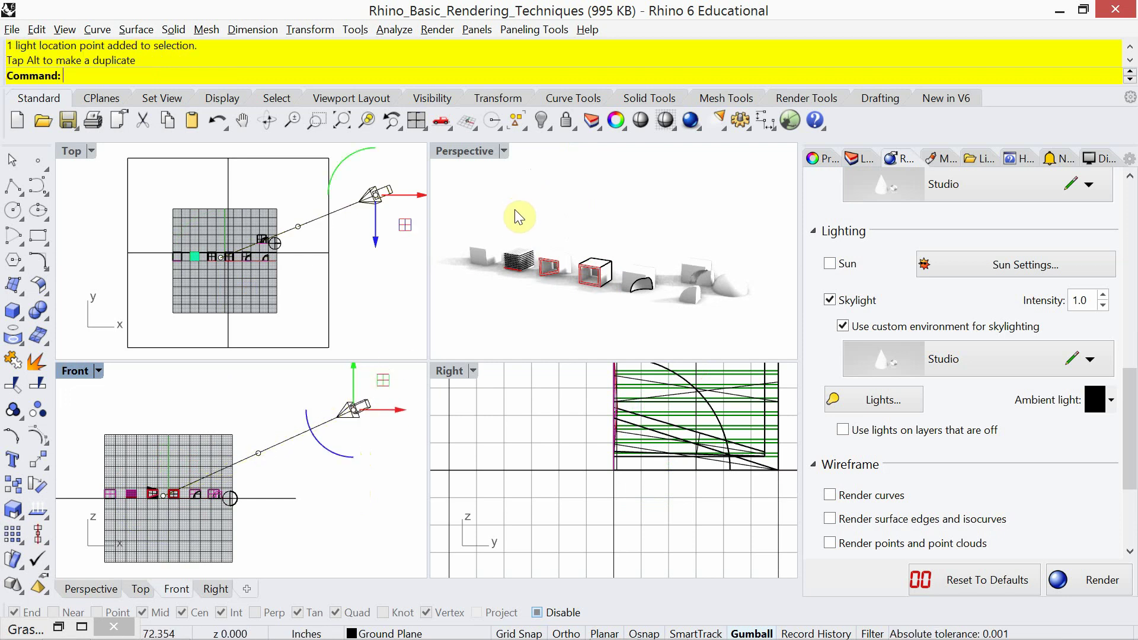
pyautogui.moveTo(376, 291); pyautogui.dragTo(353, 276, button='right')
pyautogui.scroll(-2, 350, 260)
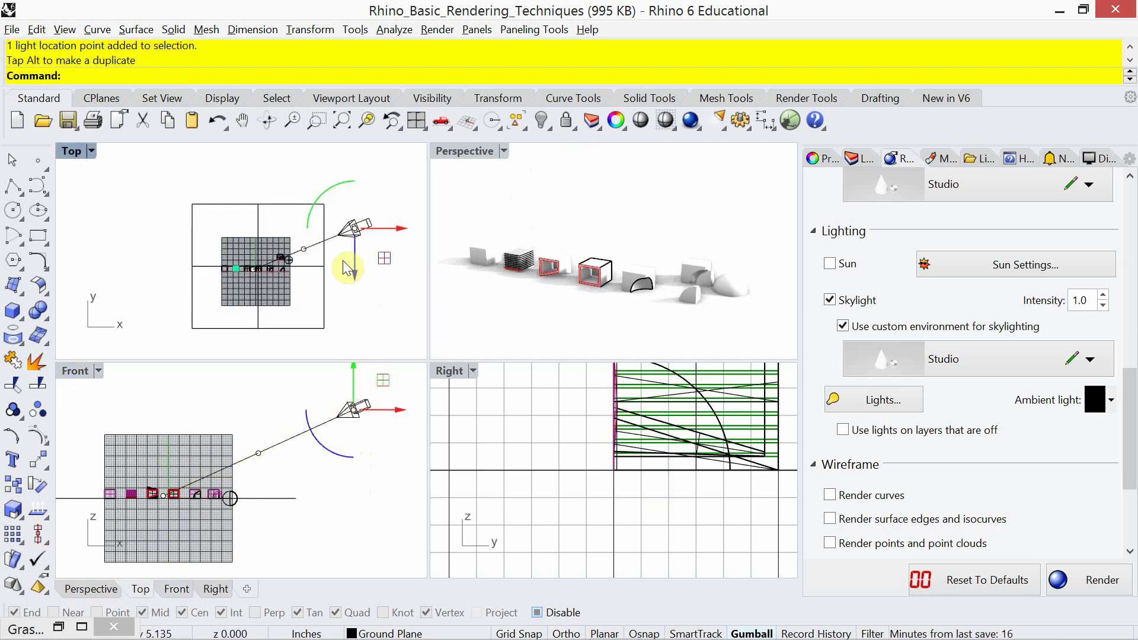
pyautogui.click(373, 301)
pyautogui.click(355, 229)
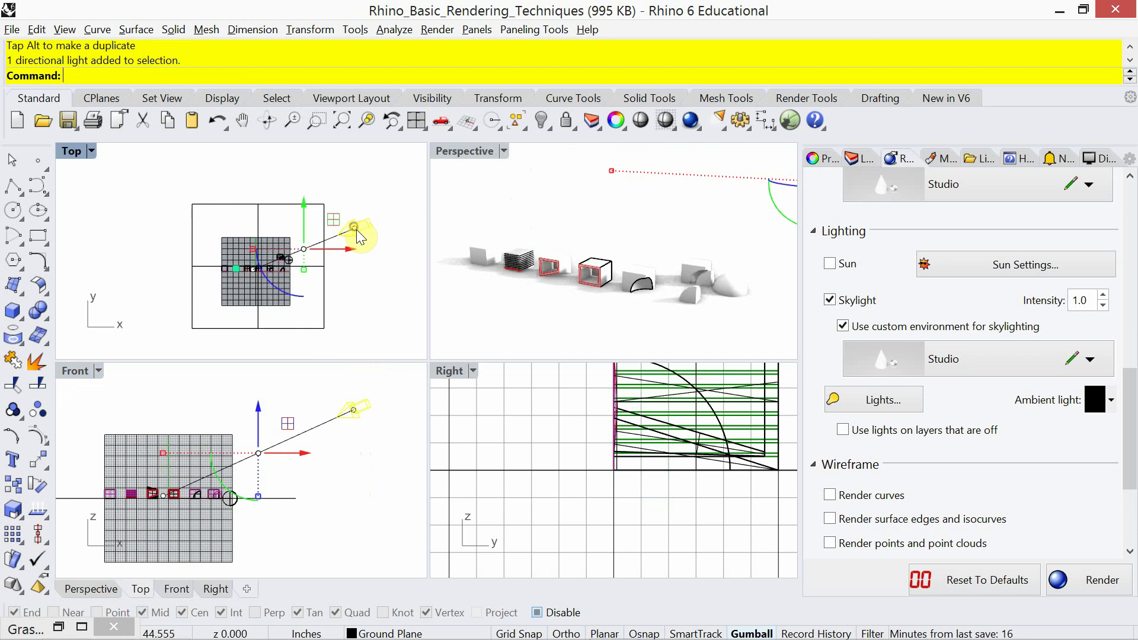
# - Swing the light source to the lower right, lower it, and orbit Perspective to show ground shadows
pyautogui.click(354, 229)
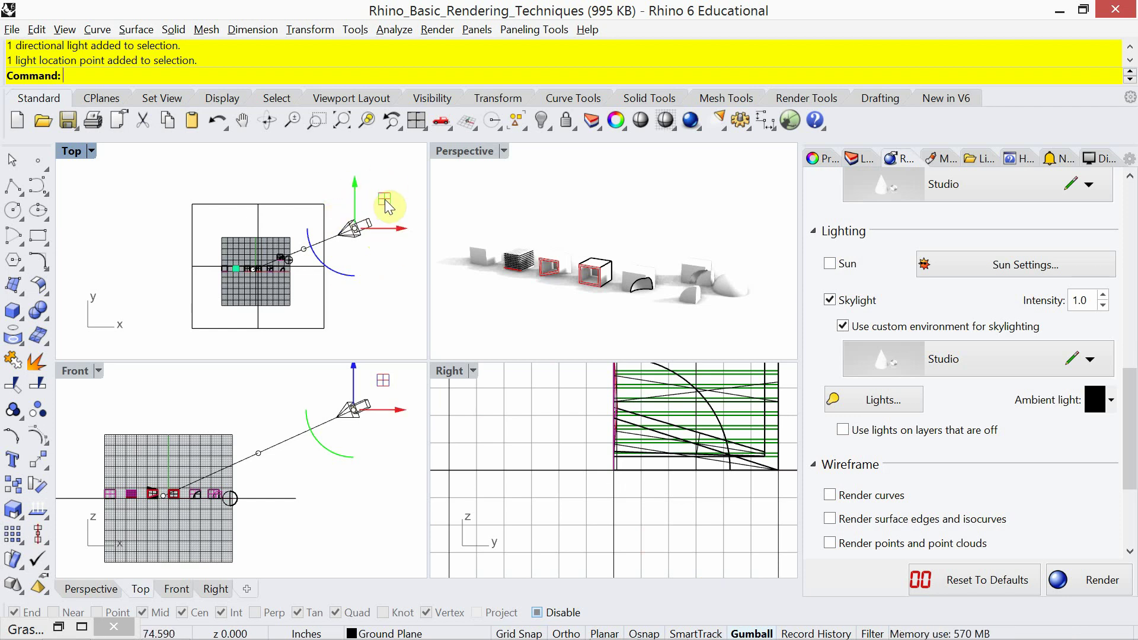
pyautogui.moveTo(387, 201); pyautogui.dragTo(380, 295)
pyautogui.moveTo(277, 402); pyautogui.dragTo(276, 407)
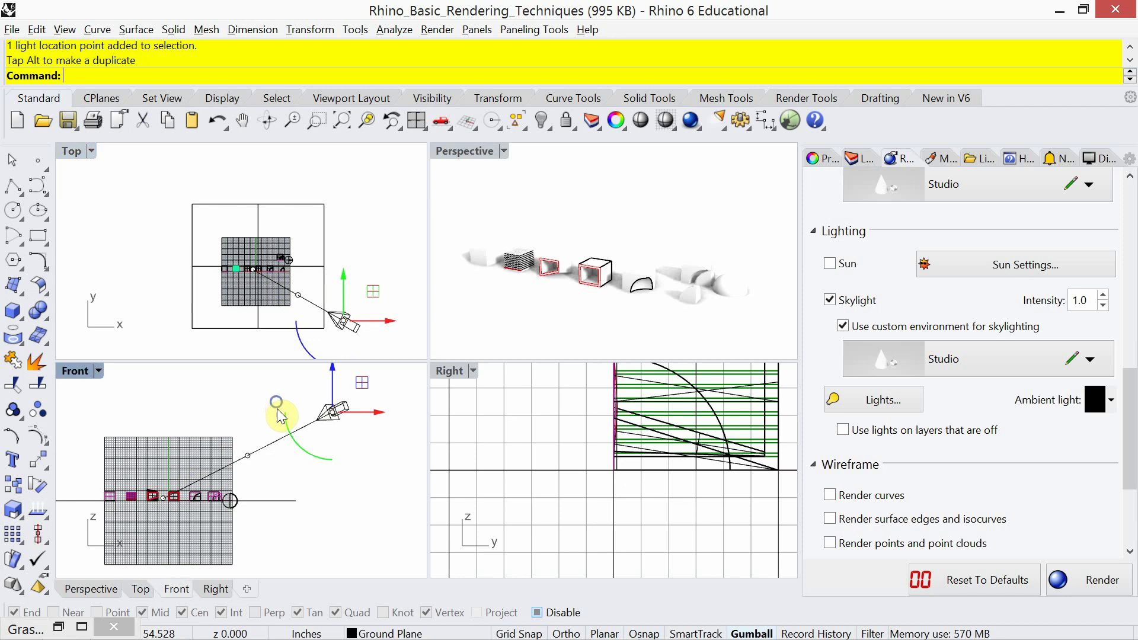
pyautogui.moveTo(276, 407)
pyautogui.mouseDown(button='right')
pyautogui.moveTo(305, 419)
pyautogui.moveTo(295, 415)
pyautogui.mouseUp(button='right')
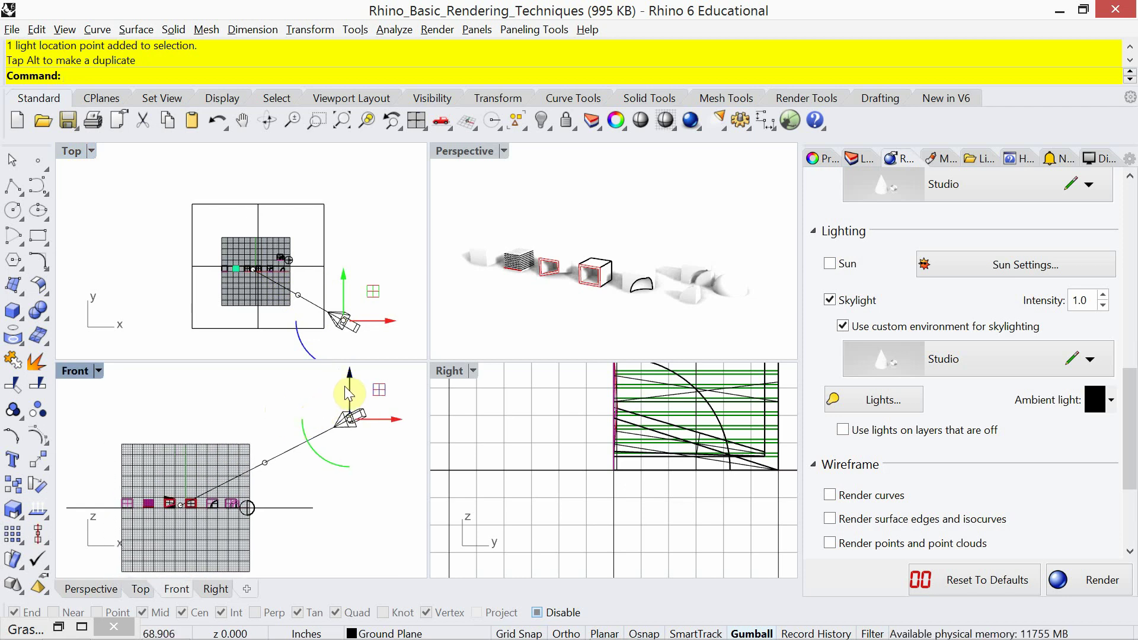
pyautogui.moveTo(351, 382)
pyautogui.mouseDown()
pyautogui.moveTo(360, 492)
pyautogui.moveTo(373, 247)
pyautogui.moveTo(383, 396)
pyautogui.moveTo(386, 381)
pyautogui.mouseUp()
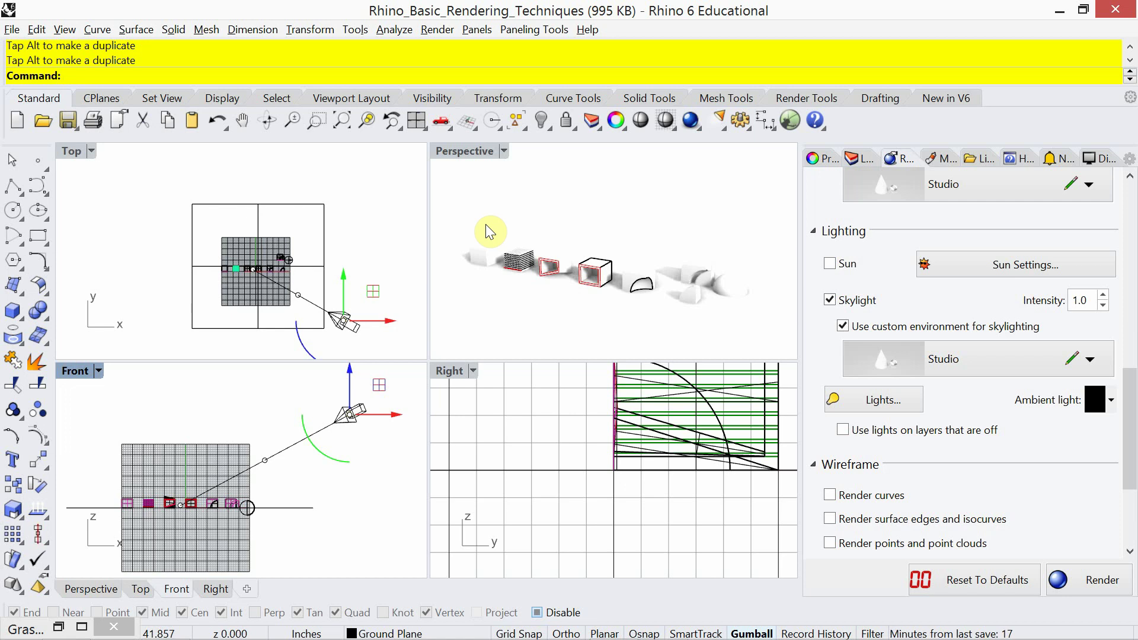
pyautogui.moveTo(543, 218); pyautogui.dragTo(550, 276, button='right')
pyautogui.moveTo(158, 208); pyautogui.dragTo(138, 209, button='right')
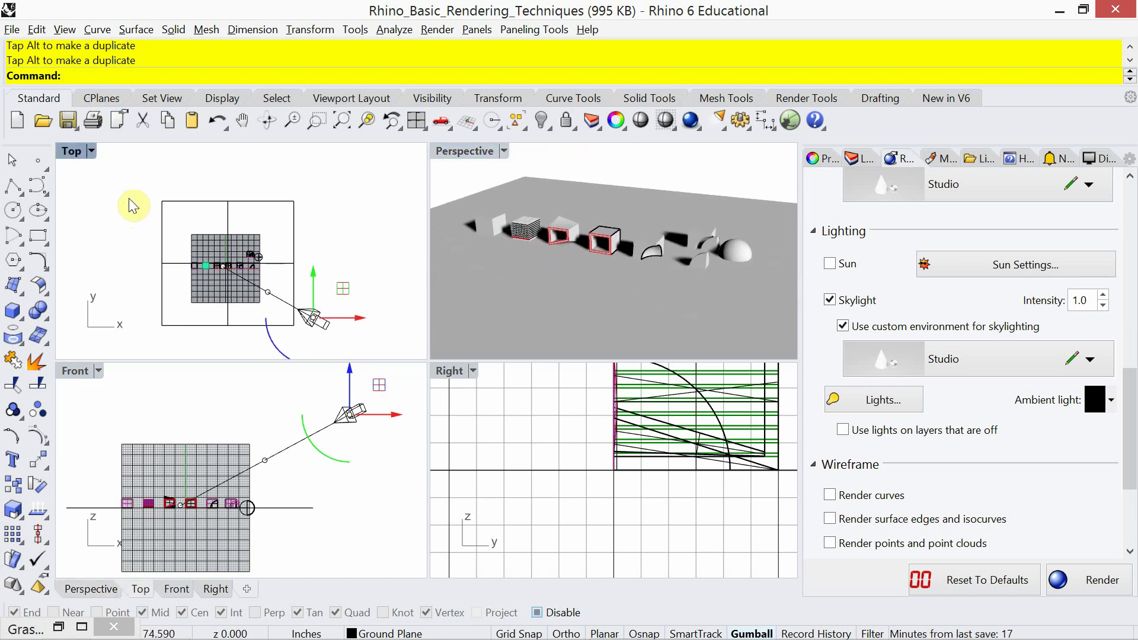
# - Run Place Camera and Target, keeping the camera location and picking a new target in Top
pyautogui.click(66, 29)
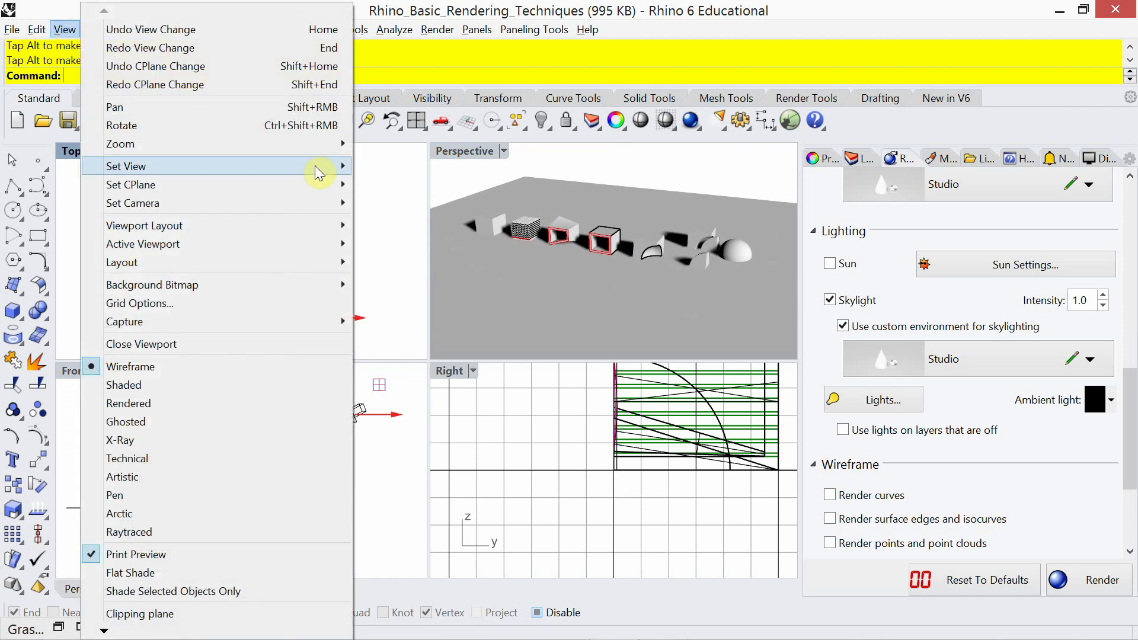
pyautogui.moveTo(316, 167)
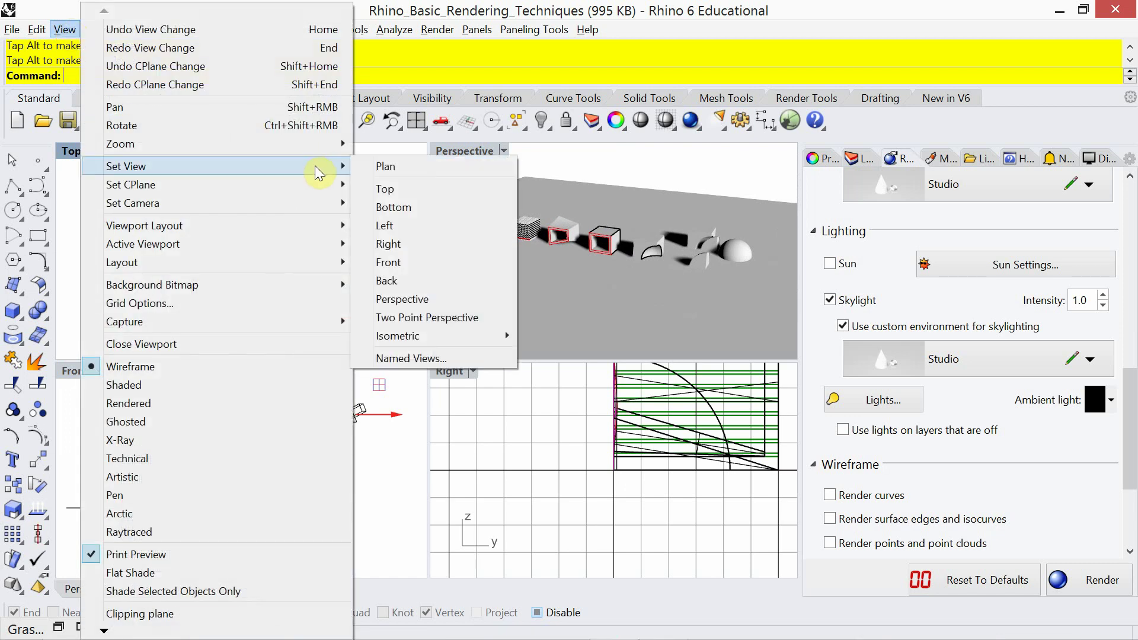
pyautogui.moveTo(309, 208)
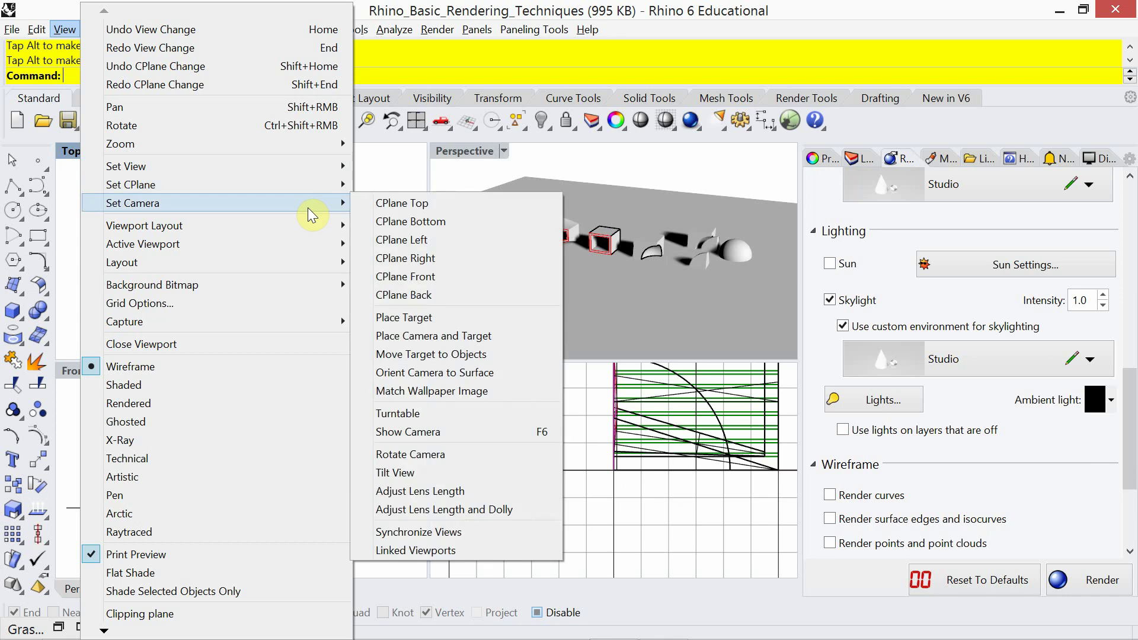
pyautogui.click(476, 334)
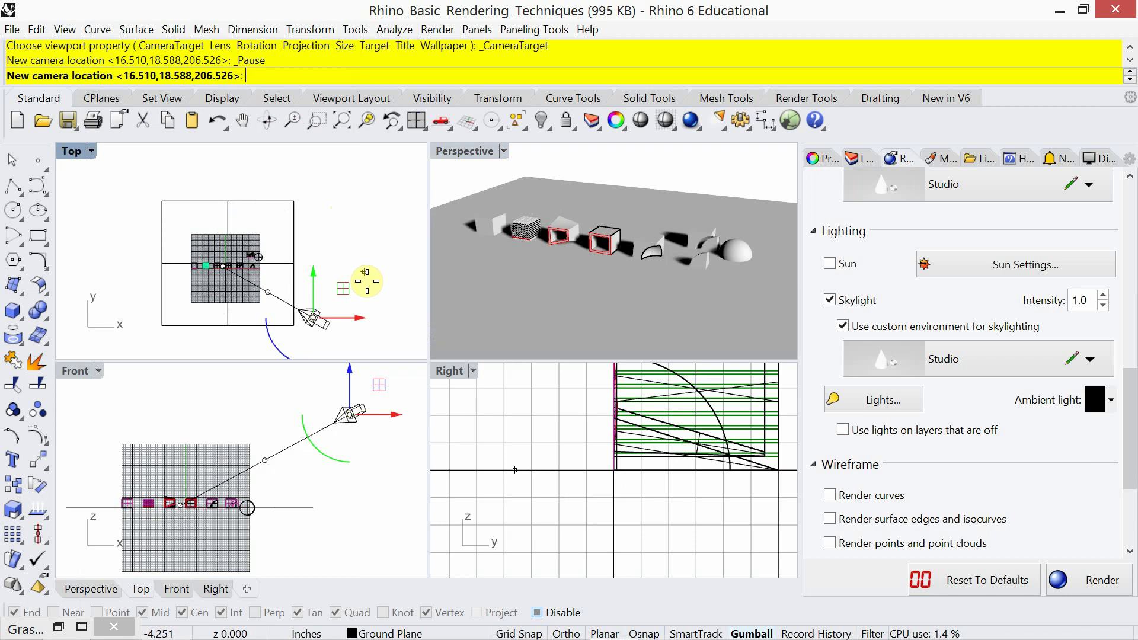
pyautogui.press('Return')
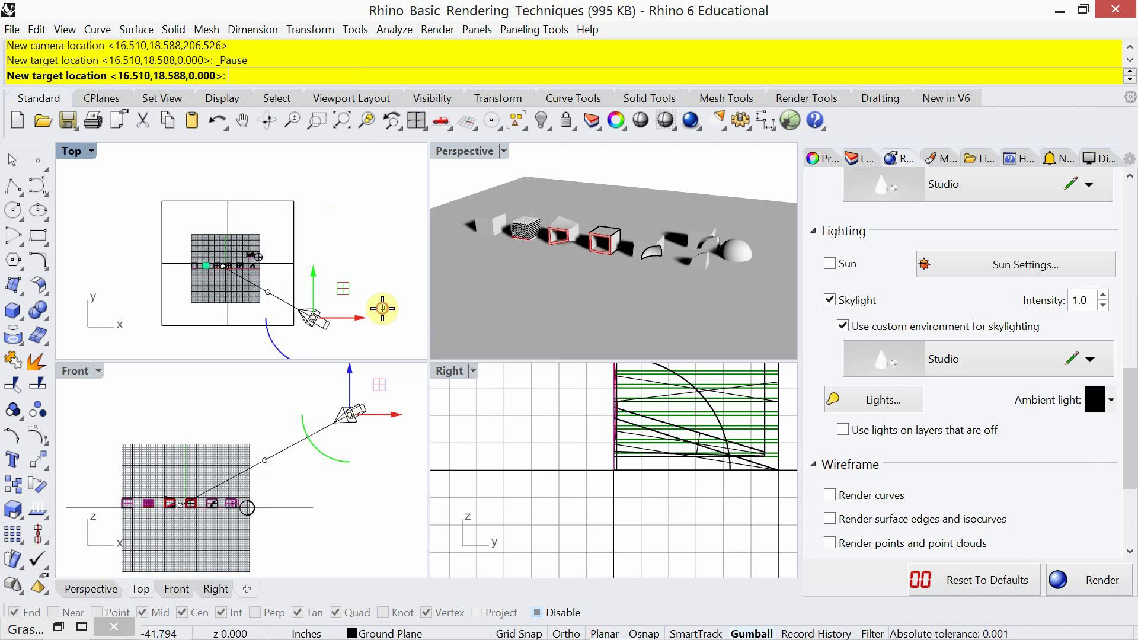
pyautogui.click(224, 262)
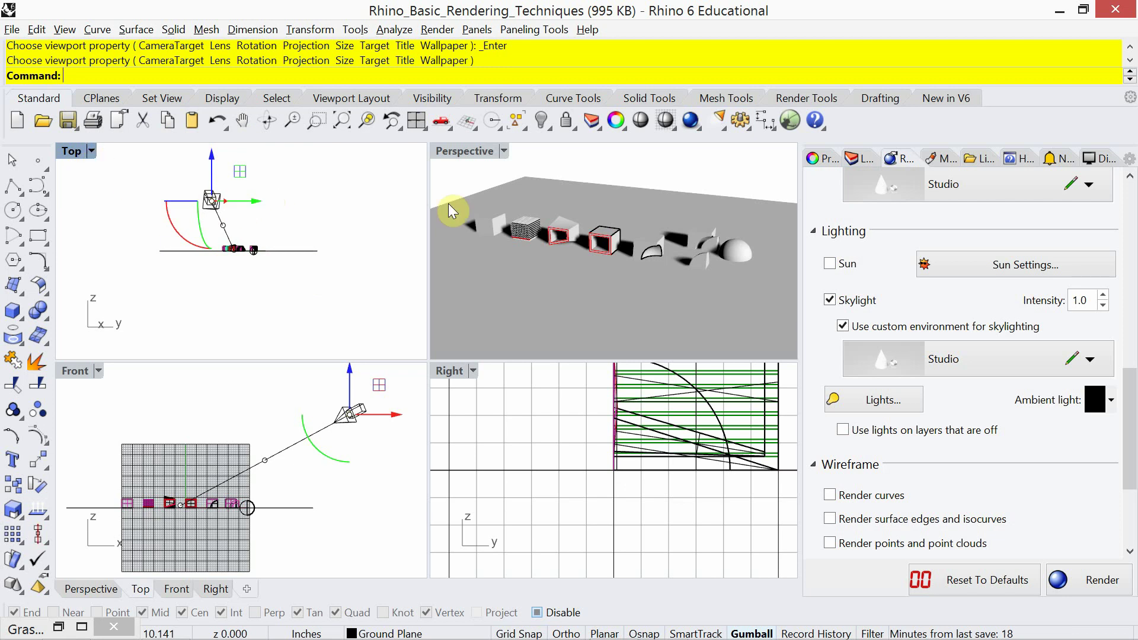
# - Show the Top viewport's camera and target in Properties, then open its Set View menu
pyautogui.click(827, 159)
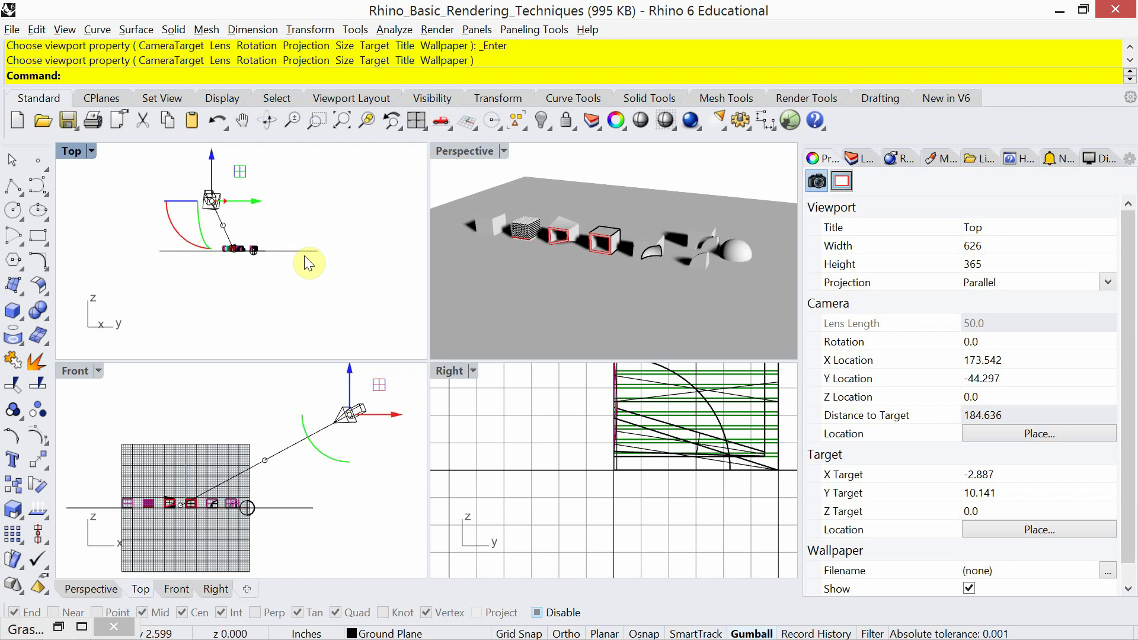
pyautogui.click(90, 151)
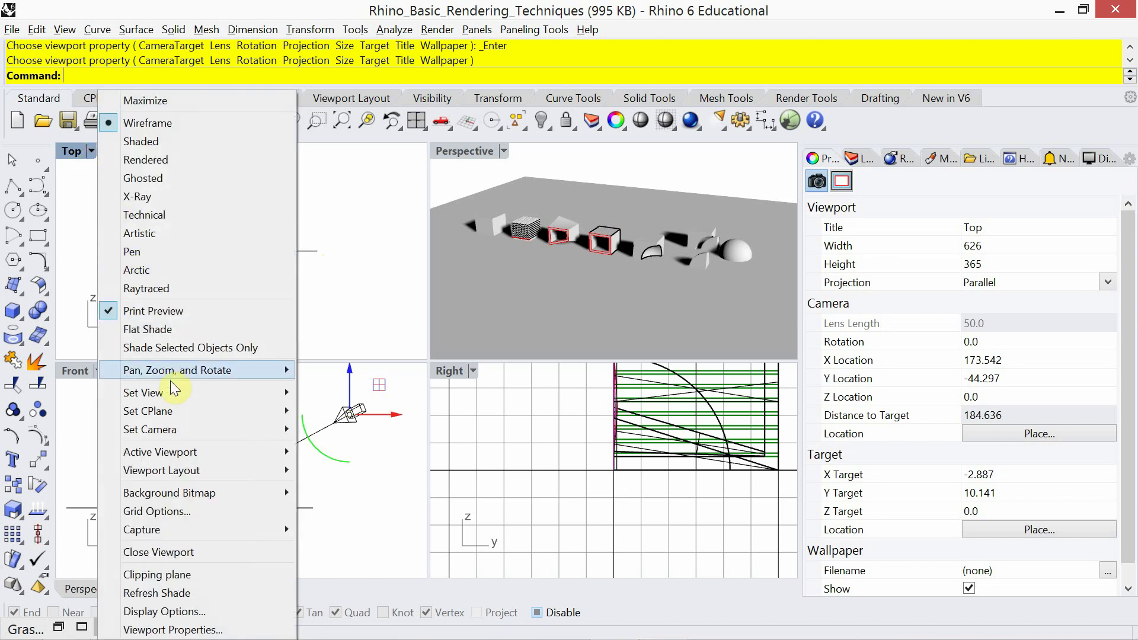
pyautogui.moveTo(174, 389)
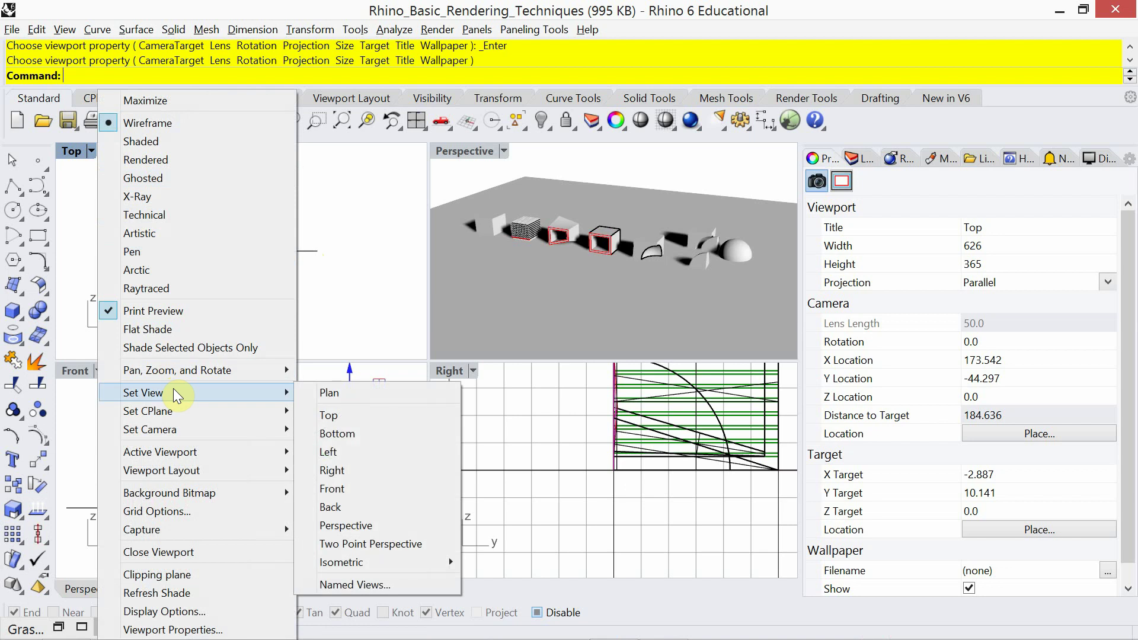
# - Save the current side-on view as the named view 'Camera 01' and close Named Views
pyautogui.click(402, 583)
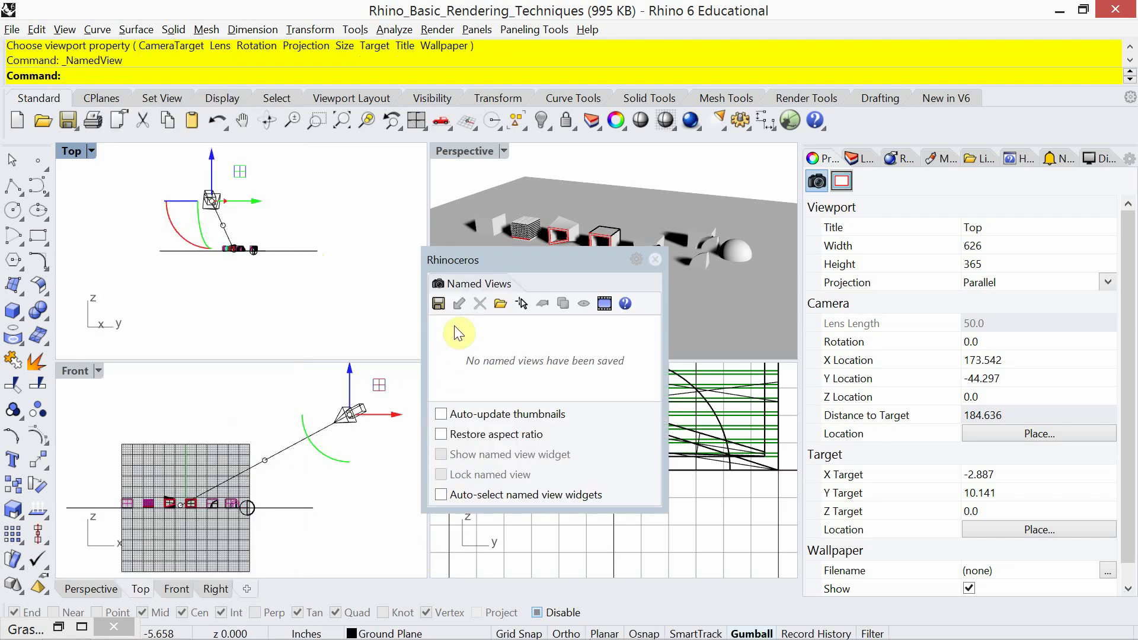
pyautogui.moveTo(438, 261); pyautogui.dragTo(461, 191)
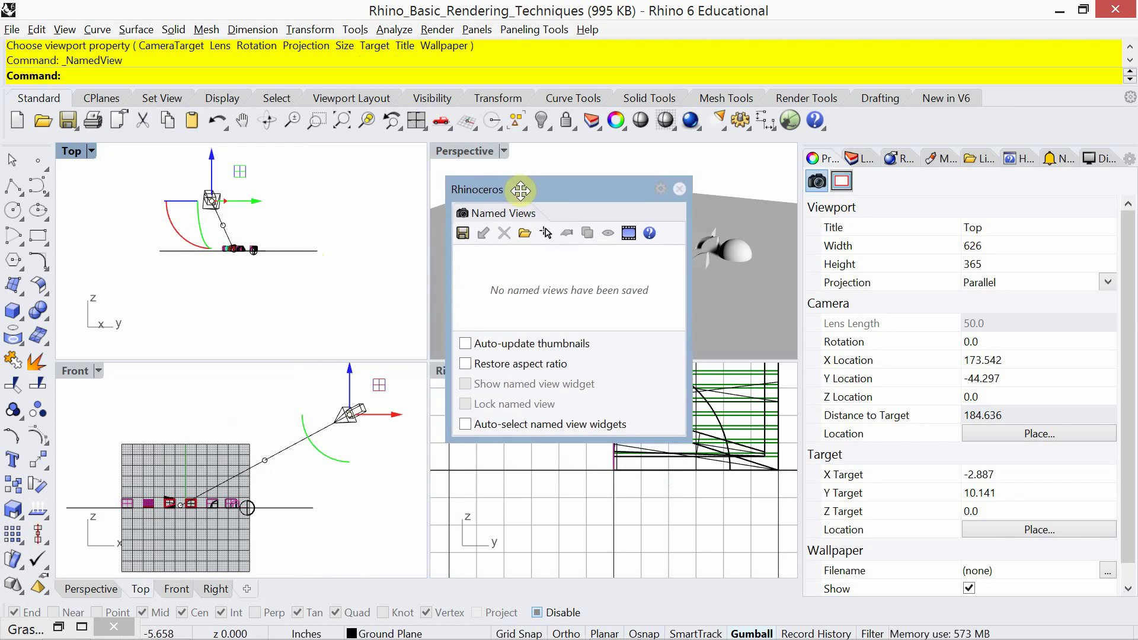
pyautogui.click(462, 233)
pyautogui.write('Camer')
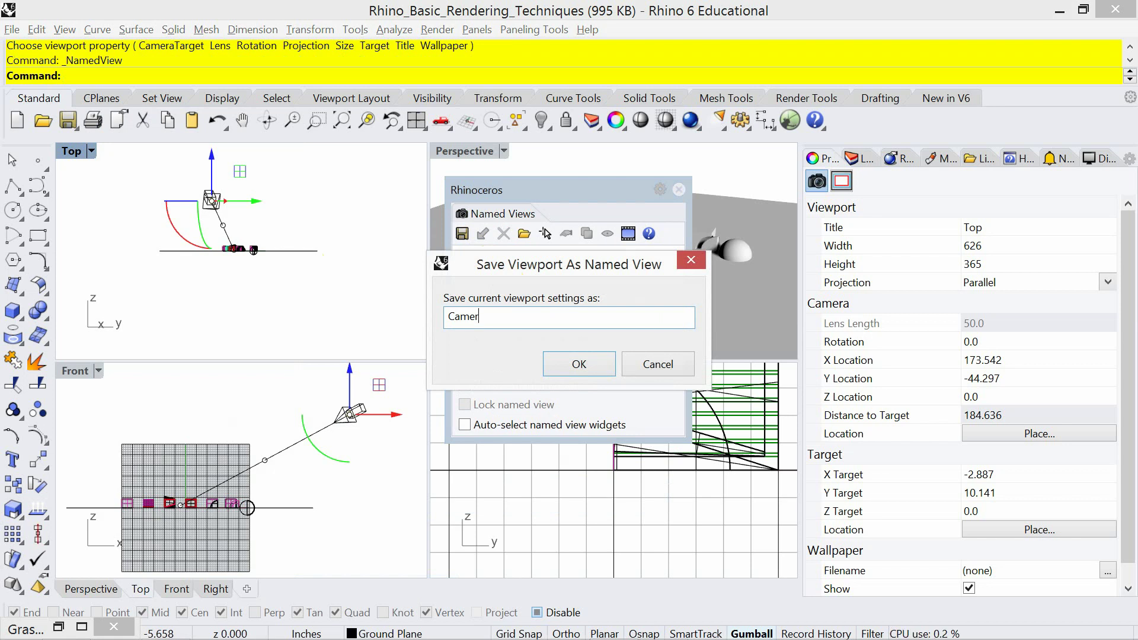
pyautogui.write('a 01')
pyautogui.click(571, 367)
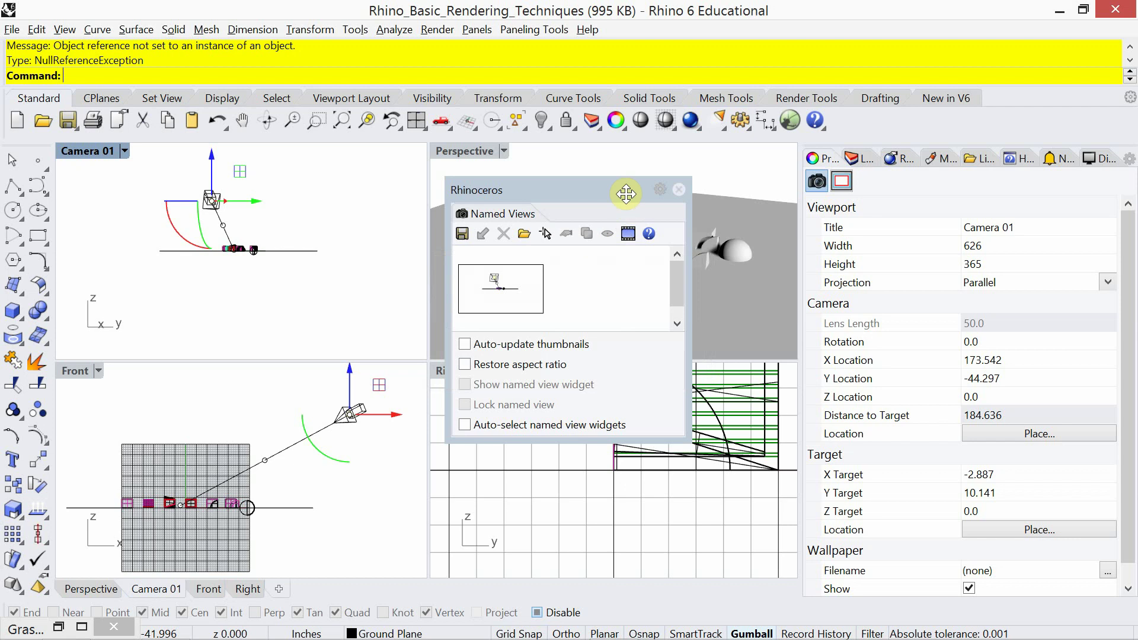
pyautogui.moveTo(607, 197); pyautogui.dragTo(455, 256)
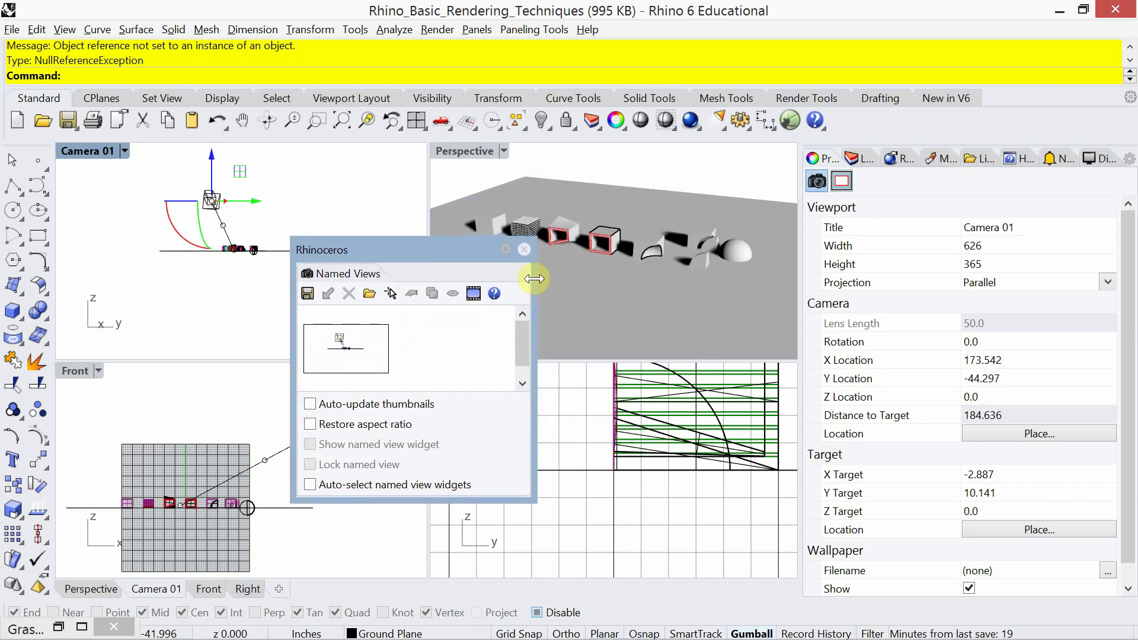
pyautogui.click(525, 248)
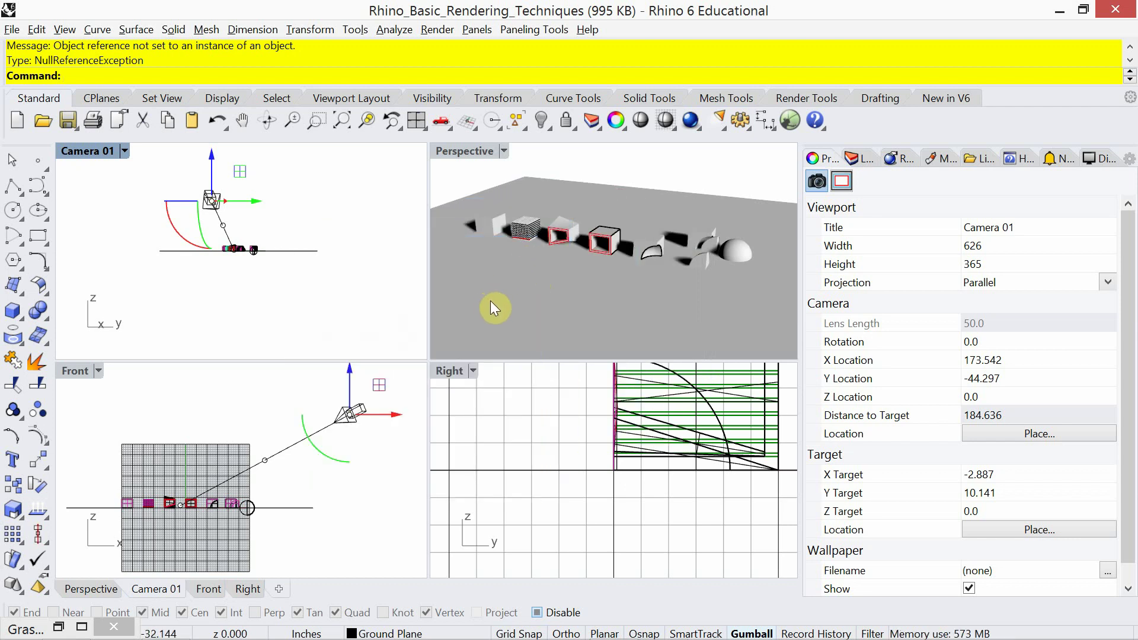
# - Apply the saved Camera 01 named view to the Perspective viewport
pyautogui.click(504, 152)
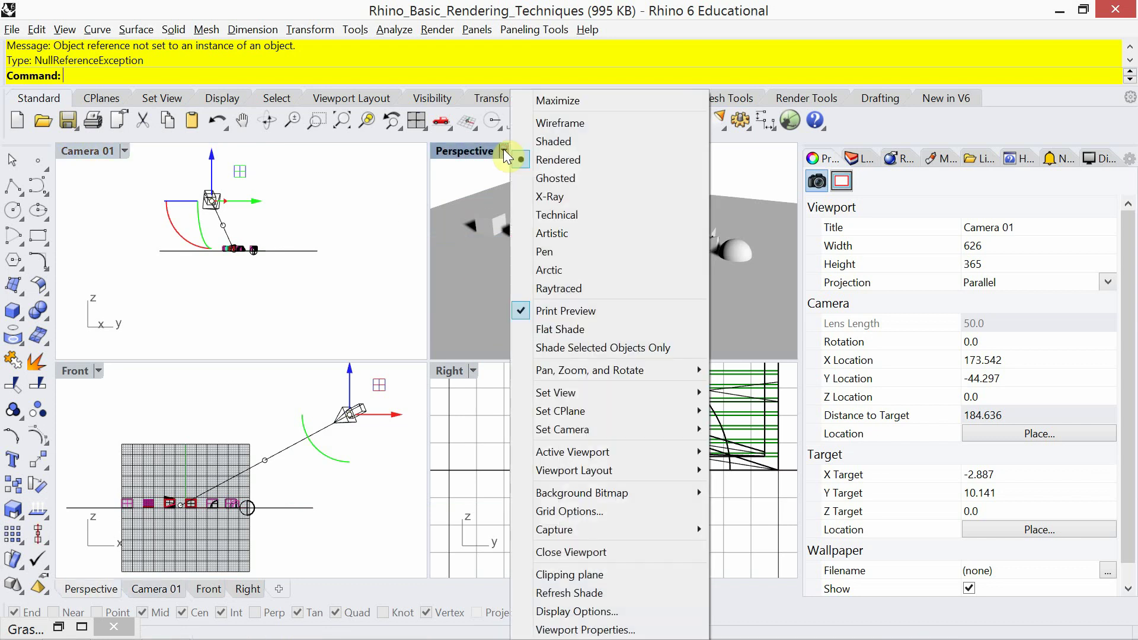
pyautogui.moveTo(625, 392)
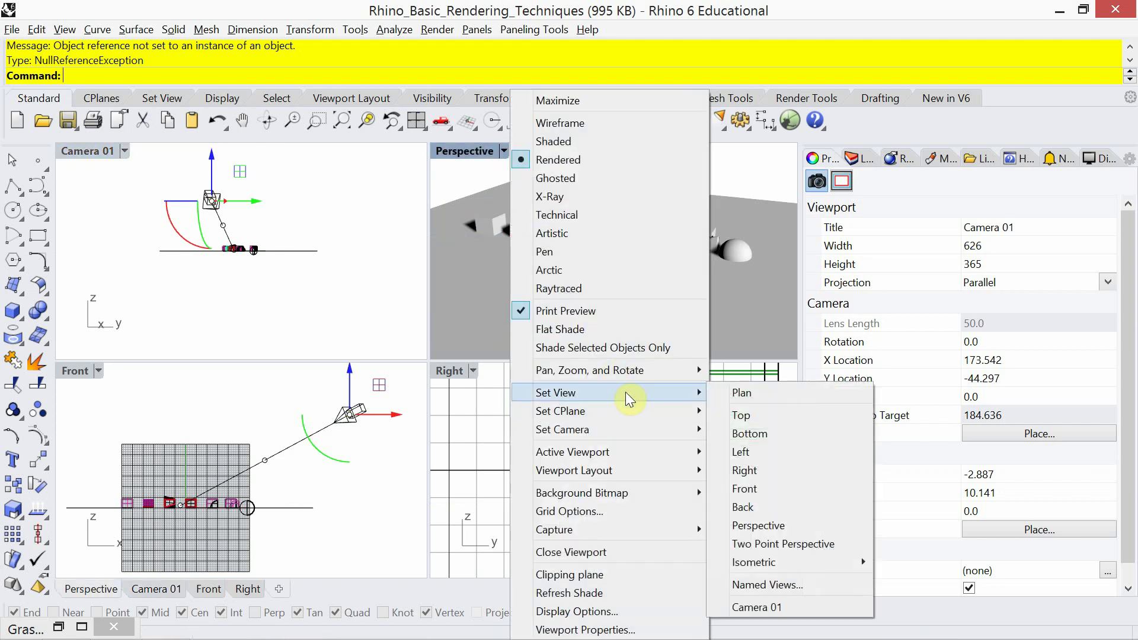
pyautogui.click(771, 604)
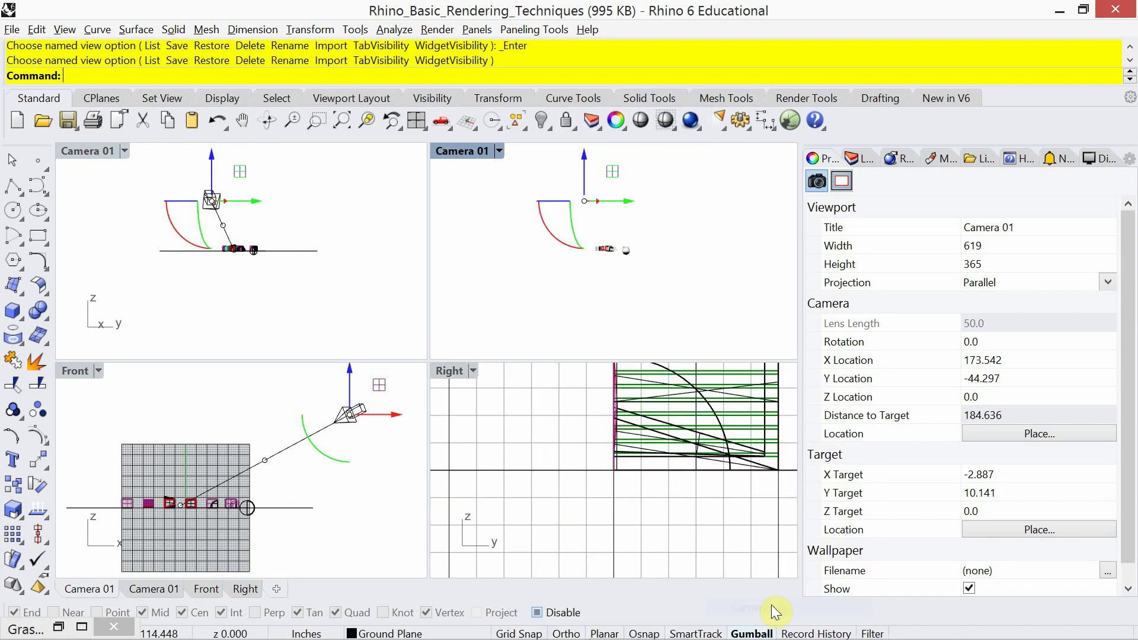
pyautogui.click(125, 155)
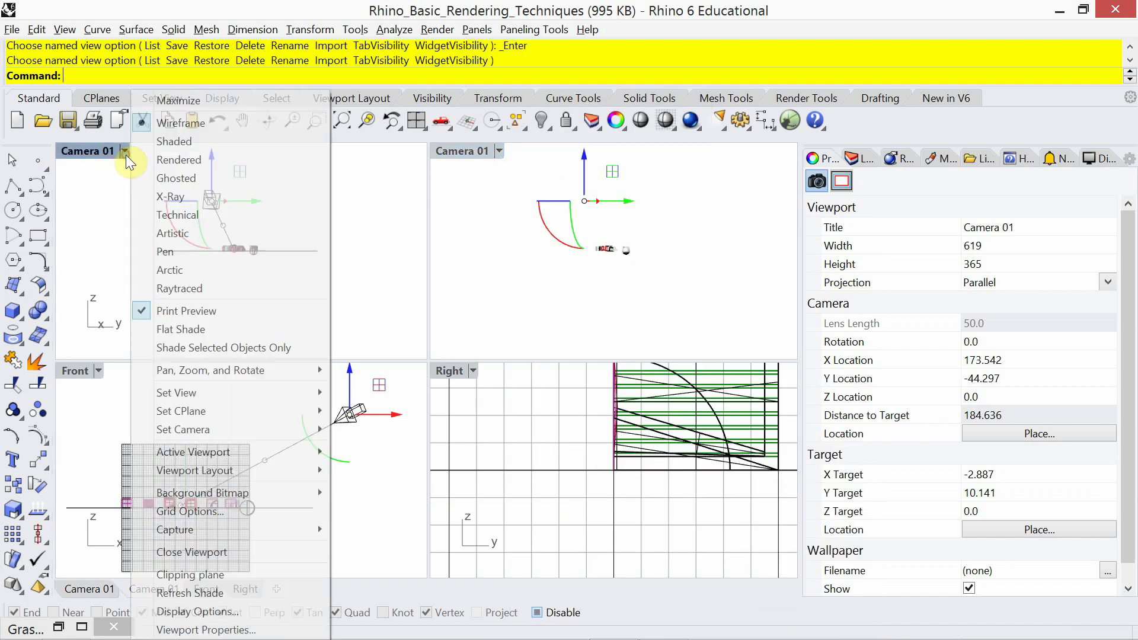
# - Return the upper-left viewport to Top and set Camera 01's projection to Perspective
pyautogui.moveTo(228, 396)
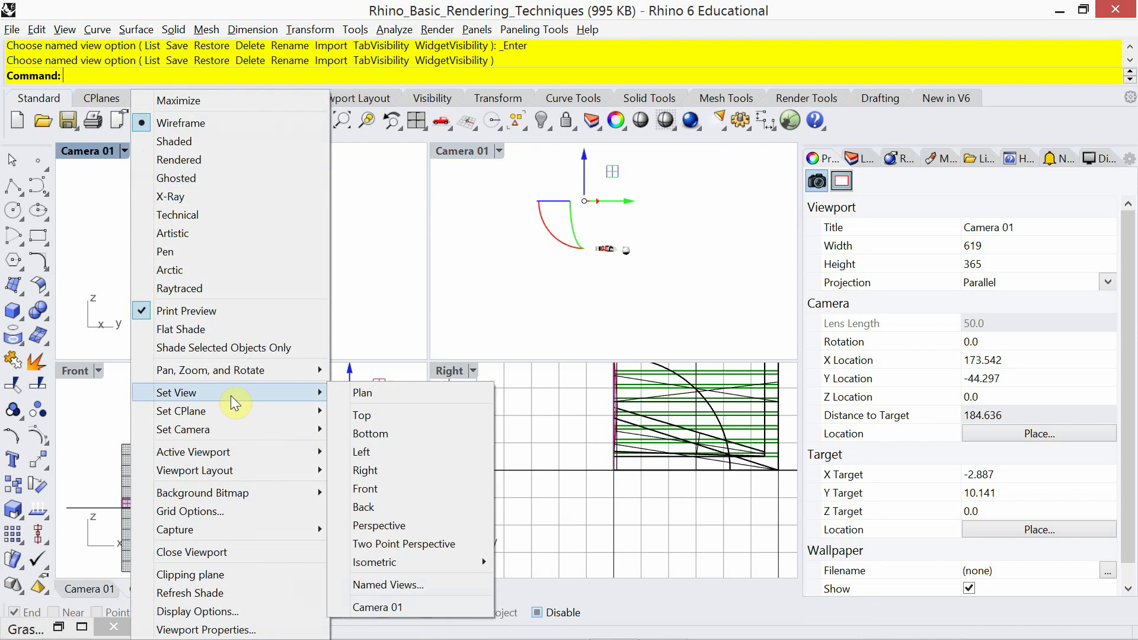
pyautogui.click(382, 413)
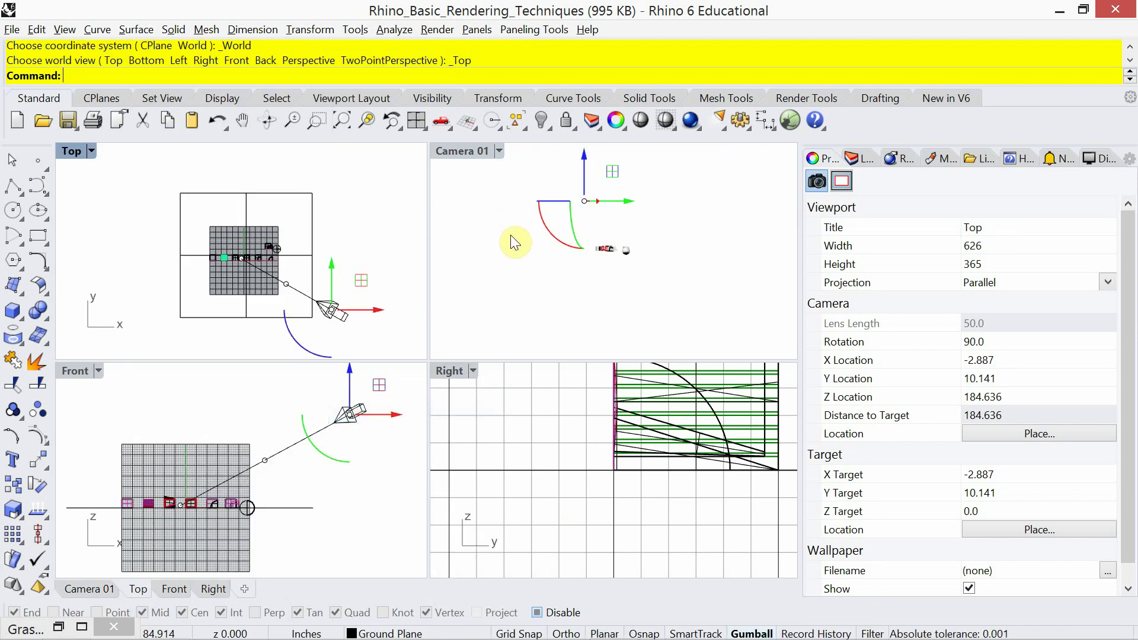
pyautogui.click(463, 151)
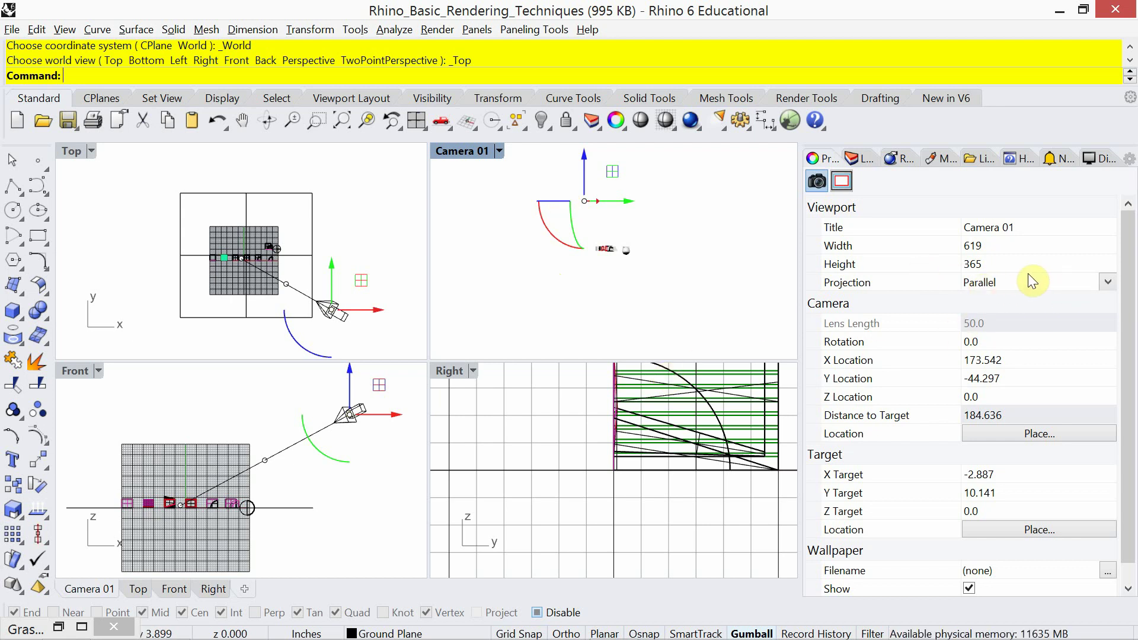
pyautogui.click(1108, 283)
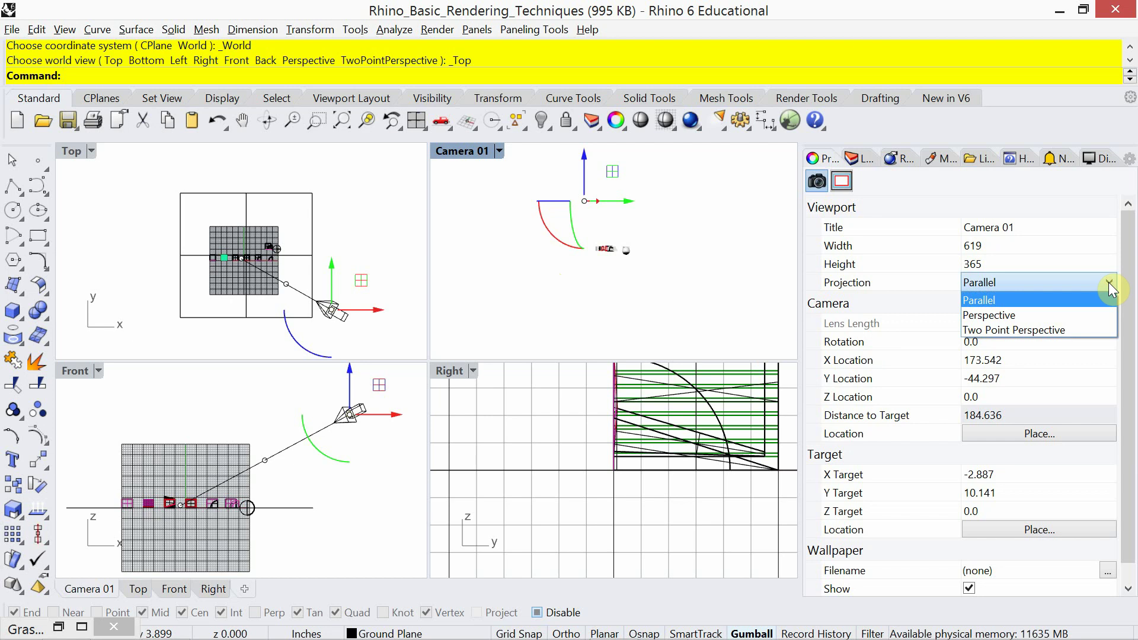
pyautogui.click(1048, 314)
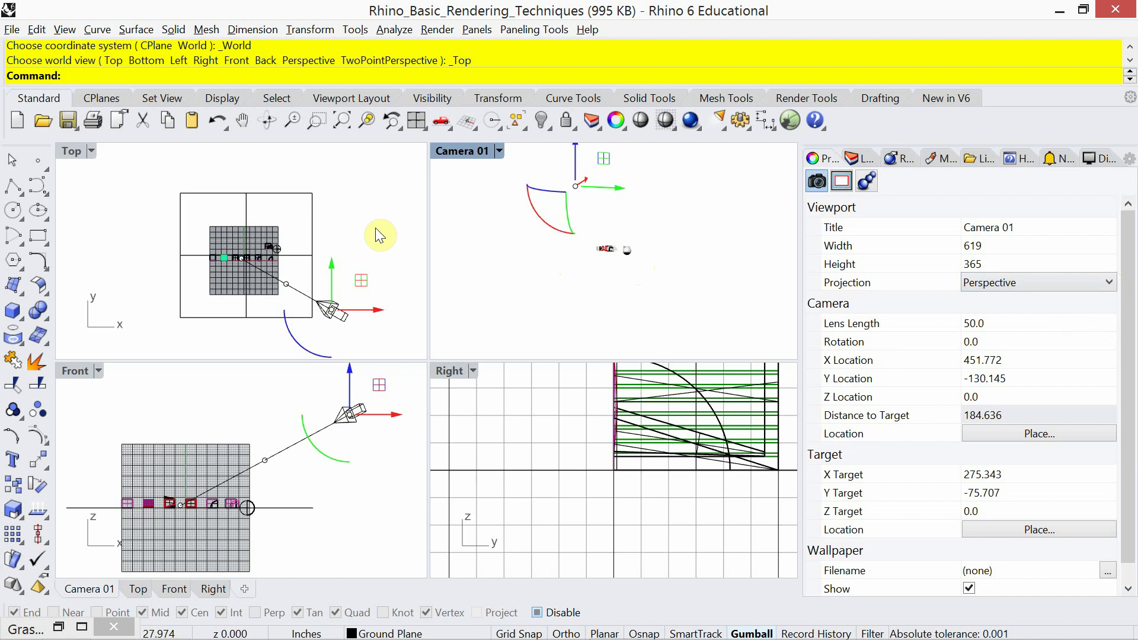
# - Toggle the Camera 01 camera object on with F6 so its frustum shows in Top
pyautogui.moveTo(364, 233); pyautogui.dragTo(350, 214, button='right')
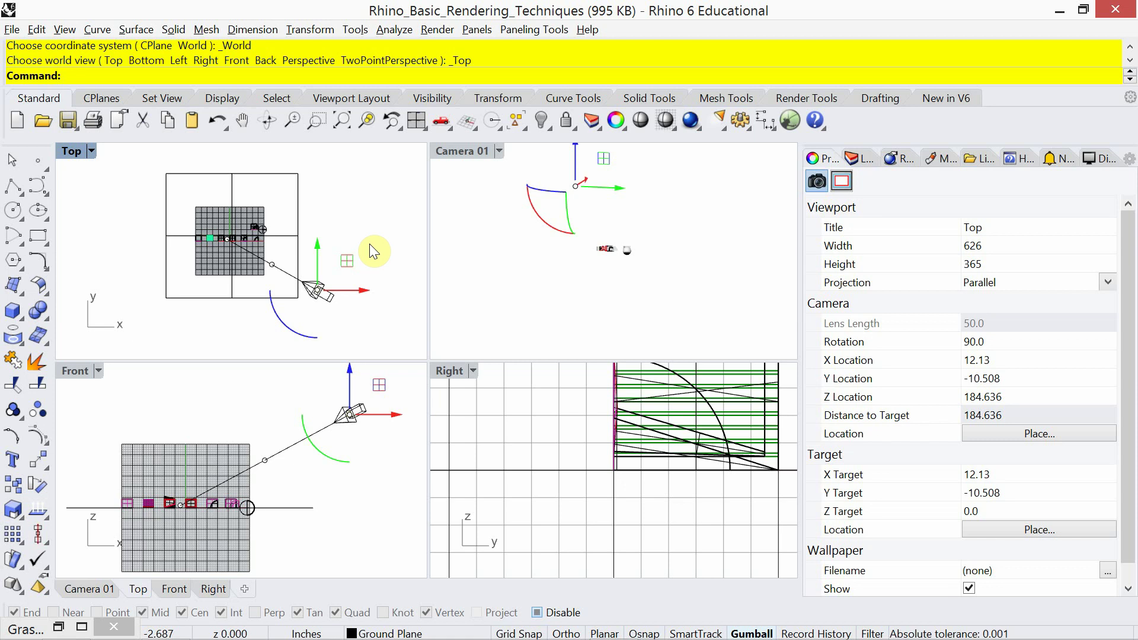
pyautogui.press('F6')
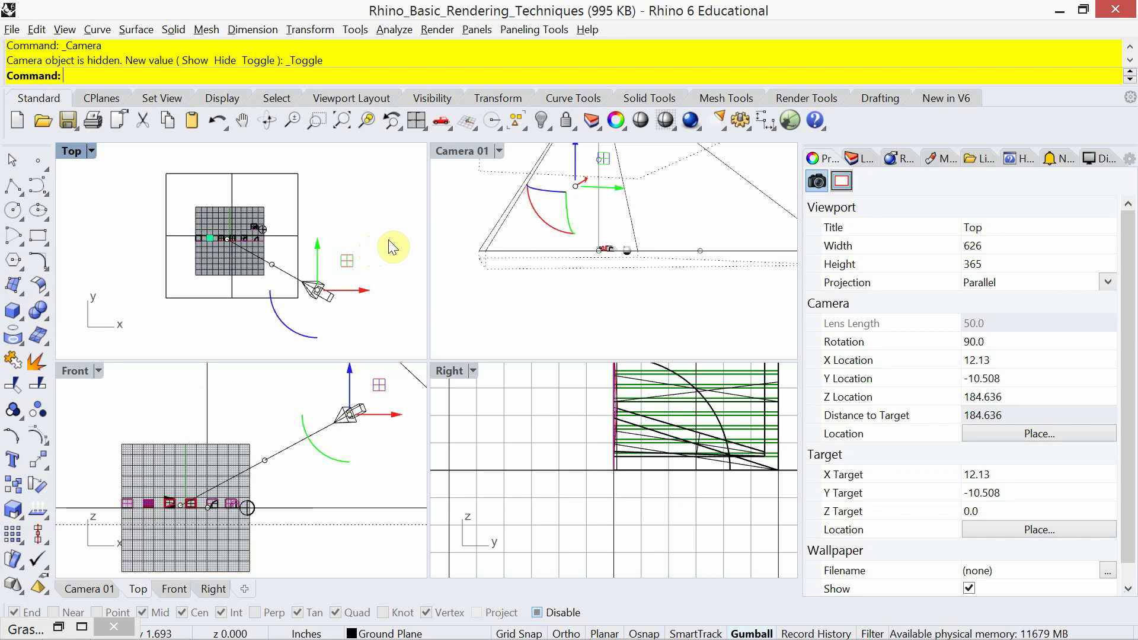
pyautogui.press('F6')
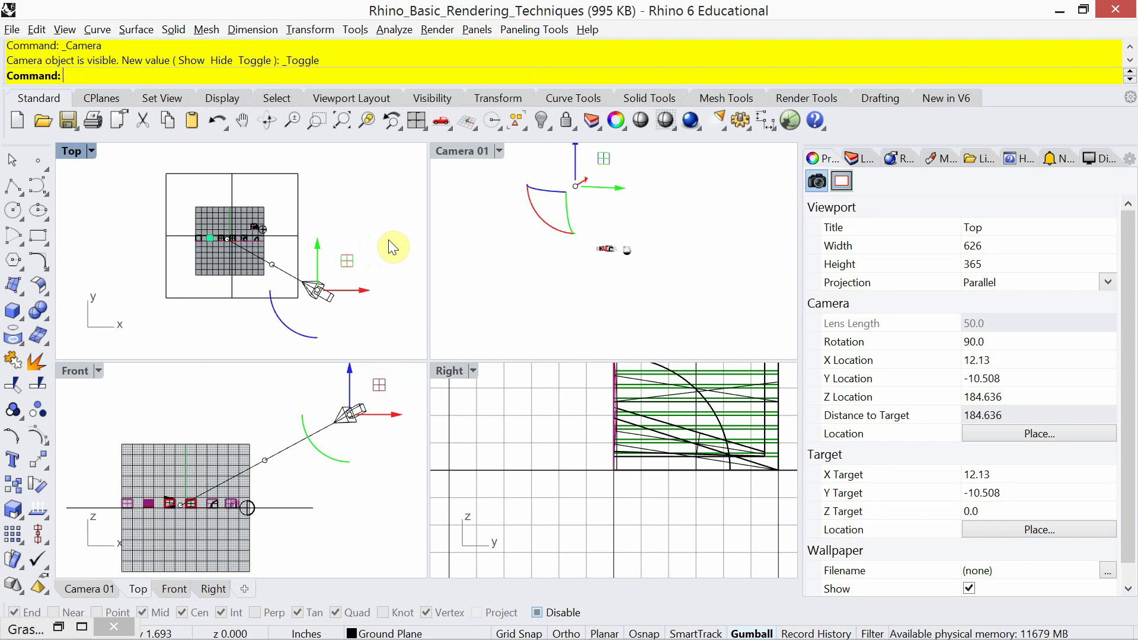
pyautogui.click(466, 151)
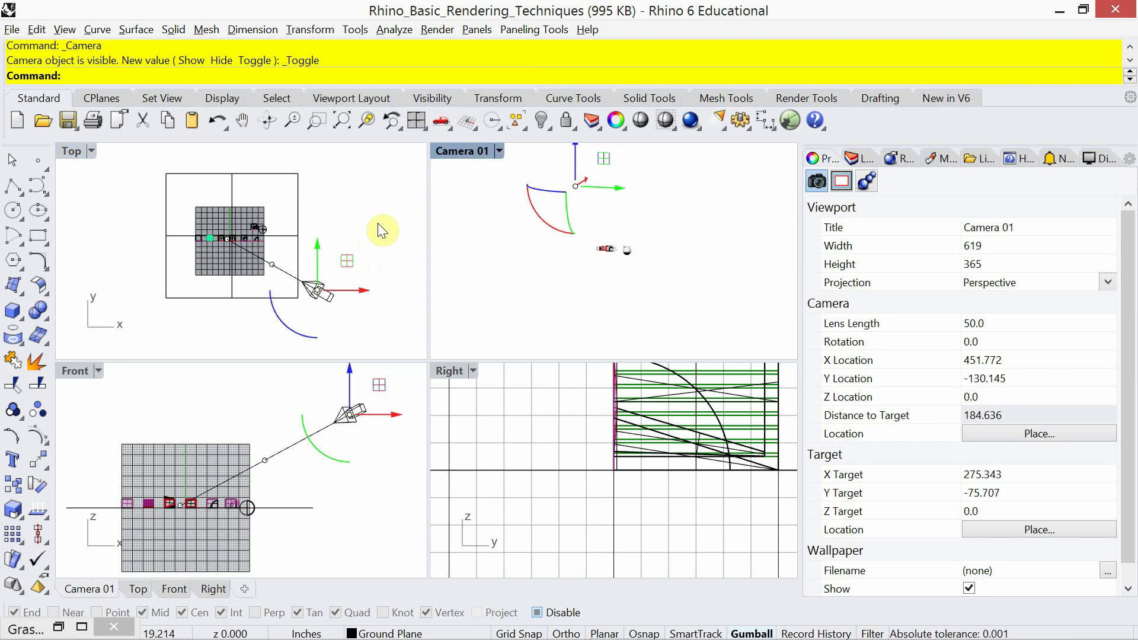
pyautogui.press('F6')
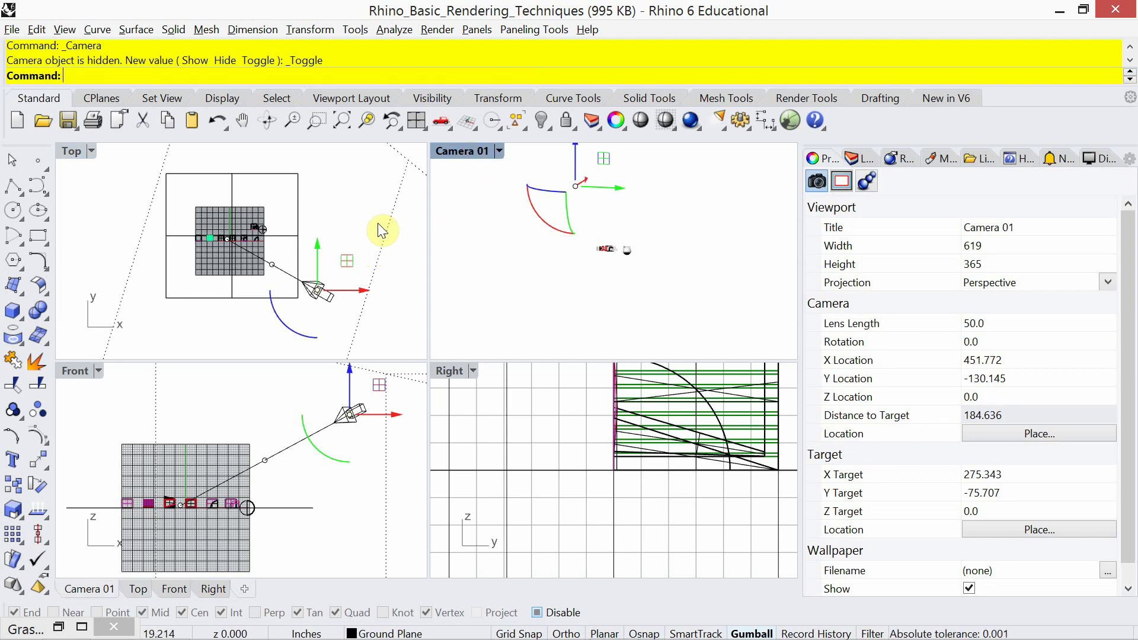
pyautogui.click(362, 243)
pyautogui.scroll(-4, 270, 228)
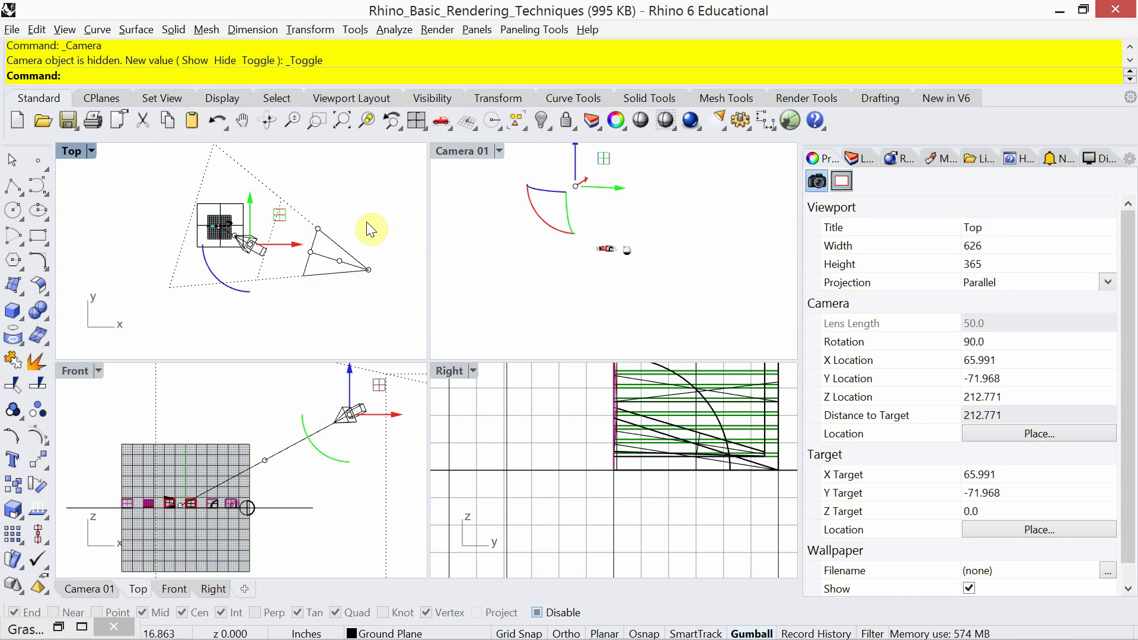
pyautogui.scroll(2, 366, 224)
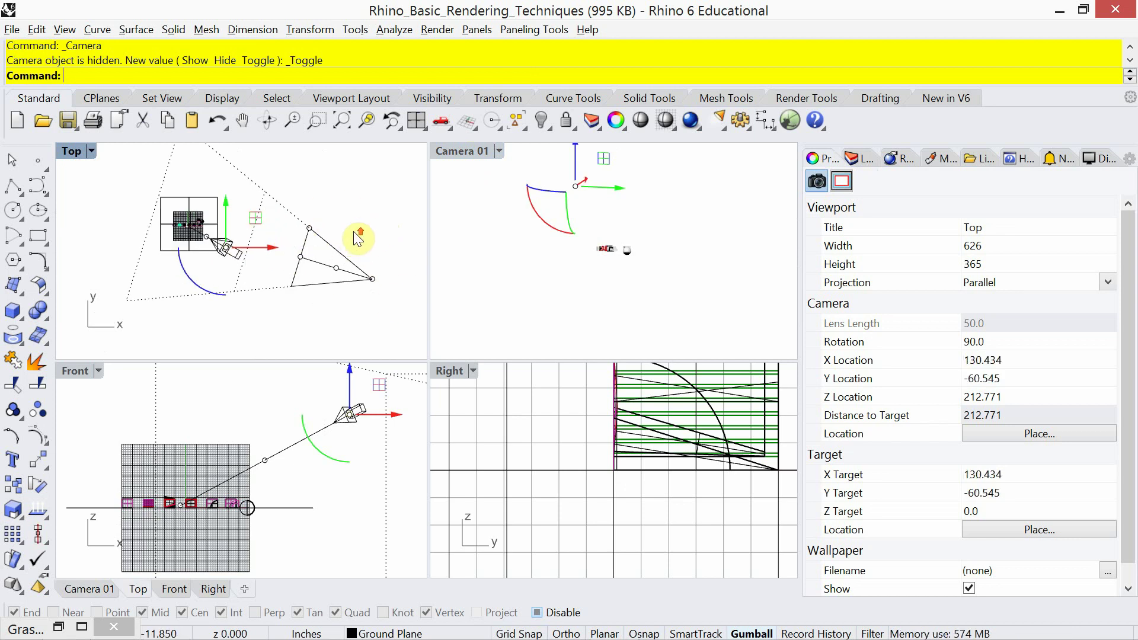
# - Drag Camera 01's target point left in the Top view and nudge the camera point
pyautogui.click(337, 271)
pyautogui.moveTo(338, 273); pyautogui.dragTo(211, 231)
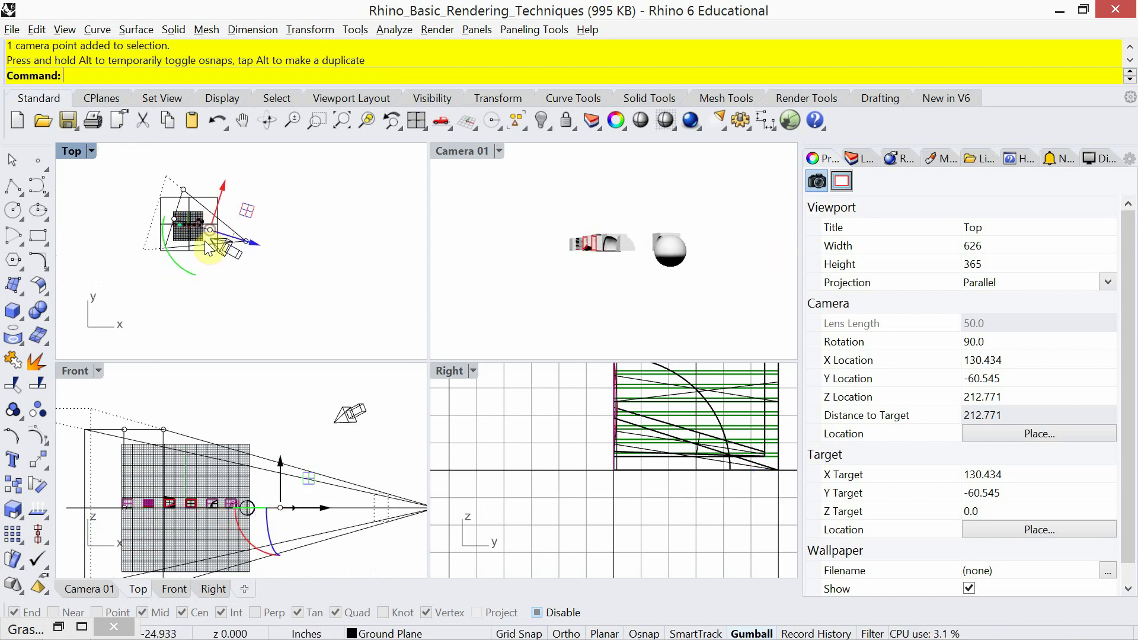
pyautogui.moveTo(202, 296)
pyautogui.mouseDown(button='right')
pyautogui.moveTo(265, 326)
pyautogui.moveTo(252, 286)
pyautogui.moveTo(263, 343)
pyautogui.moveTo(270, 335)
pyautogui.mouseUp(button='right')
pyautogui.scroll(4, 252, 286)
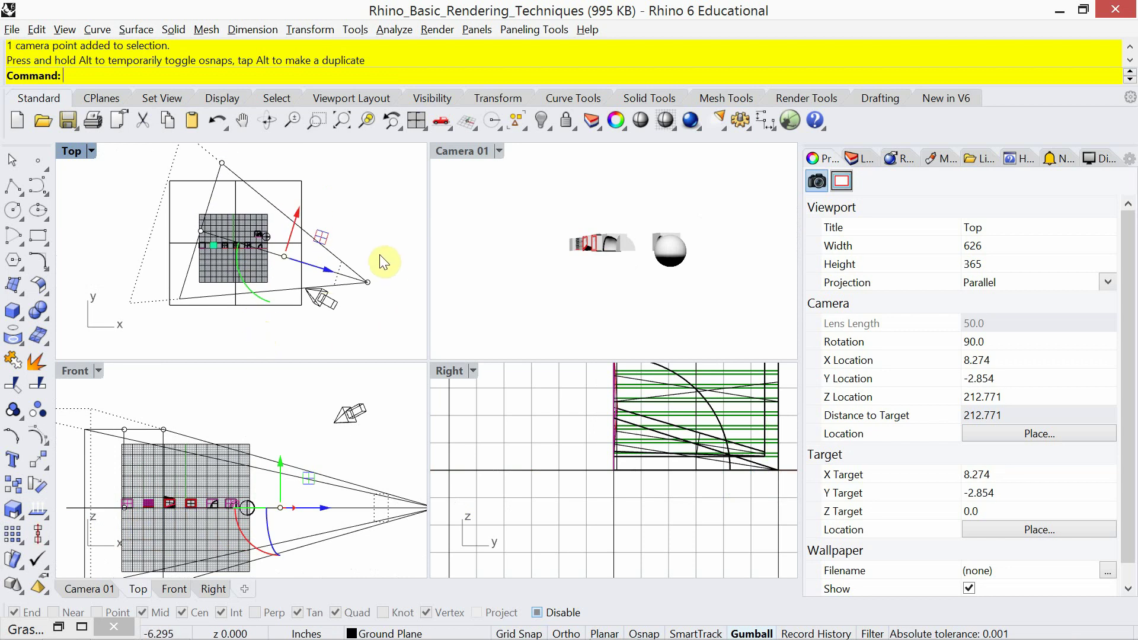
pyautogui.moveTo(379, 254); pyautogui.dragTo(361, 277, button='right')
pyautogui.click(359, 270)
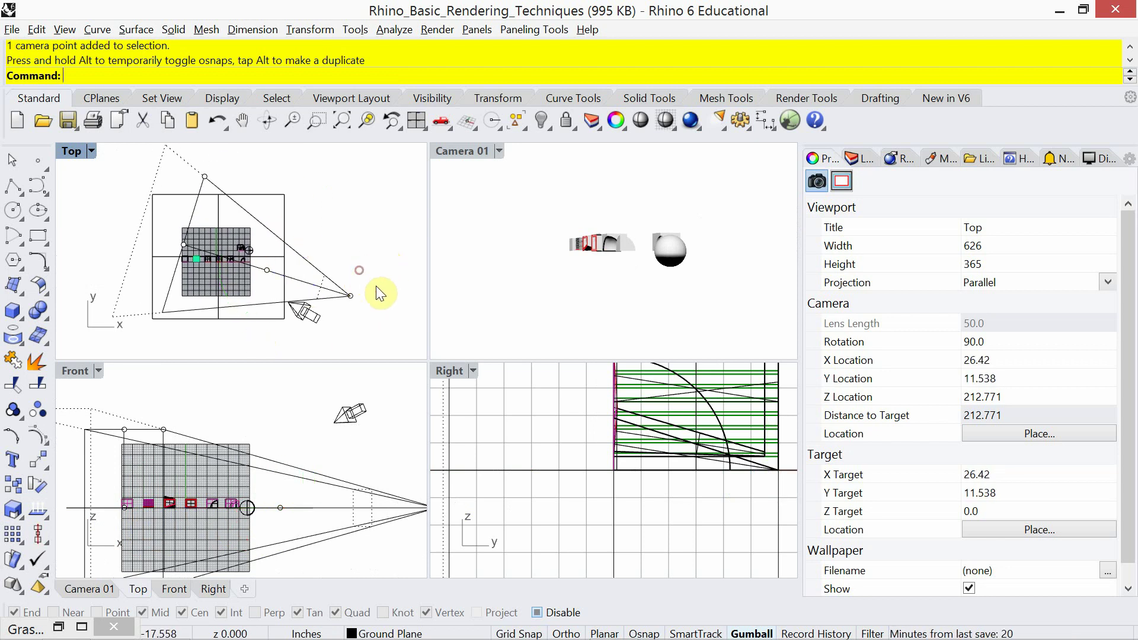
pyautogui.moveTo(347, 296)
pyautogui.mouseDown()
pyautogui.moveTo(378, 265)
pyautogui.moveTo(353, 203)
pyautogui.moveTo(346, 213)
pyautogui.moveTo(415, 287)
pyautogui.moveTo(310, 307)
pyautogui.moveTo(364, 225)
pyautogui.moveTo(363, 203)
pyautogui.moveTo(380, 254)
pyautogui.moveTo(317, 343)
pyautogui.moveTo(302, 330)
pyautogui.moveTo(304, 310)
pyautogui.moveTo(354, 304)
pyautogui.mouseUp()
pyautogui.moveTo(353, 302); pyautogui.dragTo(353, 299)
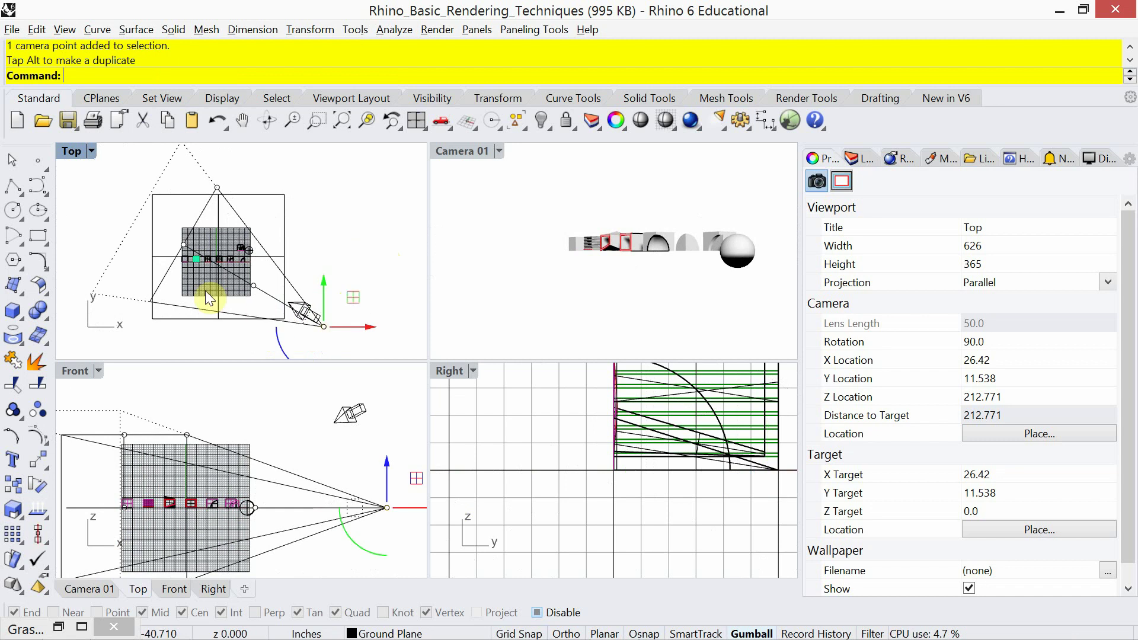
# - Select one of the overlapping camera points and drag it right and down
pyautogui.click(182, 244)
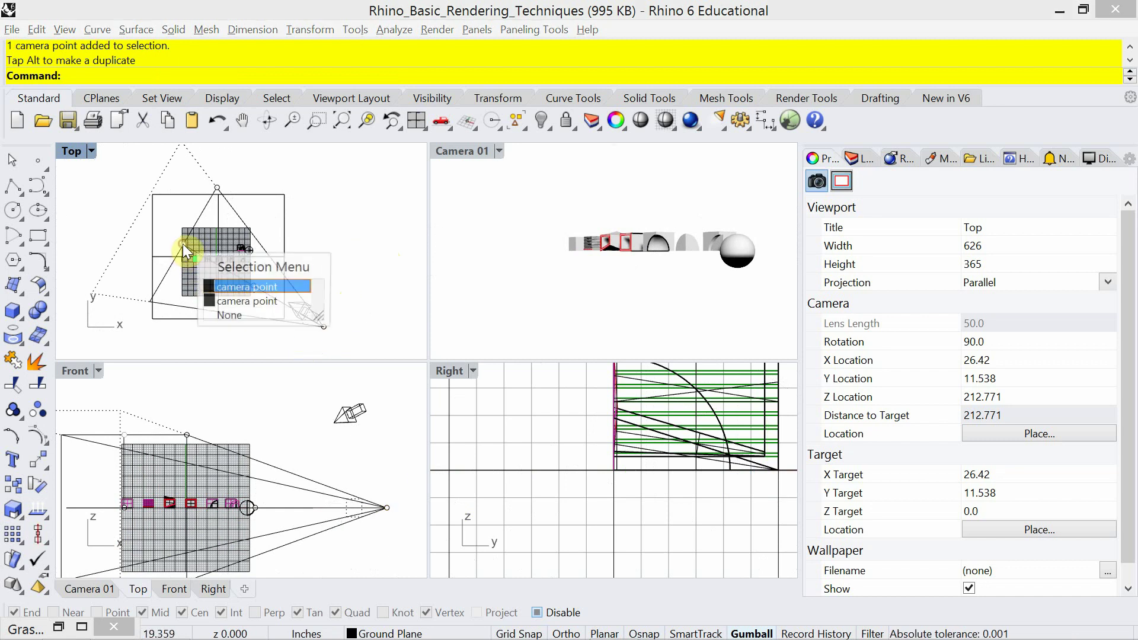
pyautogui.click(221, 283)
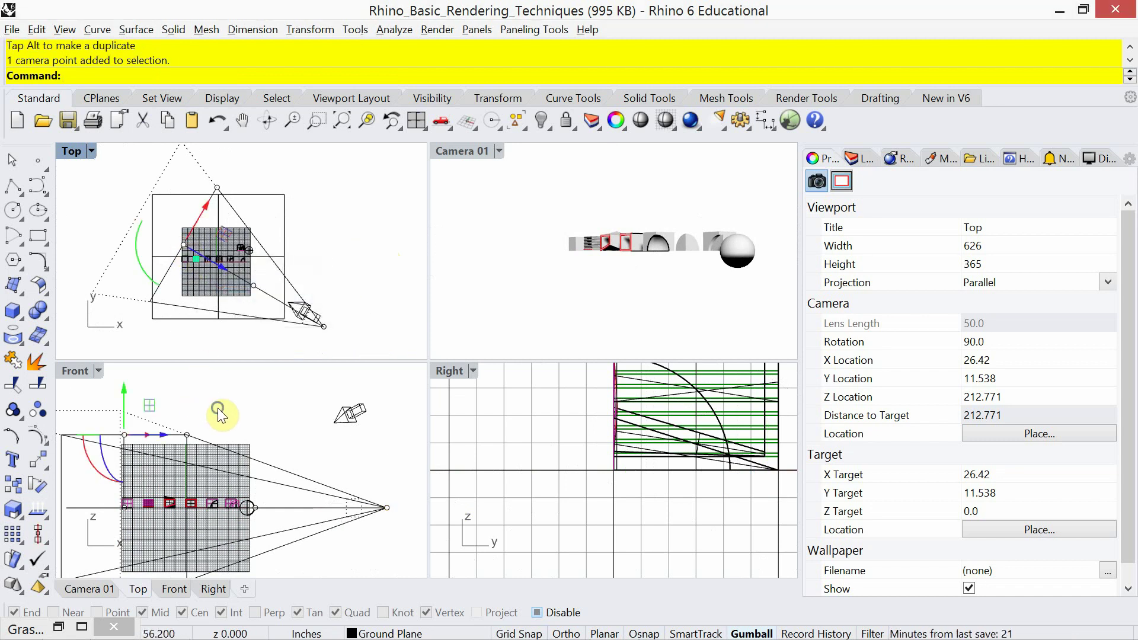
pyautogui.moveTo(216, 406); pyautogui.dragTo(279, 388, button='right')
pyautogui.scroll(-1, 247, 421)
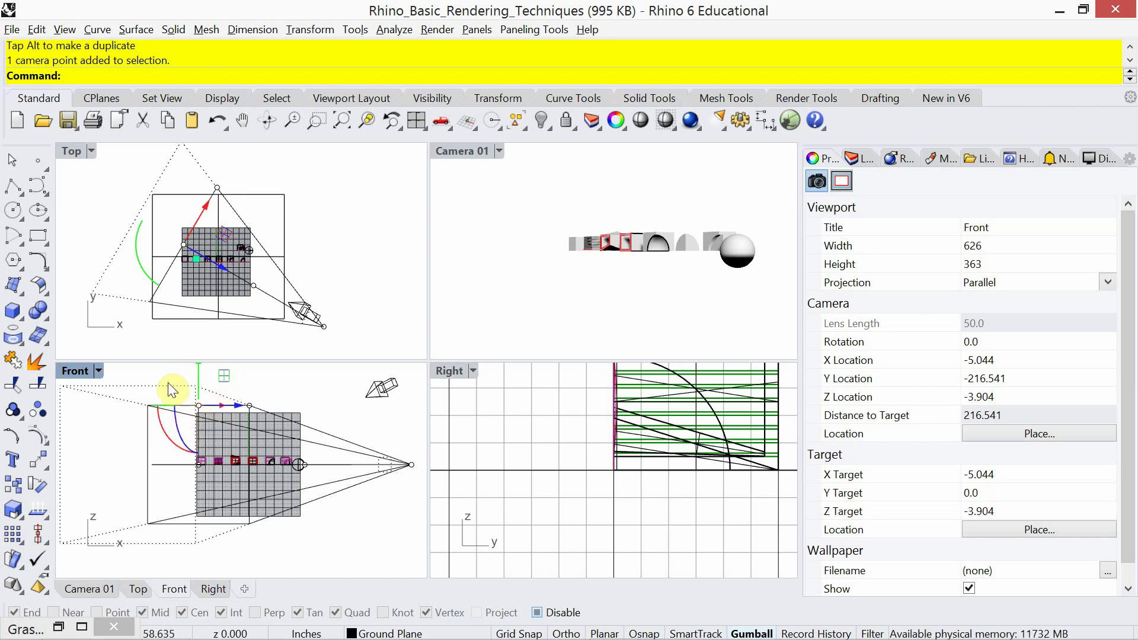
pyautogui.moveTo(223, 233); pyautogui.dragTo(256, 249)
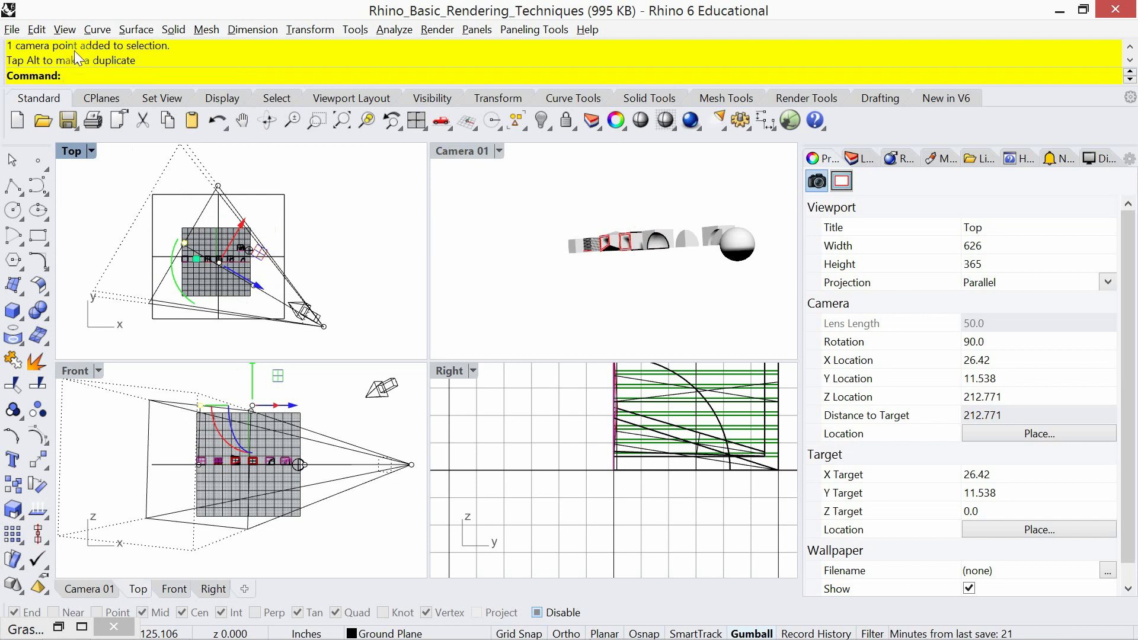
pyautogui.click(41, 31)
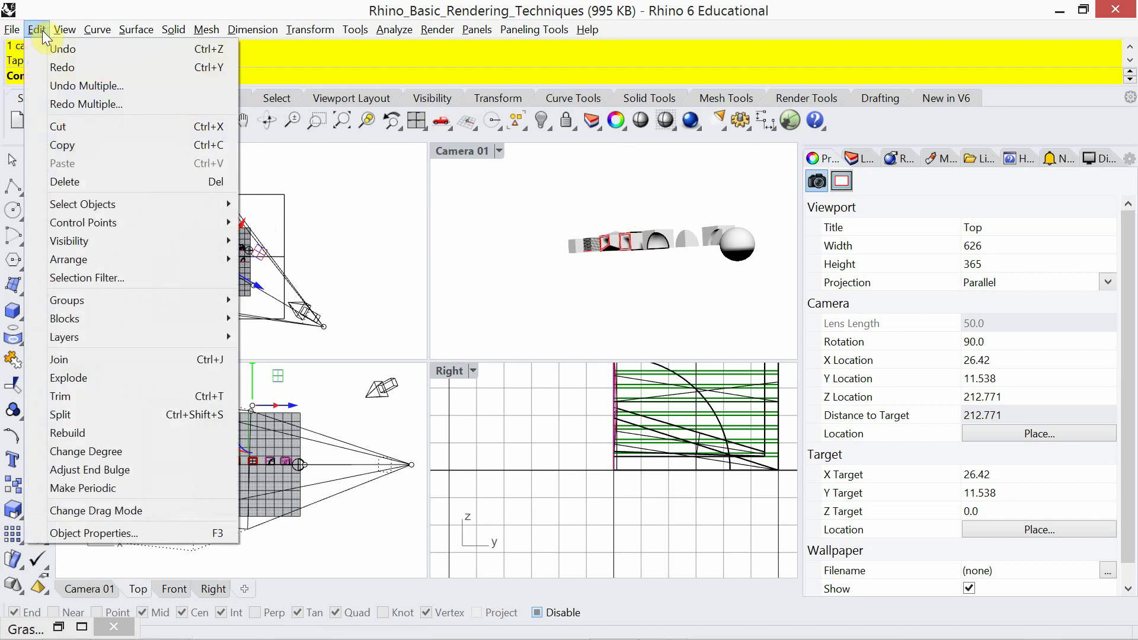
# - Undo Camera 01 view changes repeatedly, redo one, returning the camera to X 141.608, Y -36.162
pyautogui.moveTo(74, 28)
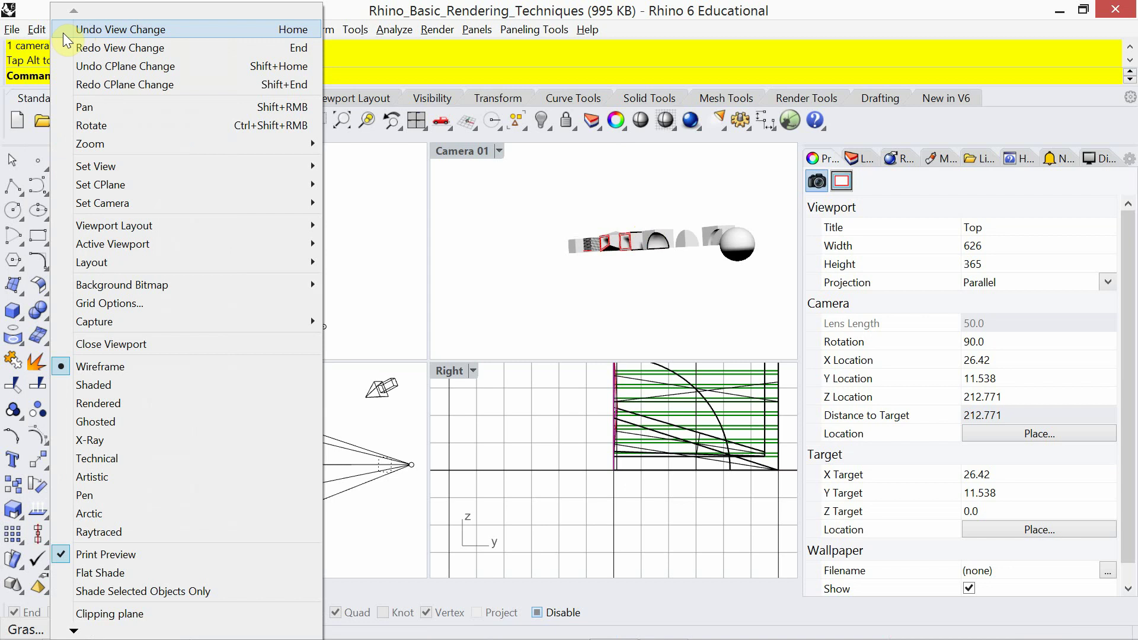
pyautogui.click(475, 158)
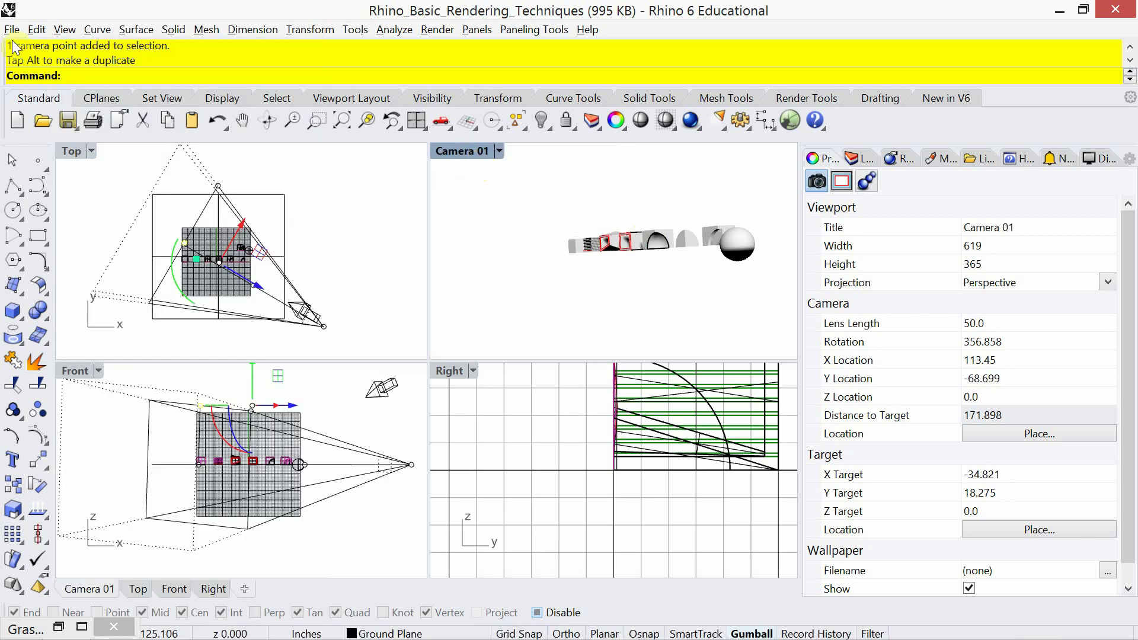
pyautogui.click(64, 29)
pyautogui.click(117, 30)
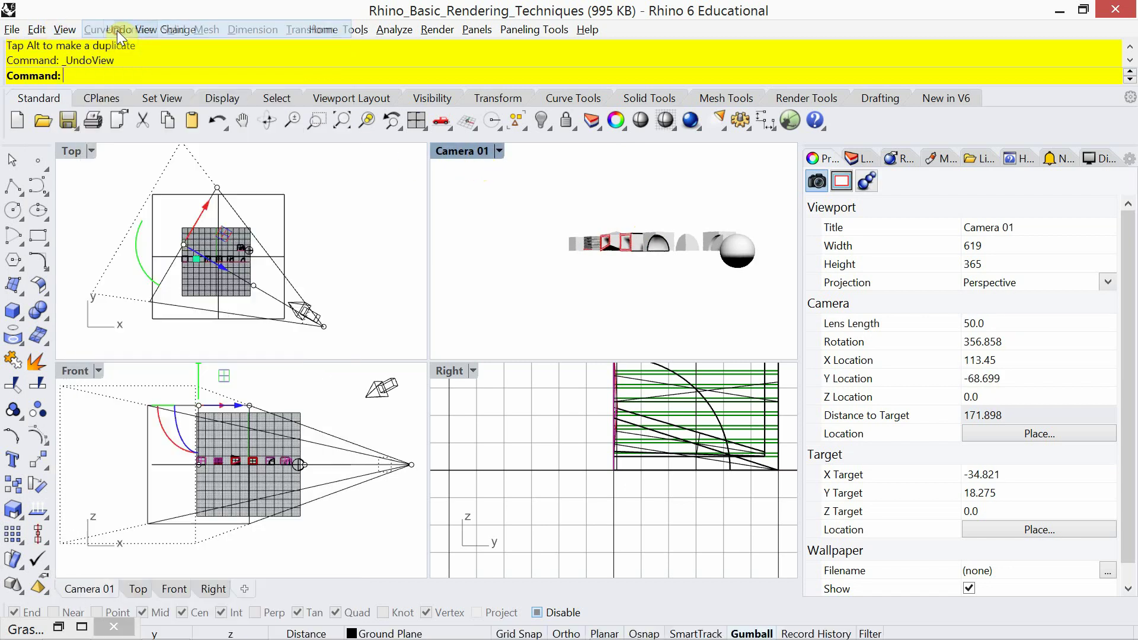
pyautogui.click(70, 32)
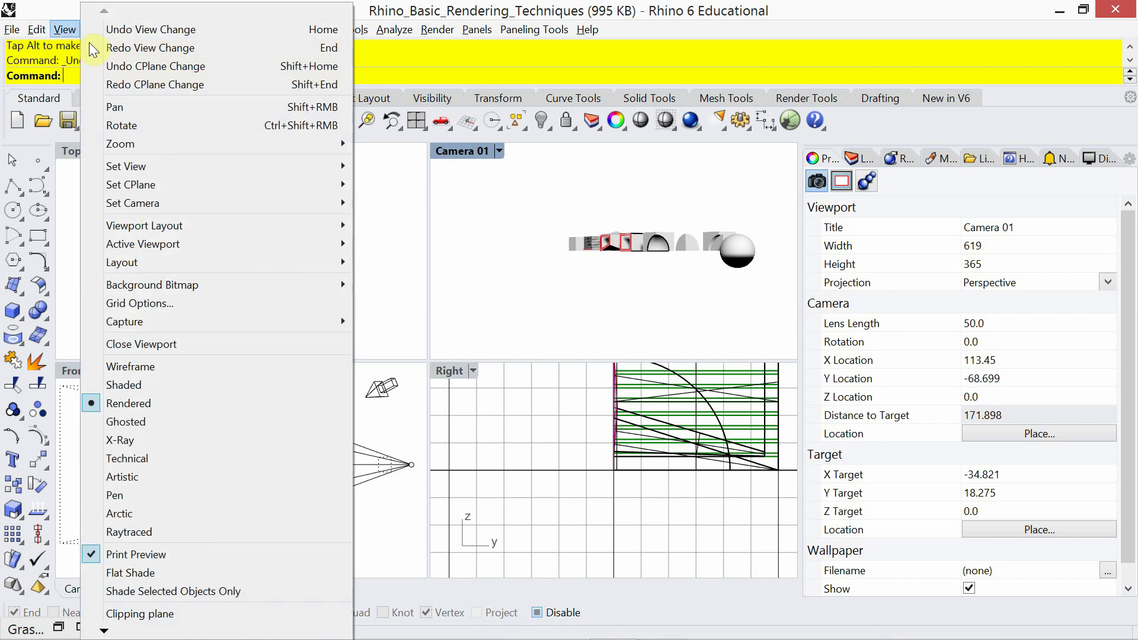
pyautogui.click(105, 31)
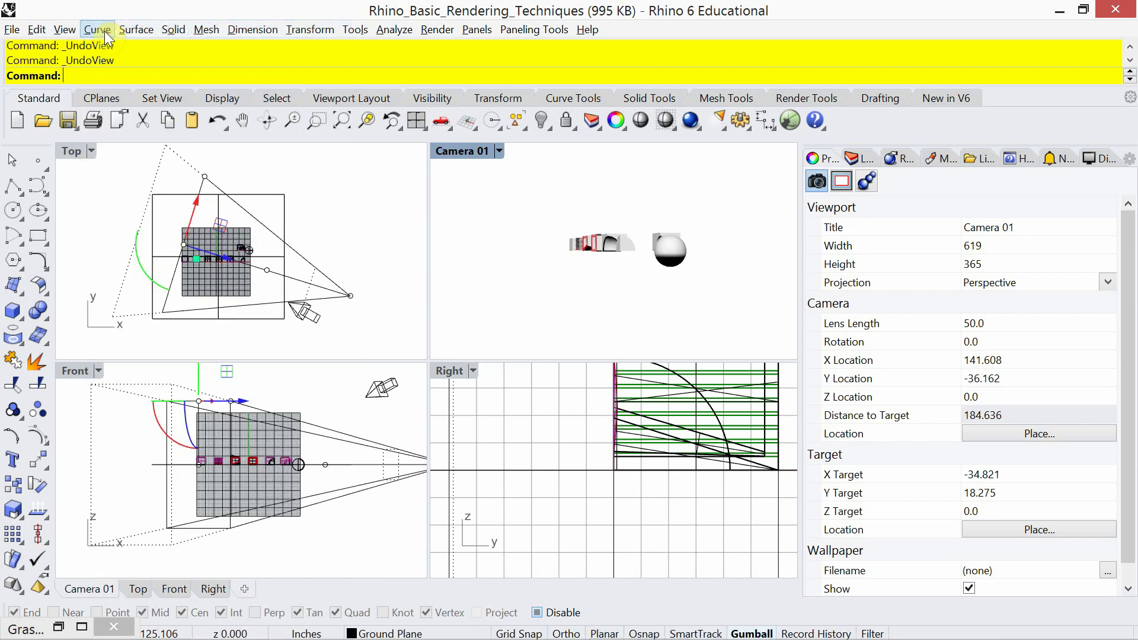
pyautogui.click(70, 34)
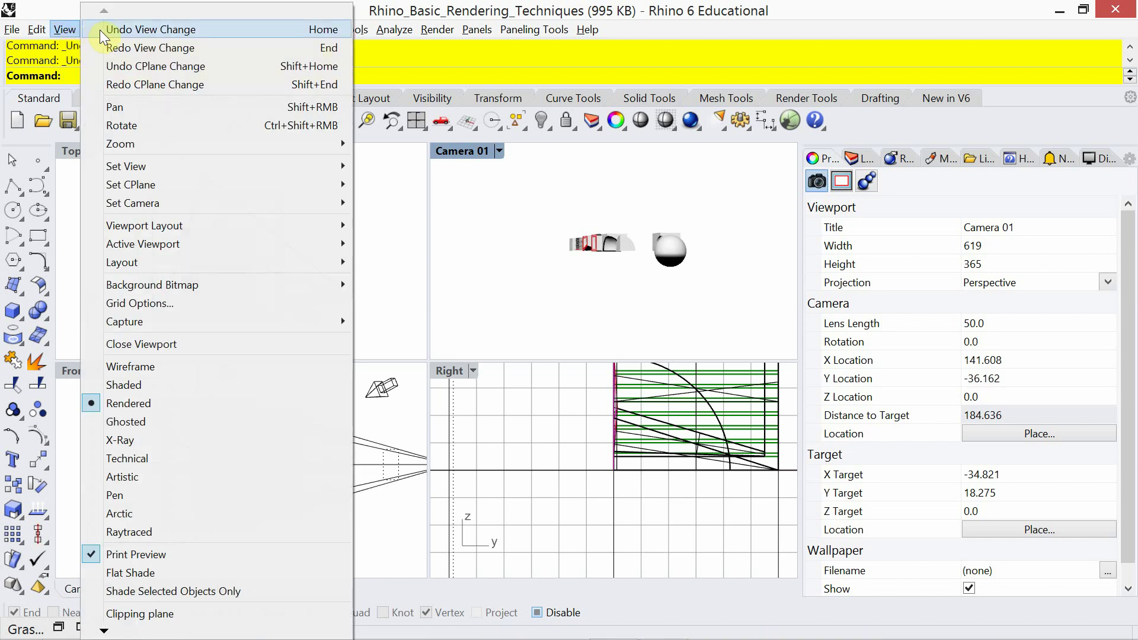
pyautogui.click(100, 30)
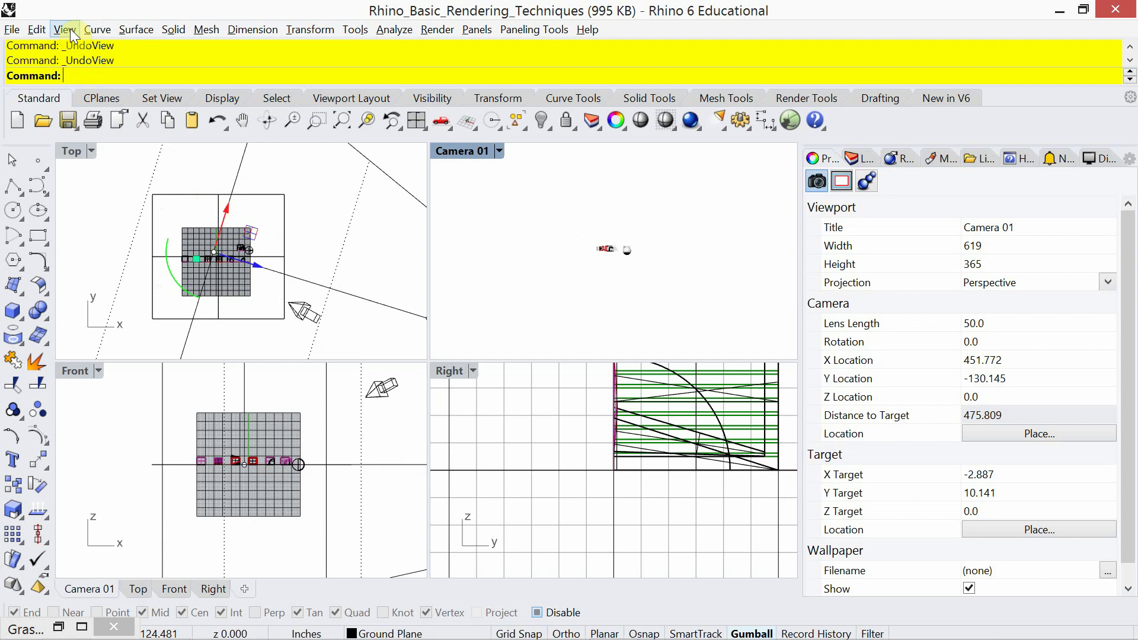
pyautogui.click(70, 29)
pyautogui.click(105, 47)
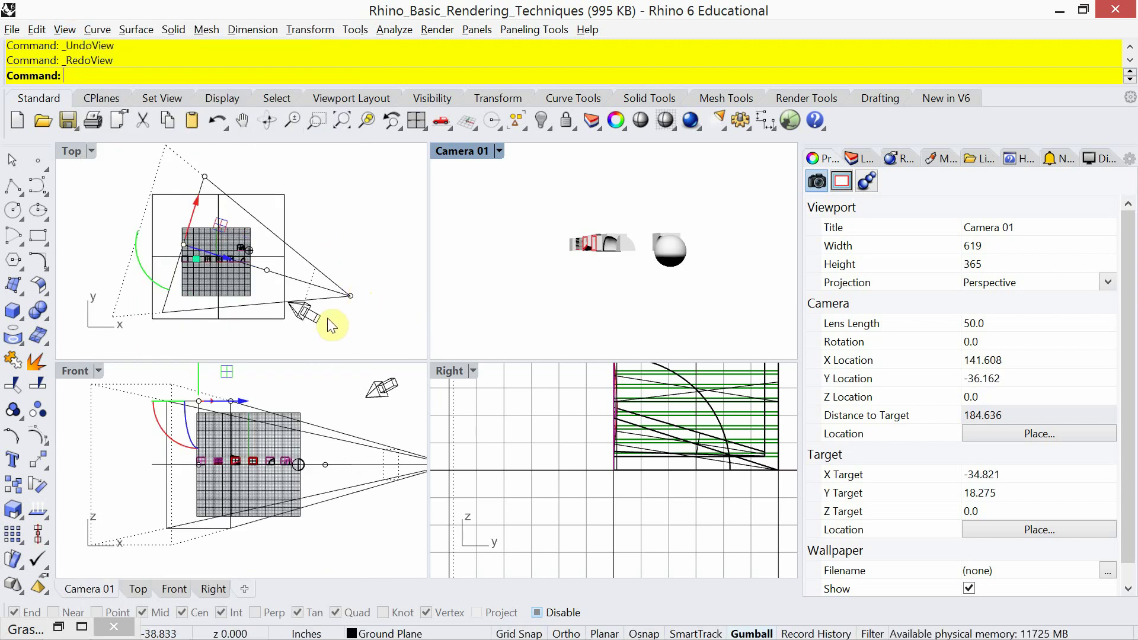
# - Drag Camera 01's camera point, then its target point left, in the Top view
pyautogui.click(198, 464)
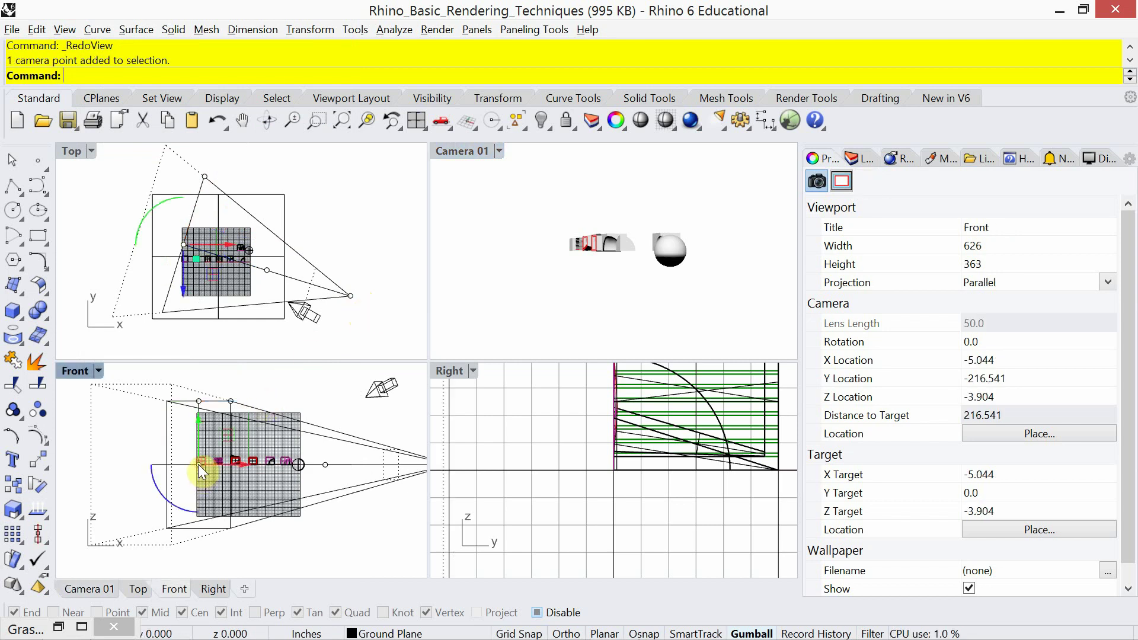
pyautogui.moveTo(184, 244); pyautogui.dragTo(186, 244)
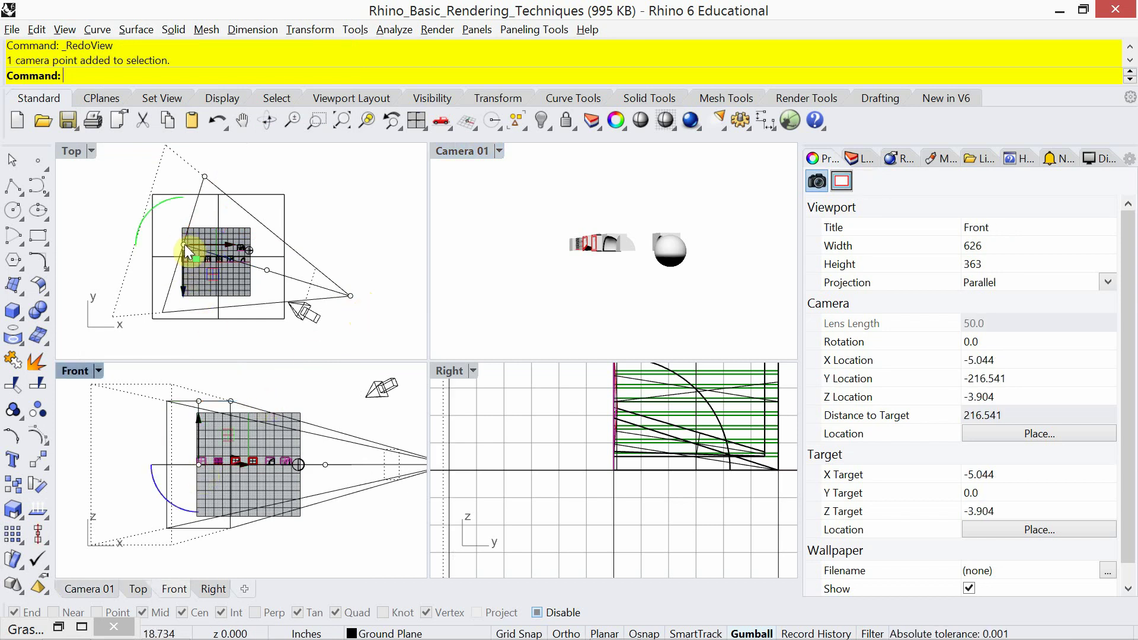
pyautogui.click(183, 244)
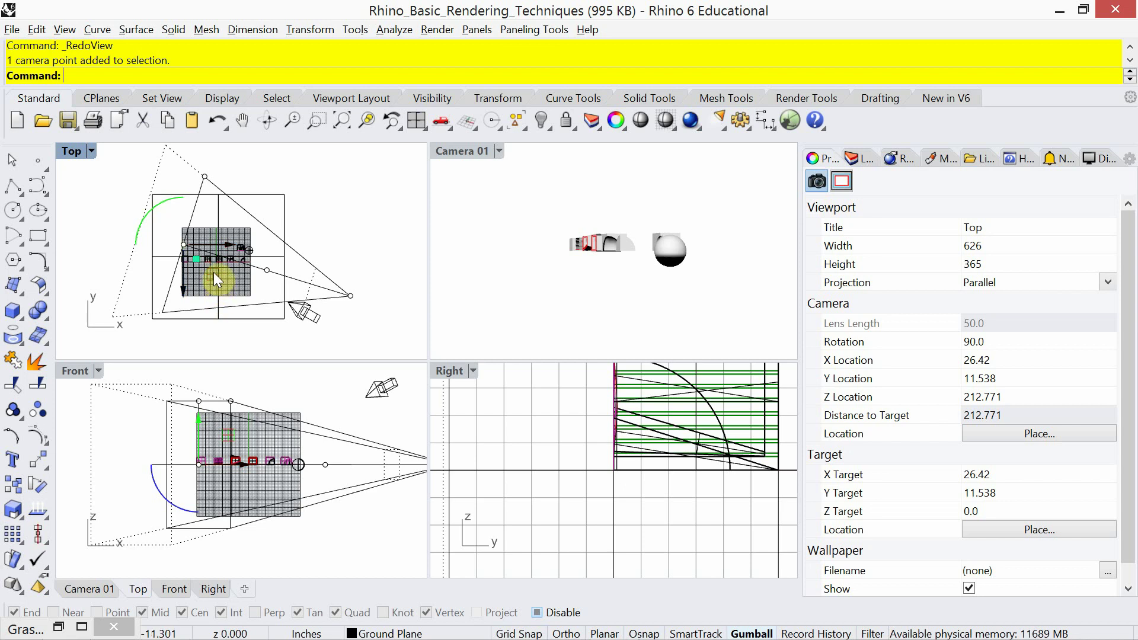
pyautogui.moveTo(214, 272); pyautogui.dragTo(279, 294)
pyautogui.click(351, 295)
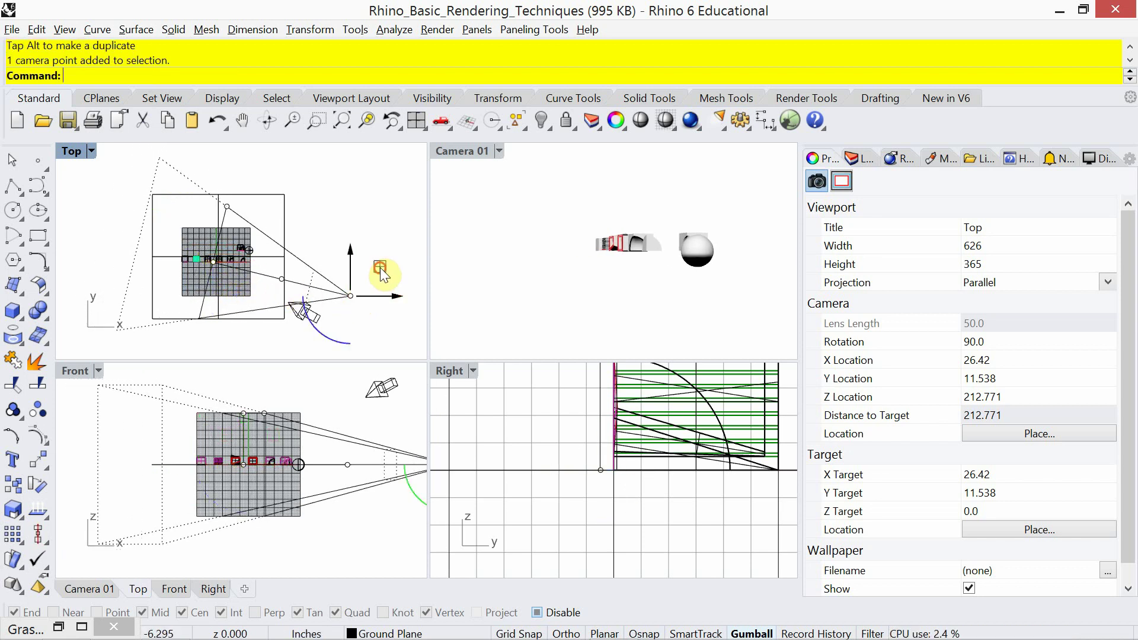
pyautogui.moveTo(382, 274); pyautogui.dragTo(287, 282)
# - In the Front view, raise the camera higher and lift the target slightly
pyautogui.rightClick(356, 514)
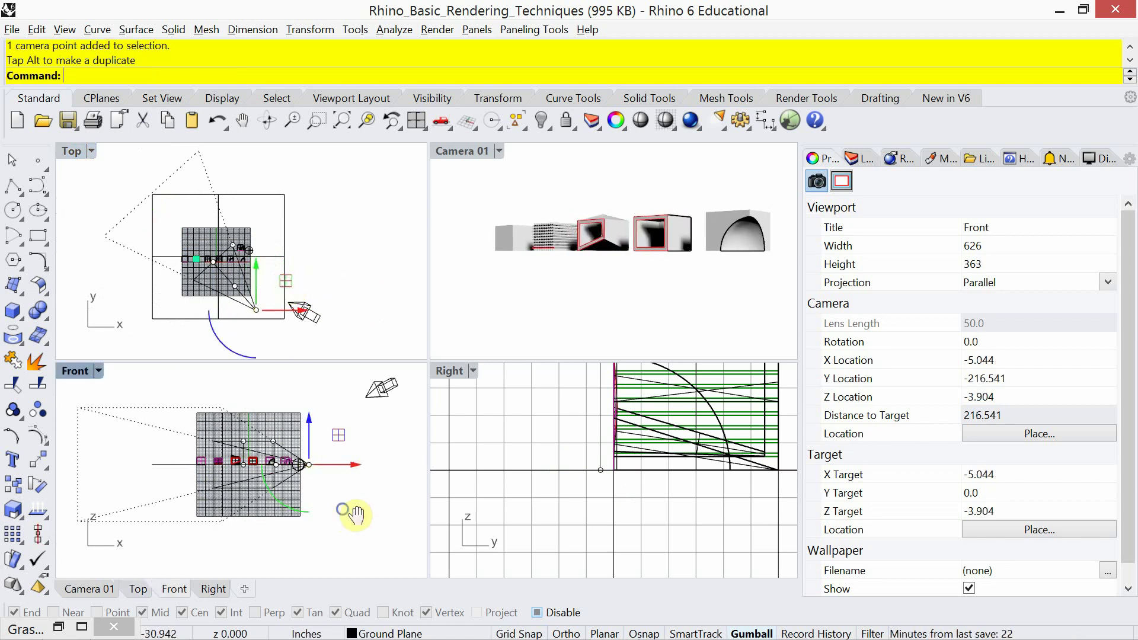
pyautogui.moveTo(356, 514); pyautogui.dragTo(332, 486, button='right')
pyautogui.scroll(6, 276, 454)
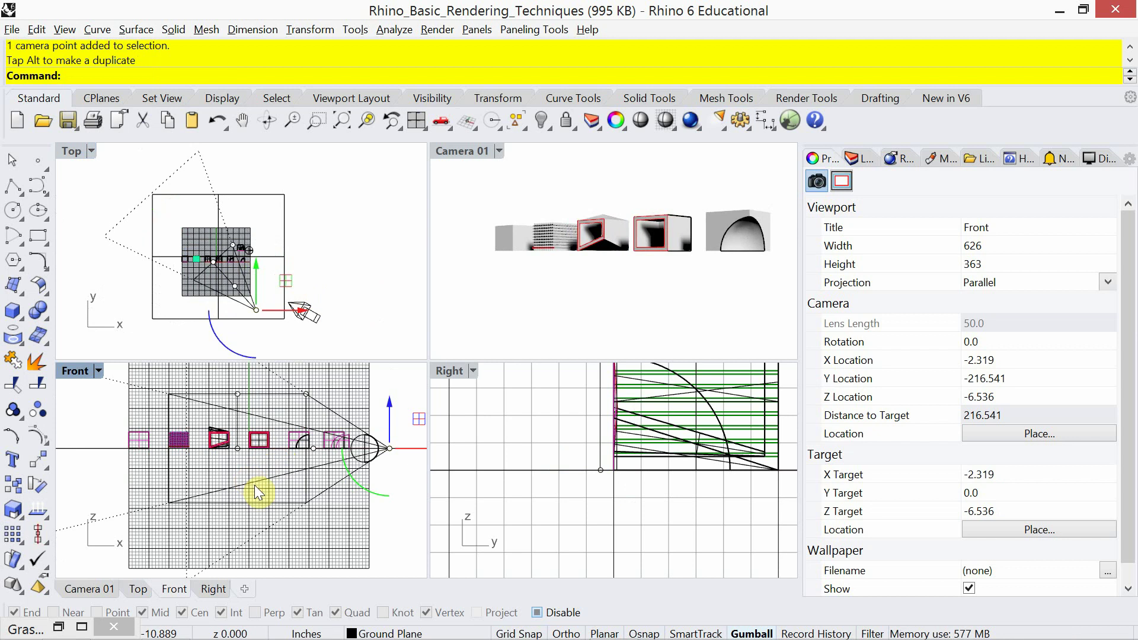
pyautogui.moveTo(387, 508); pyautogui.dragTo(346, 517, button='right')
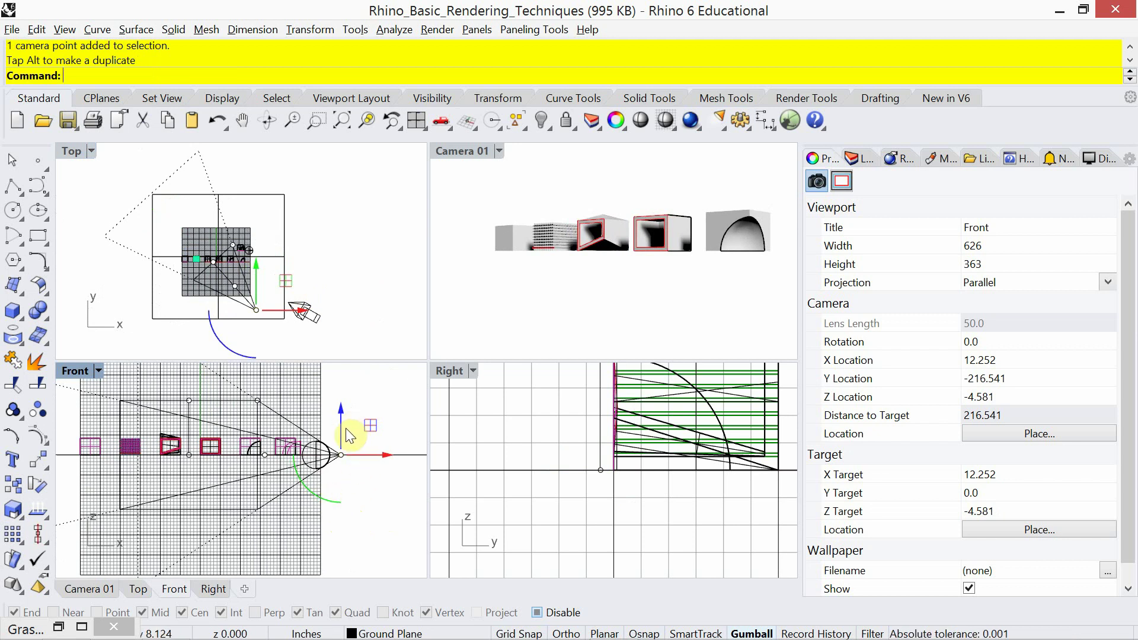
pyautogui.moveTo(342, 428); pyautogui.dragTo(352, 389)
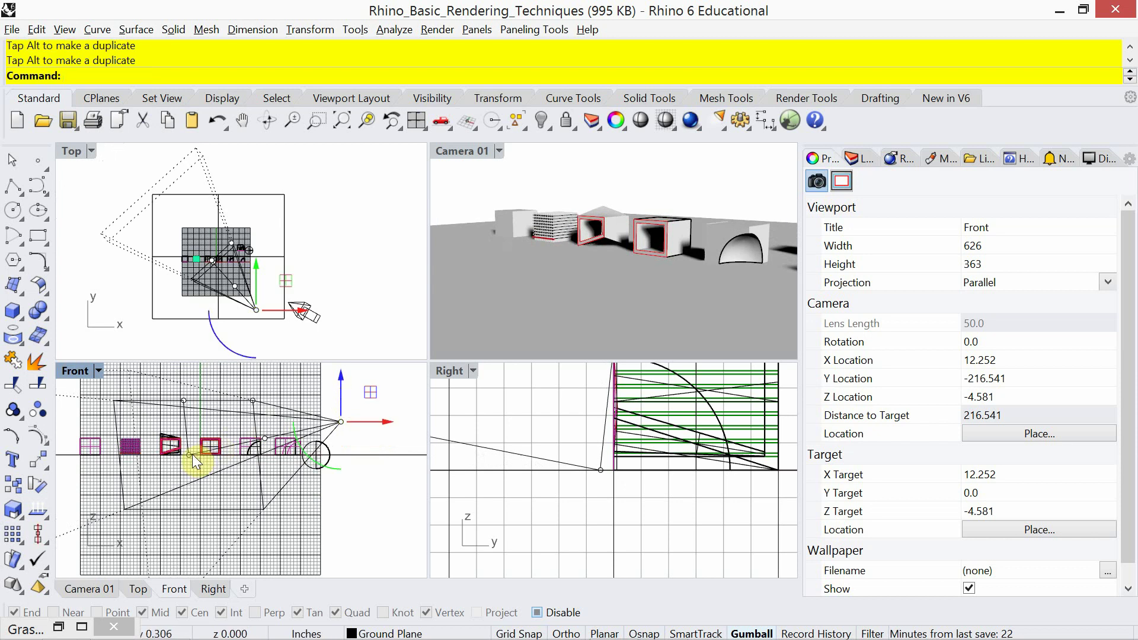
pyautogui.click(187, 454)
pyautogui.moveTo(188, 428); pyautogui.dragTo(190, 422)
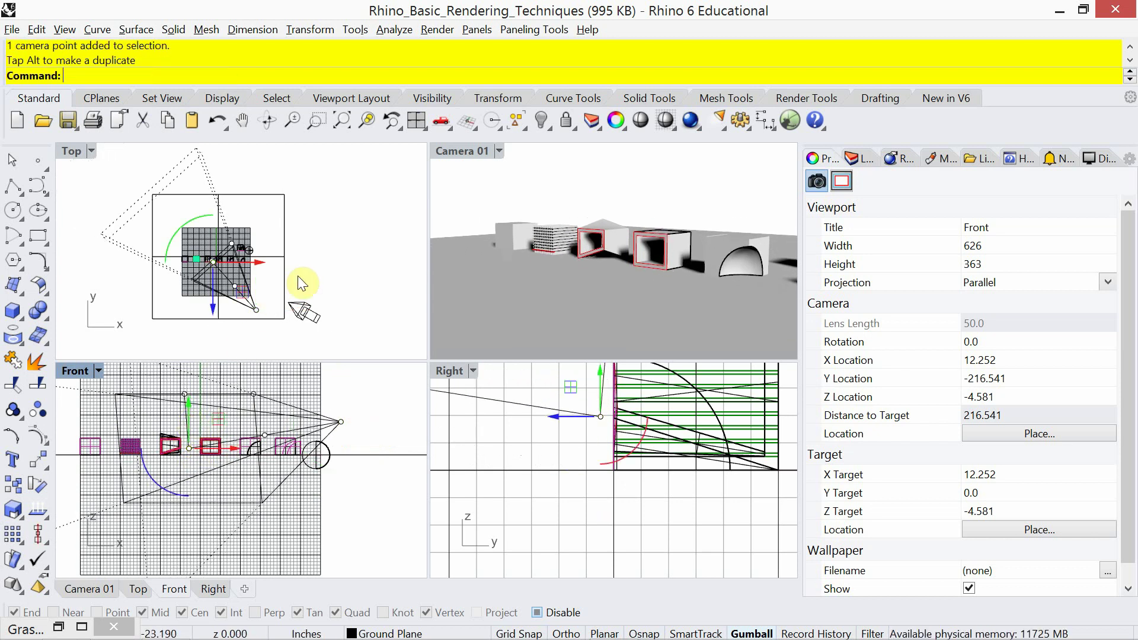
# - Drag Camera 01's camera point to the right in the Top view
pyautogui.moveTo(298, 275); pyautogui.dragTo(313, 277, button='right')
pyautogui.scroll(5, 214, 312)
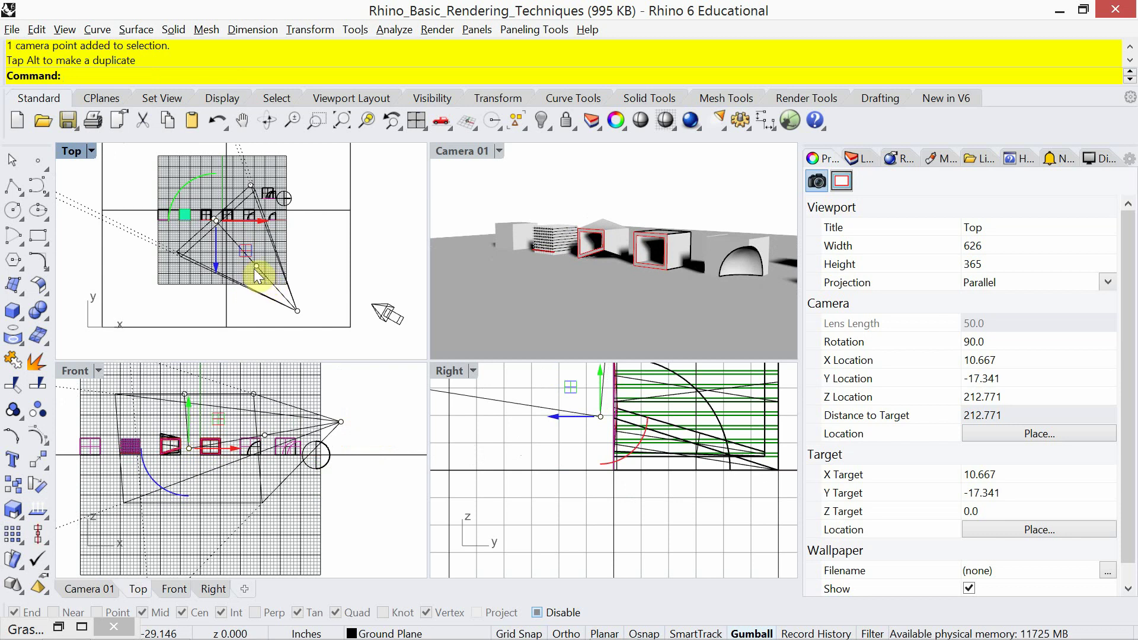
pyautogui.moveTo(256, 268); pyautogui.dragTo(312, 252)
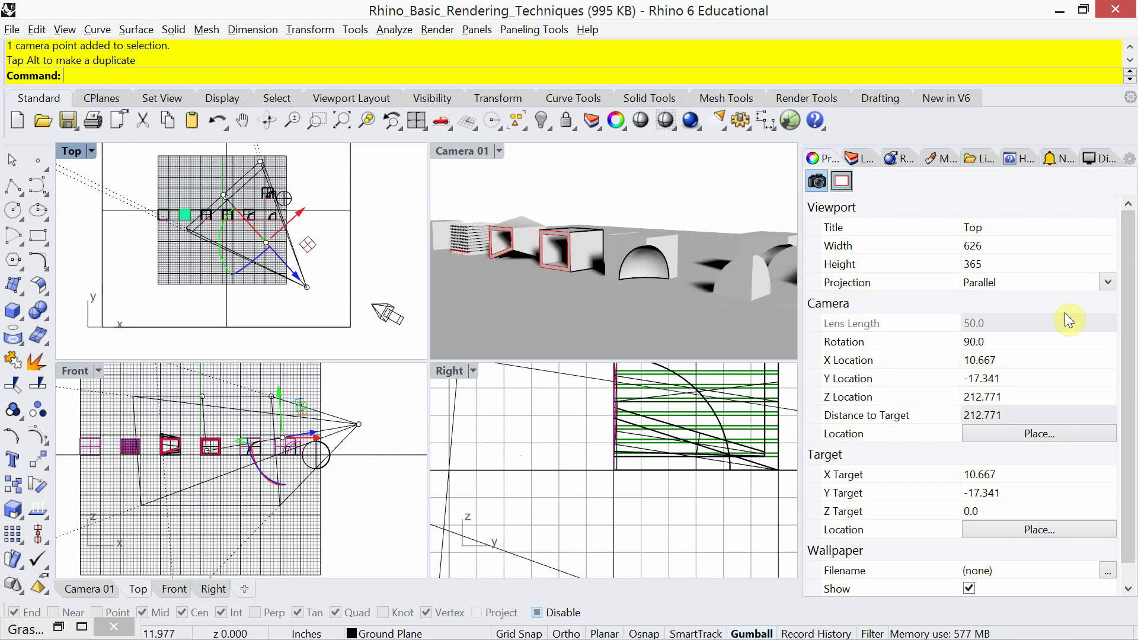
# - Check the projection options and make Camera 01 the active viewport
pyautogui.click(1108, 283)
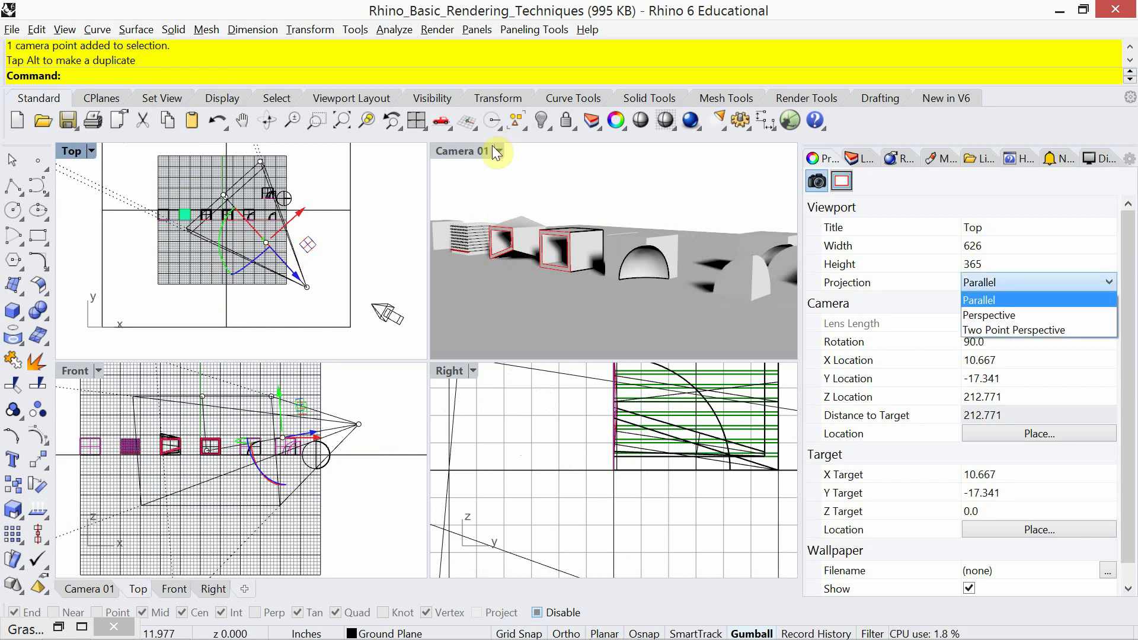
pyautogui.click(470, 150)
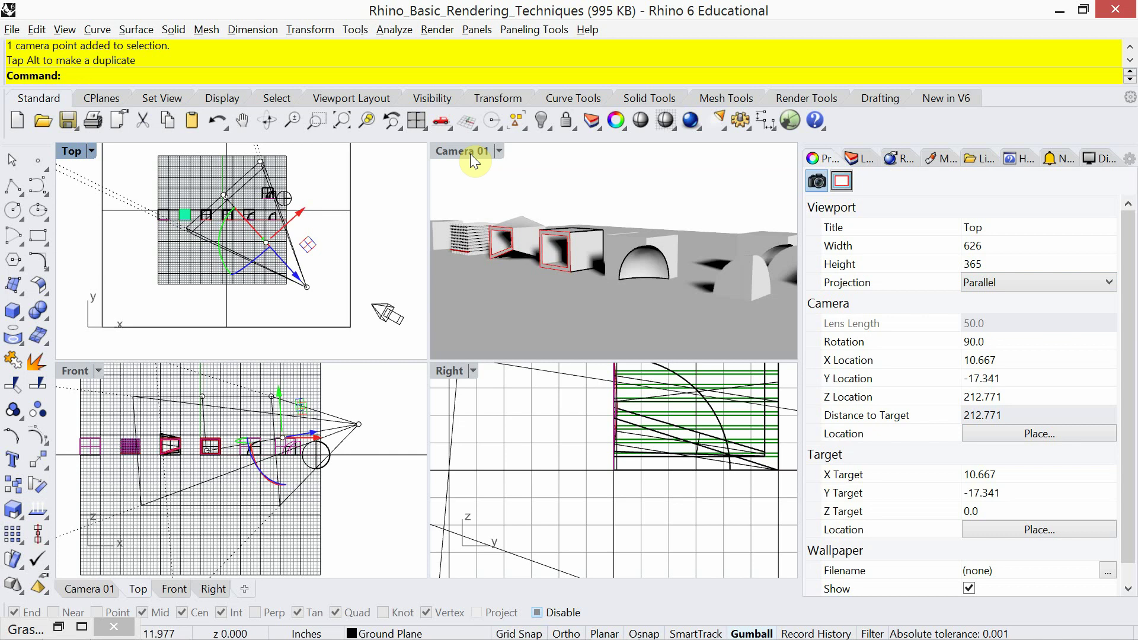
pyautogui.click(470, 153)
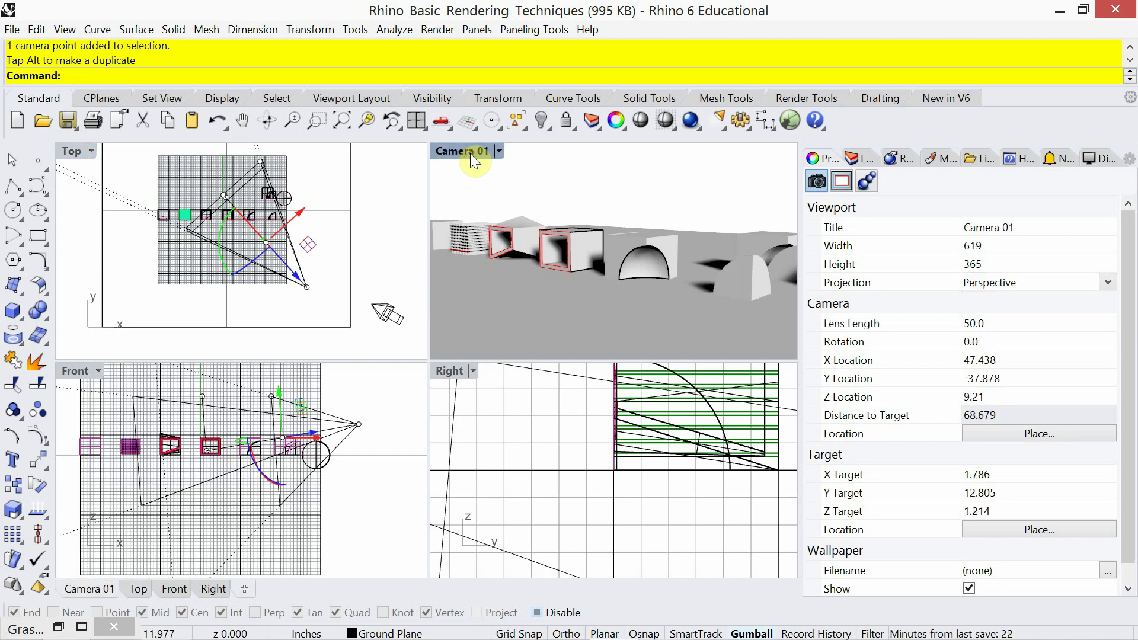
pyautogui.click(70, 150)
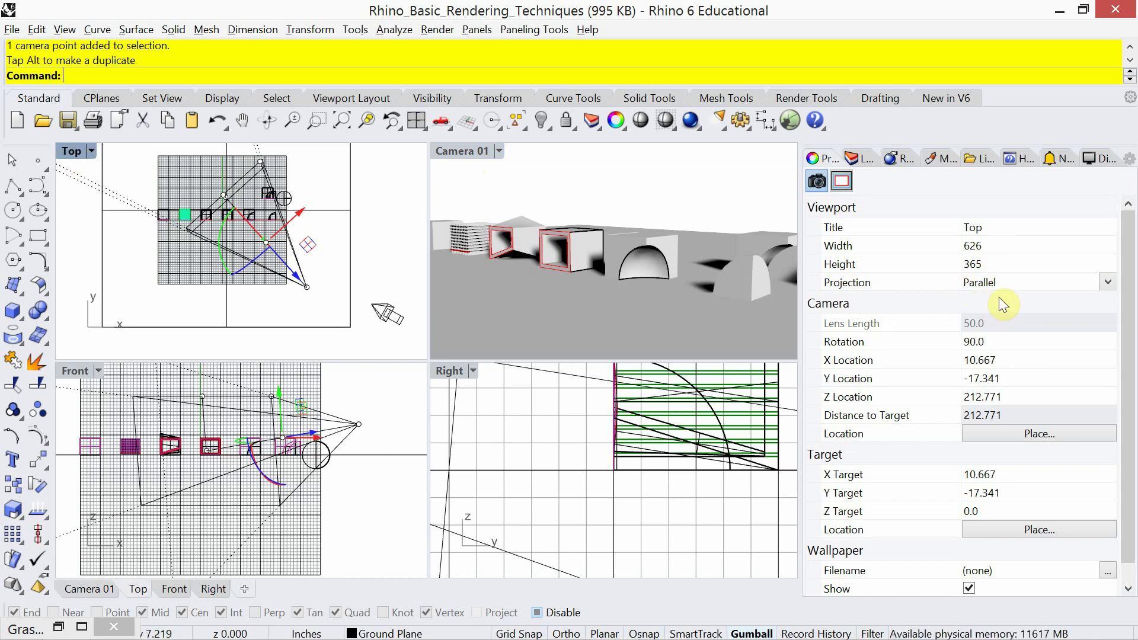
pyautogui.click(468, 150)
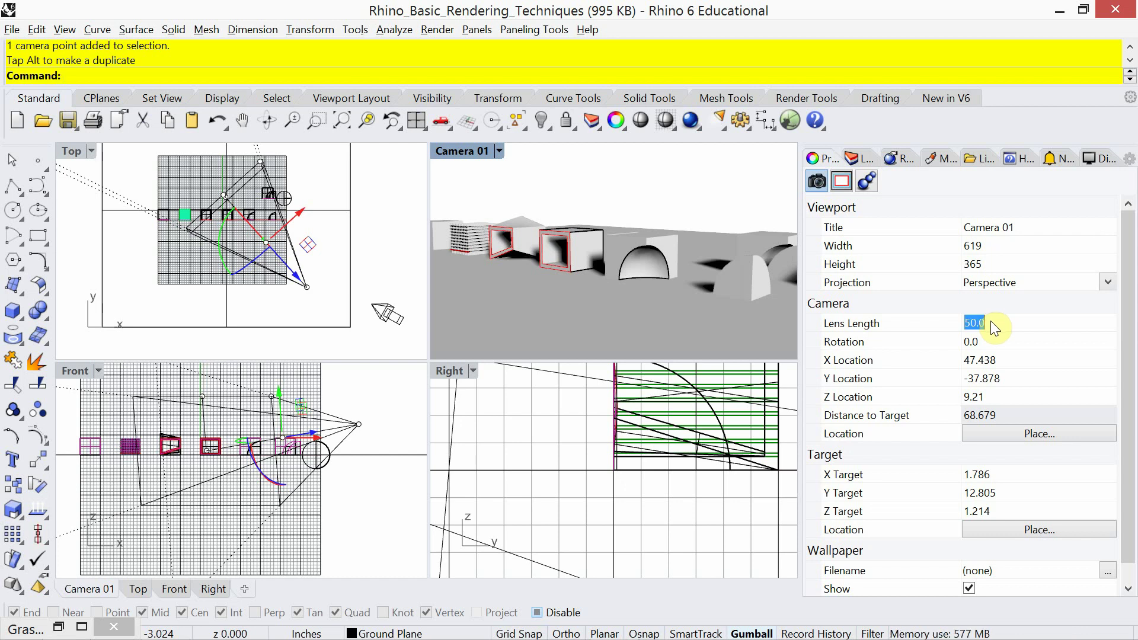
# - Try a lens length of 100, then settle on a lens length of 25
pyautogui.write('100')
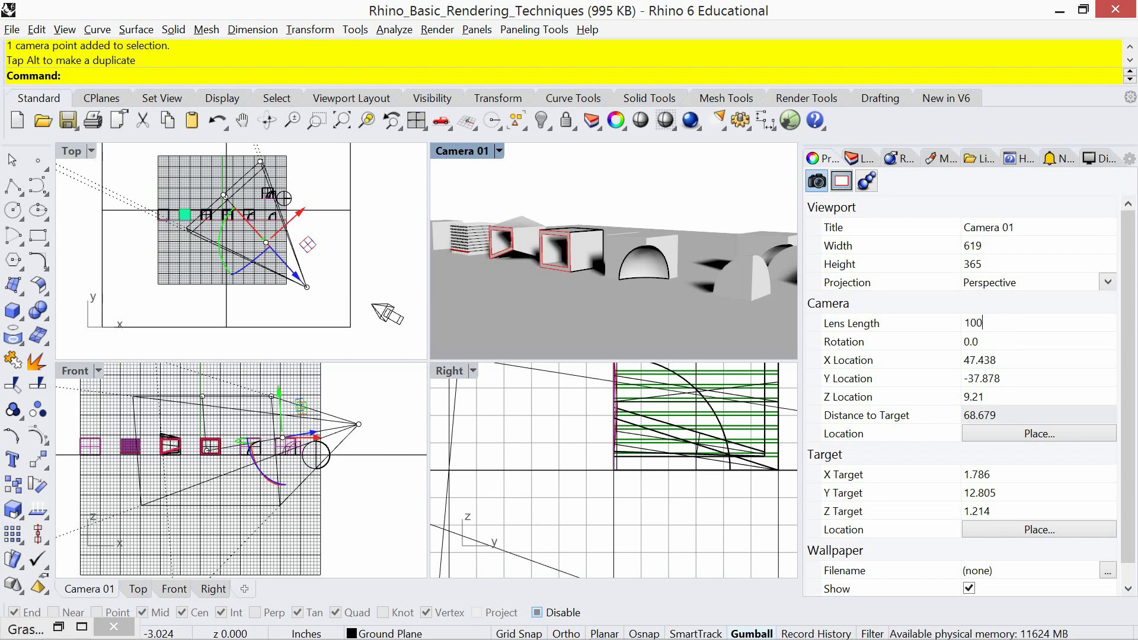
pyautogui.press('Return')
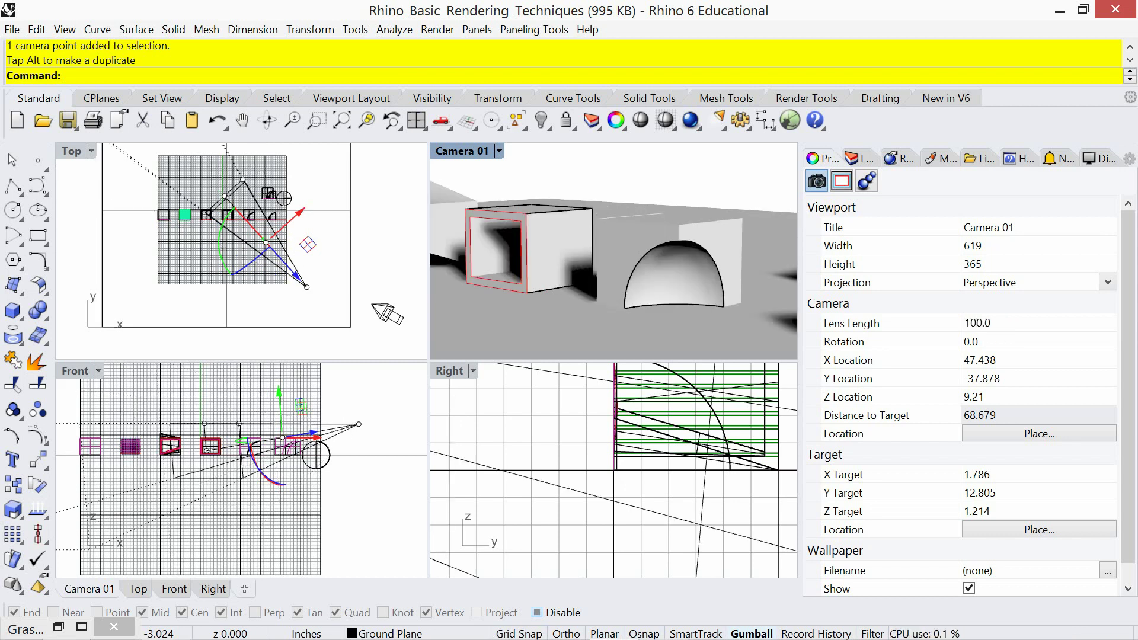
pyautogui.click(939, 318)
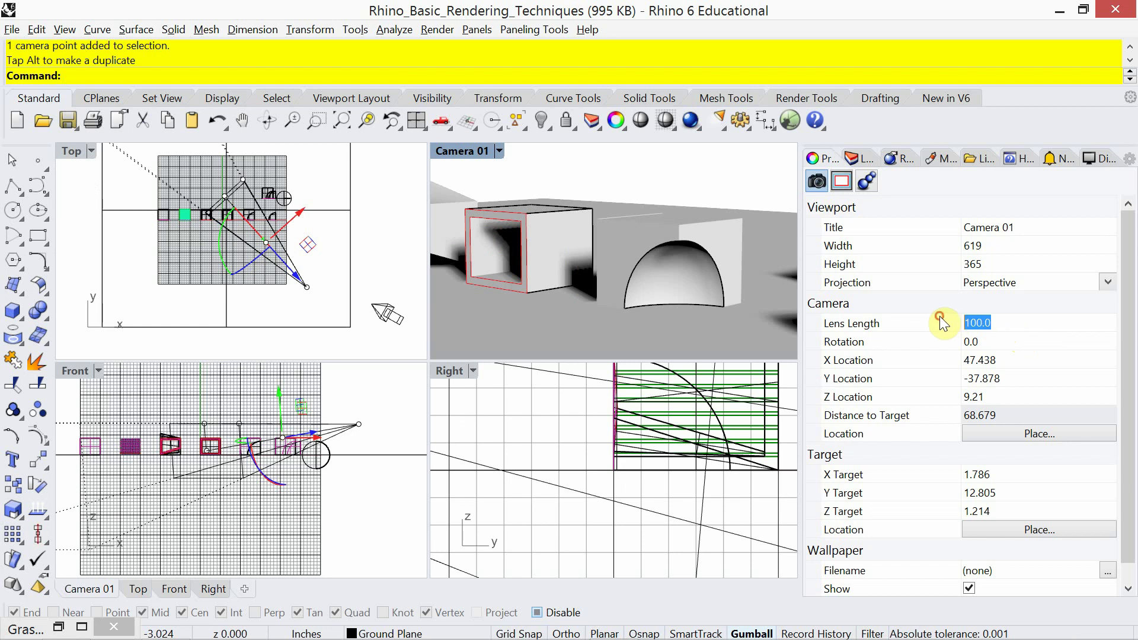
pyautogui.write('25')
pyautogui.press('Return')
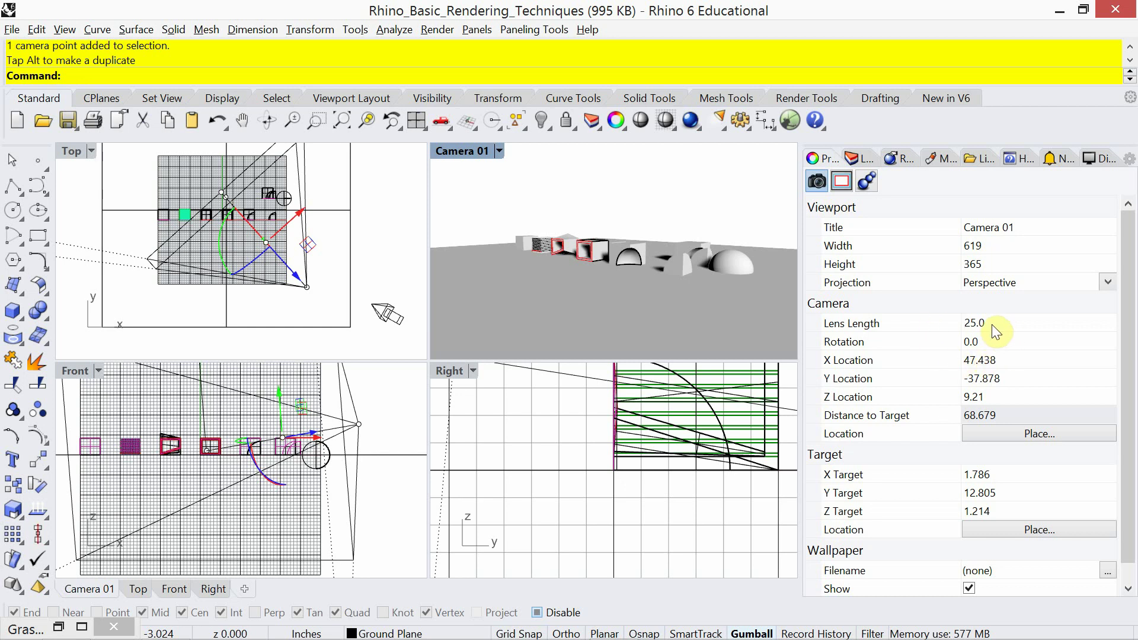
pyautogui.click(956, 322)
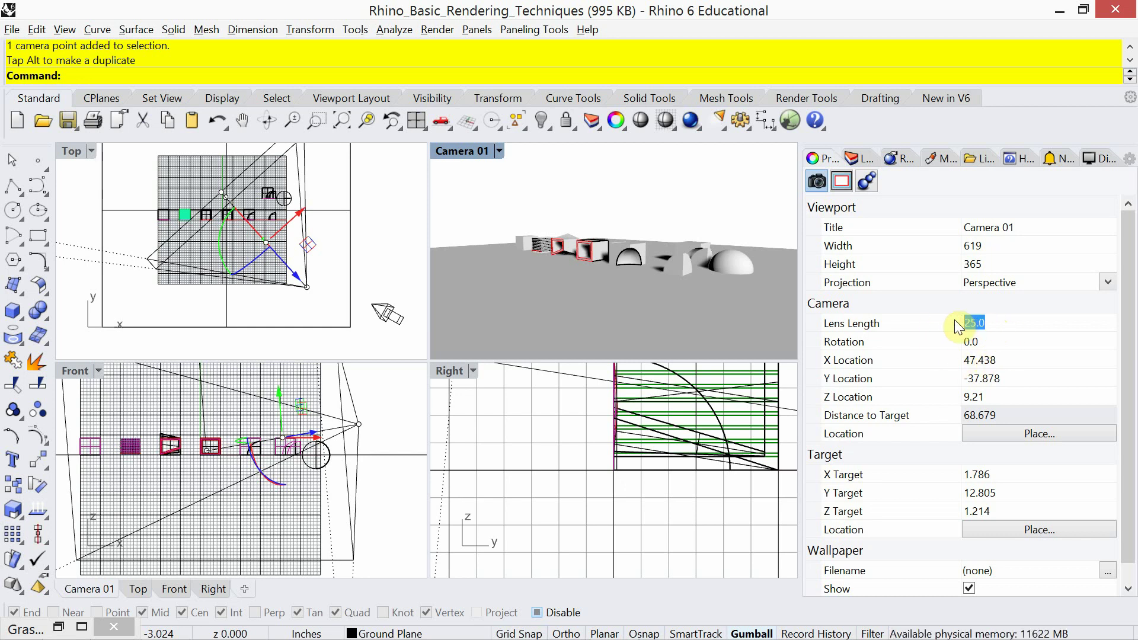
pyautogui.write('100')
pyautogui.press('Return')
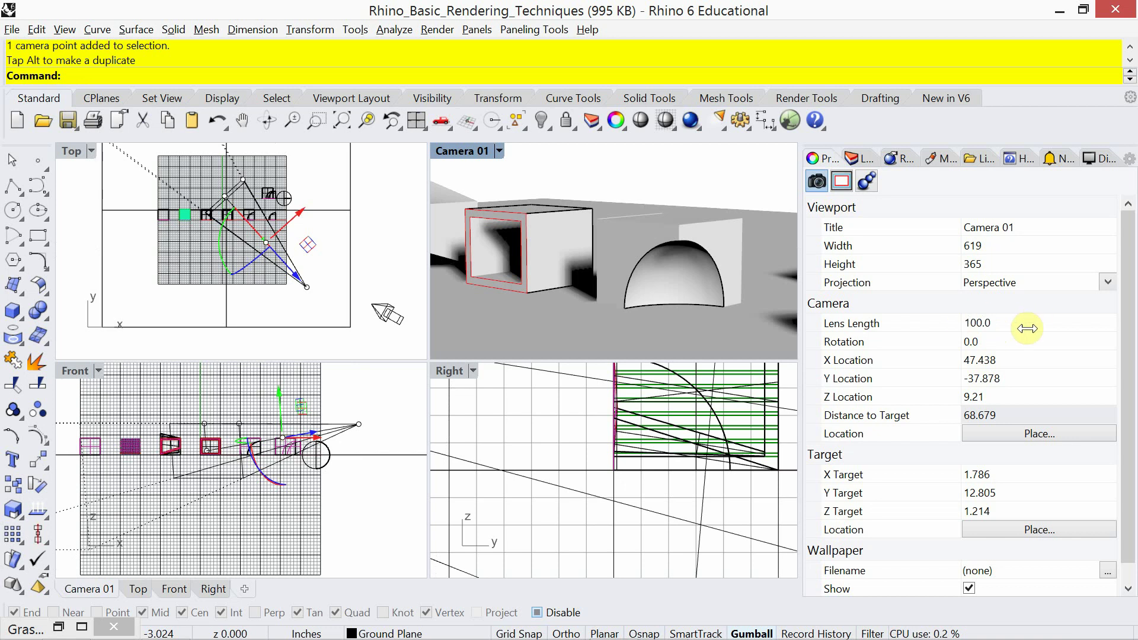
pyautogui.click(927, 321)
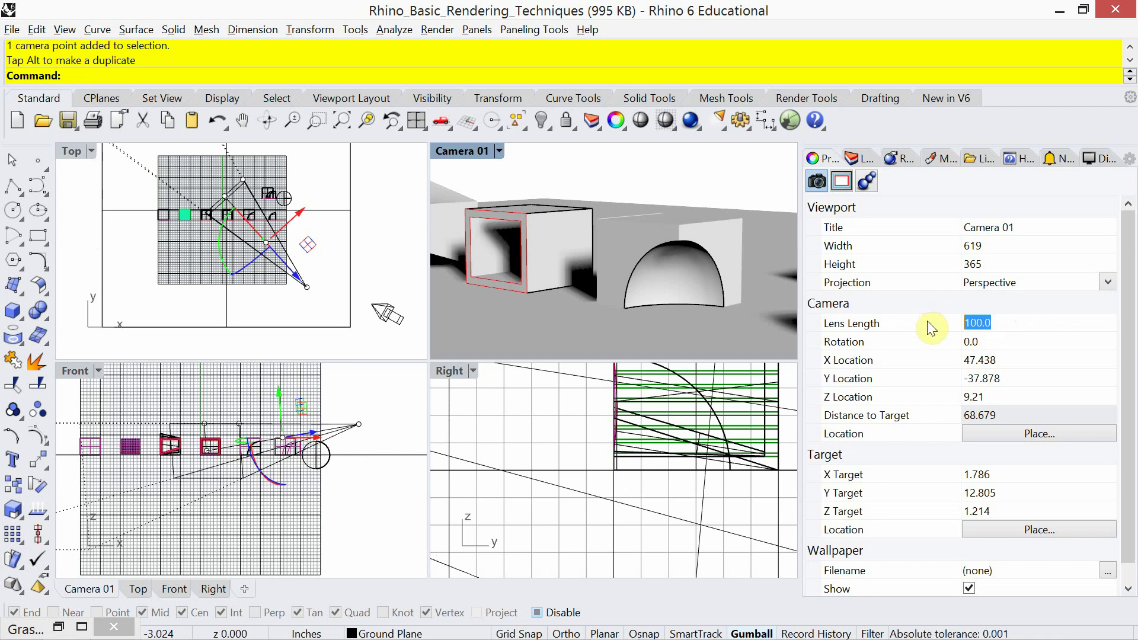
pyautogui.write('25')
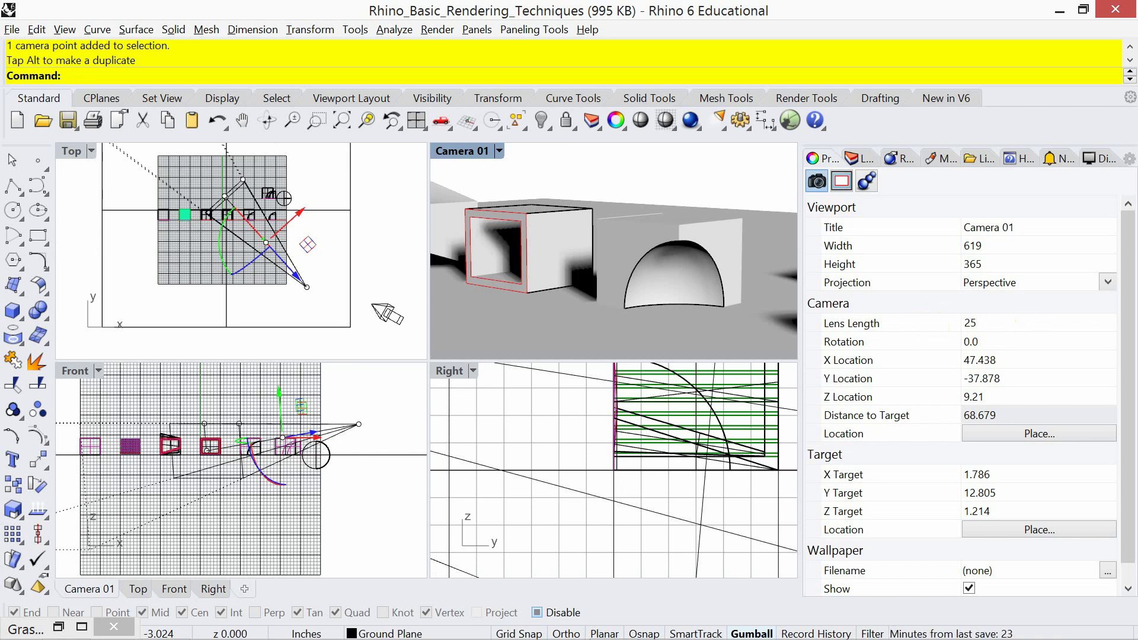
pyautogui.press('Return')
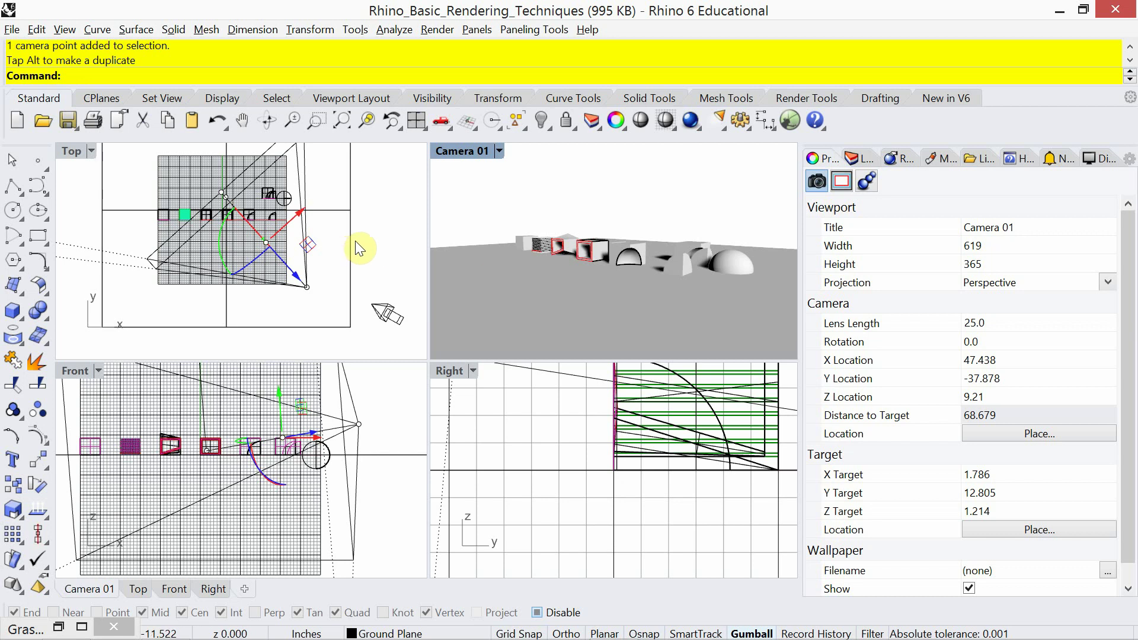
# - Drag Camera 01's camera point closer to the models in Top, then lower it in Front
pyautogui.moveTo(371, 240); pyautogui.dragTo(386, 265, button='right')
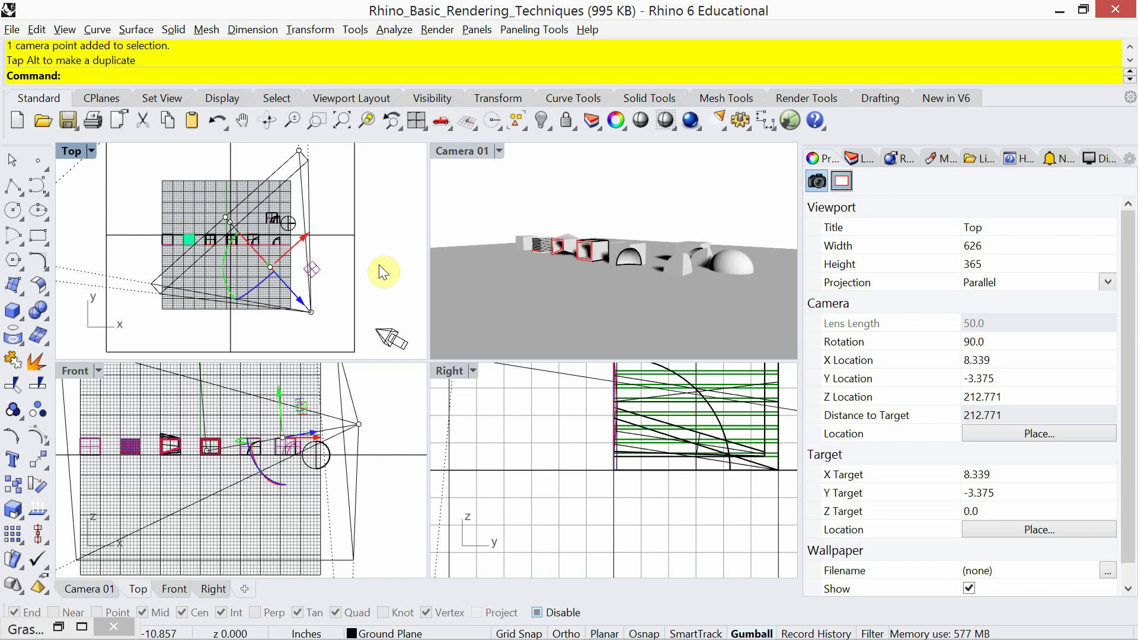
pyautogui.moveTo(368, 268); pyautogui.dragTo(379, 279, button='right')
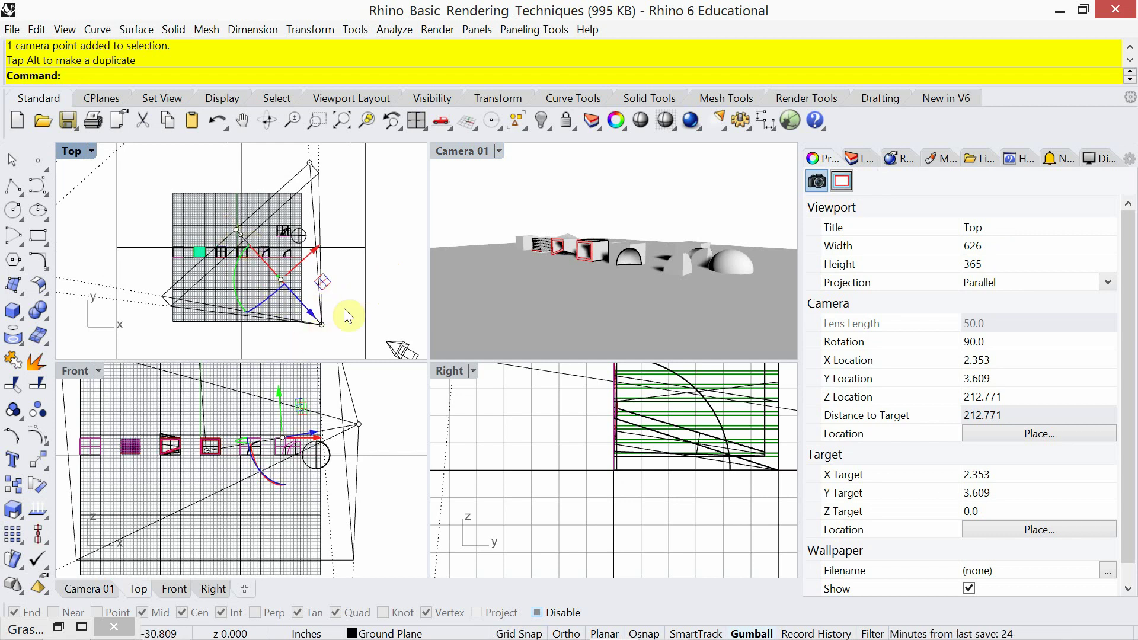
pyautogui.moveTo(393, 290); pyautogui.dragTo(343, 293, button='right')
pyautogui.scroll(-2, 369, 286)
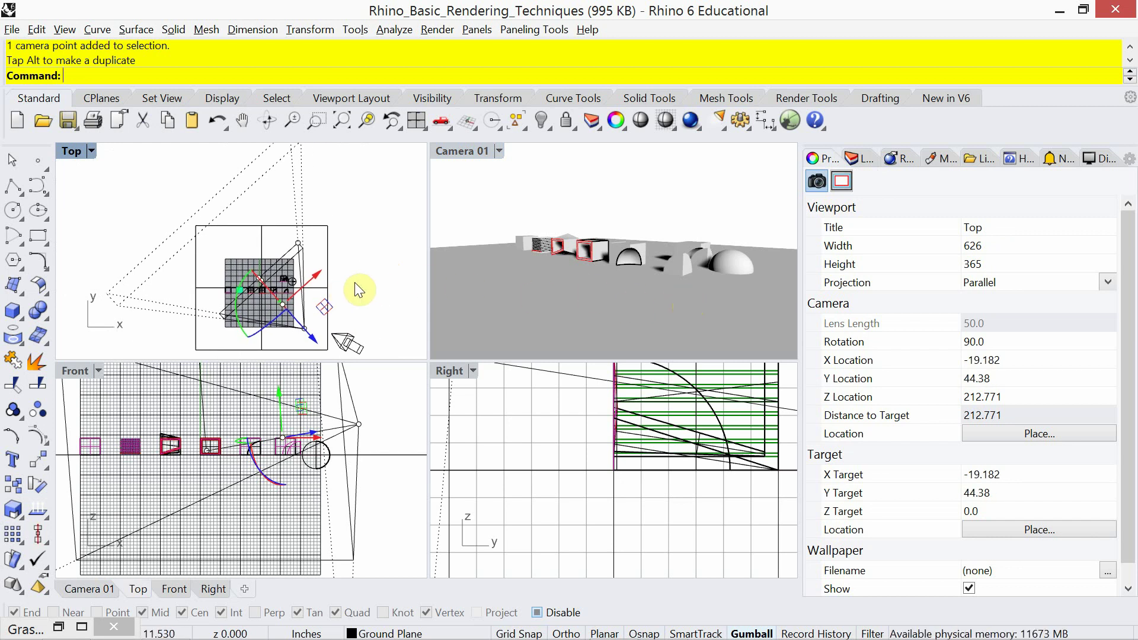
pyautogui.scroll(4, 287, 297)
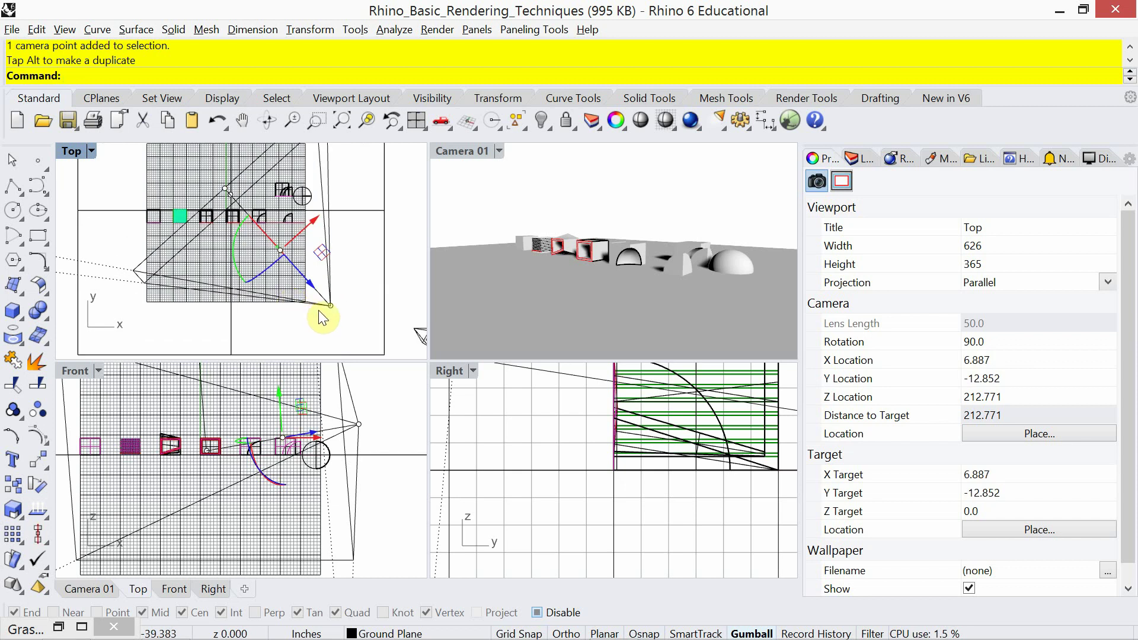
pyautogui.moveTo(329, 305); pyautogui.dragTo(317, 240)
pyautogui.scroll(2, 328, 512)
pyautogui.scroll(2, 270, 401)
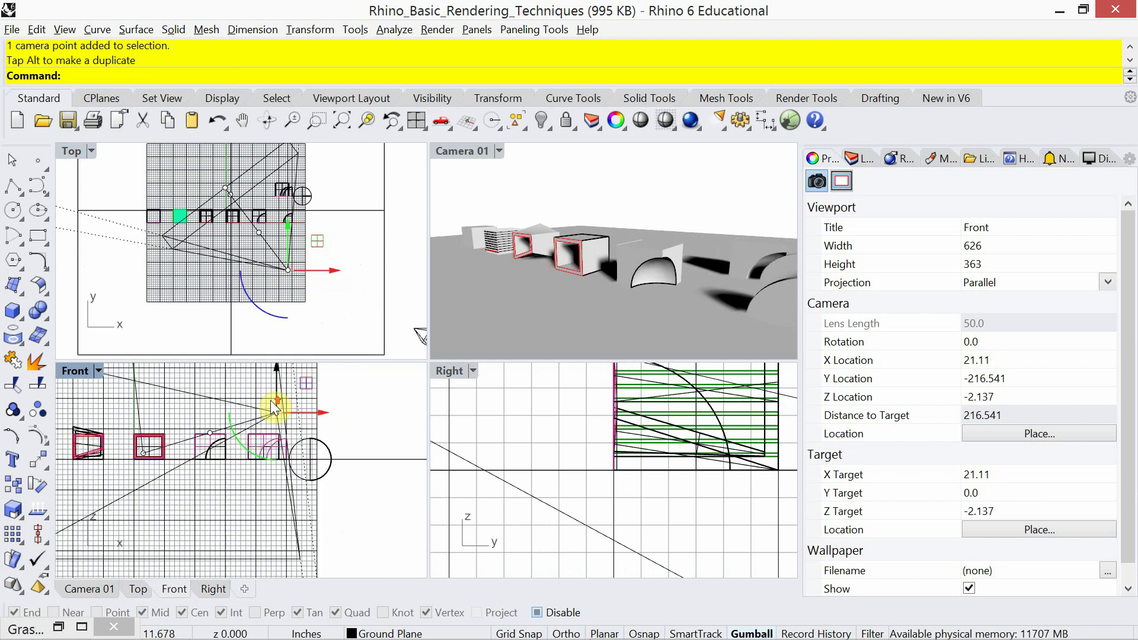
pyautogui.moveTo(276, 378); pyautogui.dragTo(276, 386)
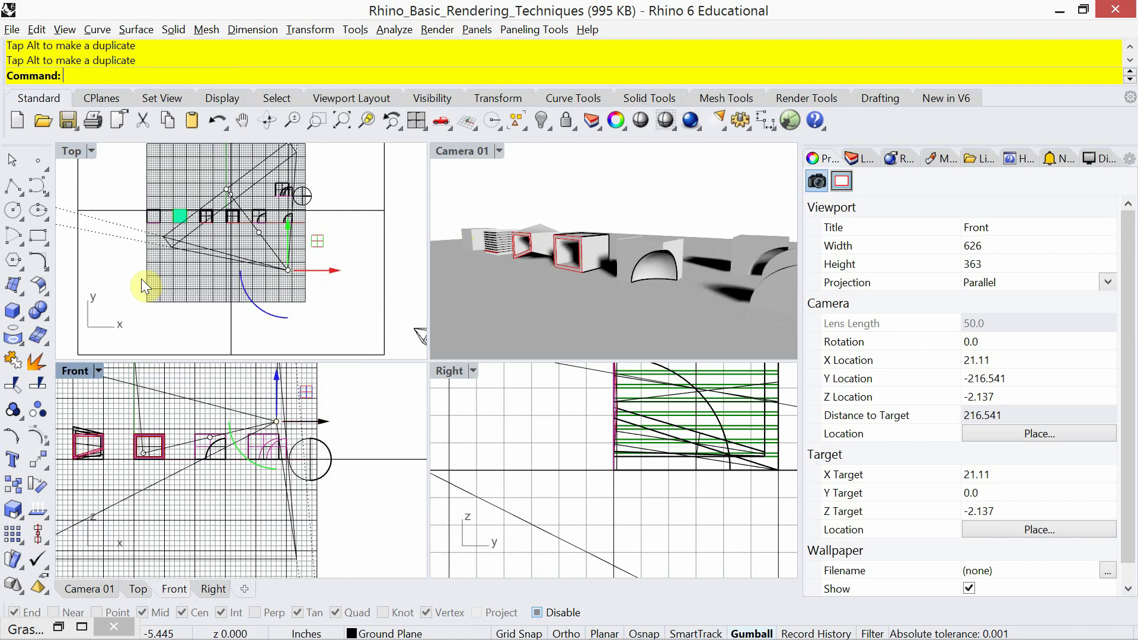
pyautogui.click(83, 628)
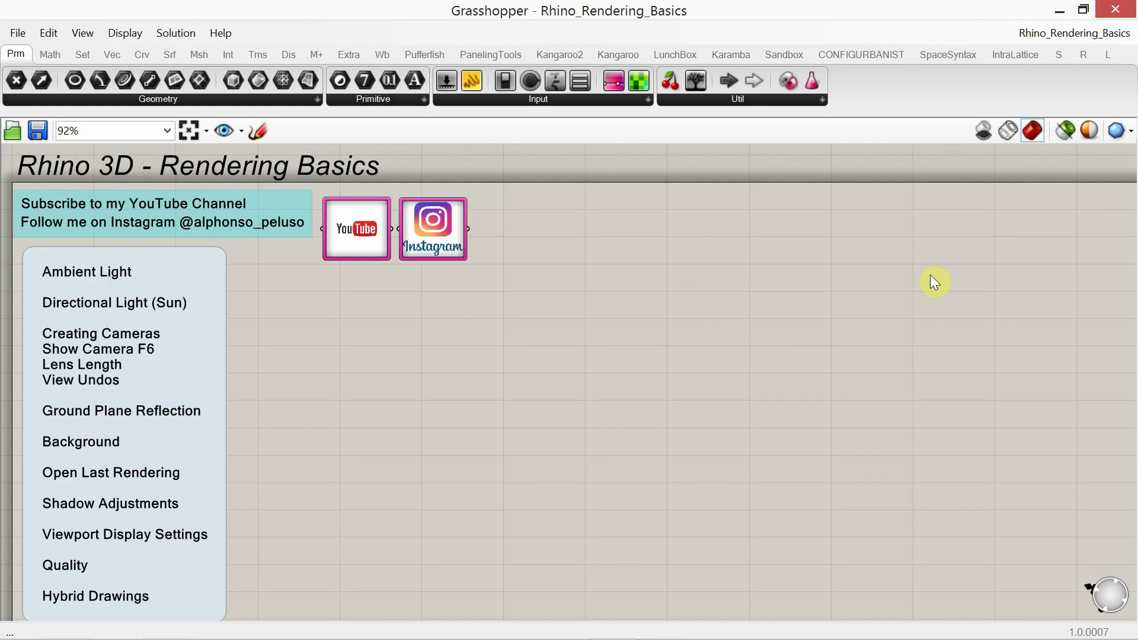
pyautogui.click(1083, 9)
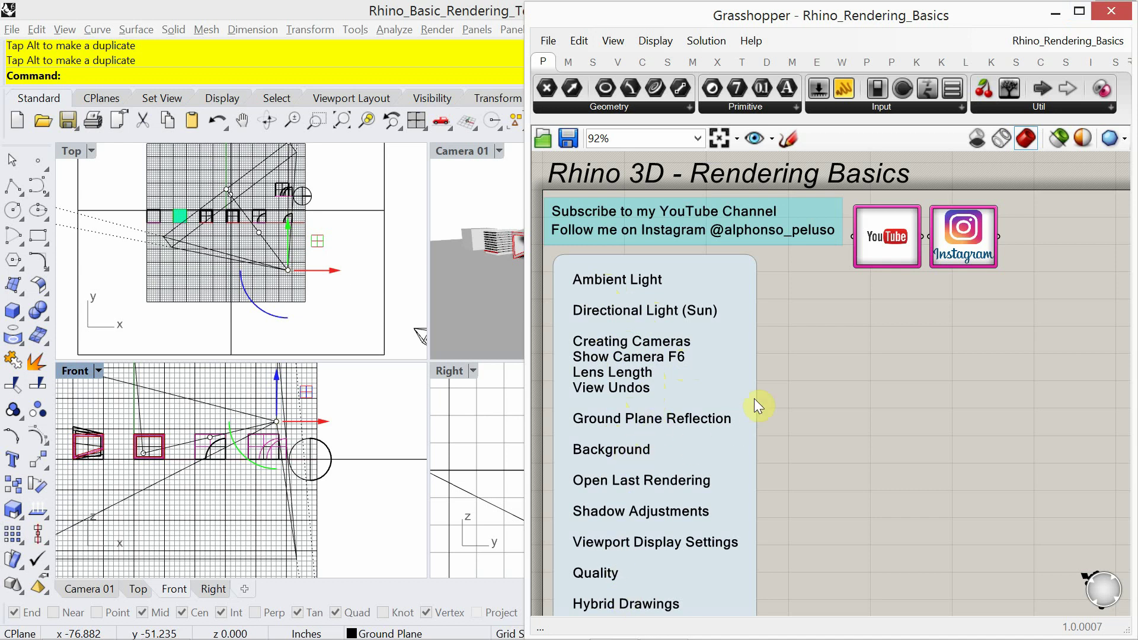
pyautogui.click(1080, 12)
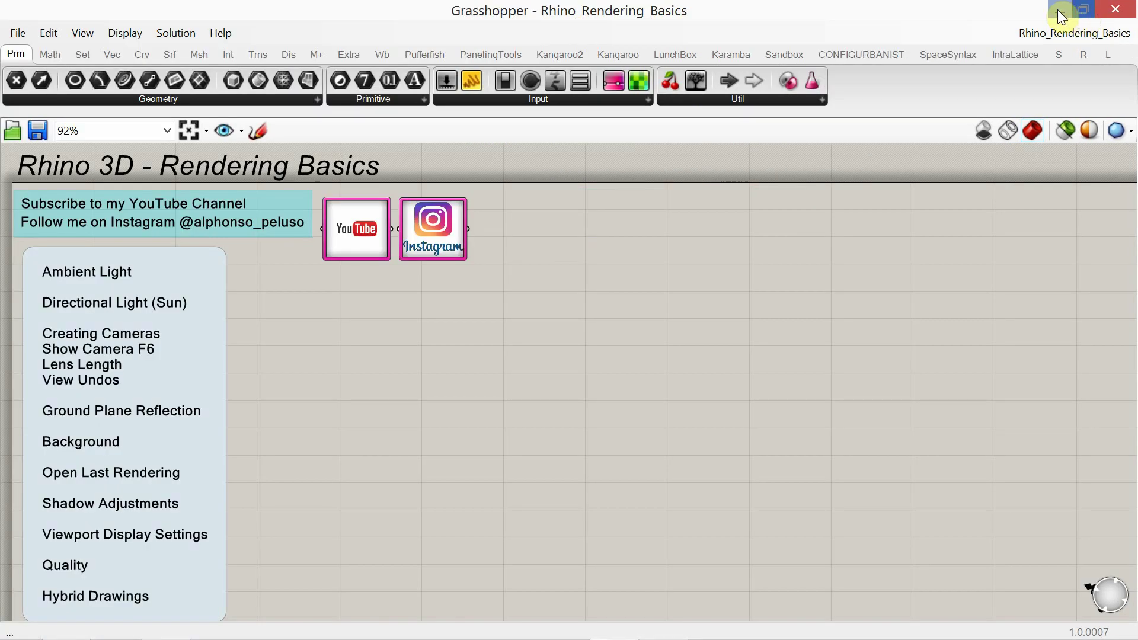
pyautogui.click(1059, 11)
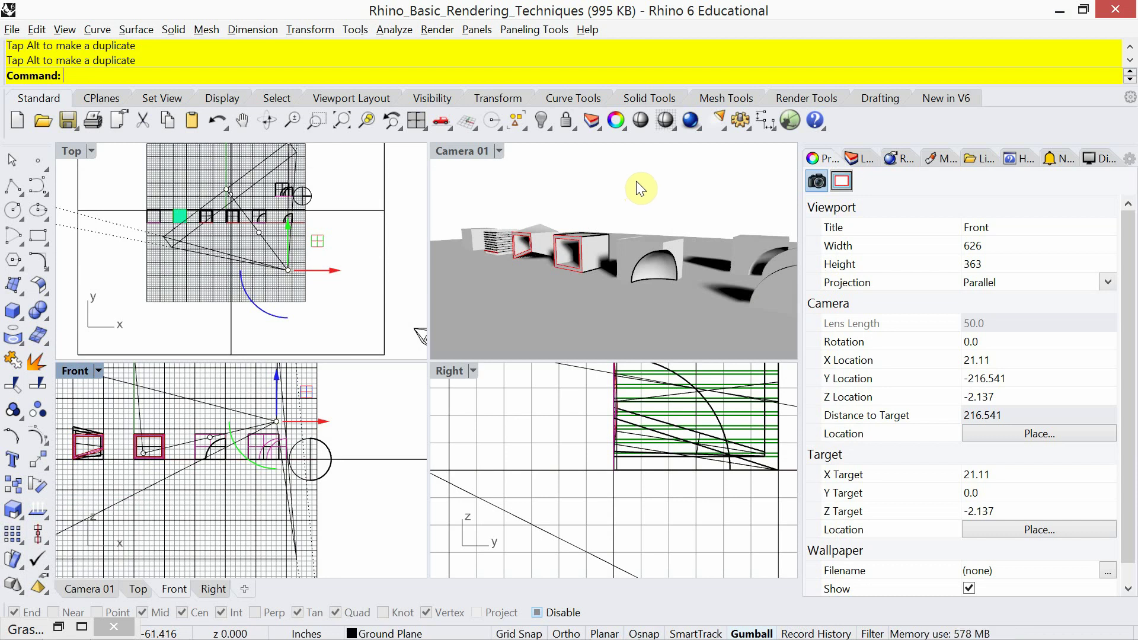
# - Close the earlier render, render the active Camera 01 view at 25 lens, and show the layer list
pyautogui.click(691, 120)
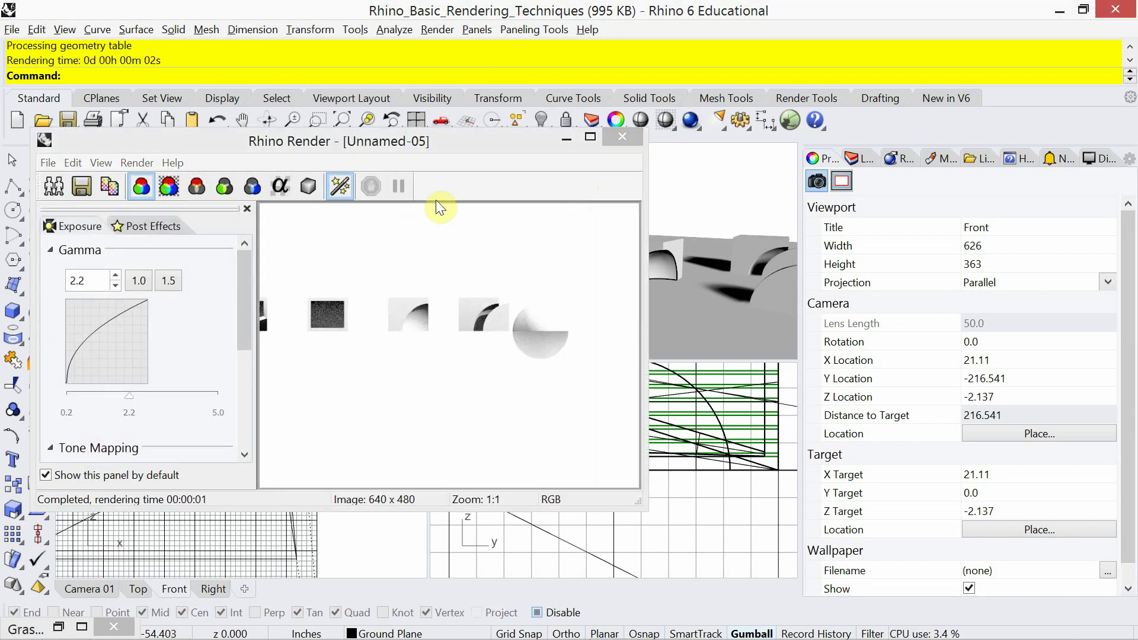
pyautogui.click(620, 141)
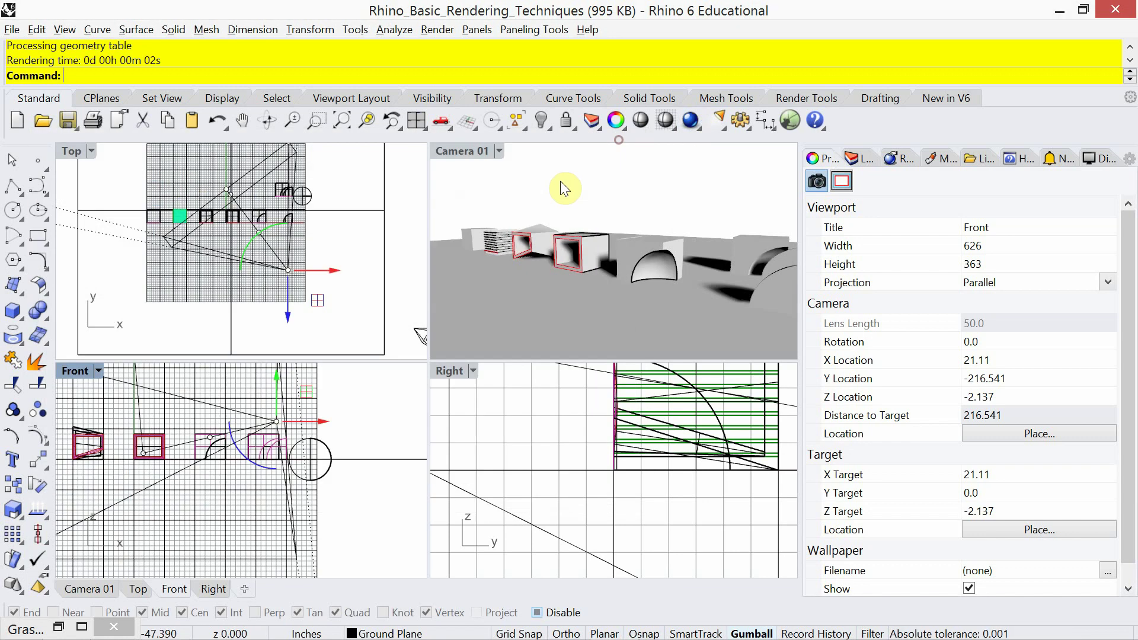
pyautogui.click(474, 154)
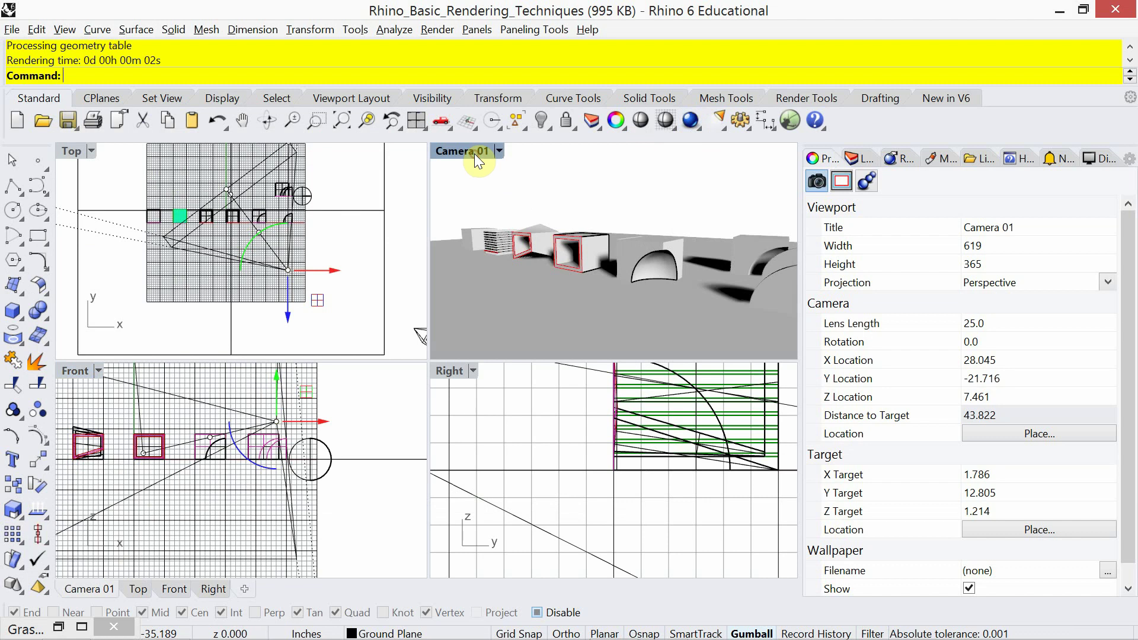
pyautogui.click(691, 120)
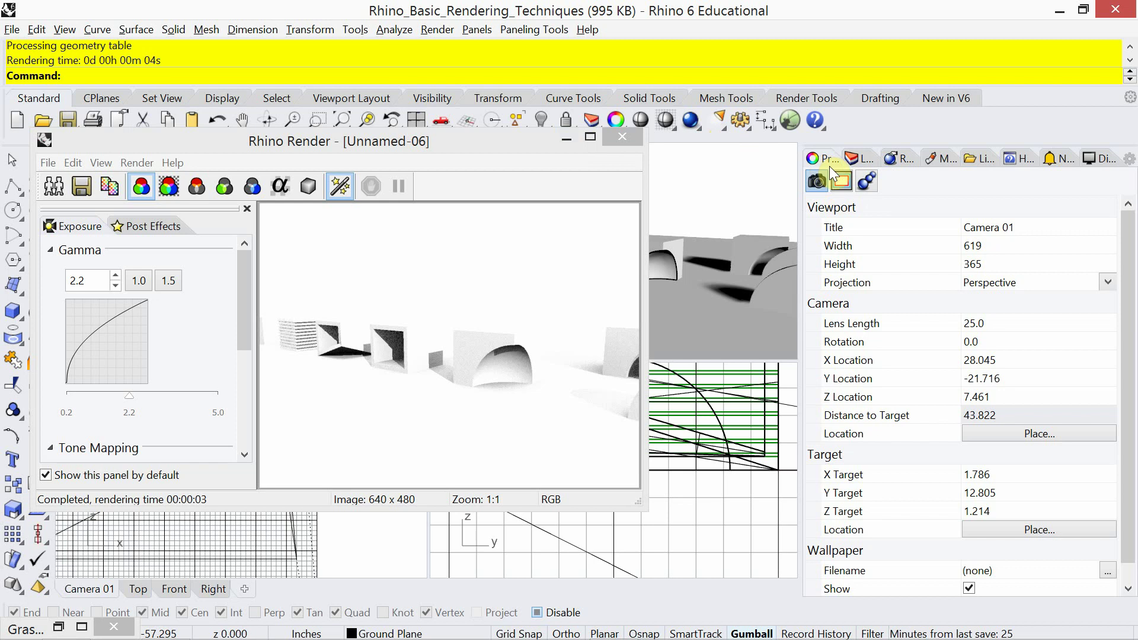
pyautogui.click(854, 160)
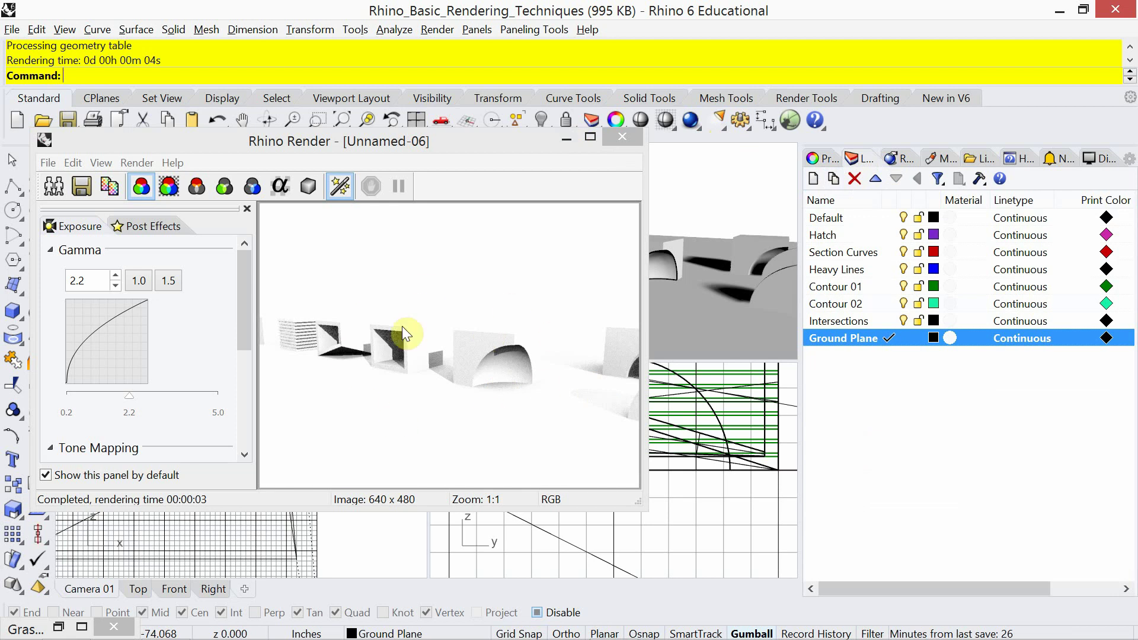
# - Minimize the Rhino Render window and briefly check the Default layer's material settings
pyautogui.click(567, 142)
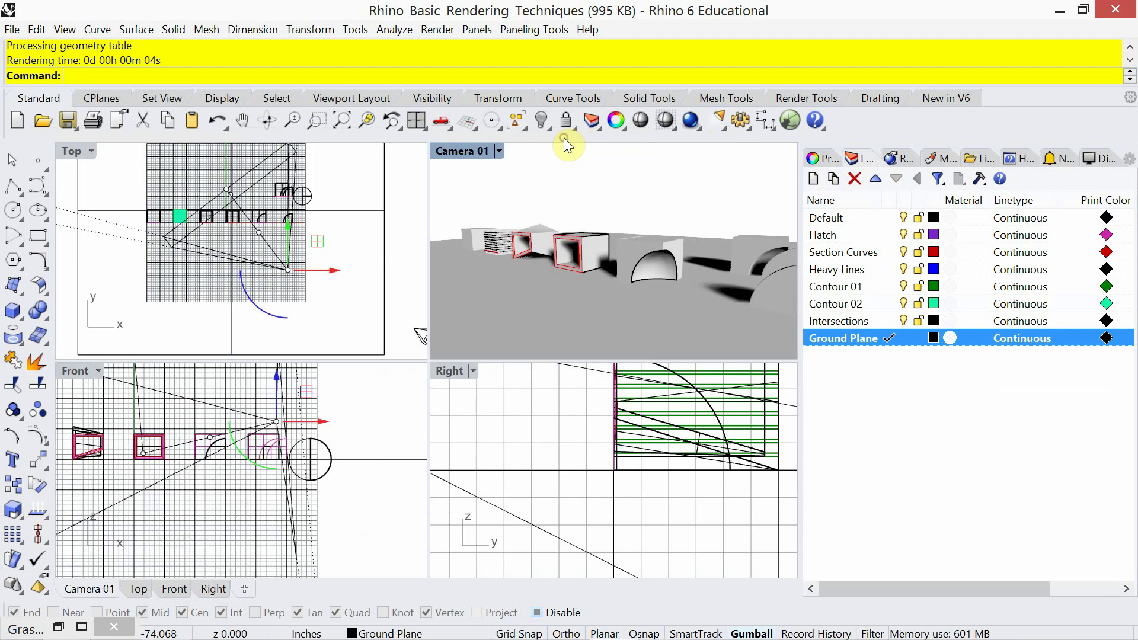
pyautogui.click(952, 218)
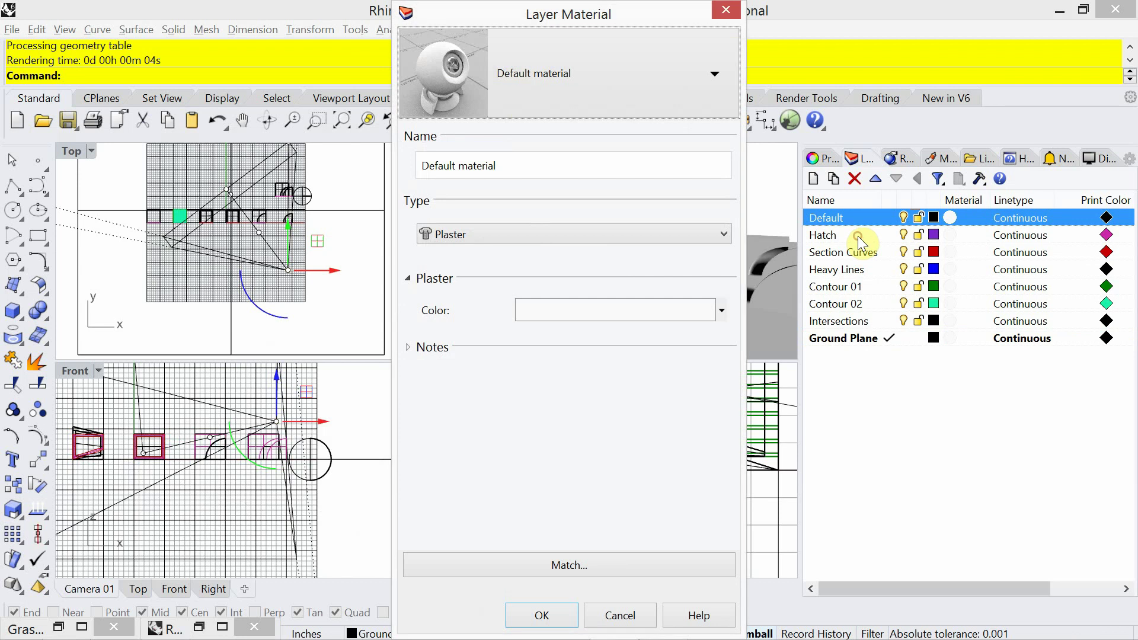
pyautogui.click(540, 614)
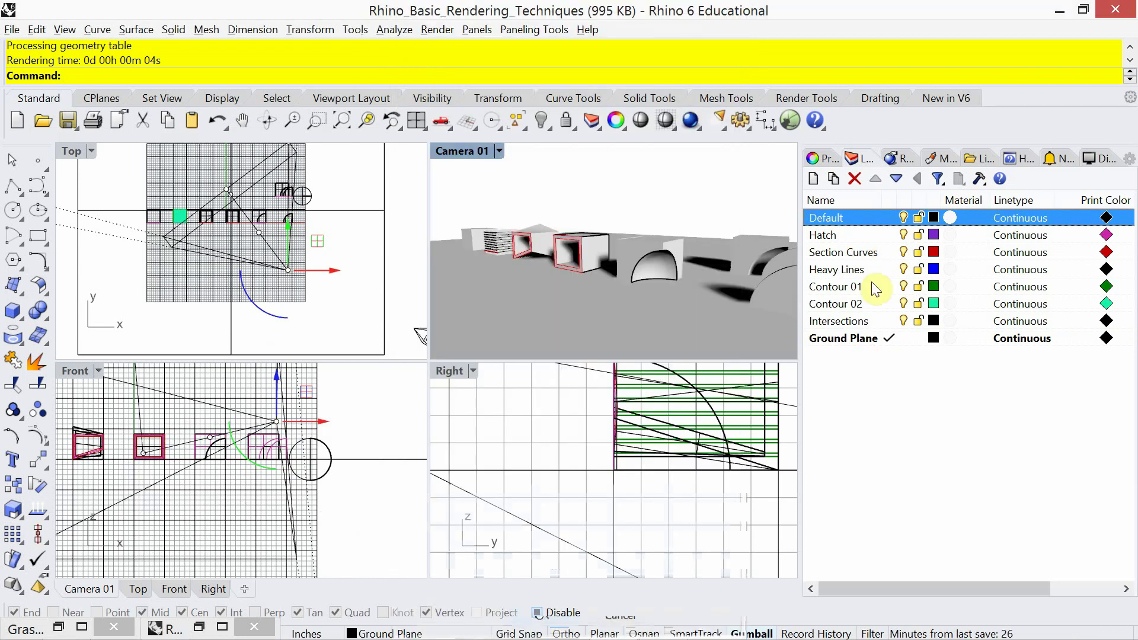
# - Select the Ground Plane layer and open its Layer Material dialog
pyautogui.click(873, 236)
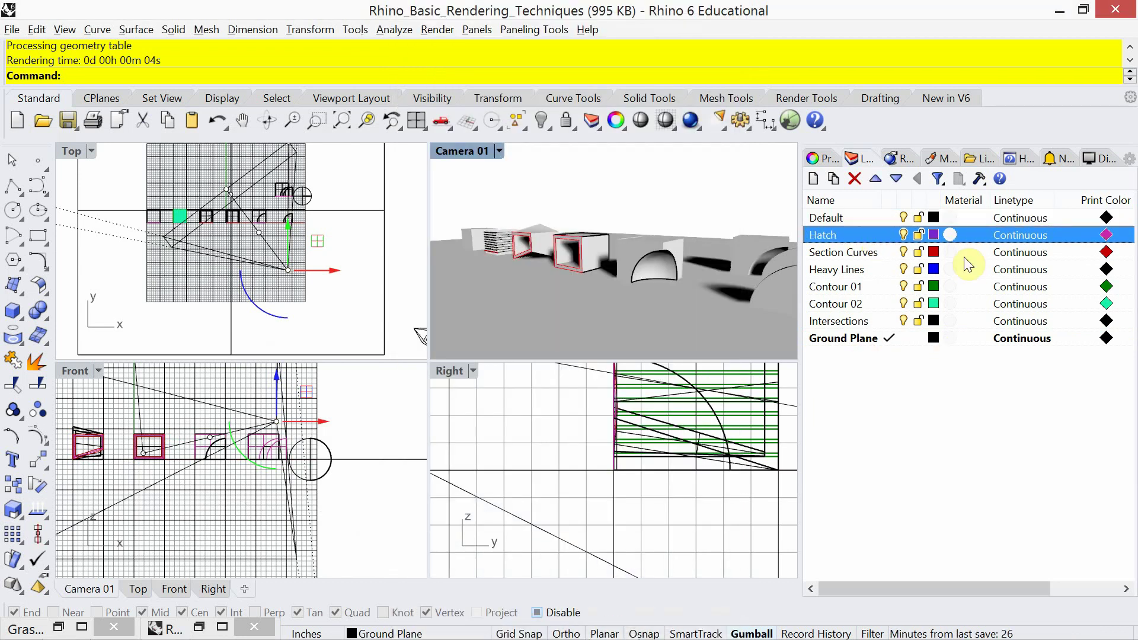
pyautogui.click(870, 220)
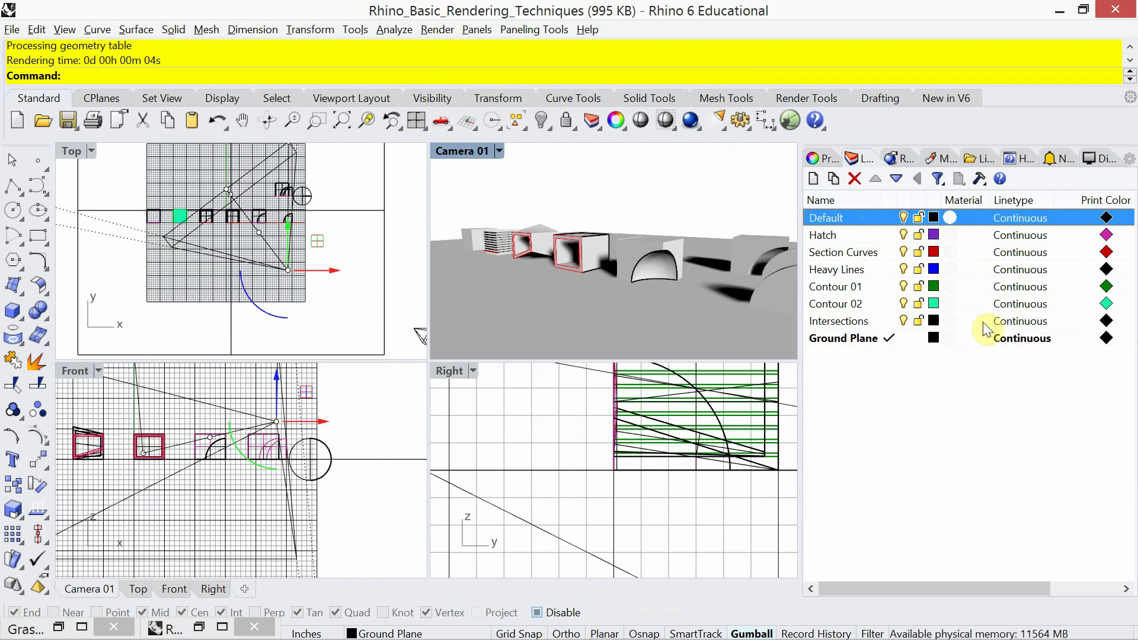
pyautogui.click(858, 338)
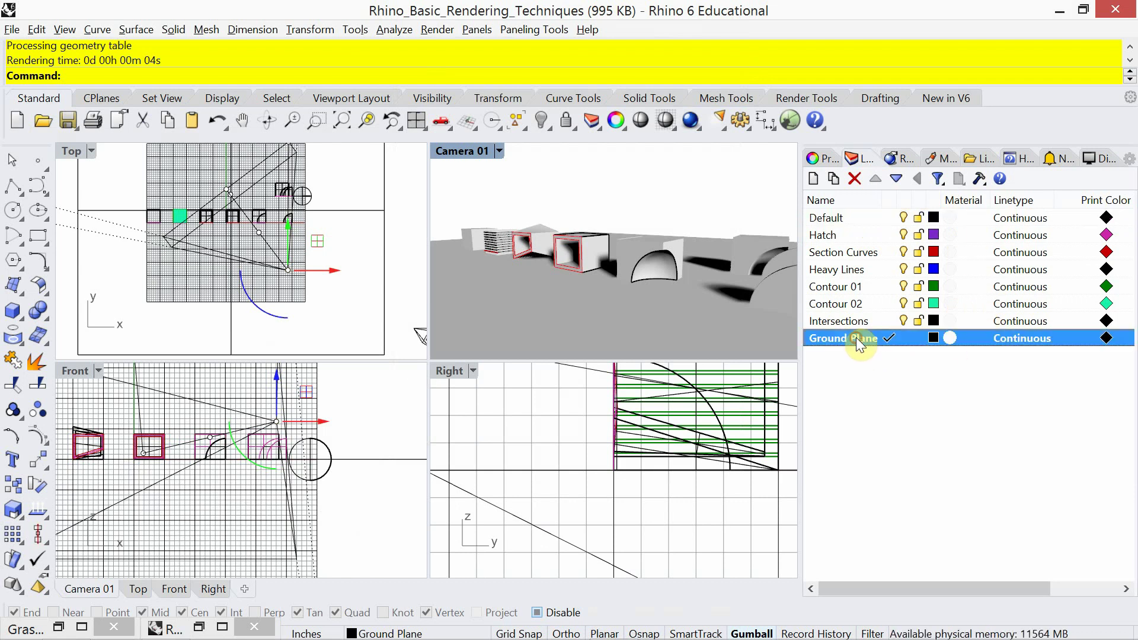
pyautogui.moveTo(951, 345)
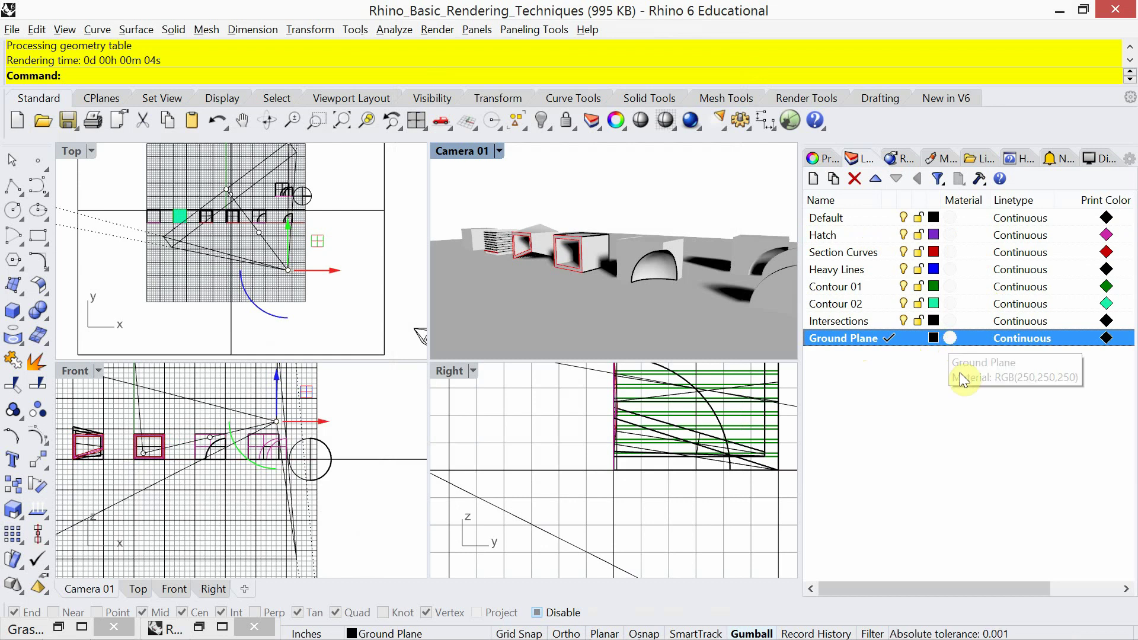
pyautogui.click(951, 339)
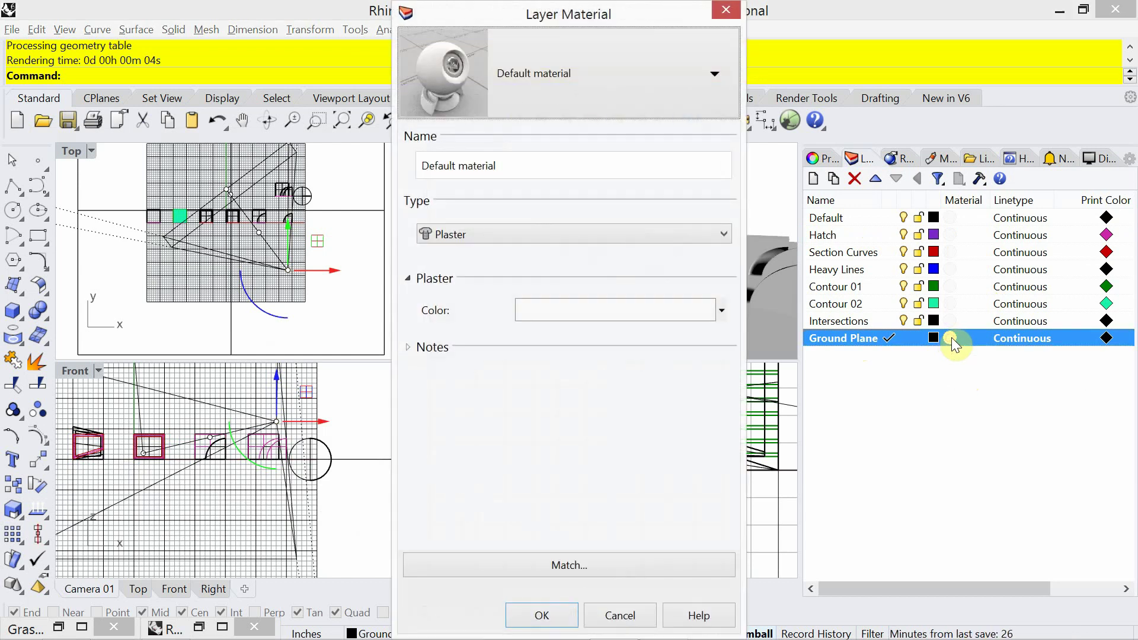
# - Create a new Custom material for the layer and name it 'Ground Plane'
pyautogui.click(635, 90)
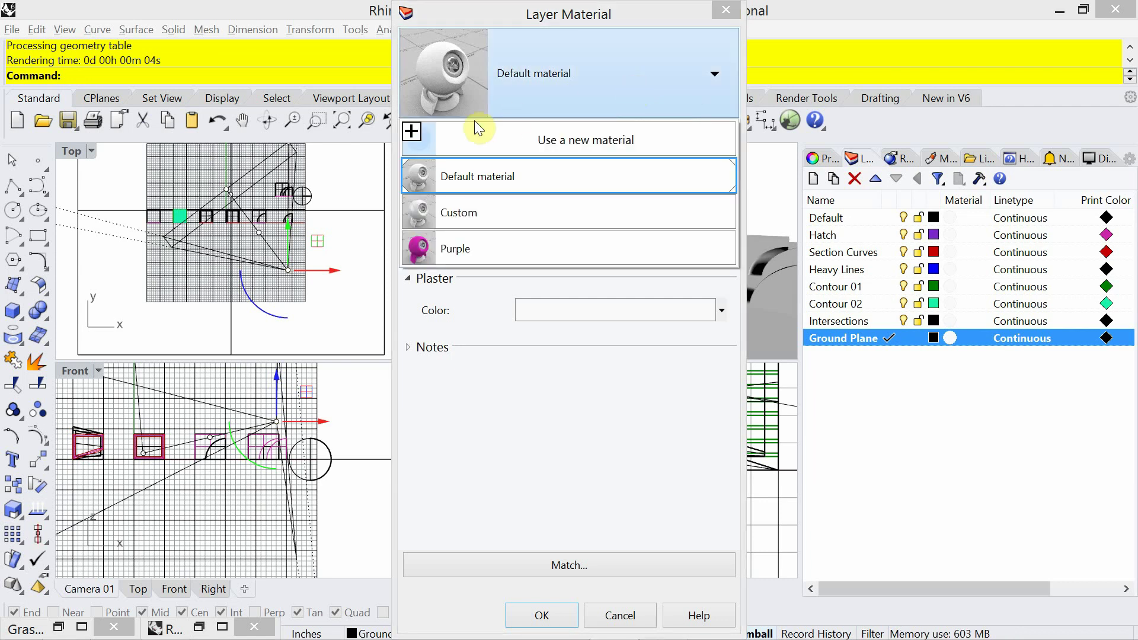
pyautogui.click(411, 135)
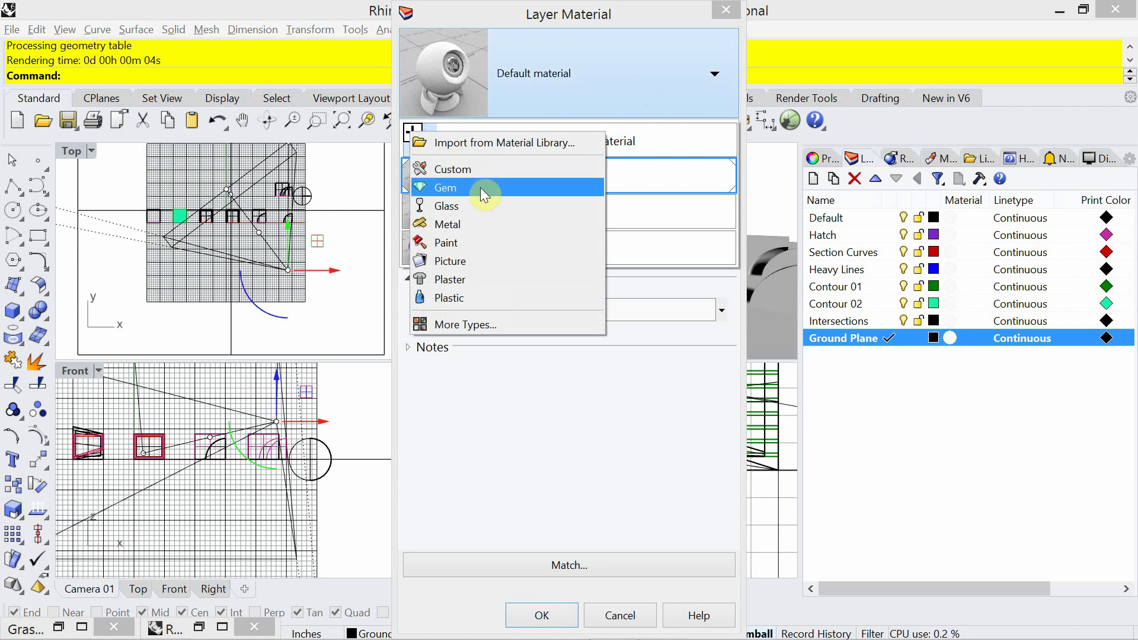
pyautogui.click(483, 172)
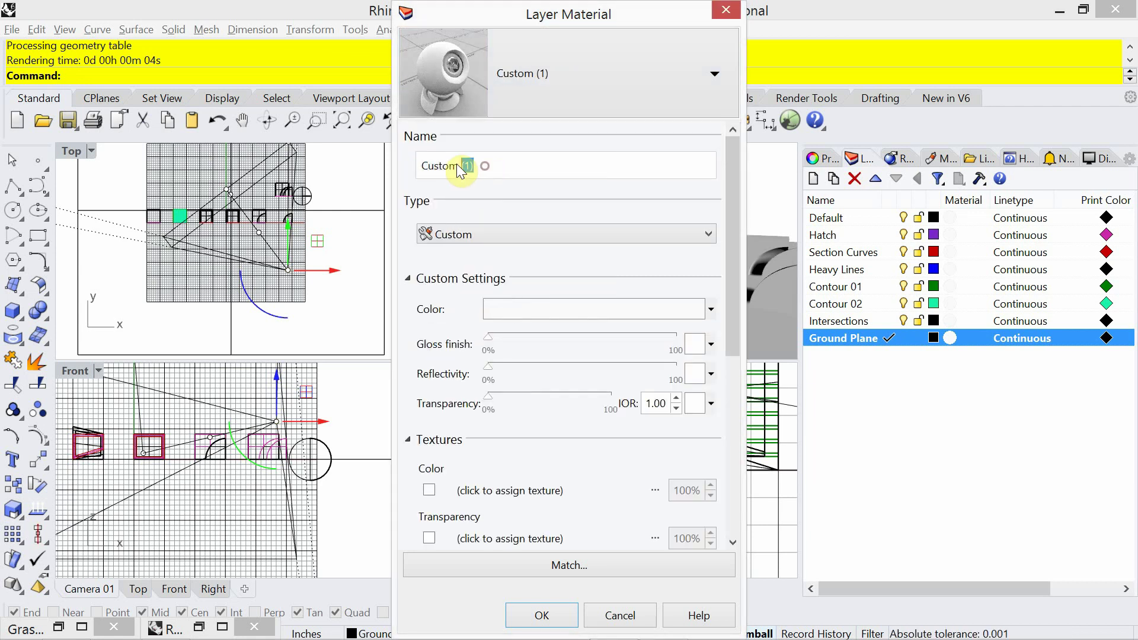
pyautogui.moveTo(475, 166); pyautogui.dragTo(393, 152)
pyautogui.write('Groun')
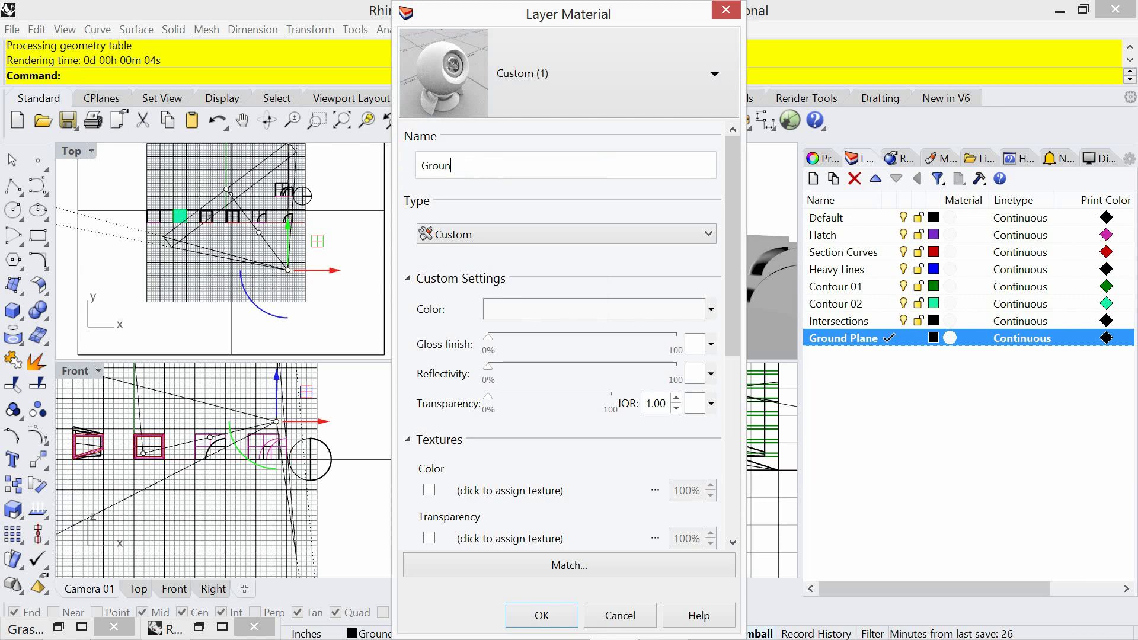
pyautogui.write('d Plane')
pyautogui.click(514, 261)
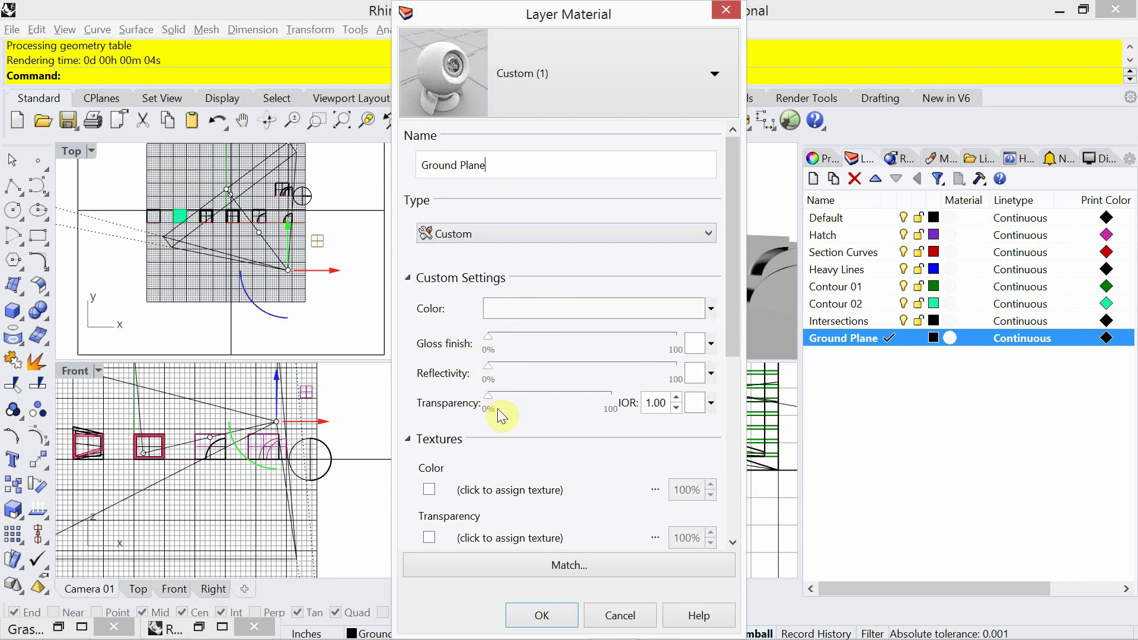
# - Set the material's gloss finish to 54% and reflectivity to 100%, then apply it
pyautogui.moveTo(488, 336); pyautogui.dragTo(591, 367)
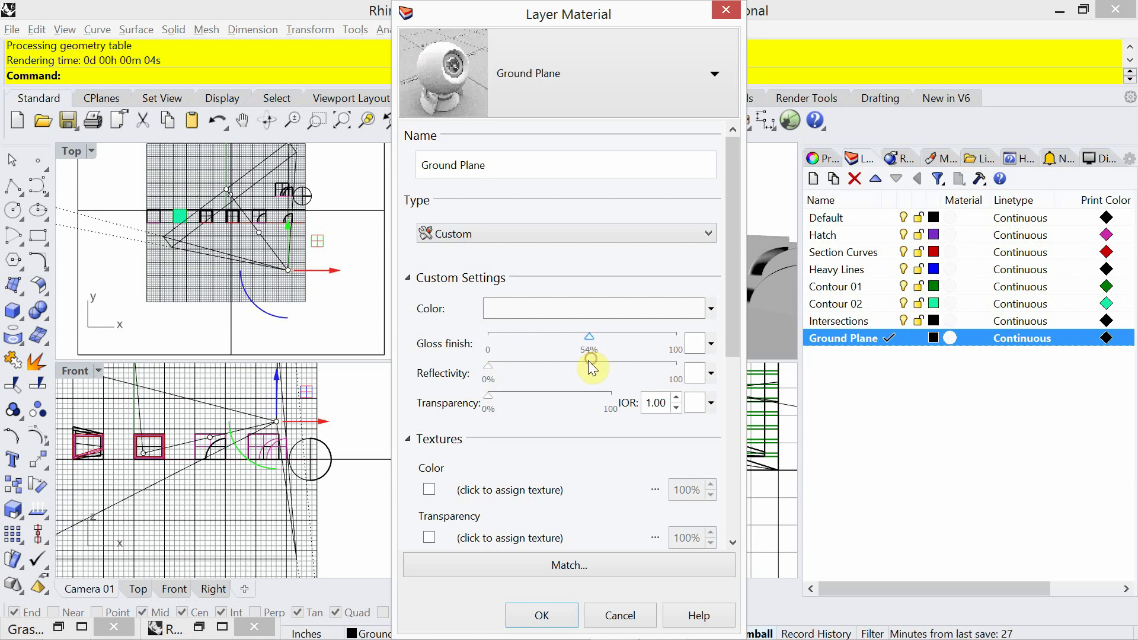
pyautogui.moveTo(489, 372); pyautogui.dragTo(685, 407)
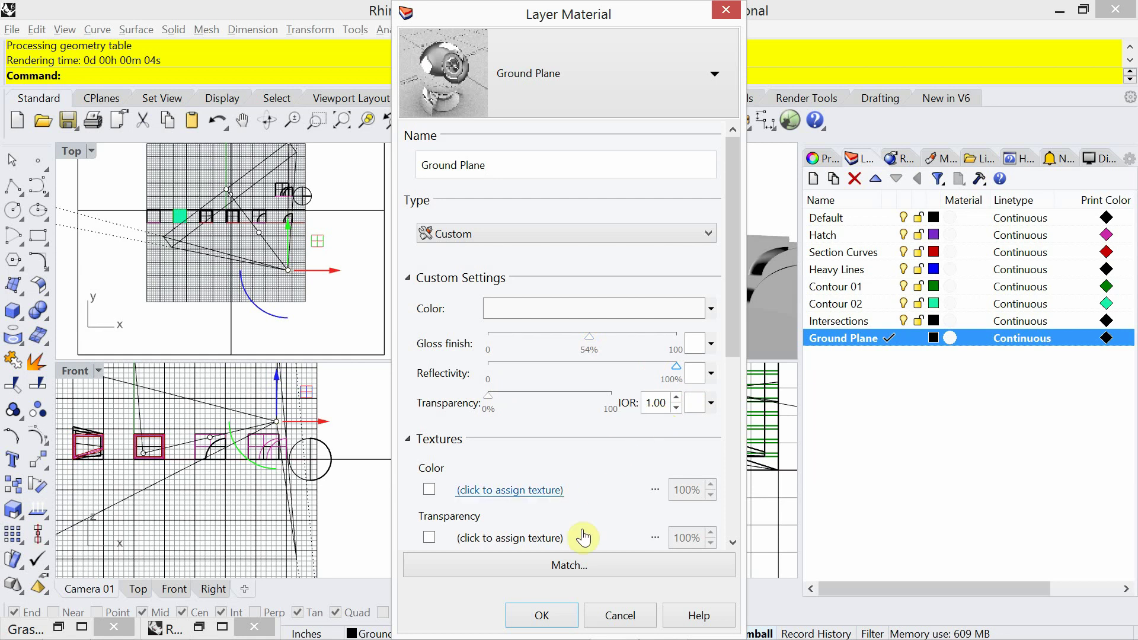
pyautogui.click(543, 614)
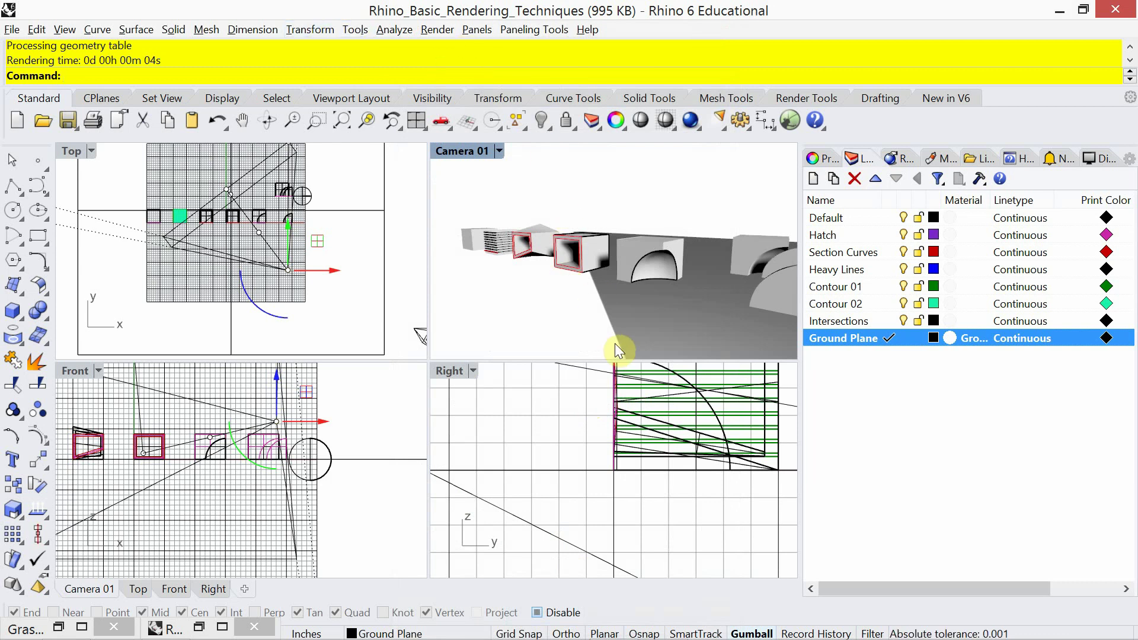
# - Reopen the last rendering, clone it for comparison, and re-render with the glossy ground
pyautogui.click(438, 31)
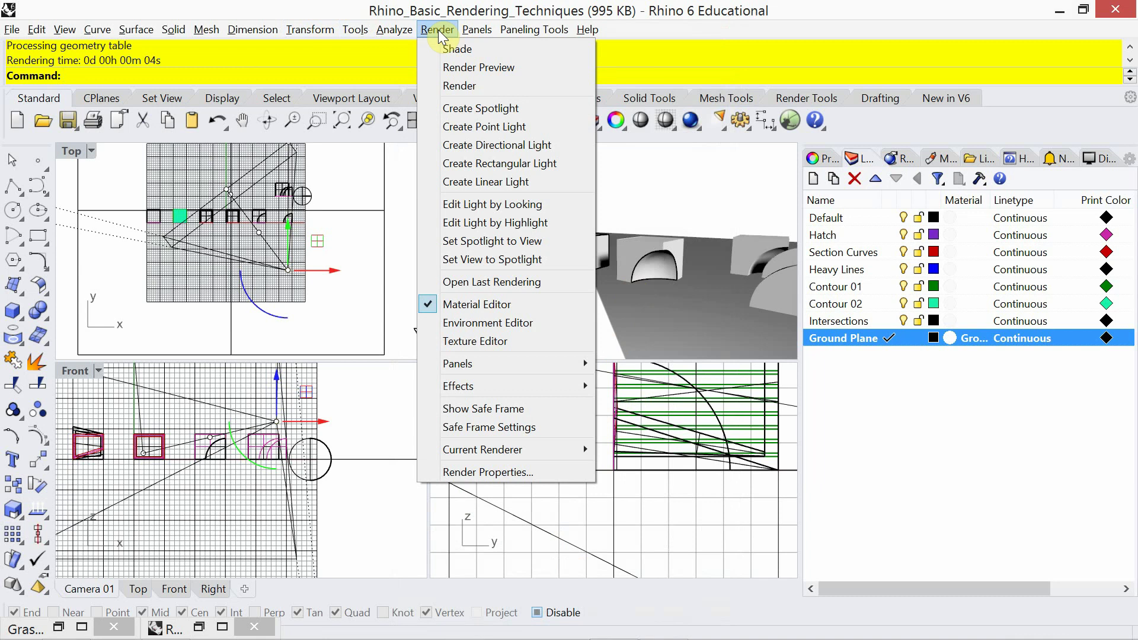
pyautogui.click(521, 282)
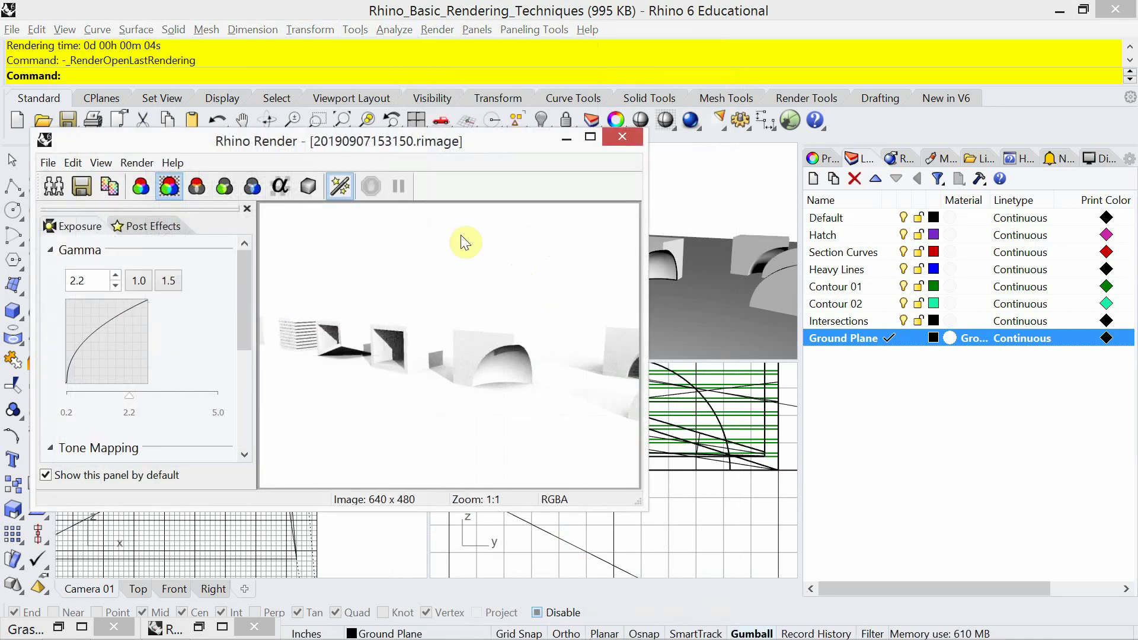
pyautogui.moveTo(465, 145); pyautogui.dragTo(425, 133)
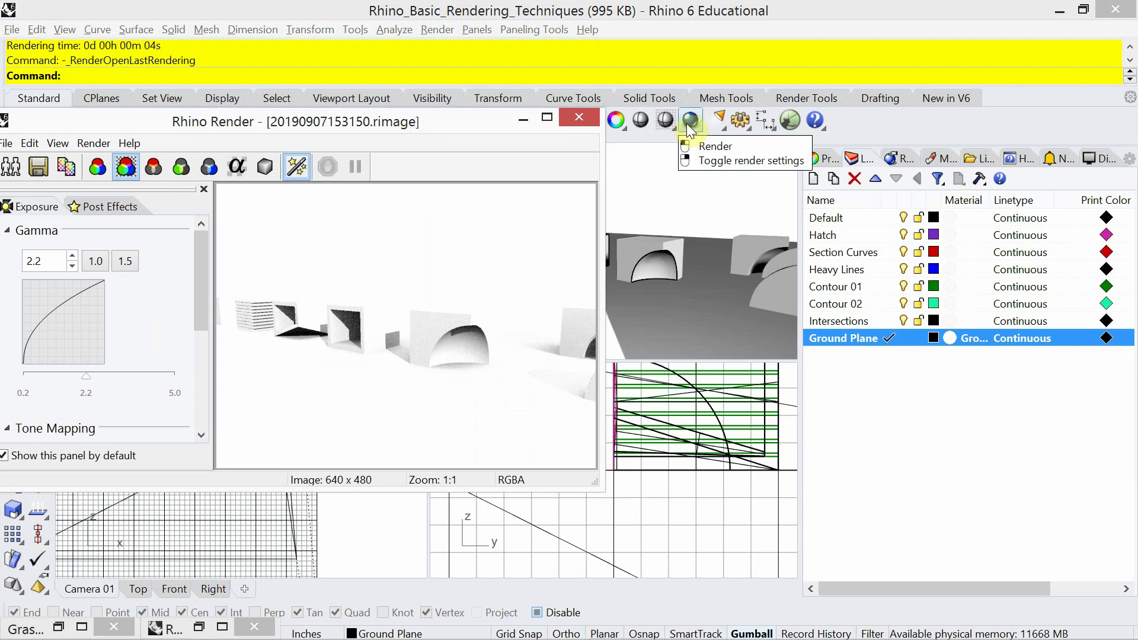
pyautogui.click(10, 167)
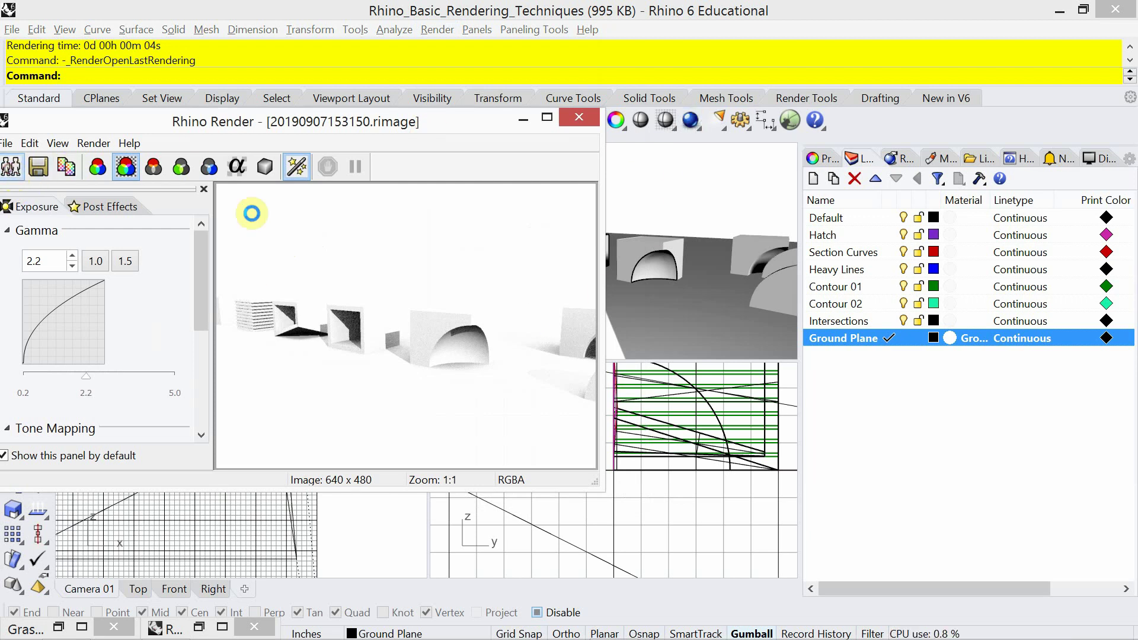
pyautogui.moveTo(432, 122); pyautogui.dragTo(432, 179)
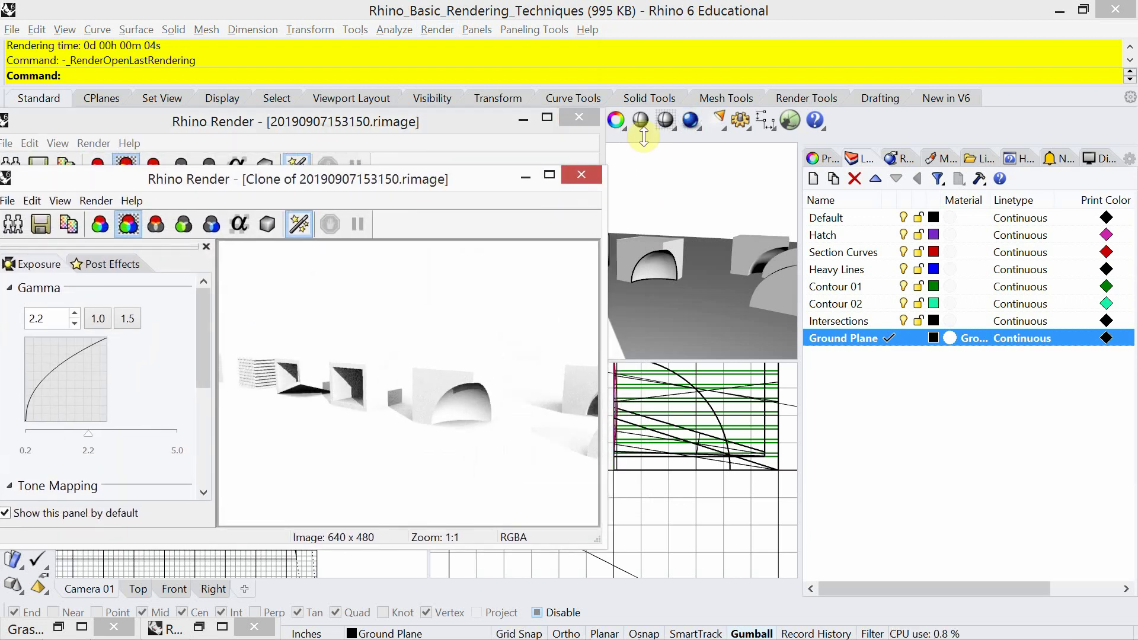
pyautogui.click(691, 121)
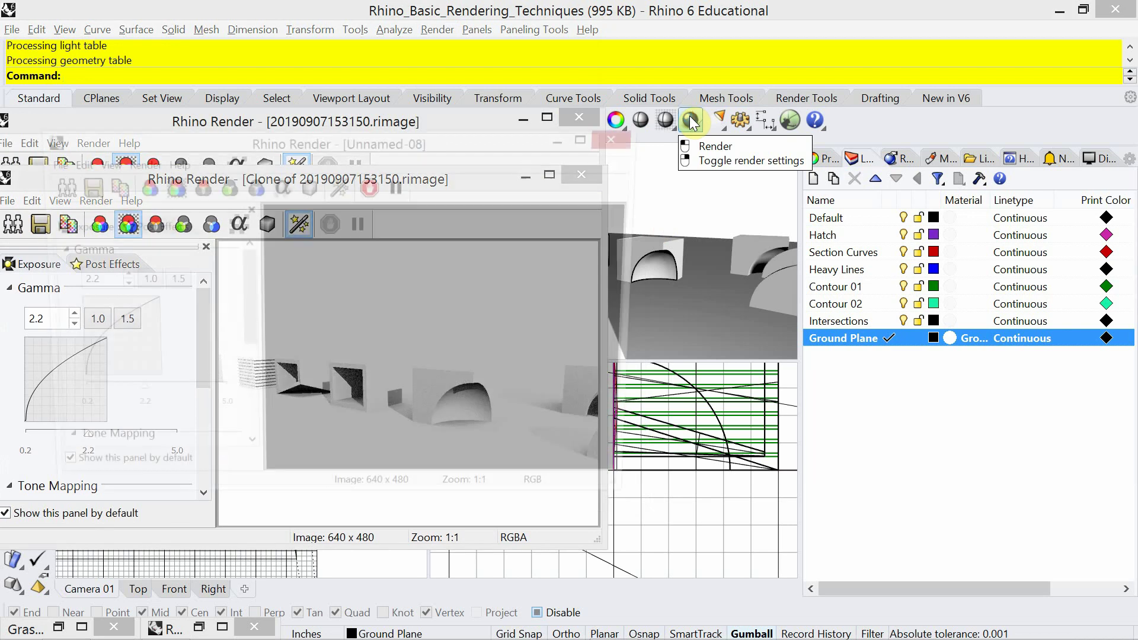
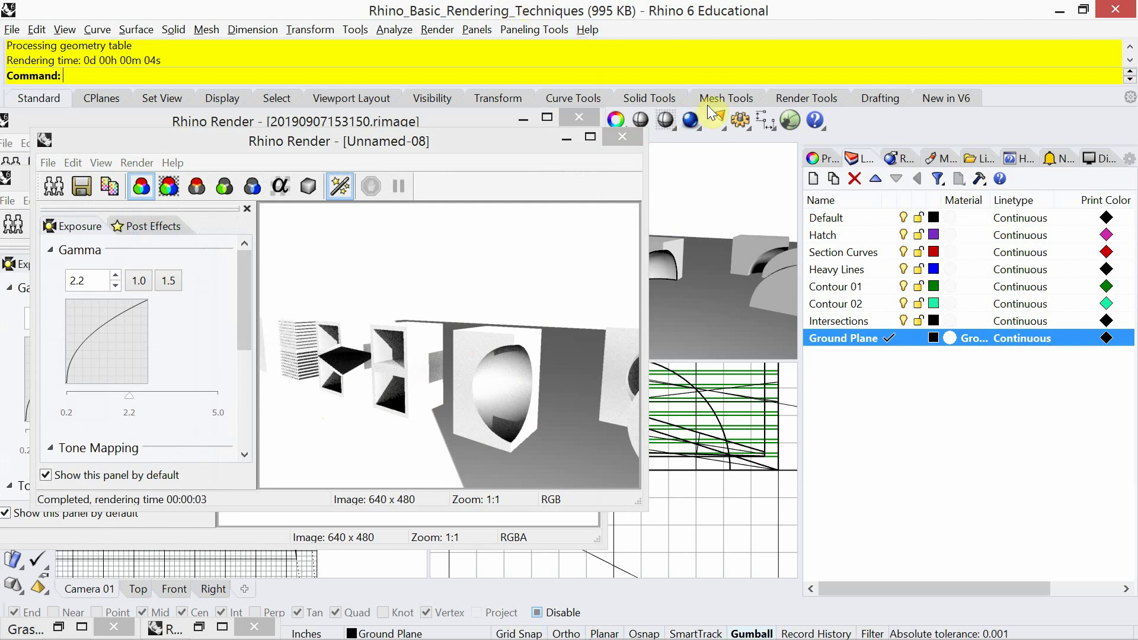
# - Uncheck 'Use custom environment for reflections' and 'Use custom environment for skylighting' in the Rendering panel
pyautogui.rightClick(693, 123)
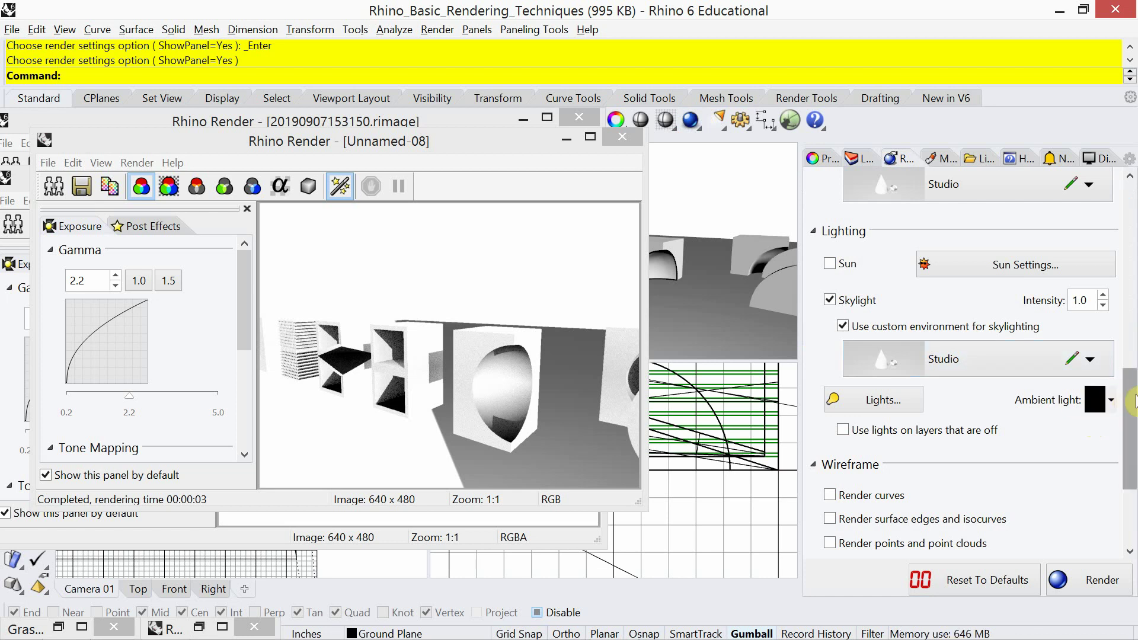
pyautogui.moveTo(1133, 401); pyautogui.dragTo(1134, 347)
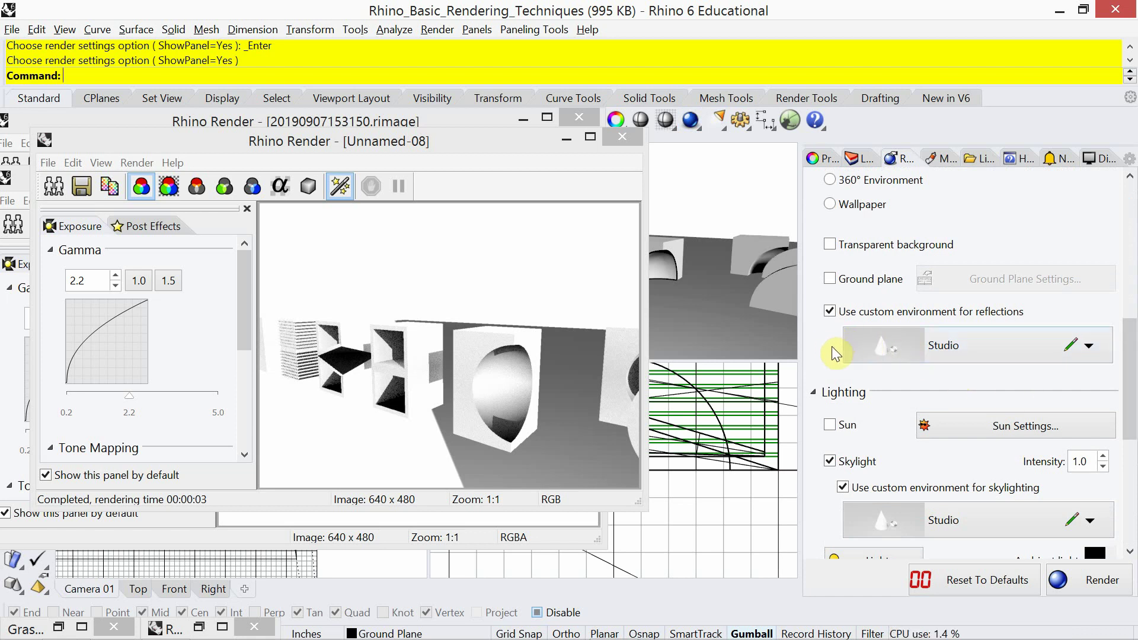
pyautogui.click(831, 312)
pyautogui.click(831, 312)
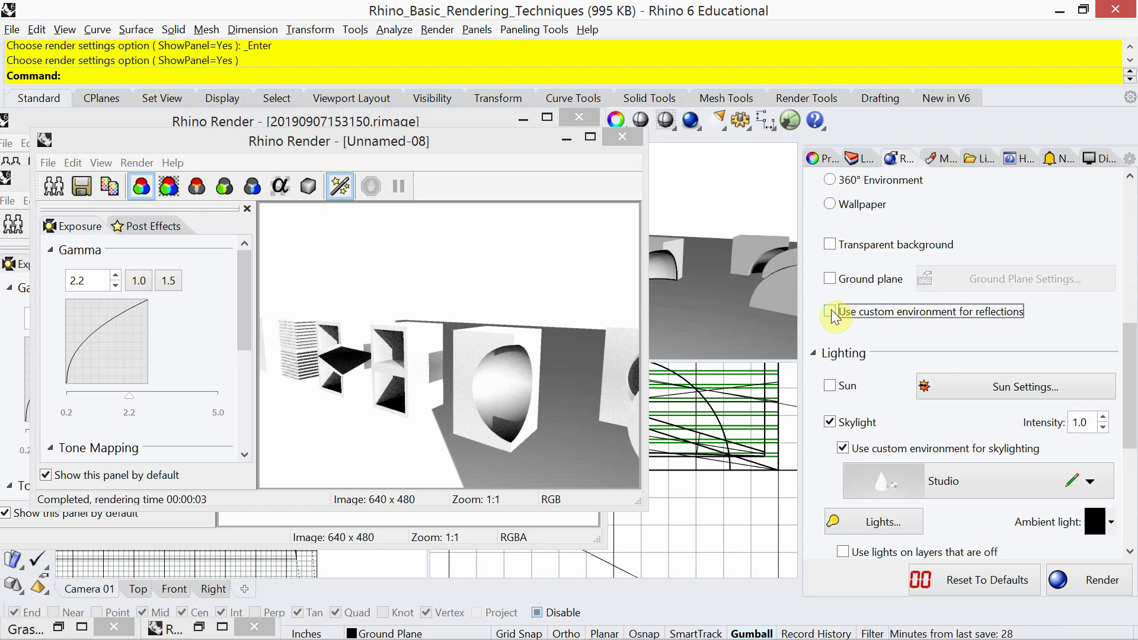
pyautogui.click(843, 448)
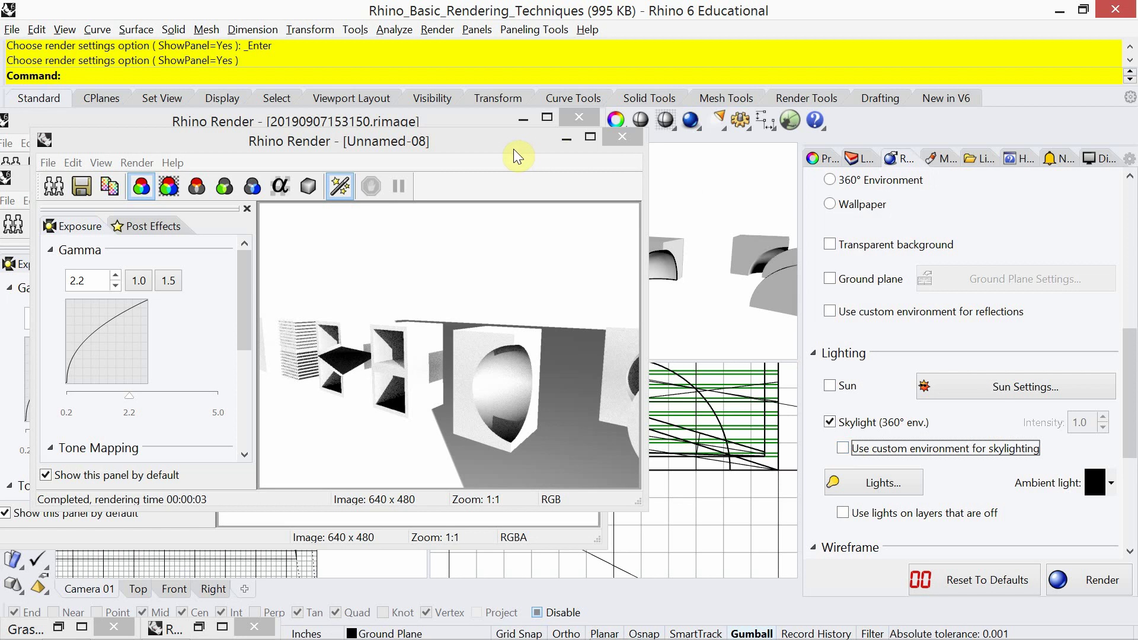
pyautogui.moveTo(500, 137); pyautogui.dragTo(509, 169)
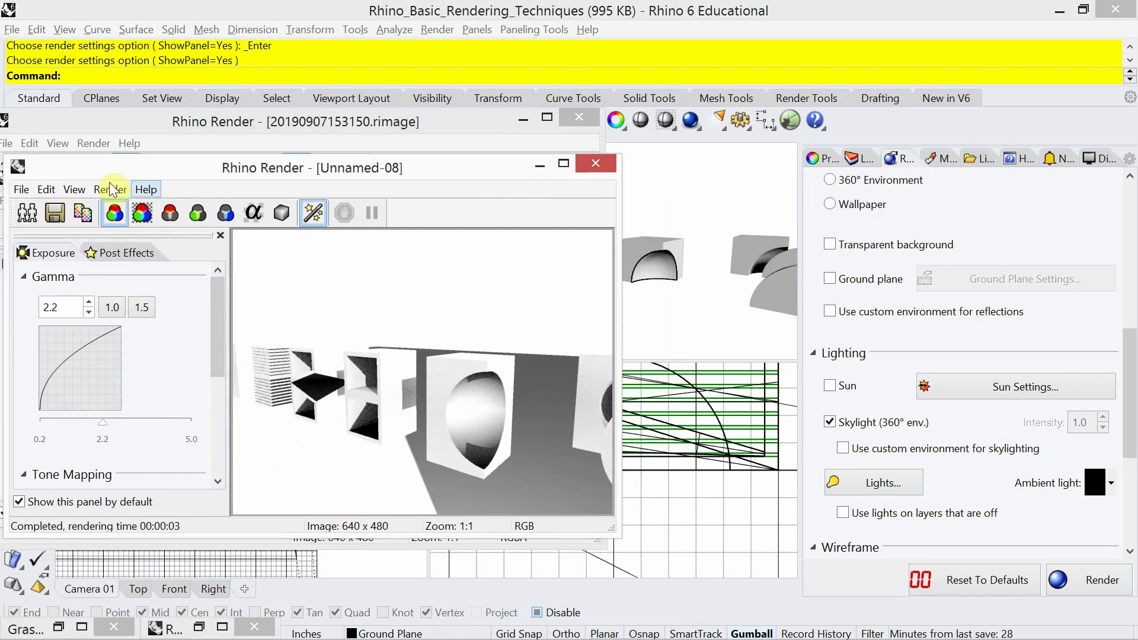
# - Clone the current render, then produce a new Unnamed-09 render to compare against it
pyautogui.click(30, 215)
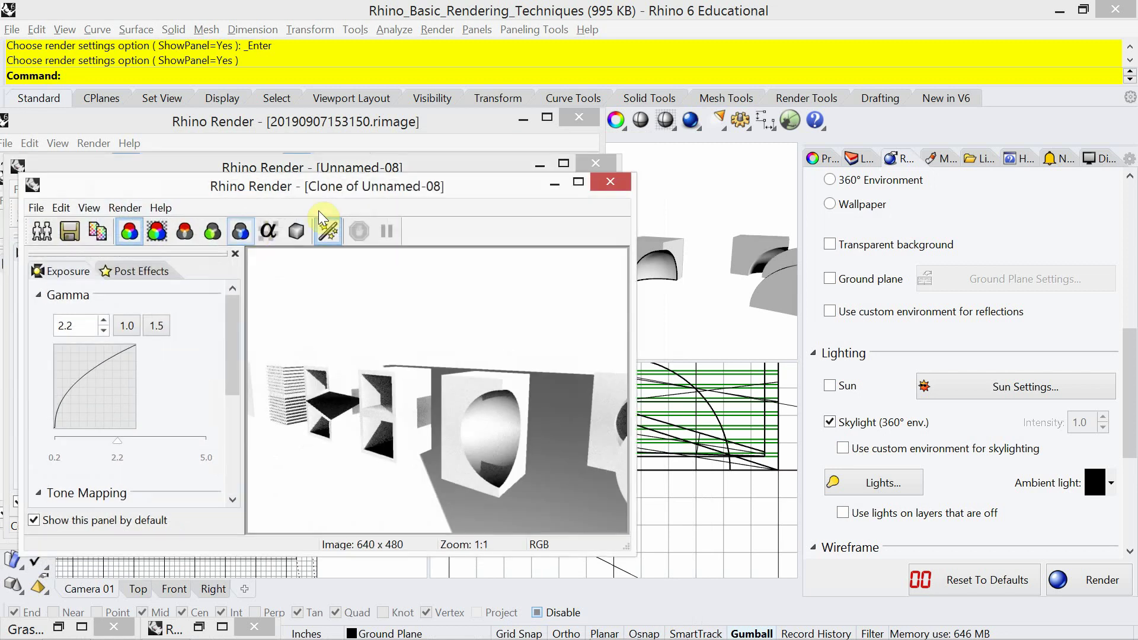
pyautogui.click(688, 121)
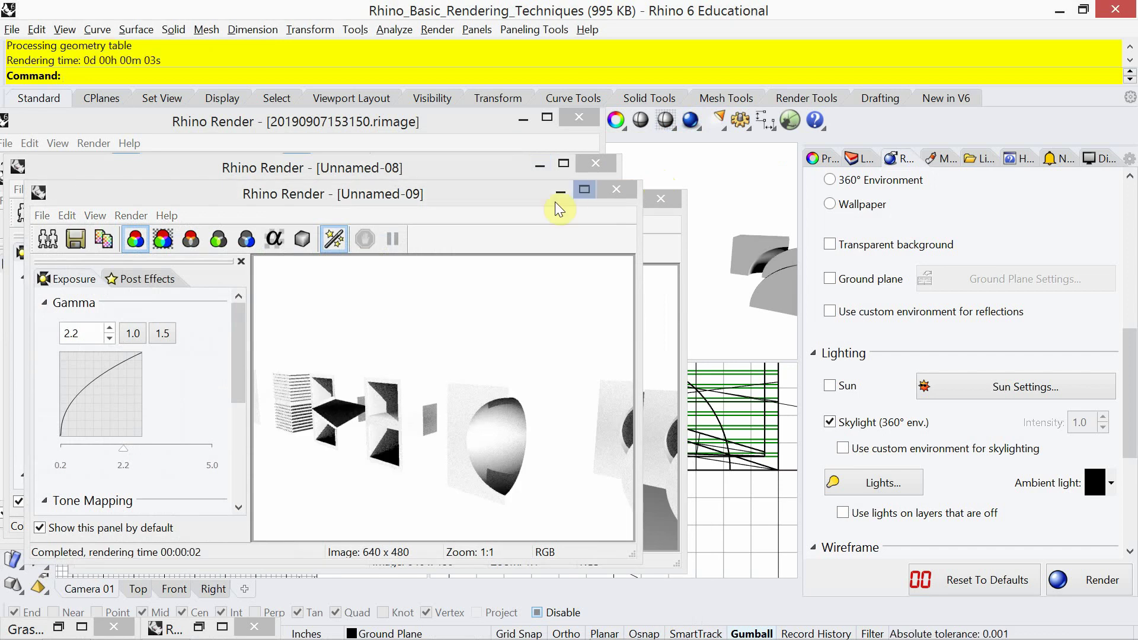
pyautogui.moveTo(490, 183)
pyautogui.mouseDown()
pyautogui.moveTo(350, 361)
pyautogui.moveTo(234, 349)
pyautogui.moveTo(205, 288)
pyautogui.moveTo(219, 248)
pyautogui.mouseUp()
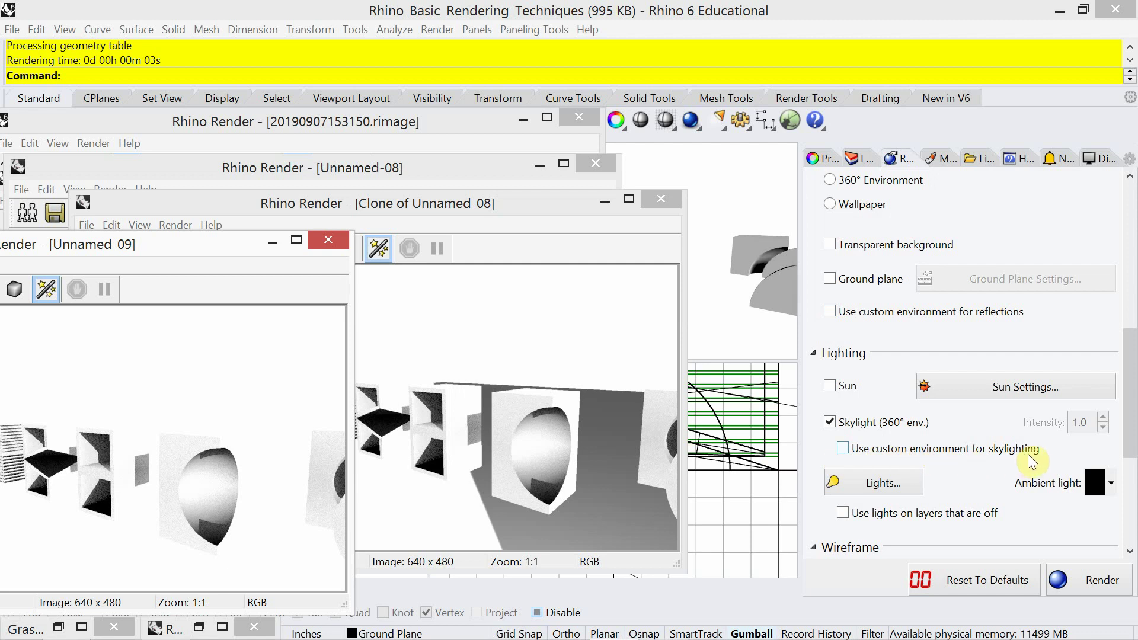
pyautogui.moveTo(493, 217); pyautogui.dragTo(602, 168)
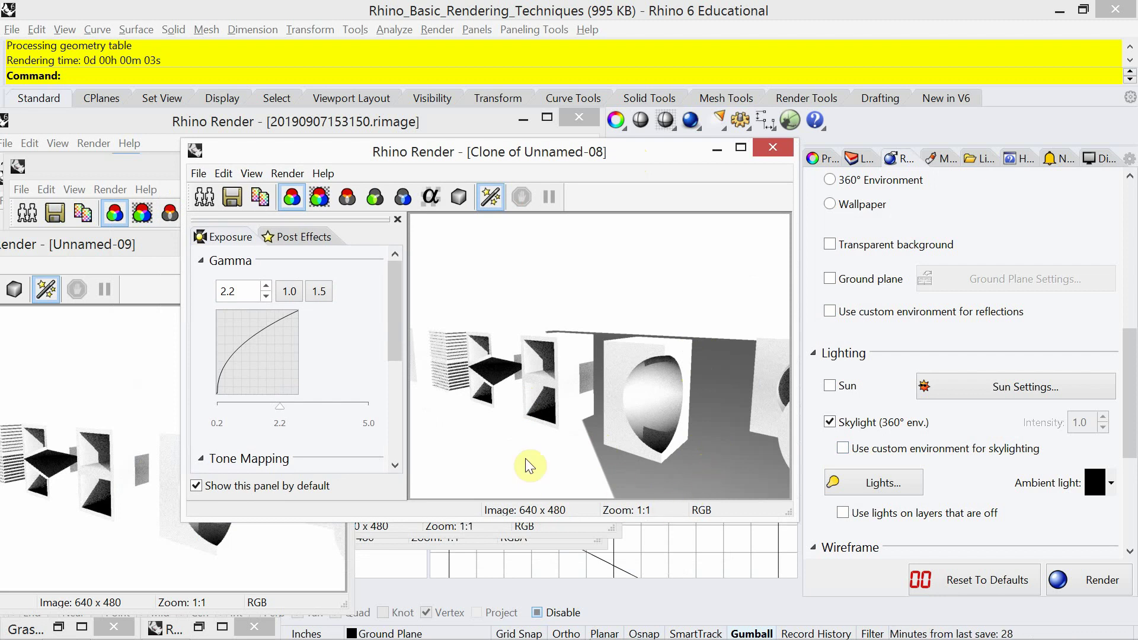
# - Close the copy and older render windows, keeping only Unnamed-09, and show the Layers panel
pyautogui.click(771, 147)
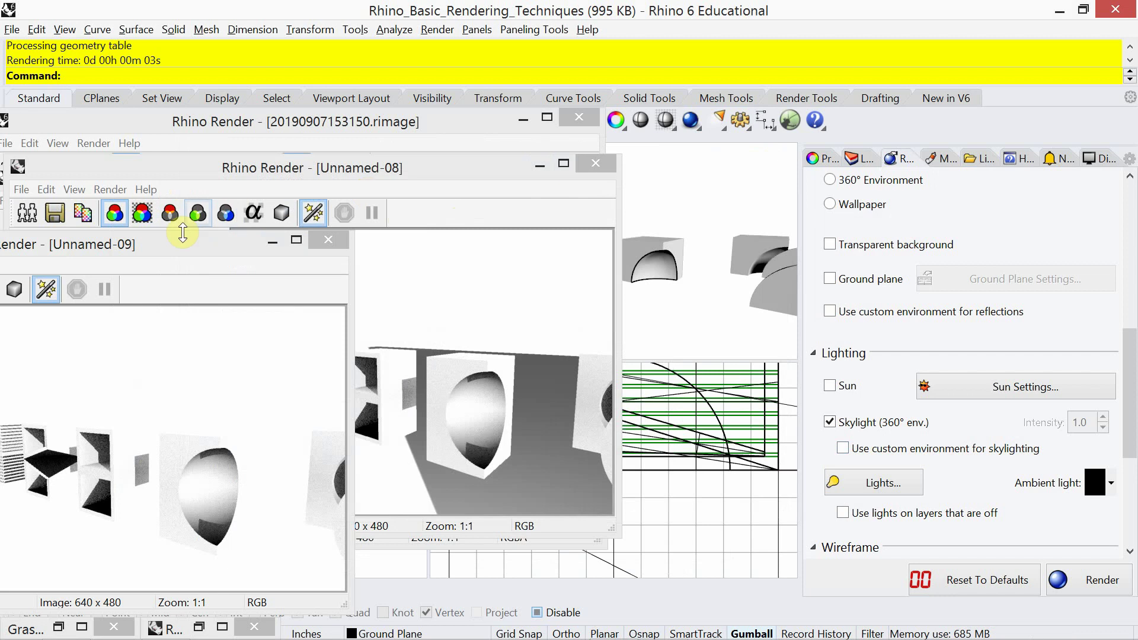
pyautogui.moveTo(173, 247); pyautogui.dragTo(522, 215)
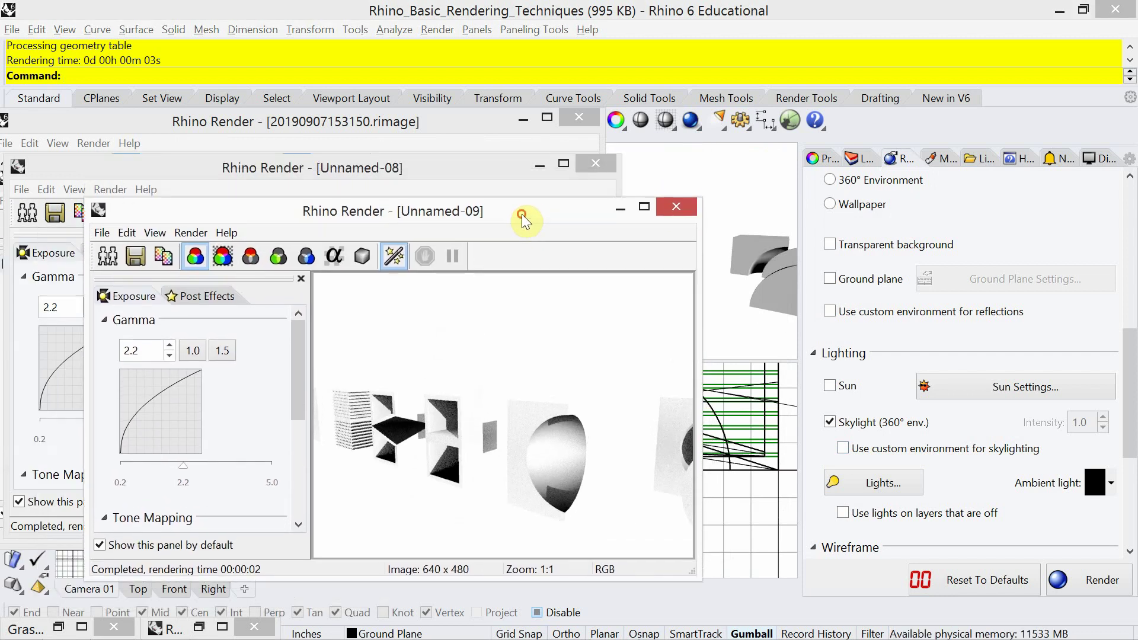
pyautogui.click(587, 167)
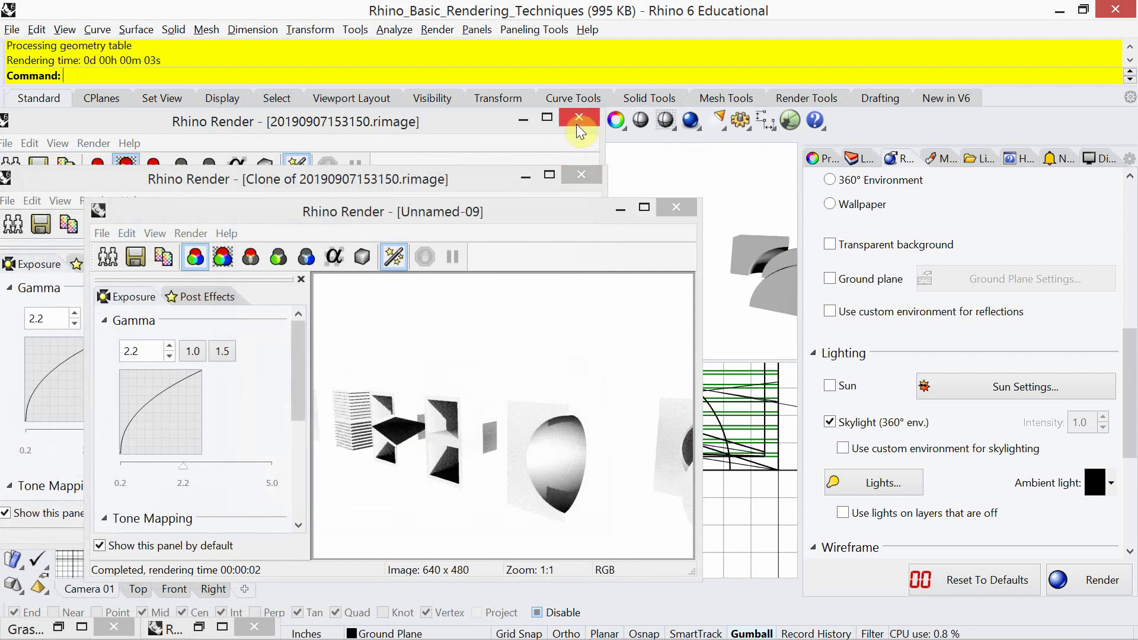
pyautogui.click(576, 122)
pyautogui.click(578, 174)
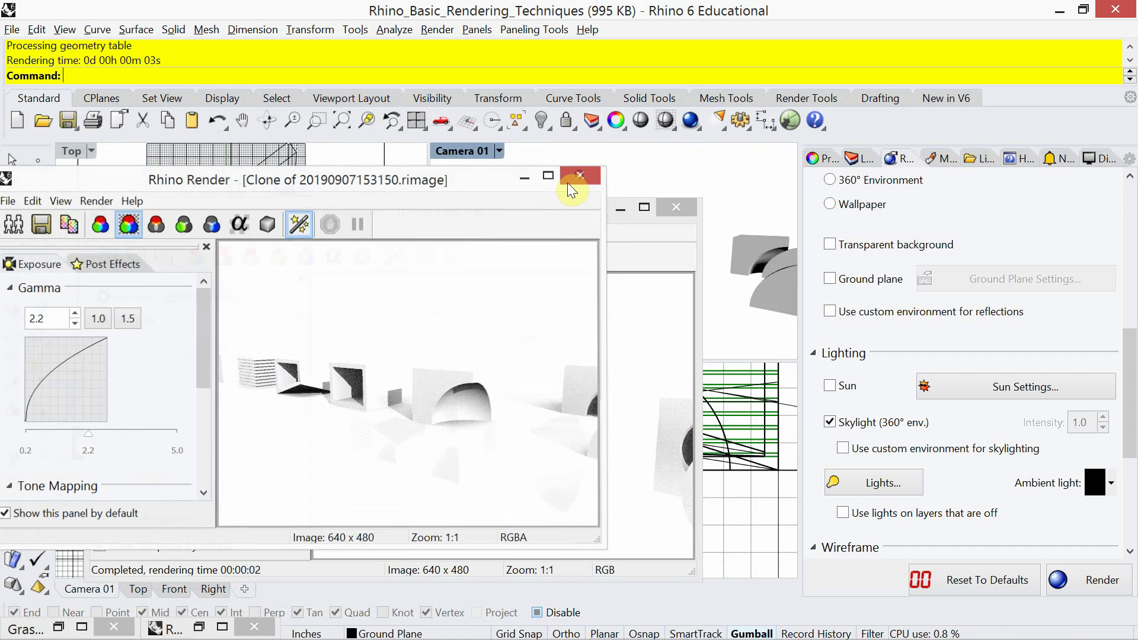
pyautogui.moveTo(523, 213); pyautogui.dragTo(466, 166)
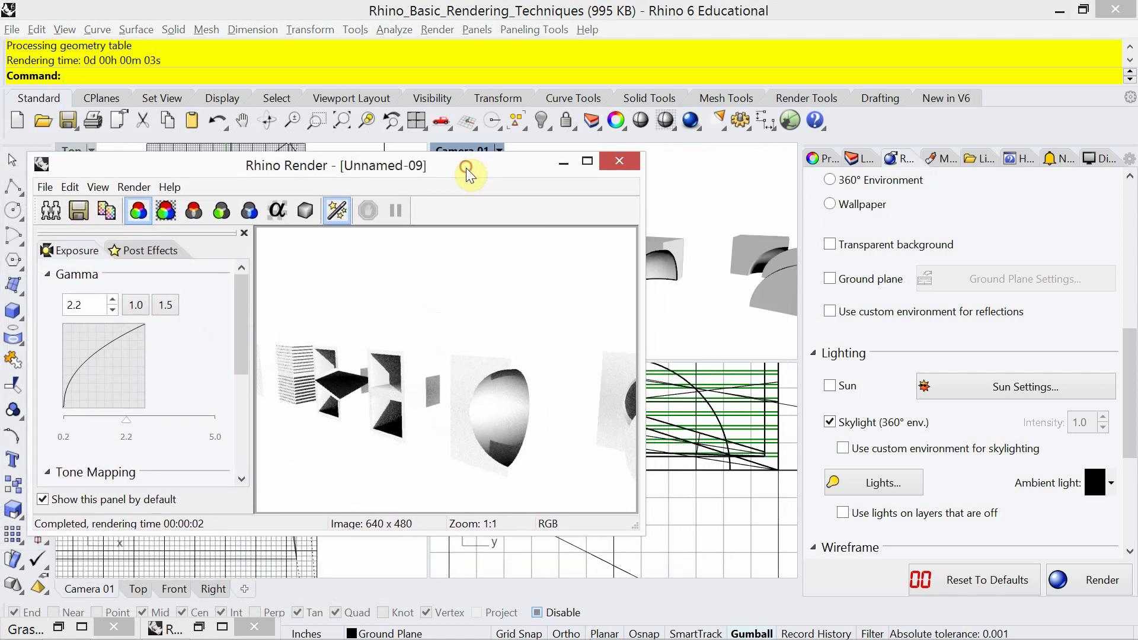
pyautogui.click(858, 158)
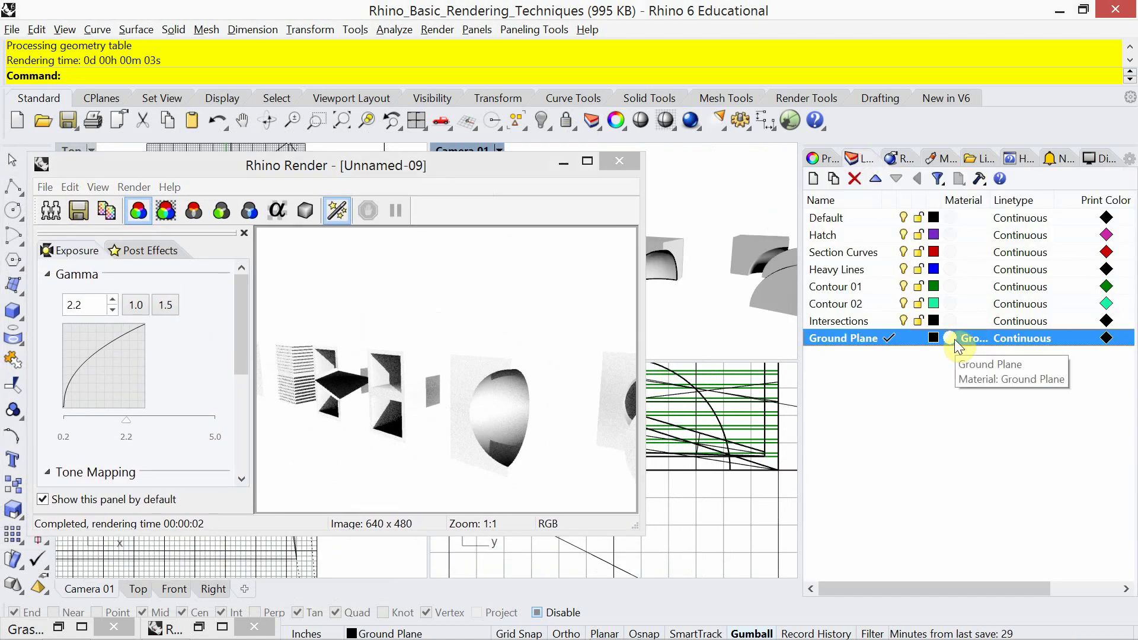
# - Drop the Ground Plane material's Reflectivity to about 55%, render Unnamed-10, and reopen the render settings
pyautogui.click(950, 338)
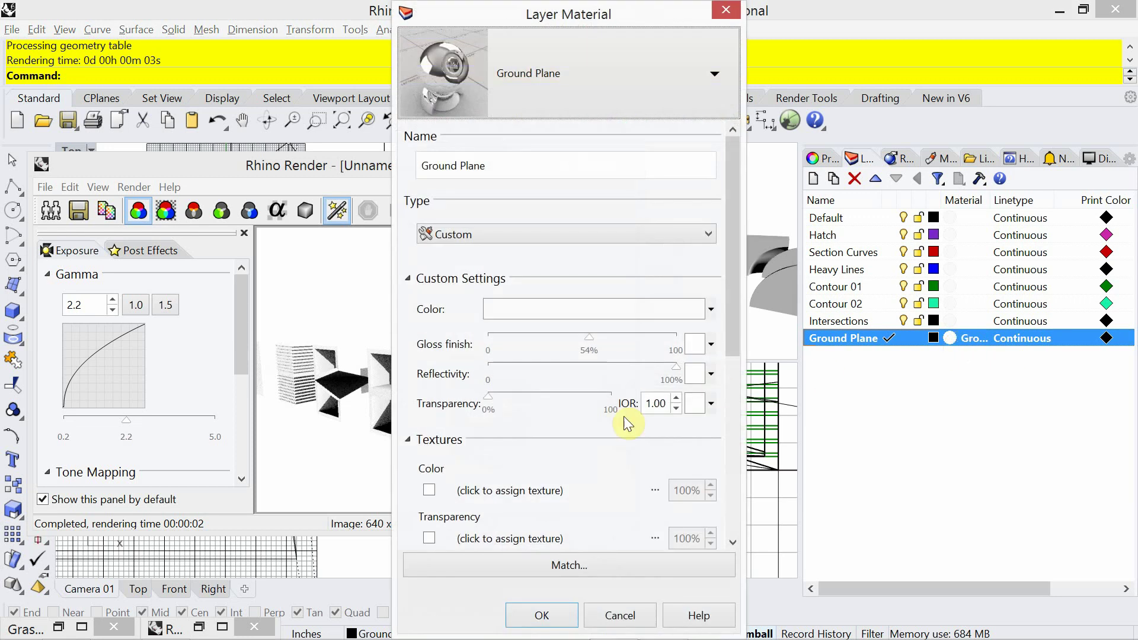
pyautogui.moveTo(678, 377); pyautogui.dragTo(591, 385)
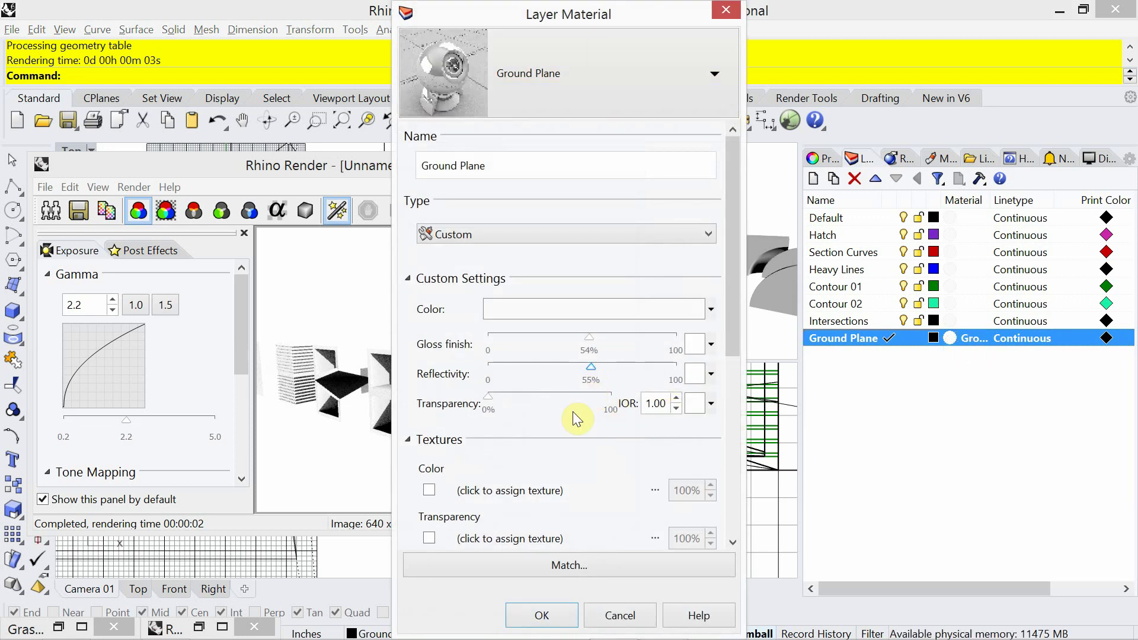
pyautogui.click(557, 615)
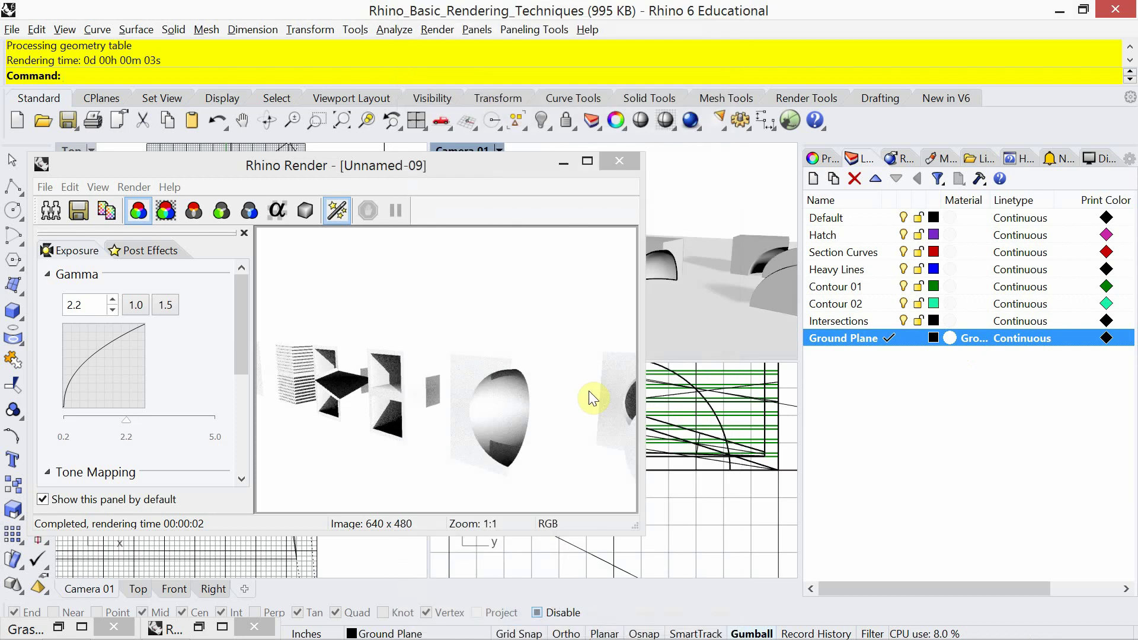
pyautogui.click(692, 118)
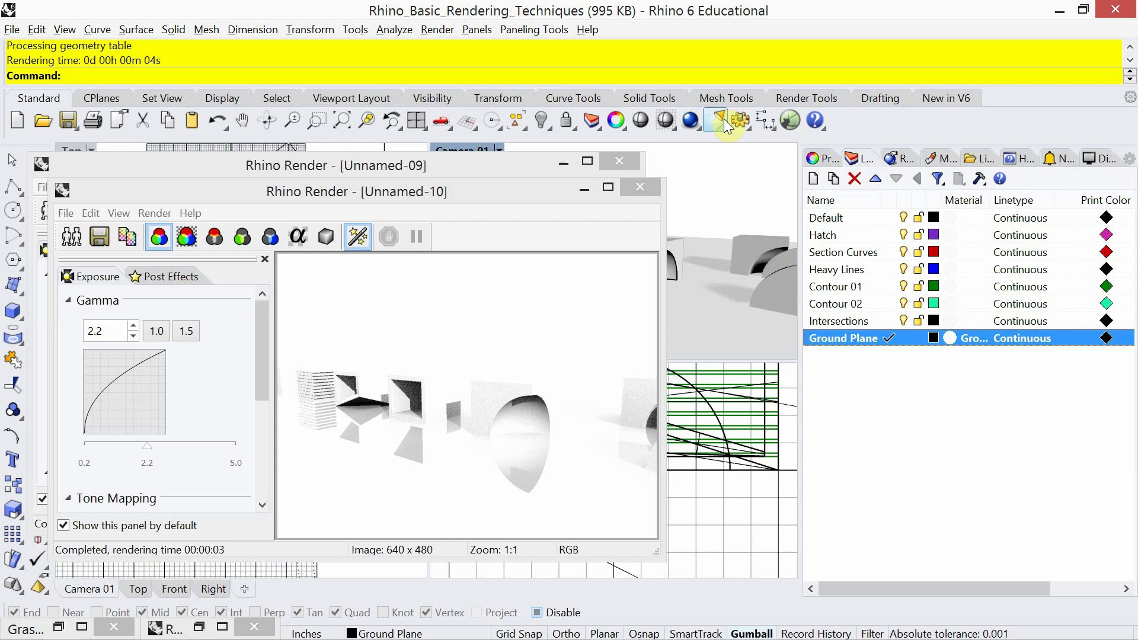
pyautogui.rightClick(698, 122)
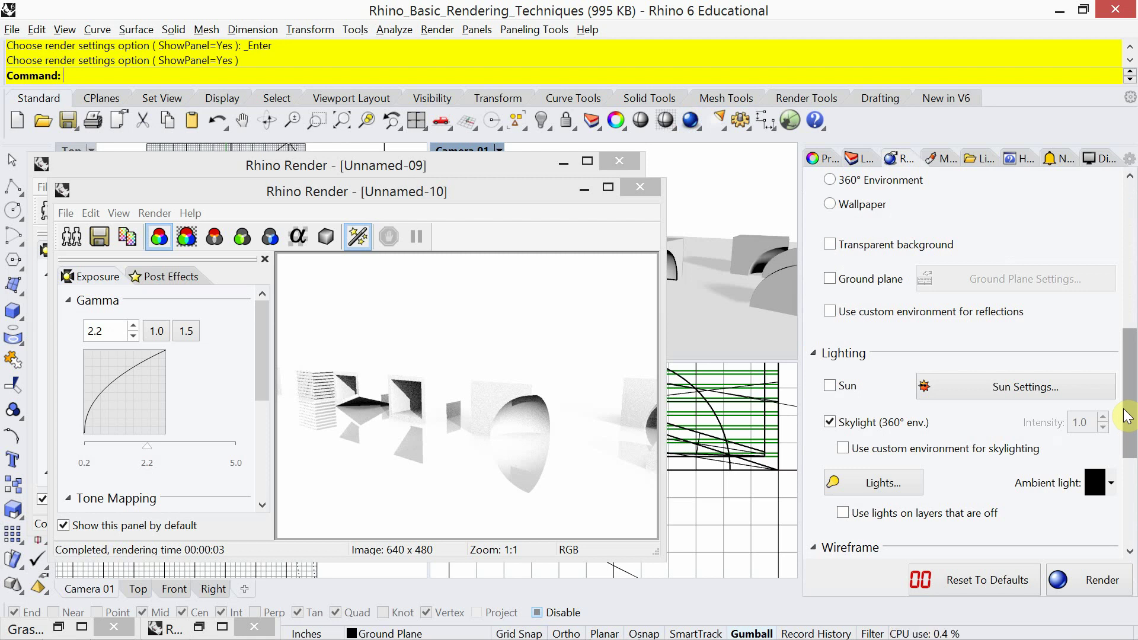
# - Bring up the scene Lights panel with the Light command
pyautogui.click(876, 491)
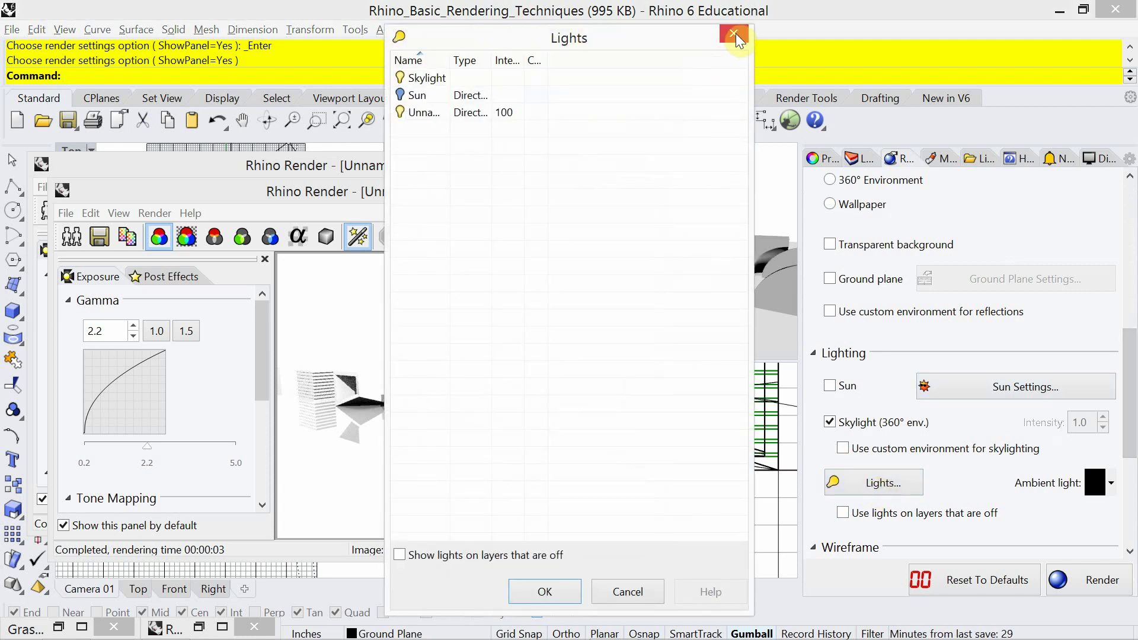
pyautogui.click(735, 34)
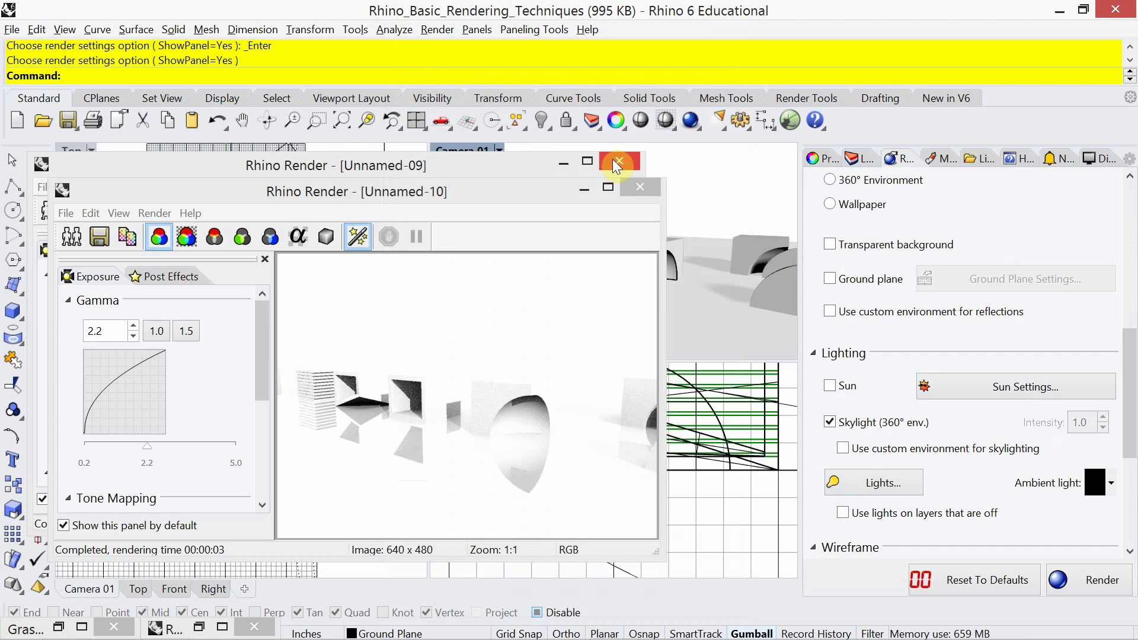
pyautogui.write('Lights')
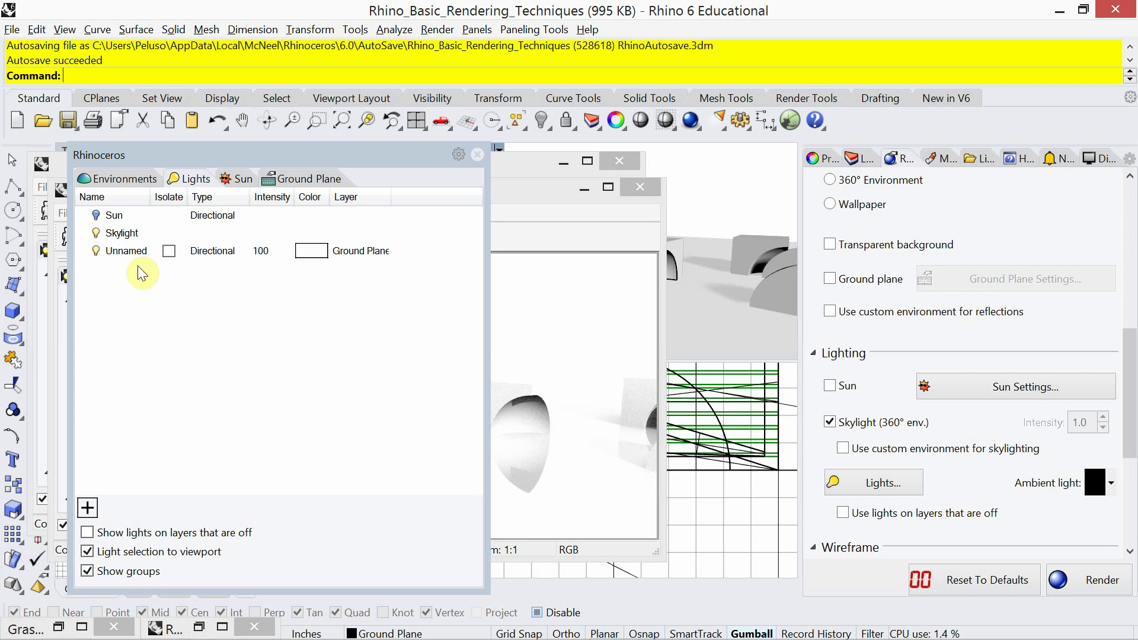
pyautogui.click(477, 155)
pyautogui.click(880, 483)
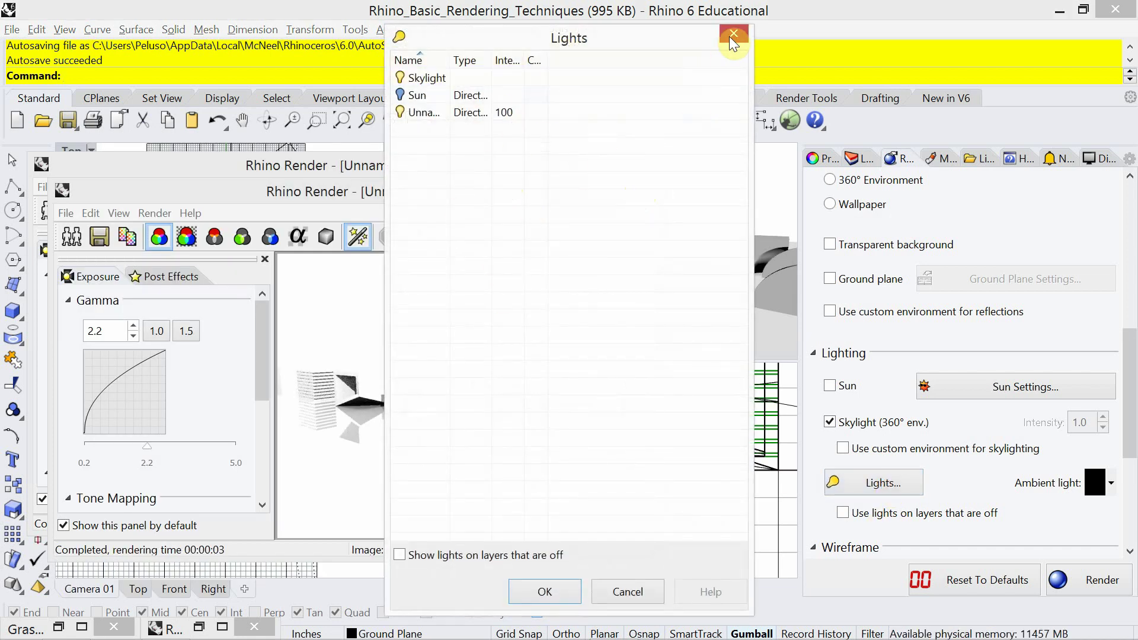
pyautogui.press('Escape')
pyautogui.write('Lights')
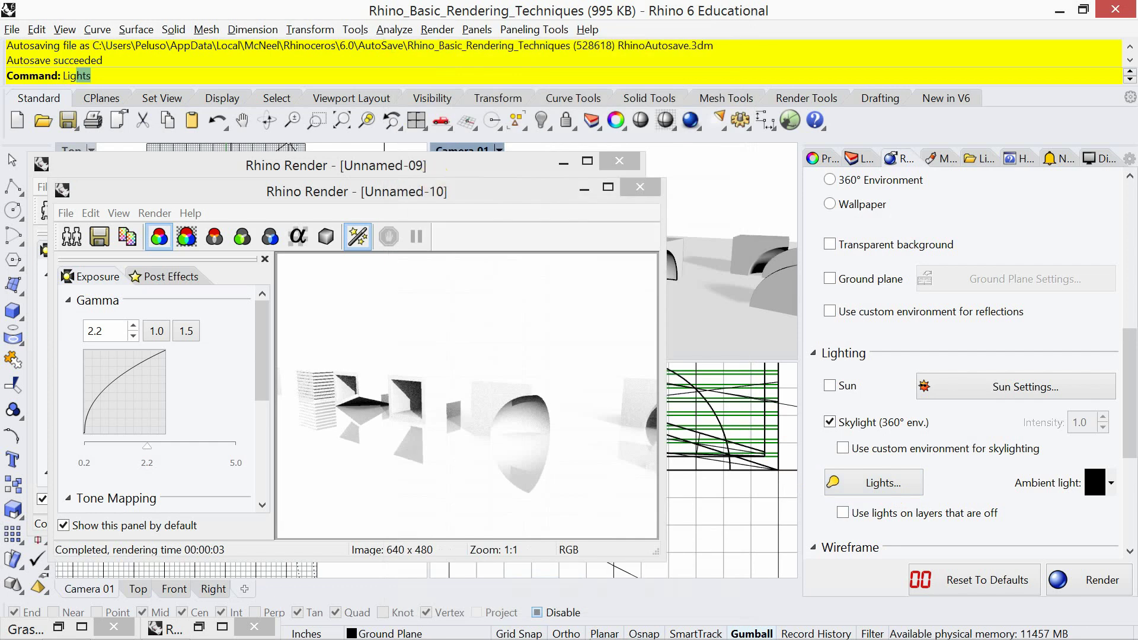
pyautogui.press('Return')
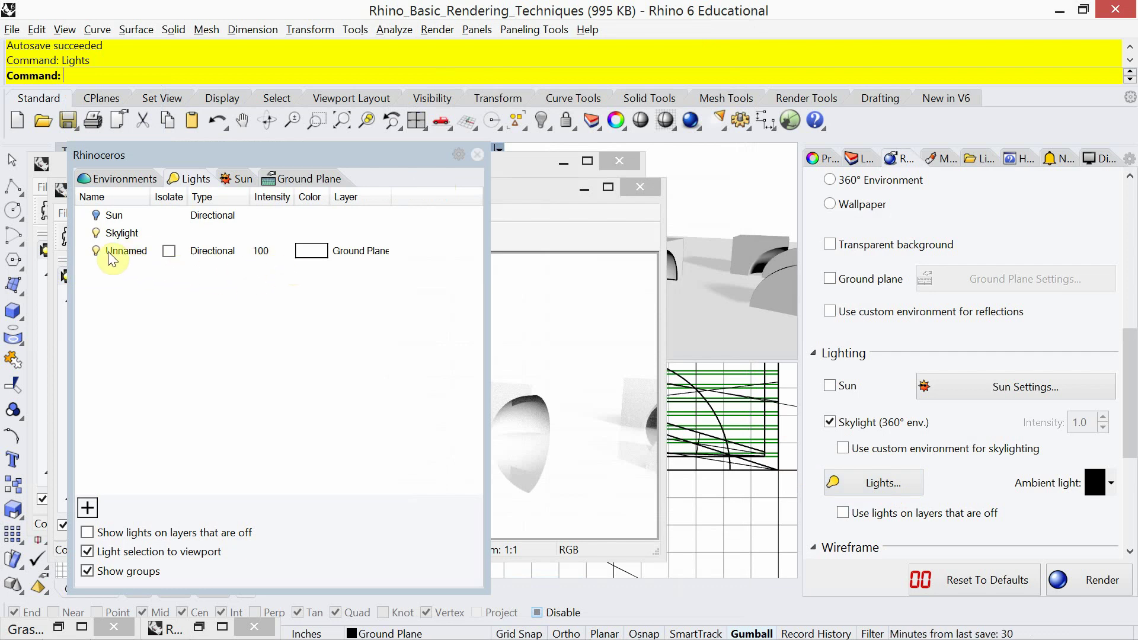
# - Set the Unnamed directional light's intensity to 60 and close the Lights panel
pyautogui.click(261, 254)
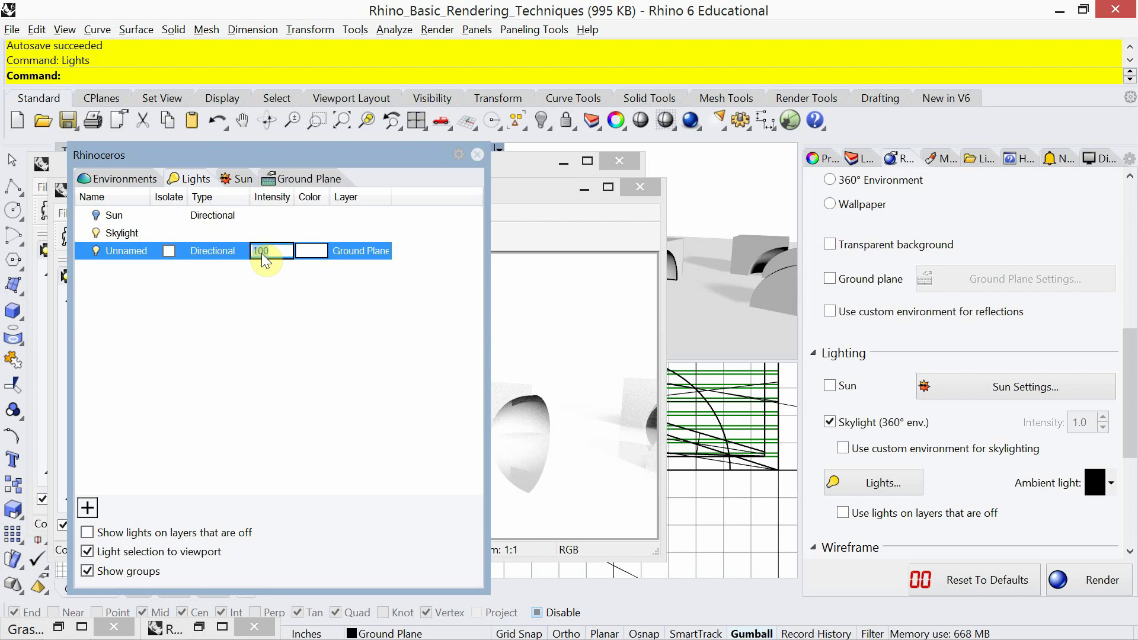
pyautogui.write('60')
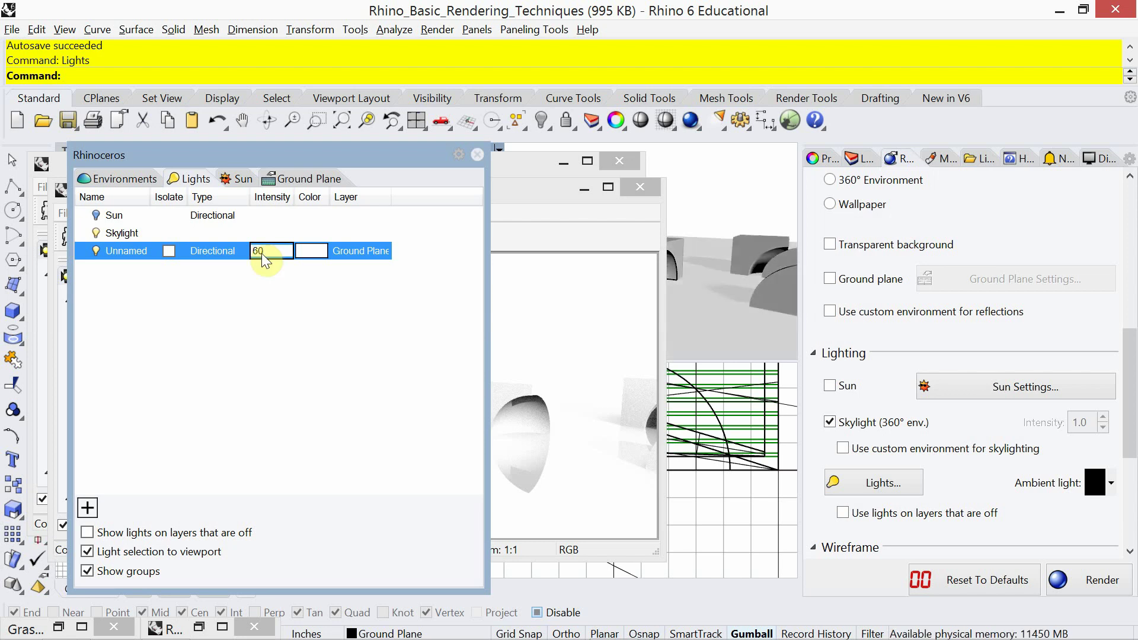
pyautogui.press('Return')
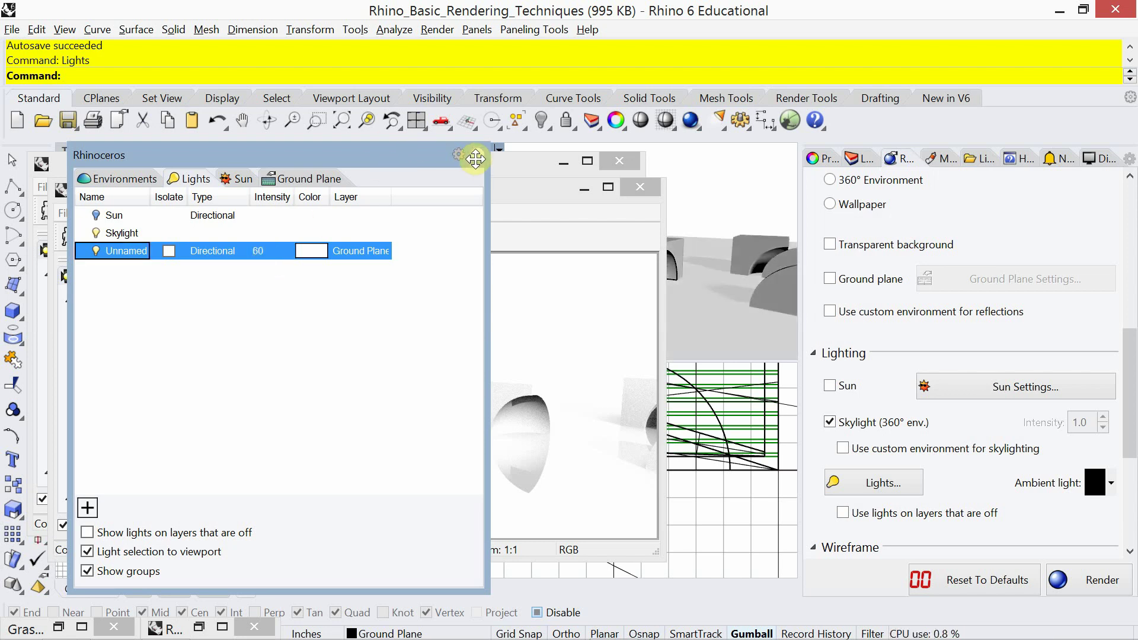
pyautogui.click(478, 155)
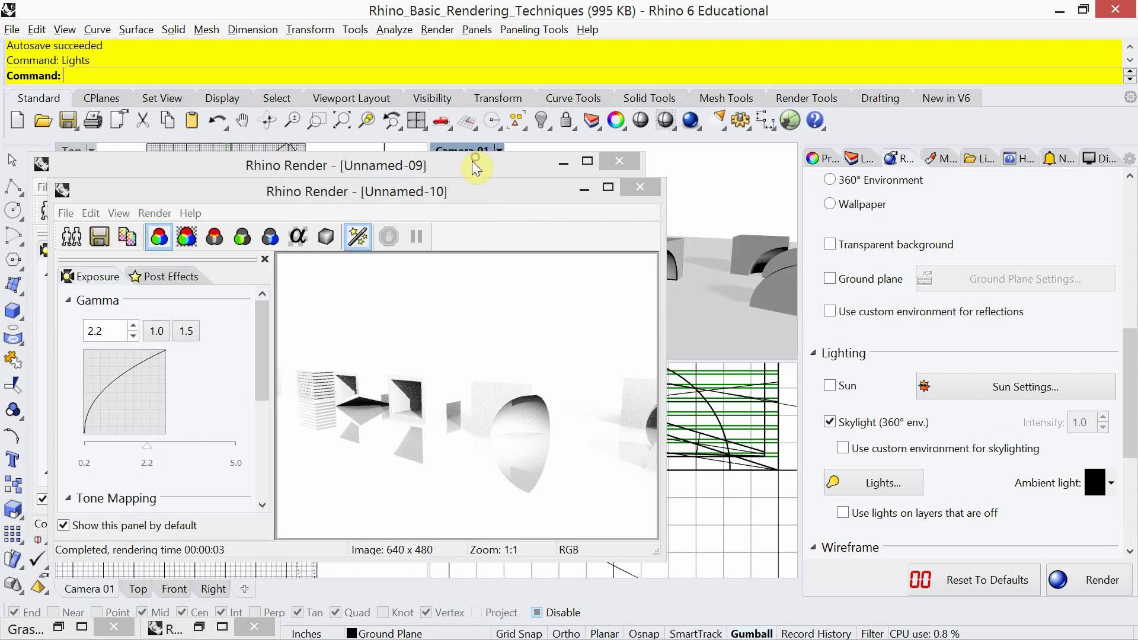
# - Render the camera view and reposition the new render window
pyautogui.click(691, 121)
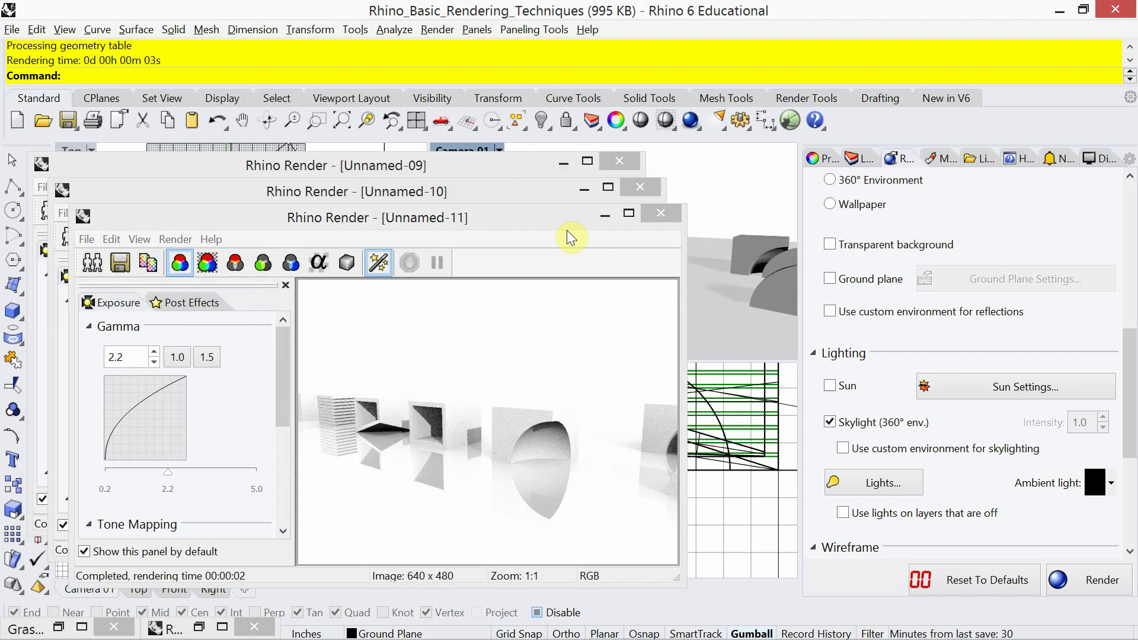
pyautogui.moveTo(568, 231); pyautogui.dragTo(526, 224)
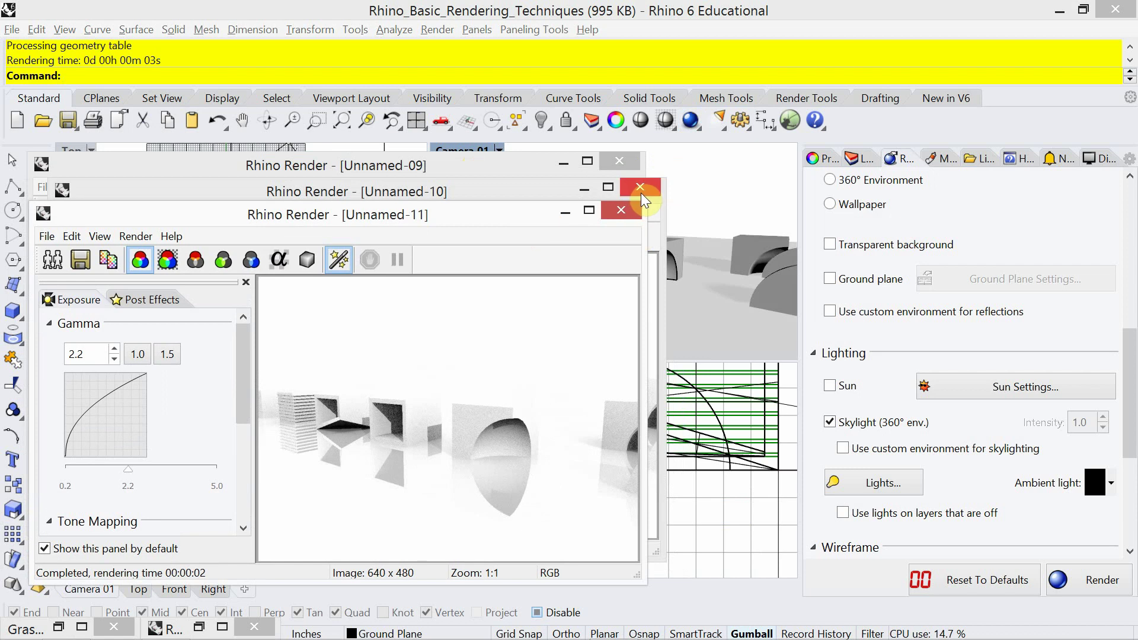
pyautogui.moveTo(1132, 417); pyautogui.dragTo(1121, 454)
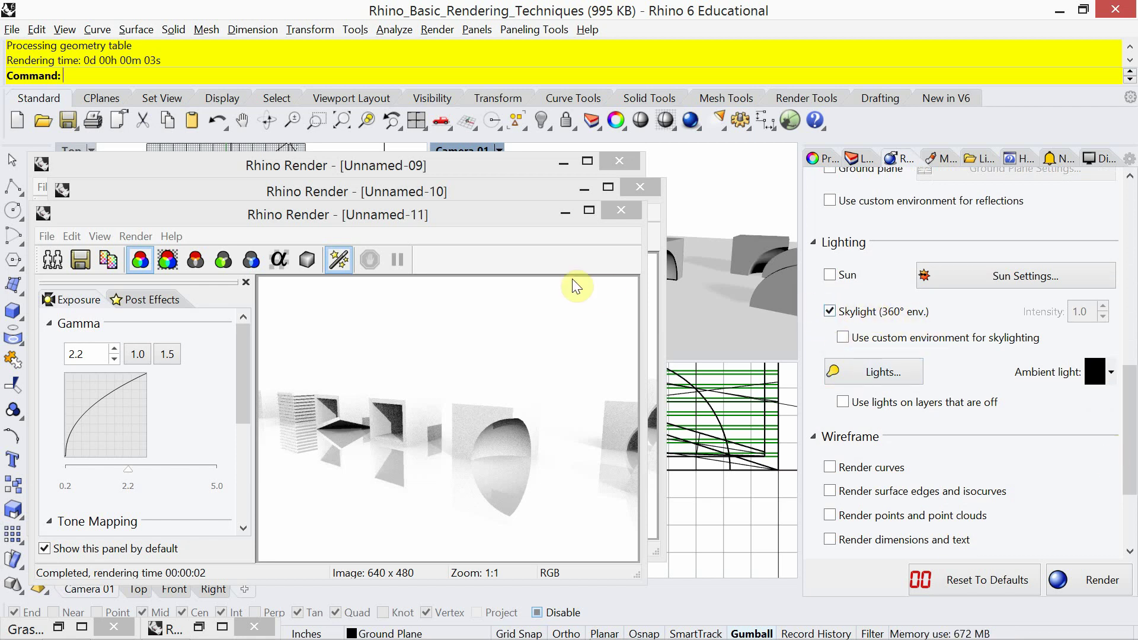
# - Turn the Skylight off in the Lights panel and render the scene without it
pyautogui.write('Lights')
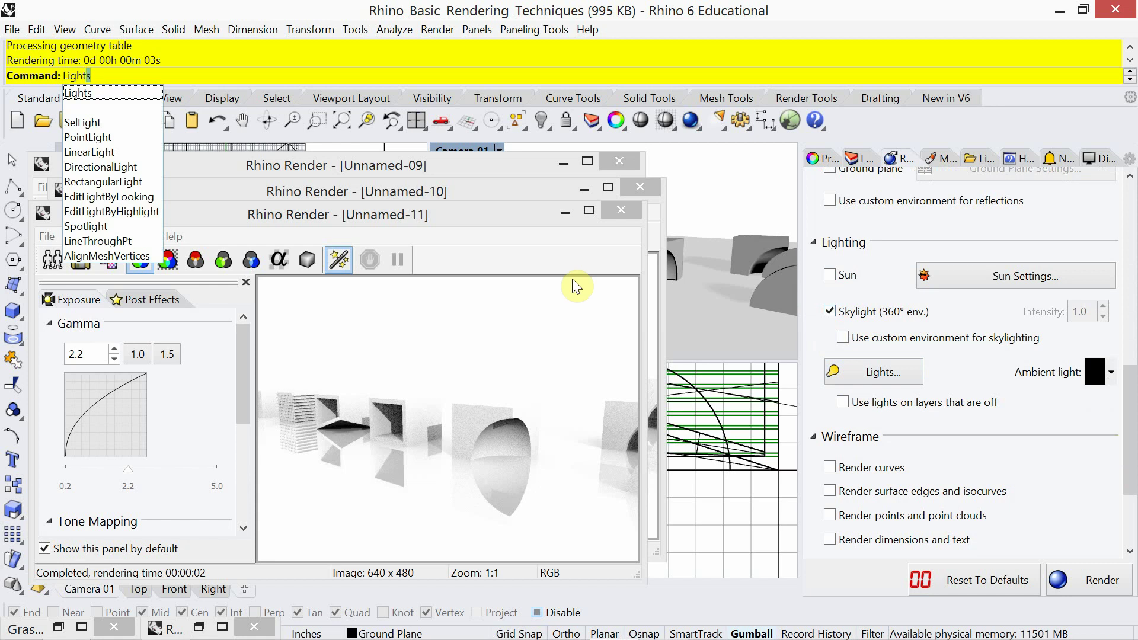
pyautogui.press('Return')
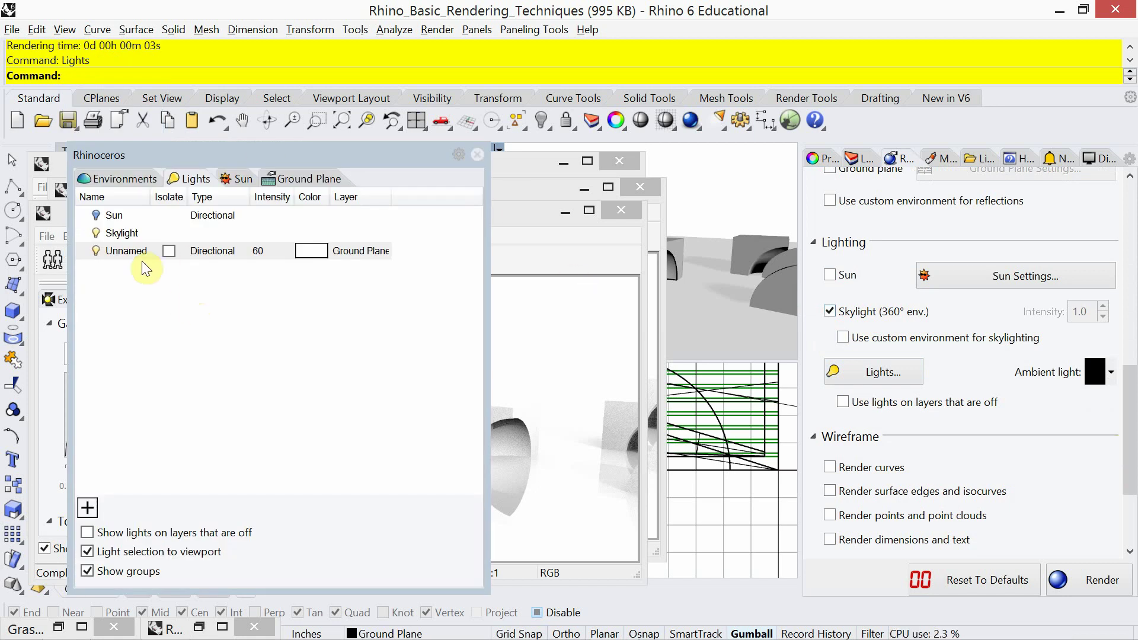
pyautogui.click(97, 234)
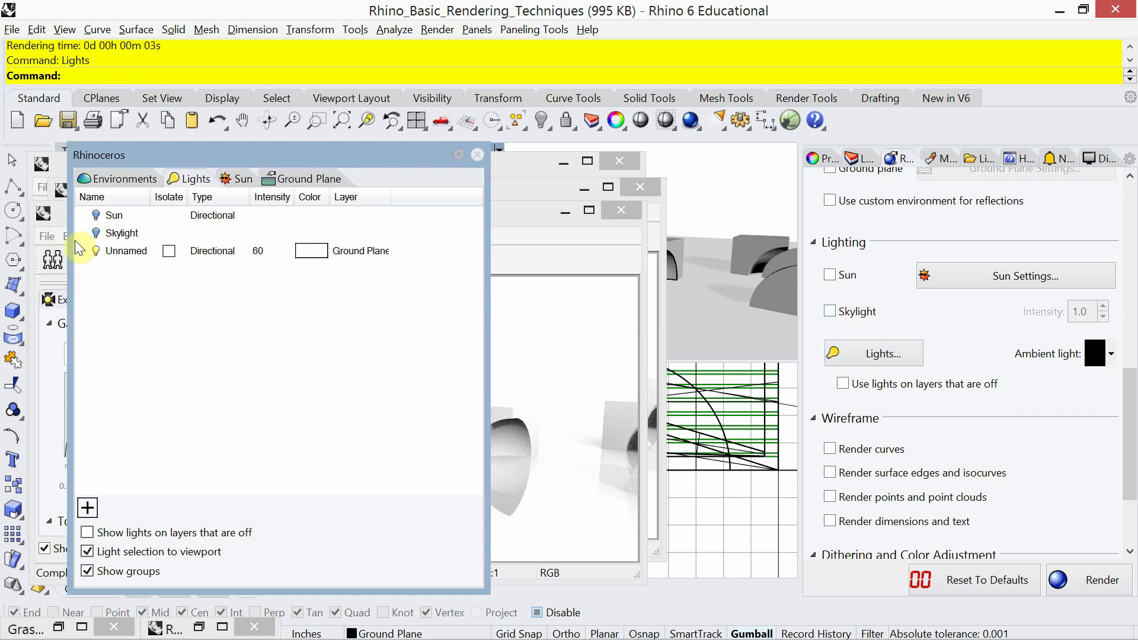
pyautogui.click(95, 234)
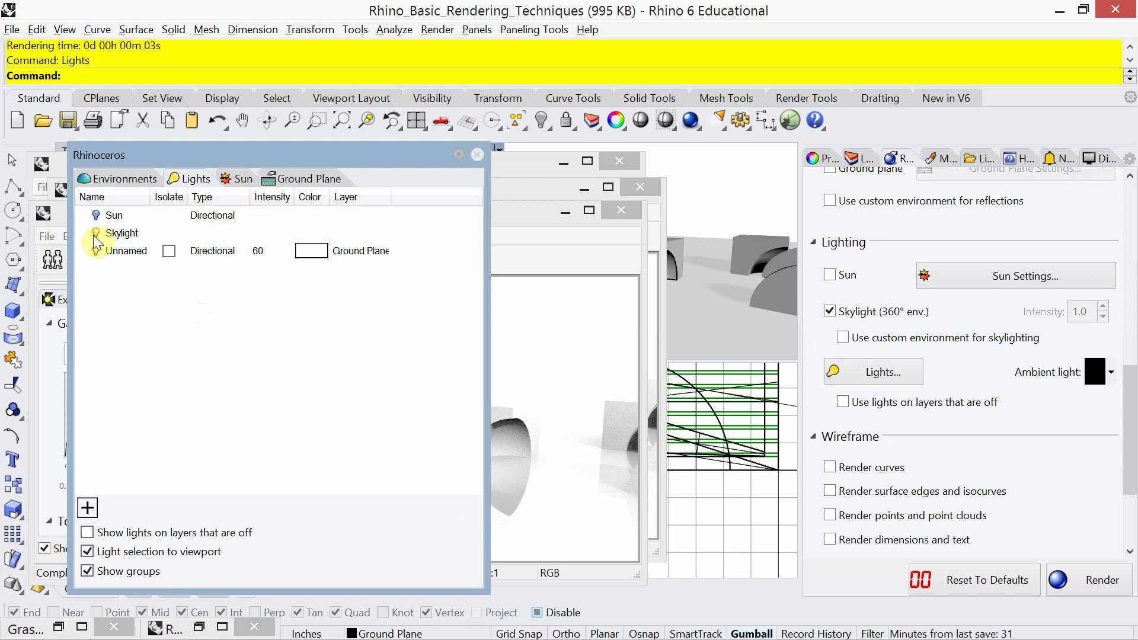
pyautogui.click(95, 235)
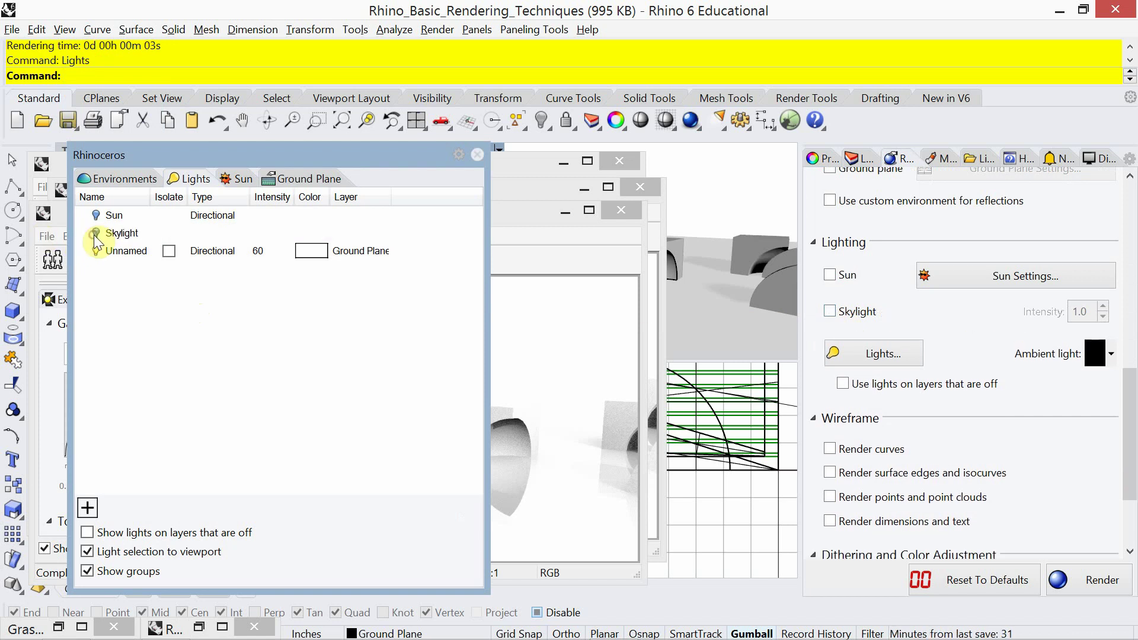
pyautogui.click(477, 154)
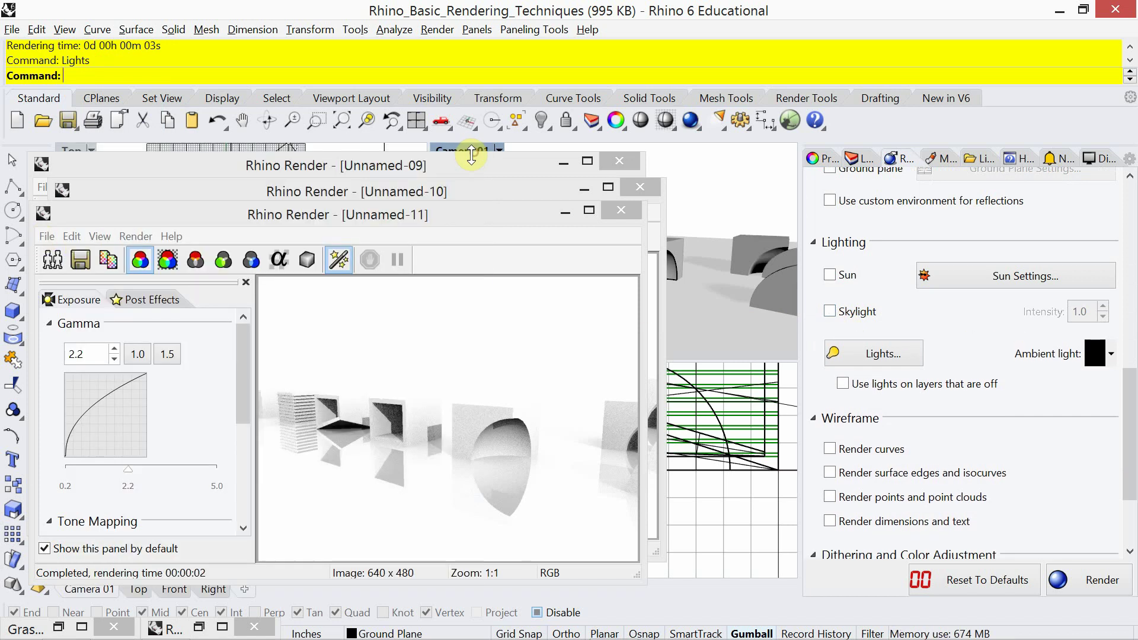
pyautogui.click(690, 122)
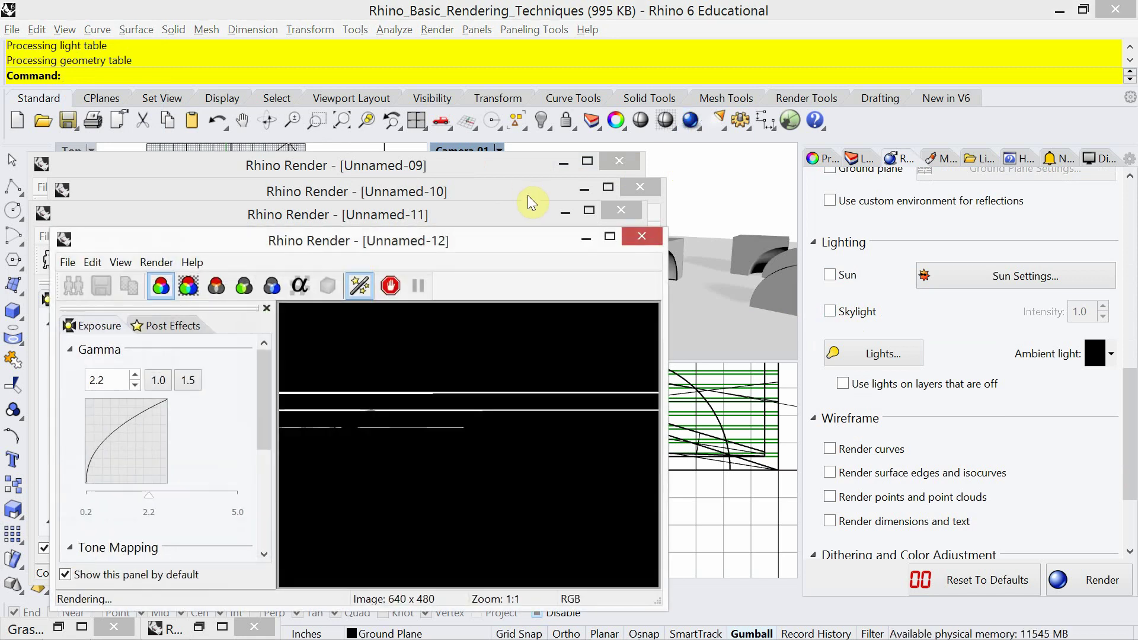
pyautogui.moveTo(510, 250); pyautogui.dragTo(529, 170)
# - Re-enable Skylight in the Rendering settings and check it in the Lights list
pyautogui.click(830, 311)
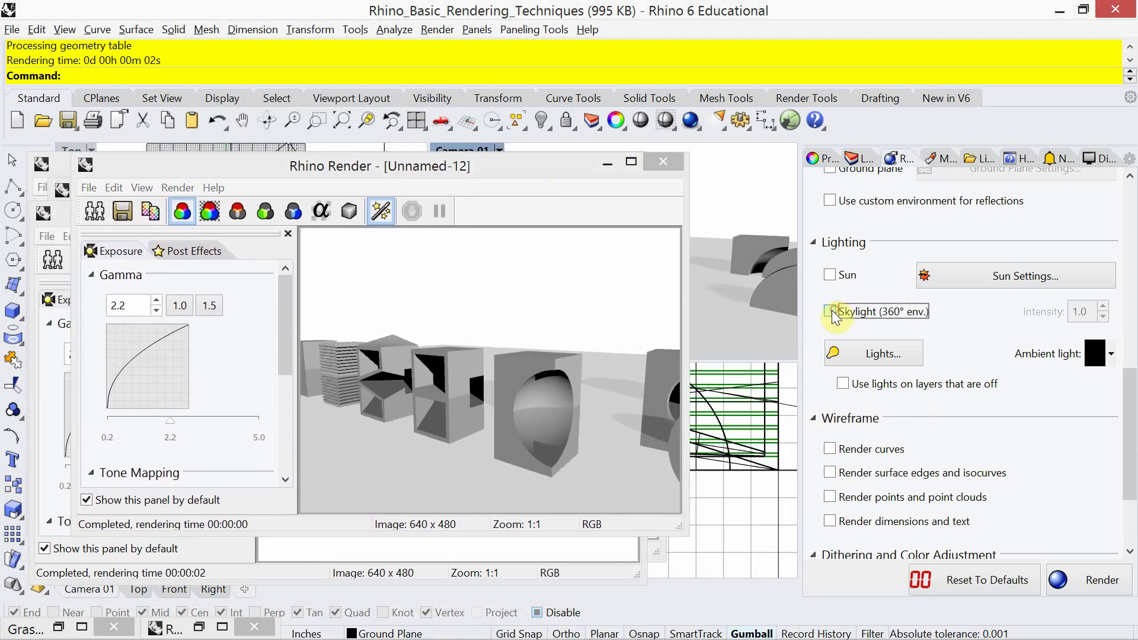
pyautogui.write('Lights')
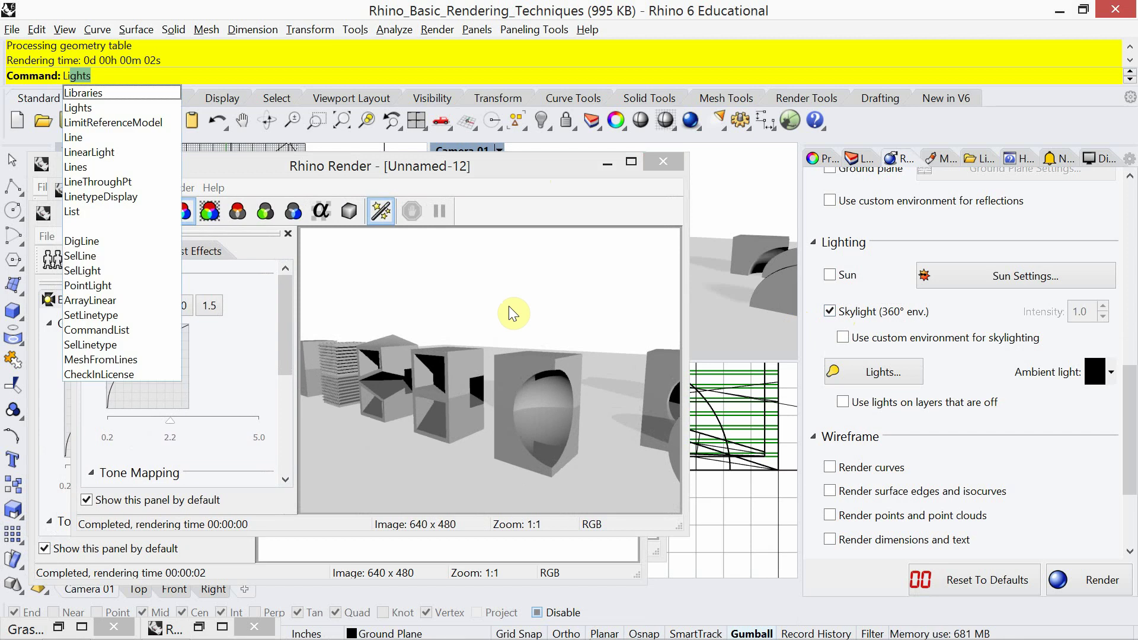
pyautogui.press('Return')
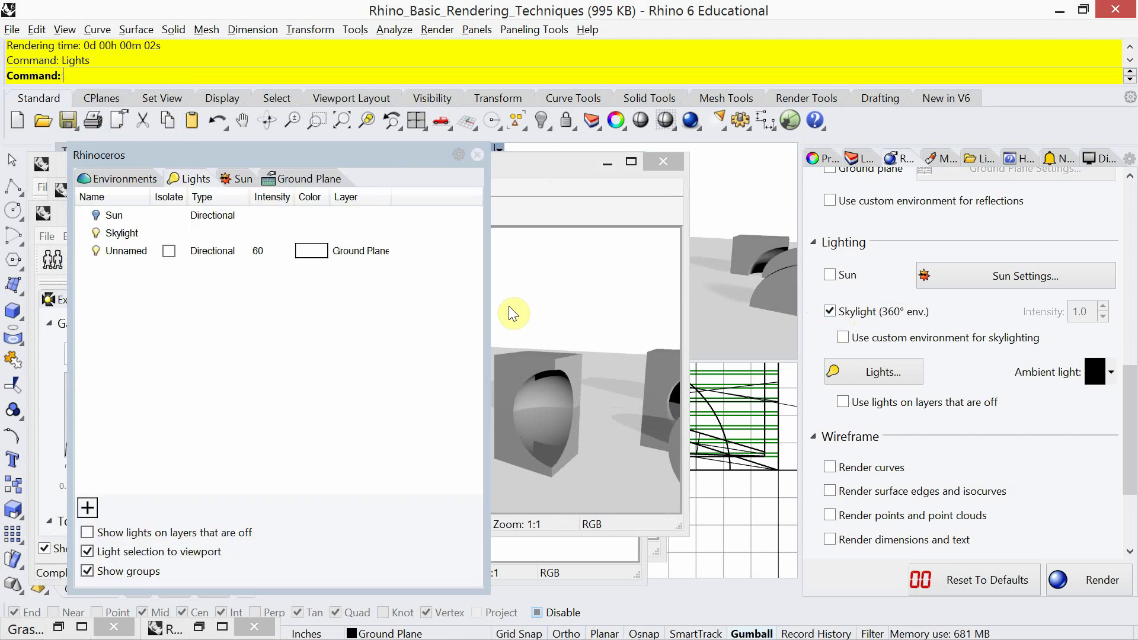
pyautogui.click(158, 232)
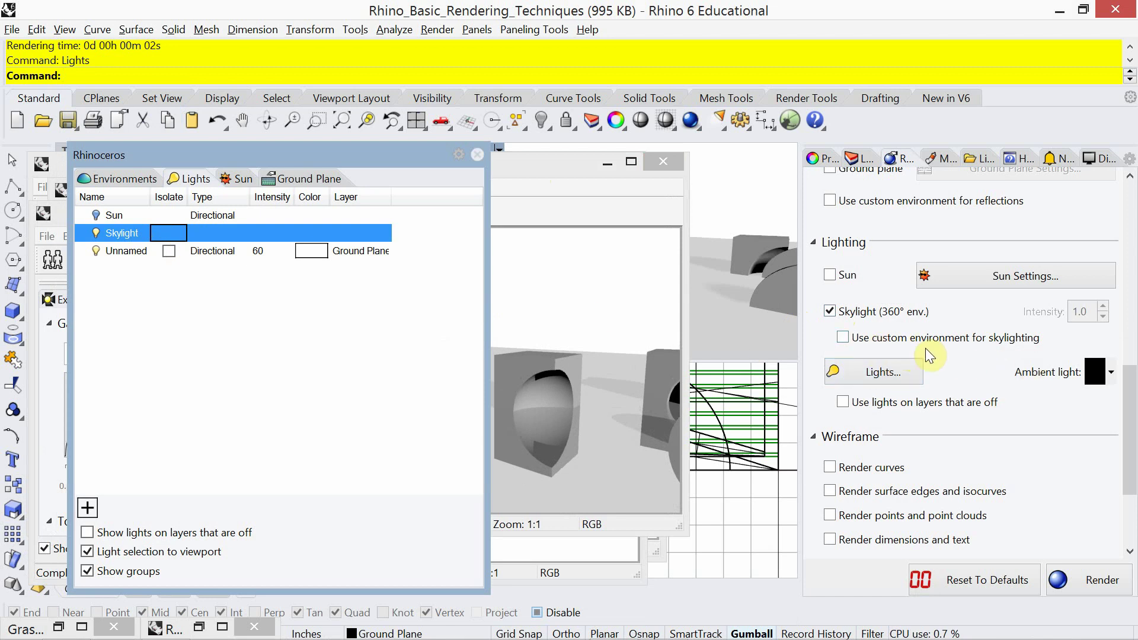
pyautogui.click(478, 154)
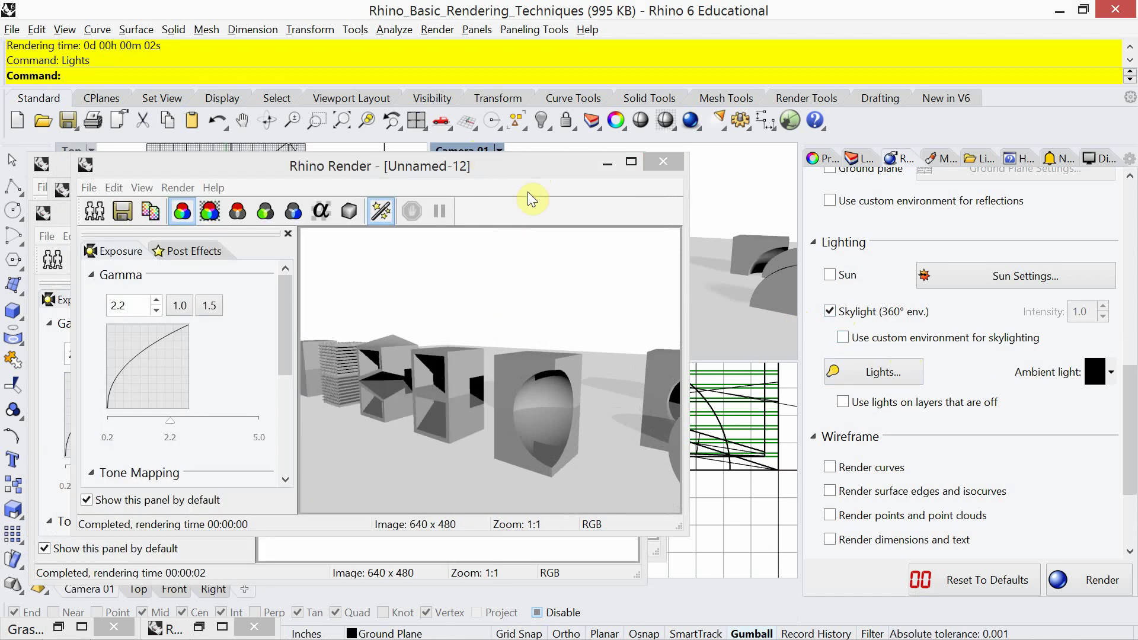
# - Close all four Rhino Render windows to reveal the modelling viewports
pyautogui.click(668, 167)
pyautogui.click(619, 205)
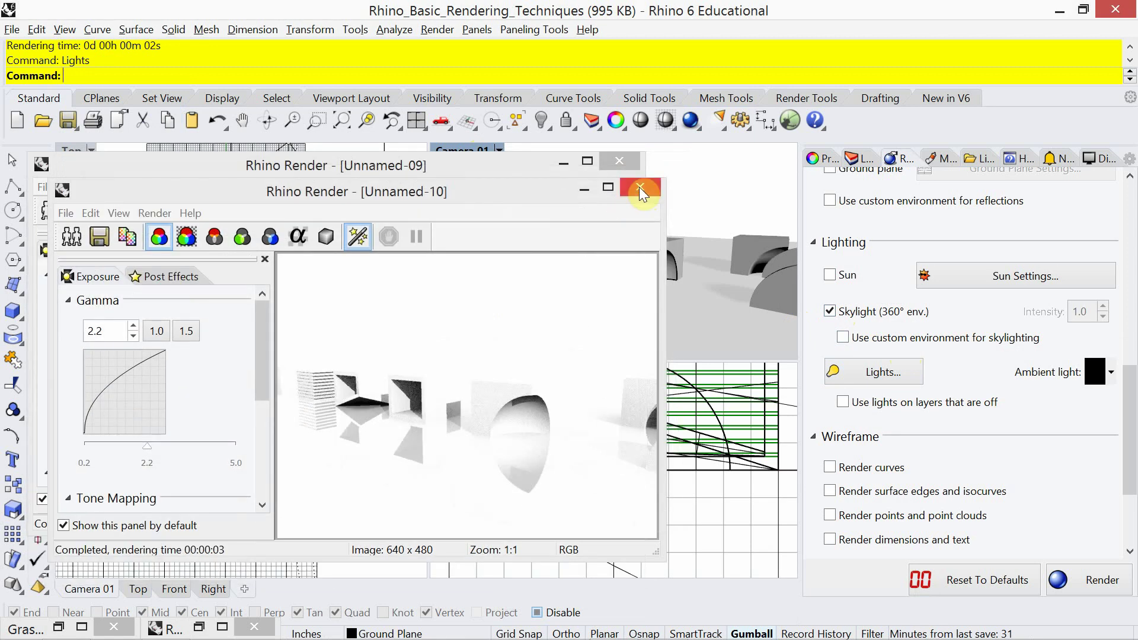
pyautogui.click(639, 187)
pyautogui.click(620, 164)
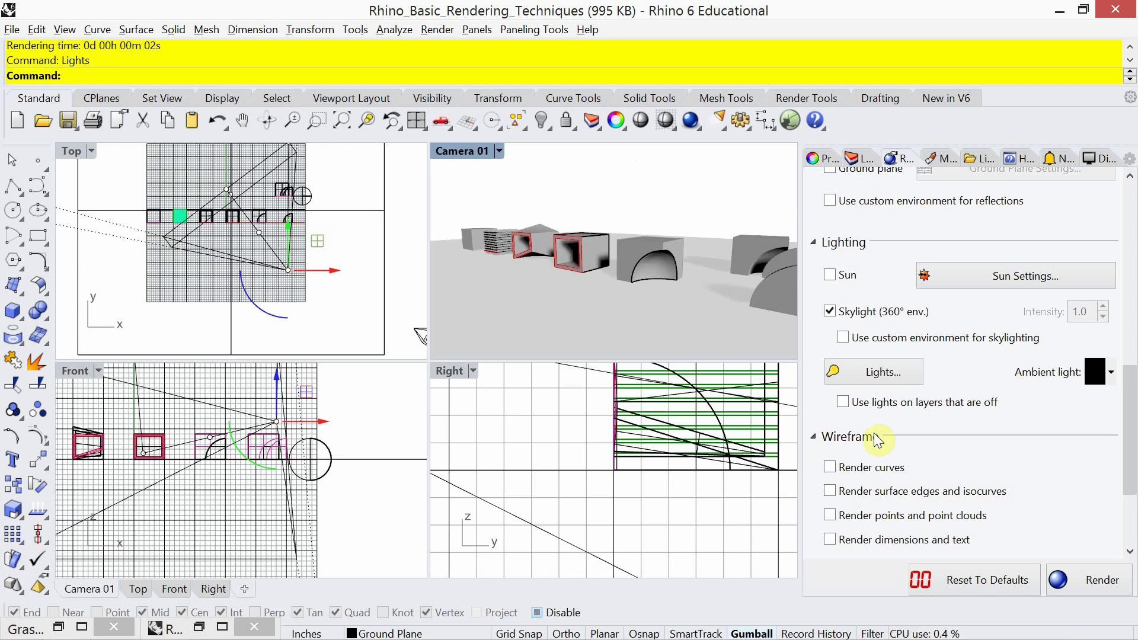
# - Select the Hatch layer in the Layers panel, toggling its visibility
pyautogui.click(861, 161)
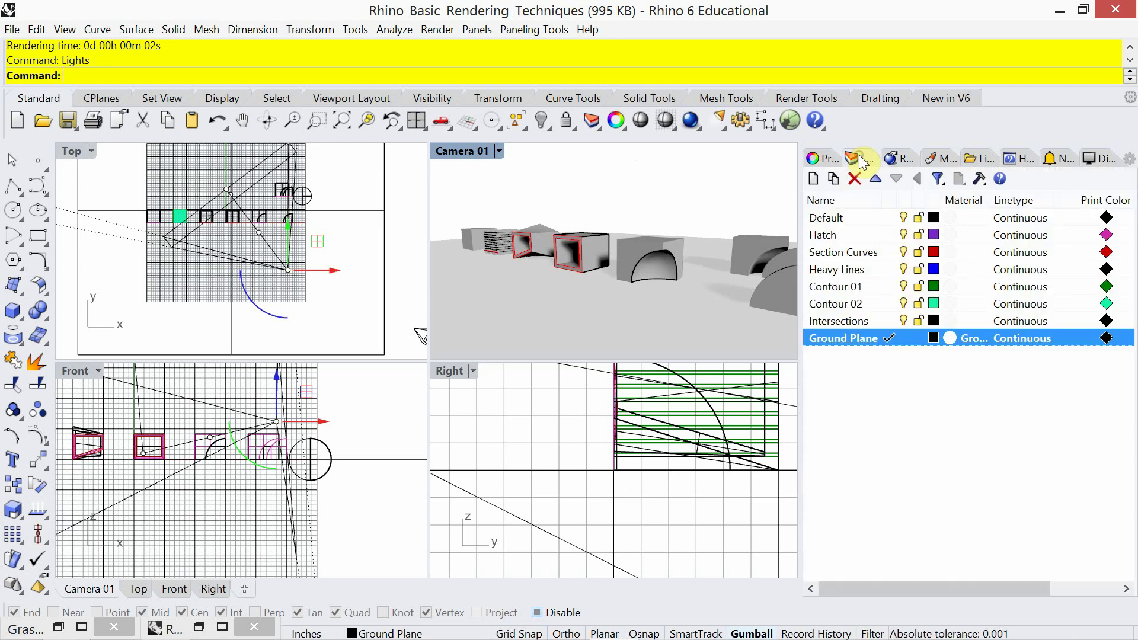
pyautogui.click(856, 236)
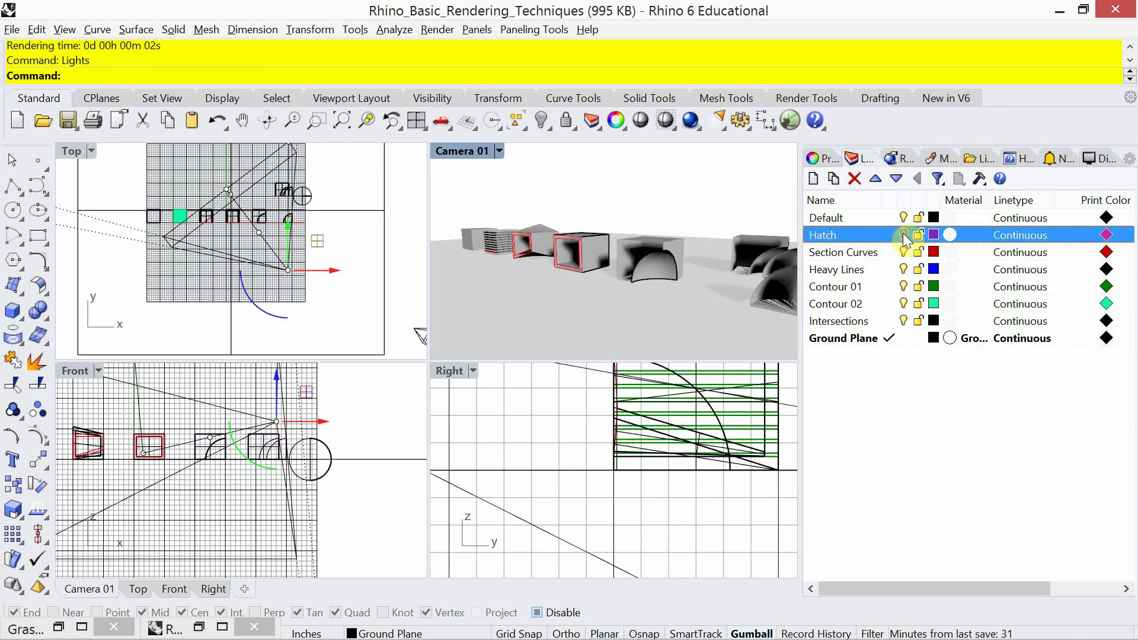
pyautogui.click(903, 235)
pyautogui.click(903, 235)
pyautogui.click(903, 236)
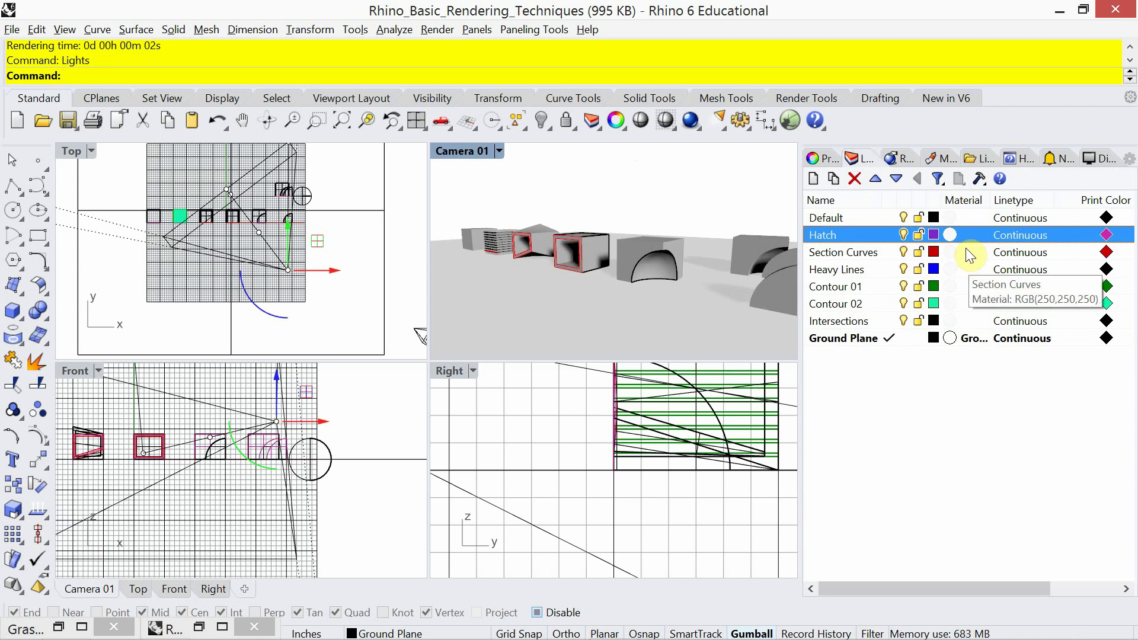
# - Create a new Custom material named 'Purple Shade' for the Hatch layer
pyautogui.click(952, 235)
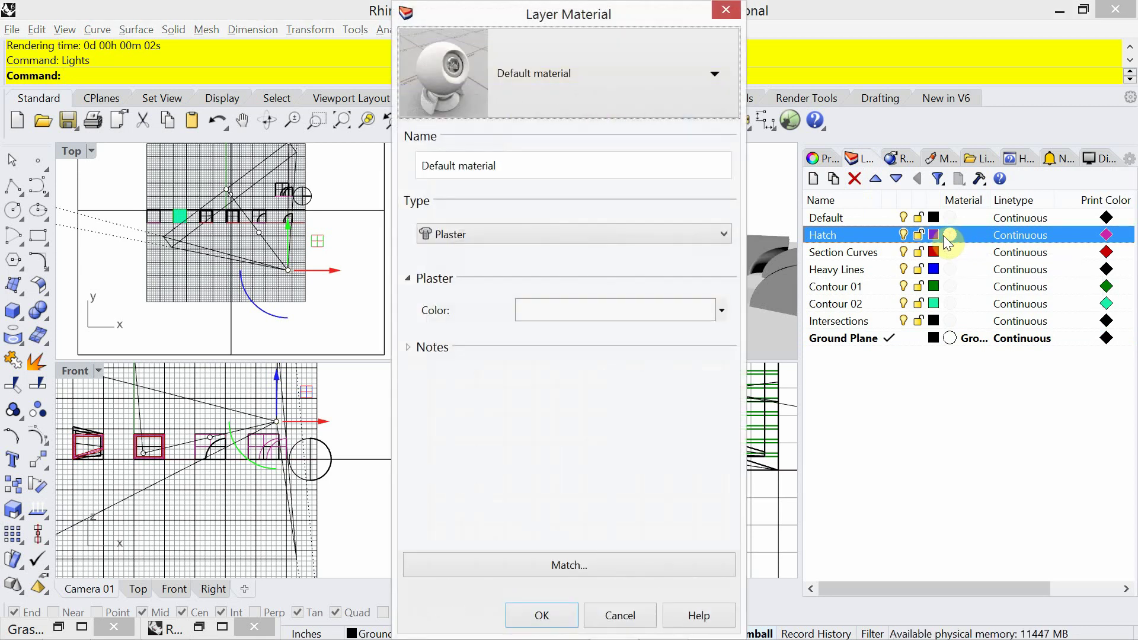
pyautogui.click(697, 73)
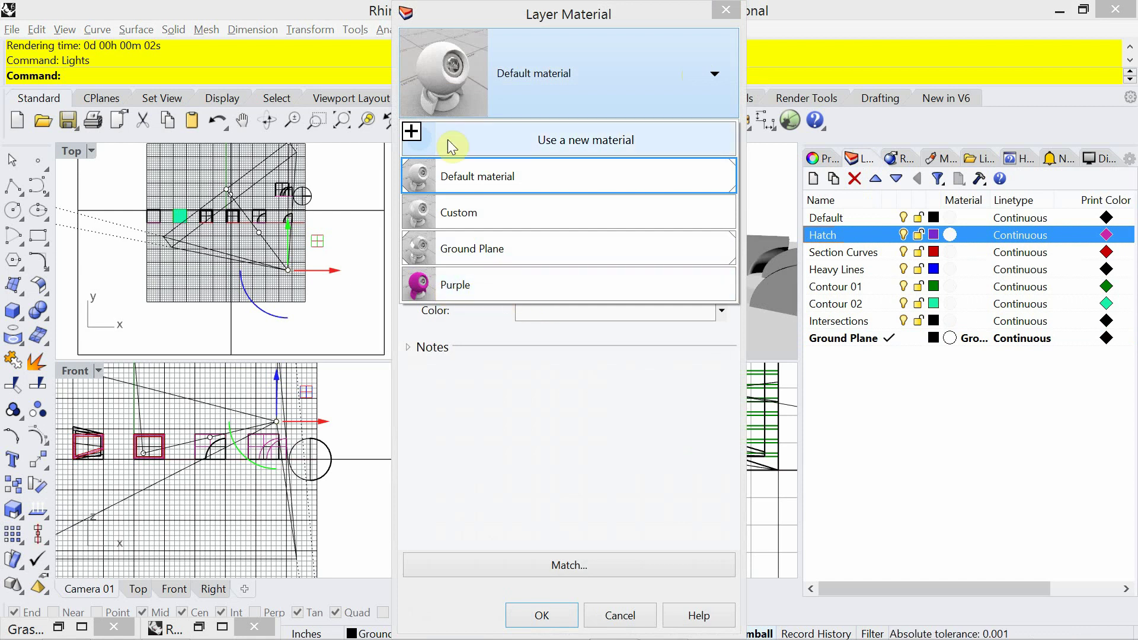
pyautogui.click(413, 133)
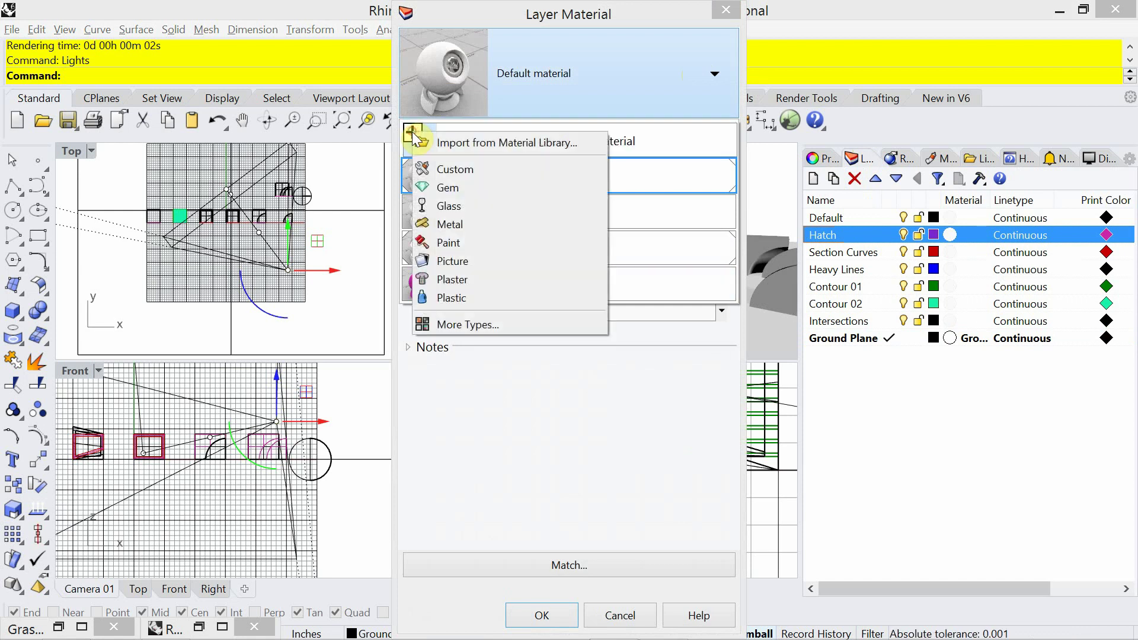
pyautogui.click(446, 172)
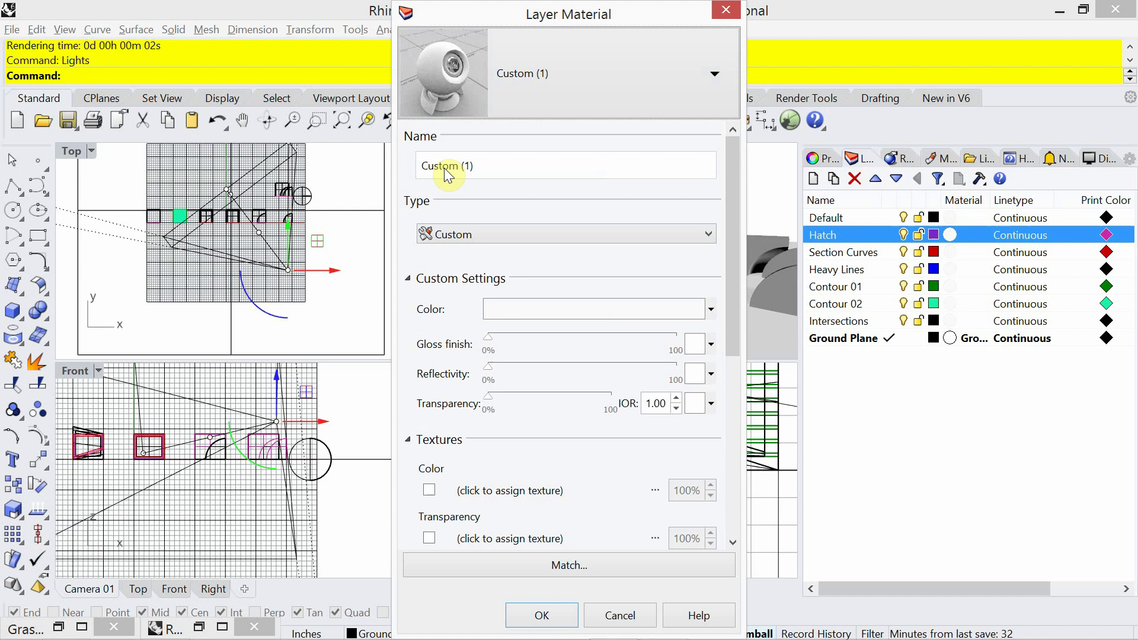
pyautogui.click(478, 166)
pyautogui.moveTo(478, 165); pyautogui.dragTo(424, 172)
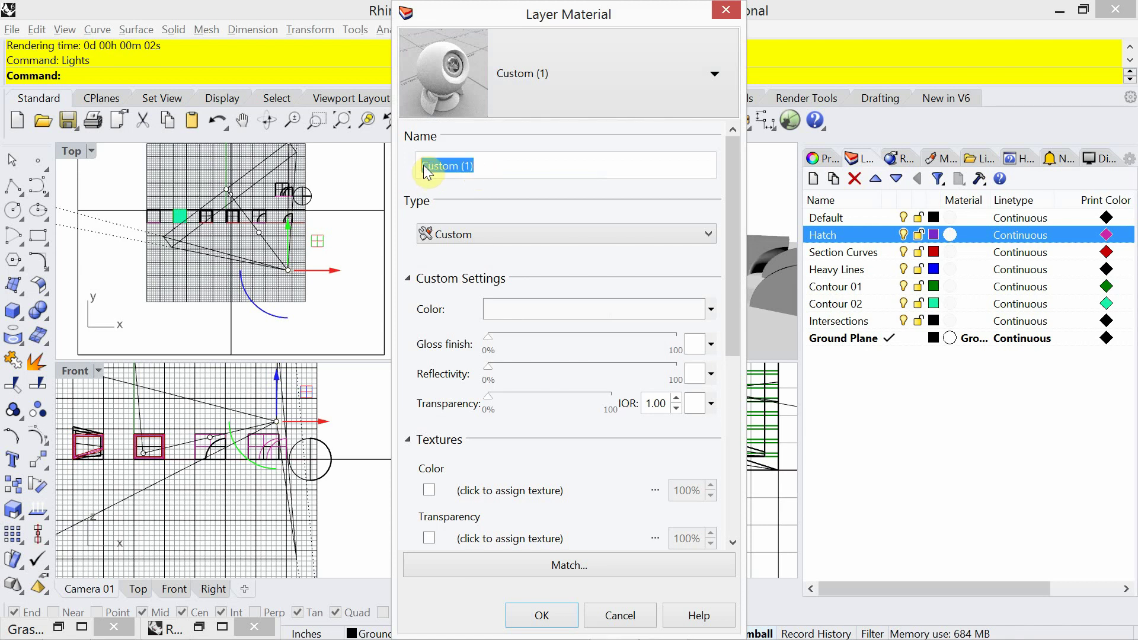
pyautogui.write('Purple')
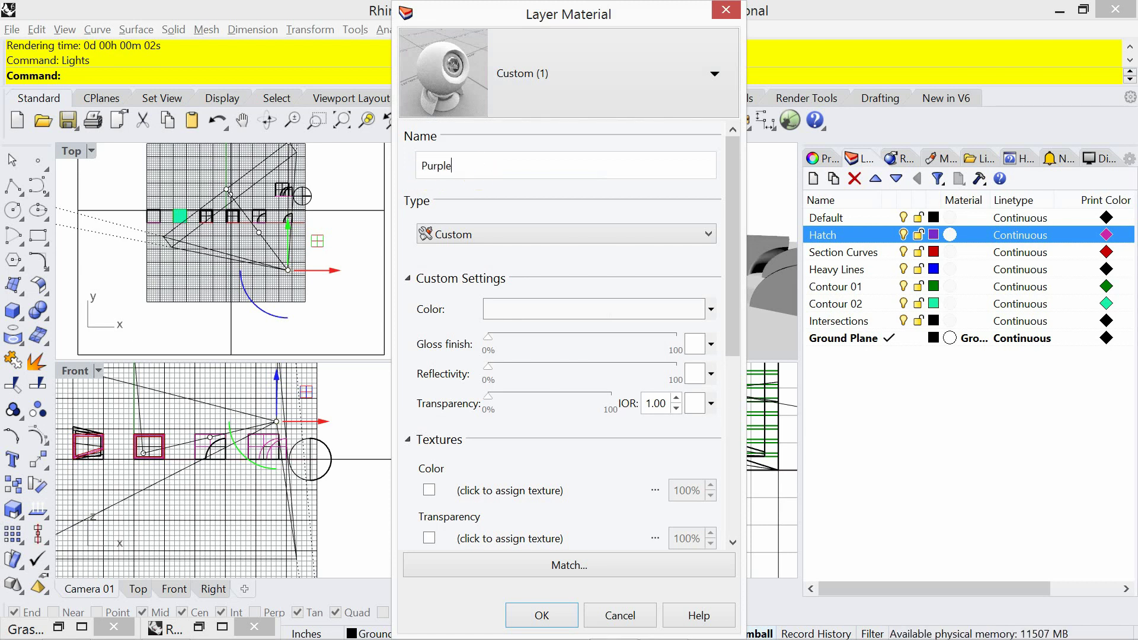
pyautogui.write(' Shade')
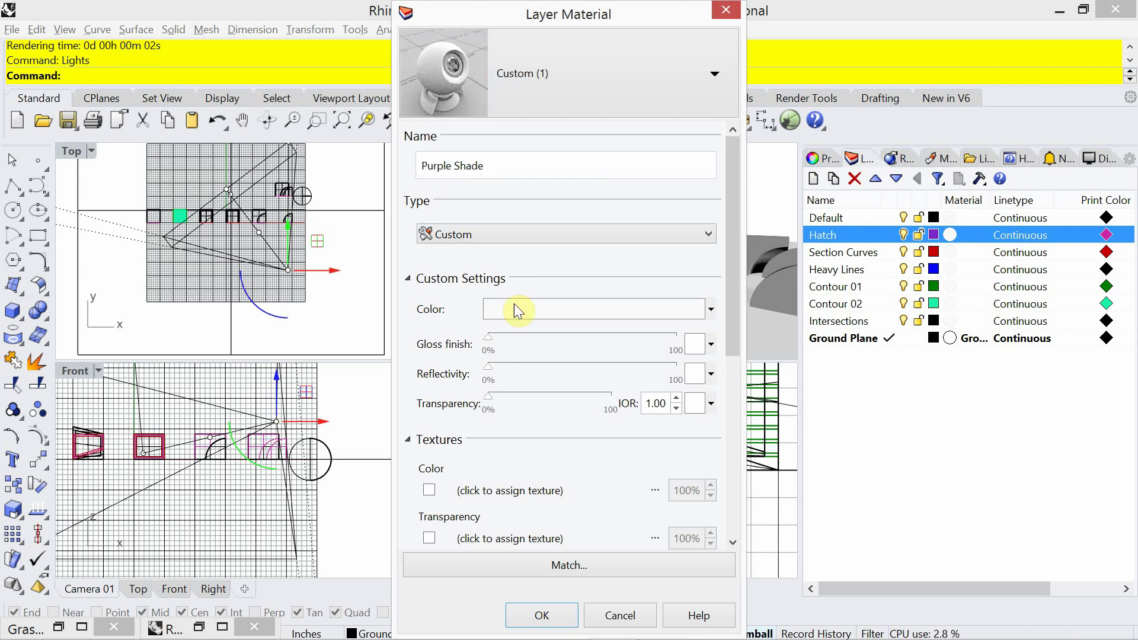
# - Colour Purple Shade a slightly darker, less saturated magenta and apply it to the layer
pyautogui.click(536, 315)
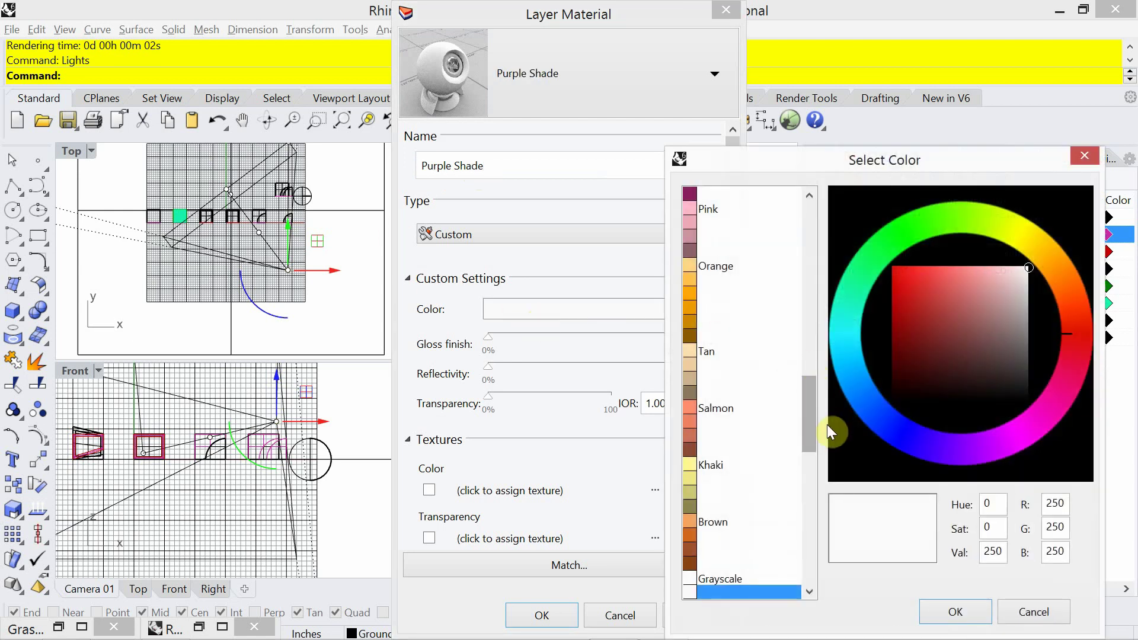
pyautogui.moveTo(810, 418); pyautogui.dragTo(824, 264)
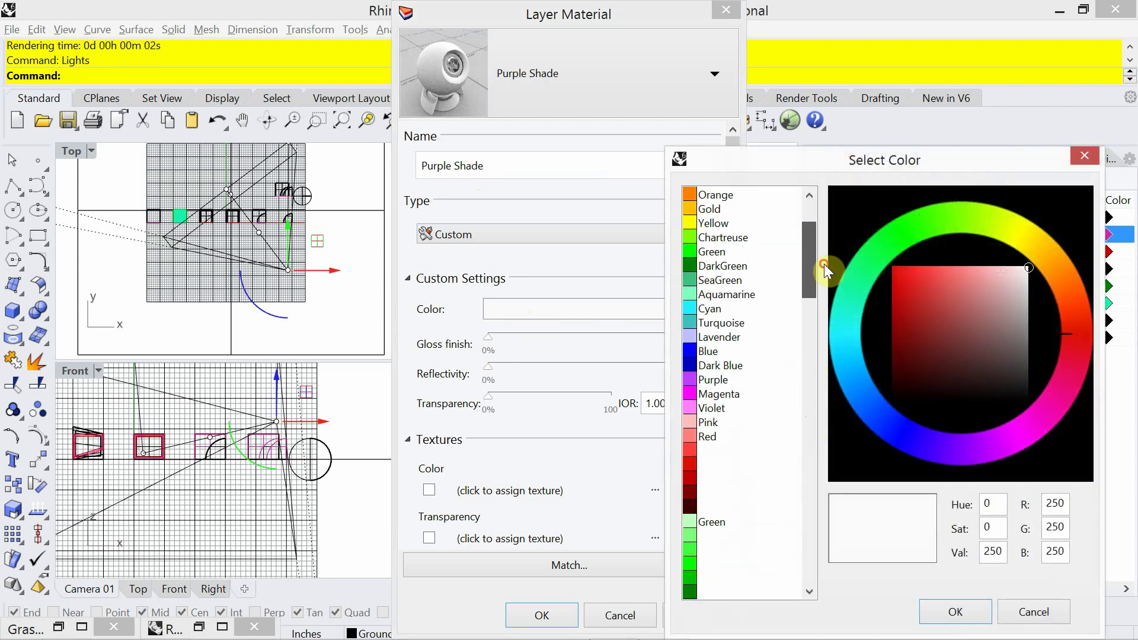
pyautogui.click(719, 393)
pyautogui.click(1026, 440)
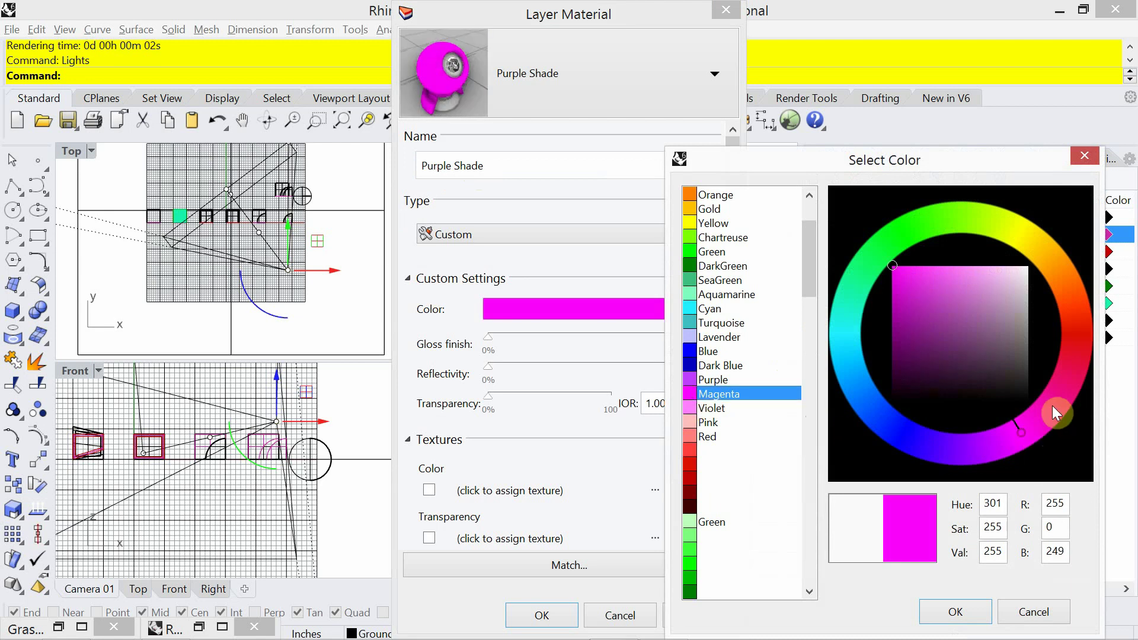
pyautogui.click(900, 273)
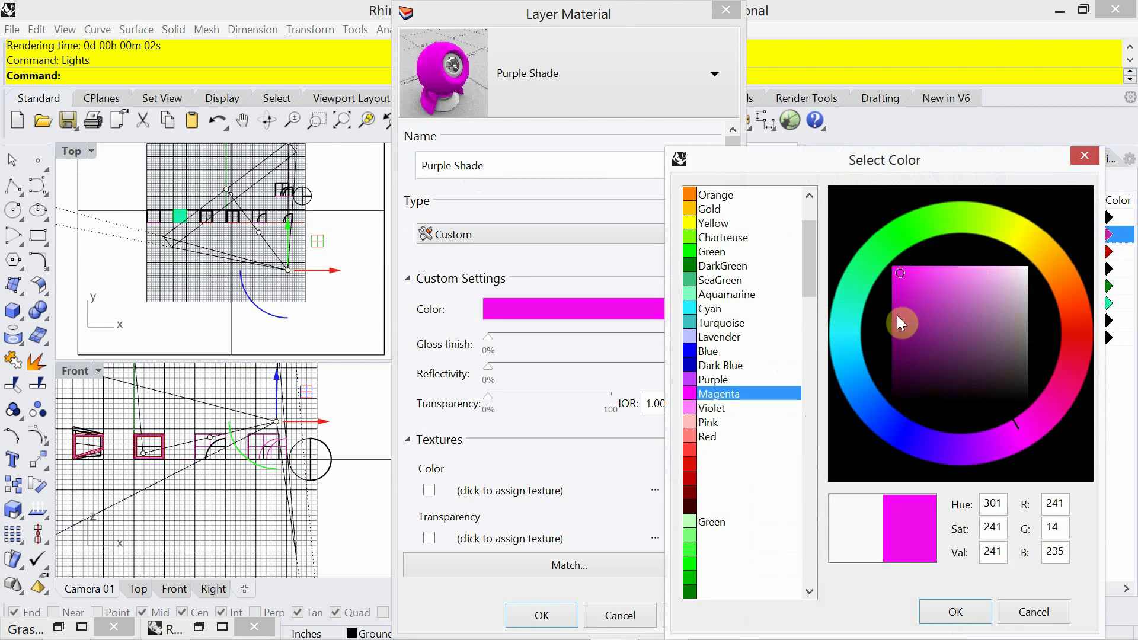
pyautogui.click(956, 612)
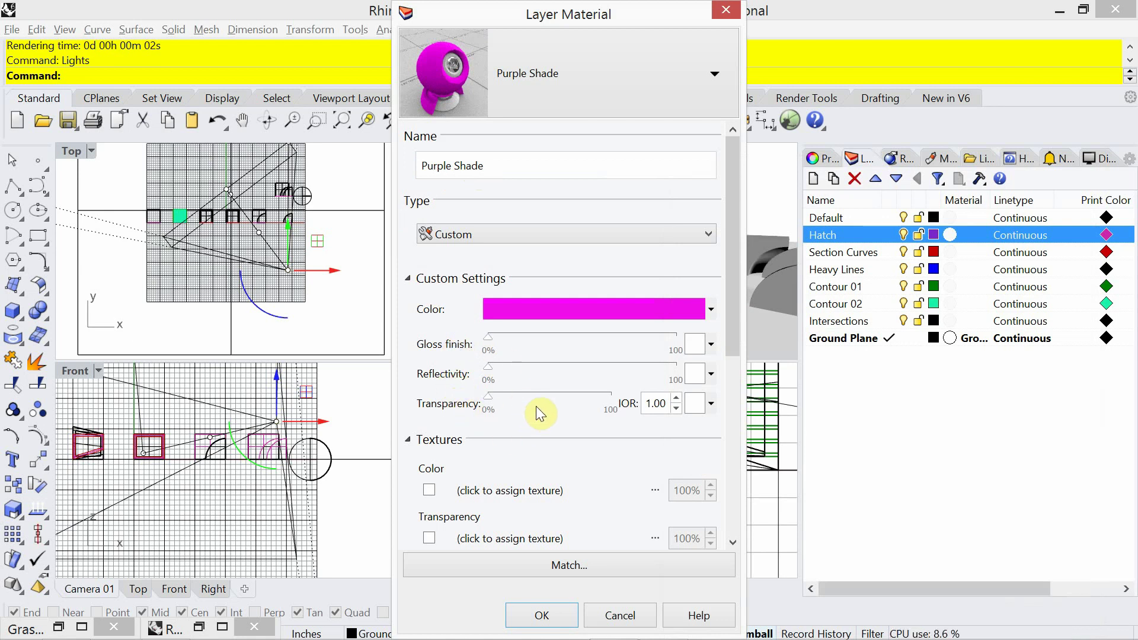
pyautogui.click(542, 615)
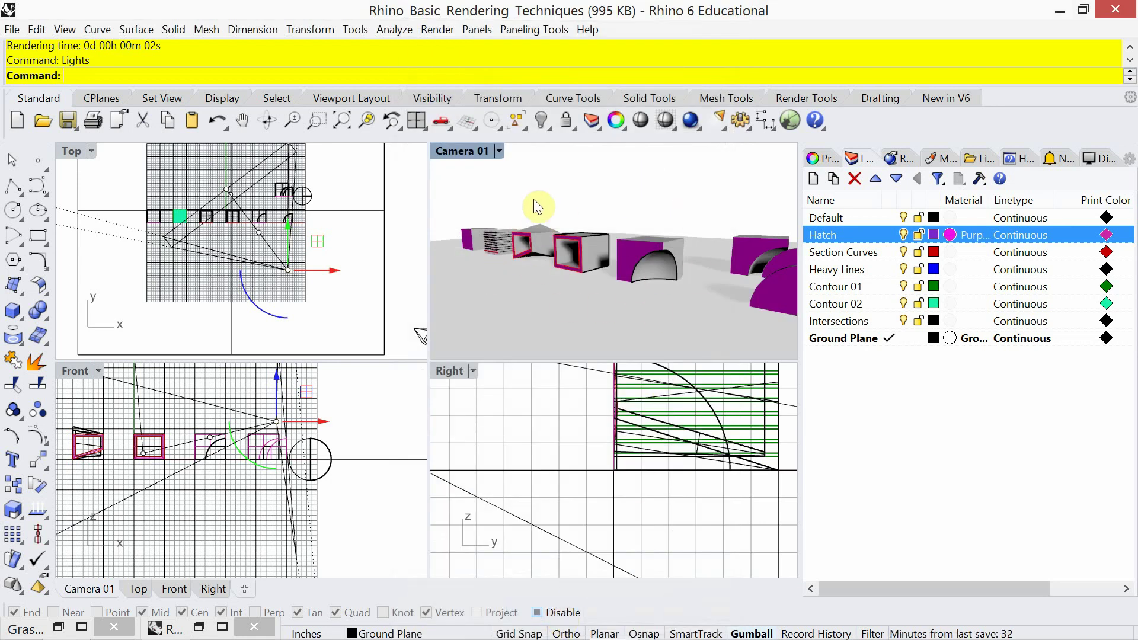
# - Render Camera 01 as Unnamed-13 with the magenta hatch, then reopen the Rendering settings
pyautogui.click(693, 123)
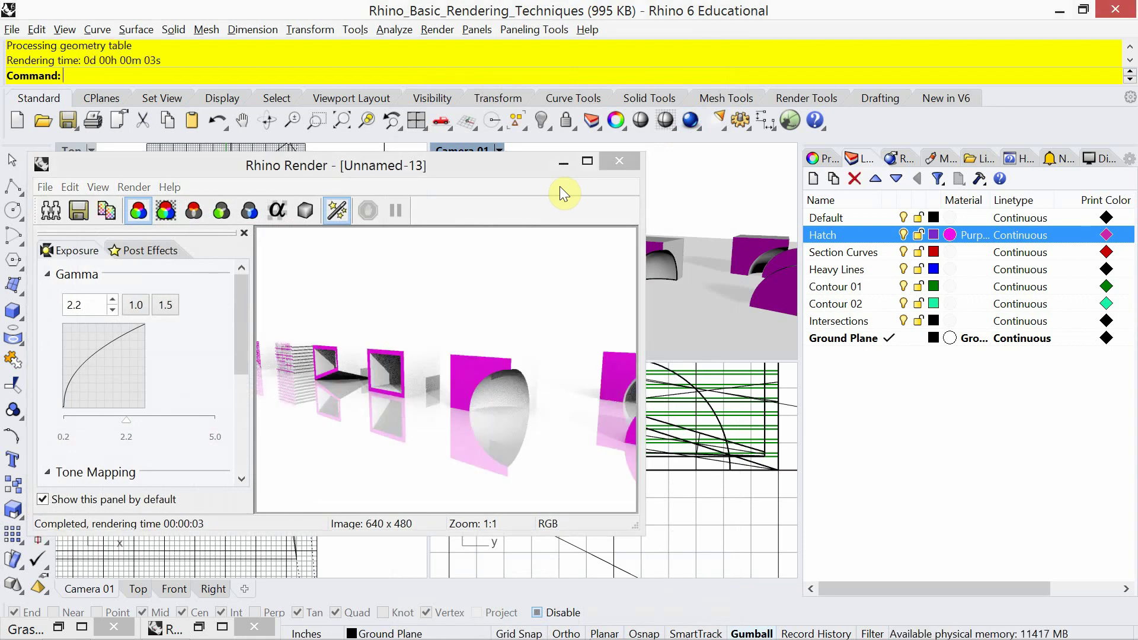
pyautogui.moveTo(507, 170); pyautogui.dragTo(478, 137)
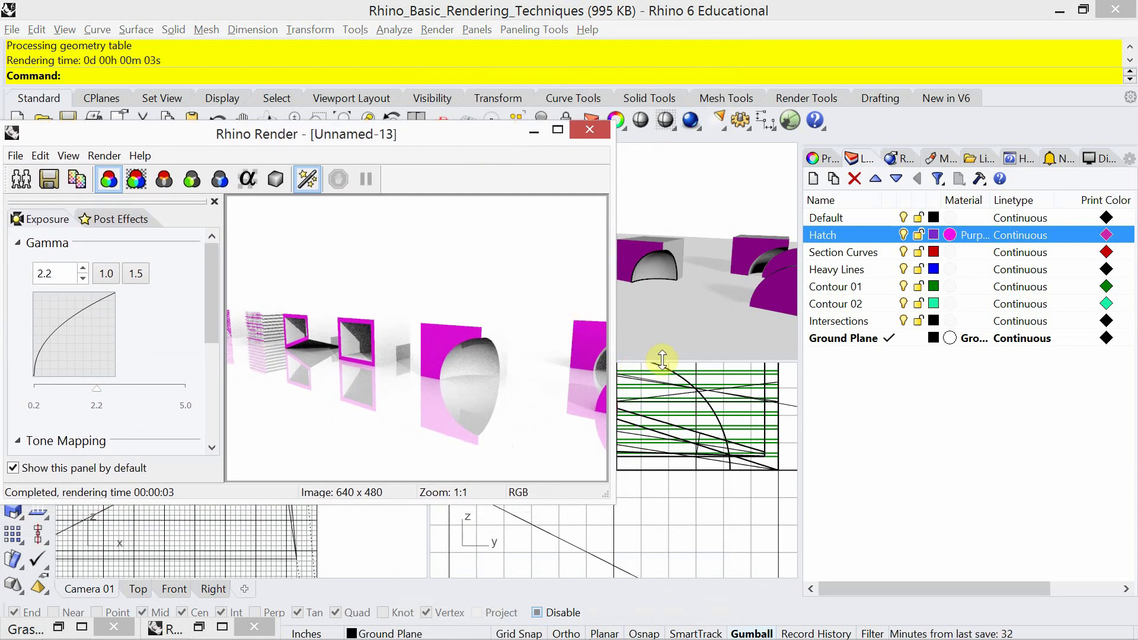
pyautogui.click(662, 360)
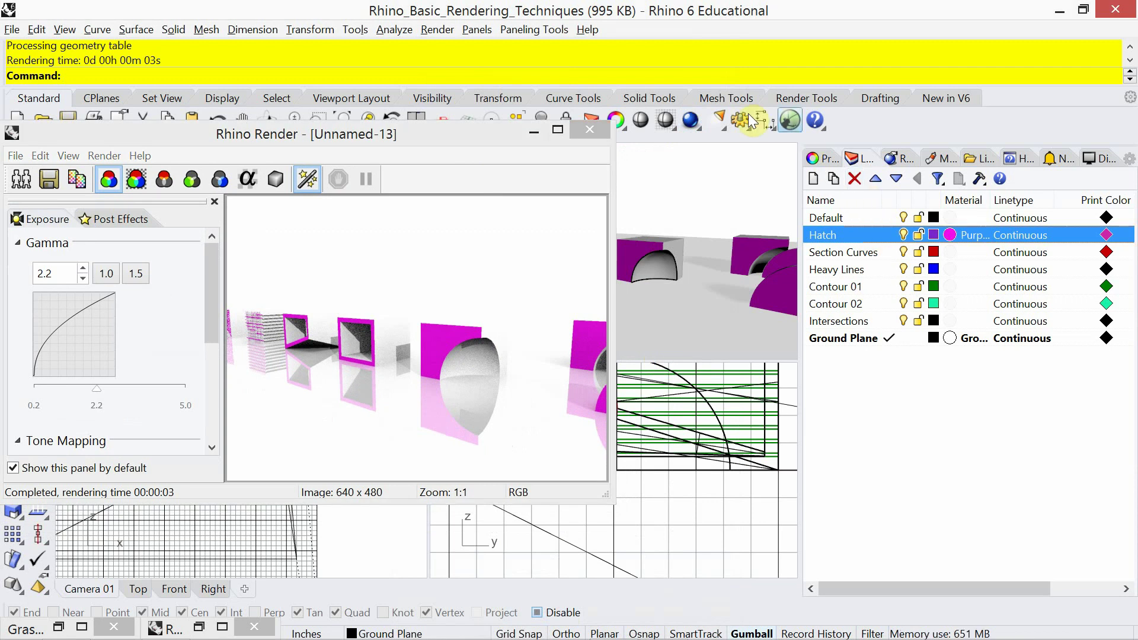
pyautogui.rightClick(690, 121)
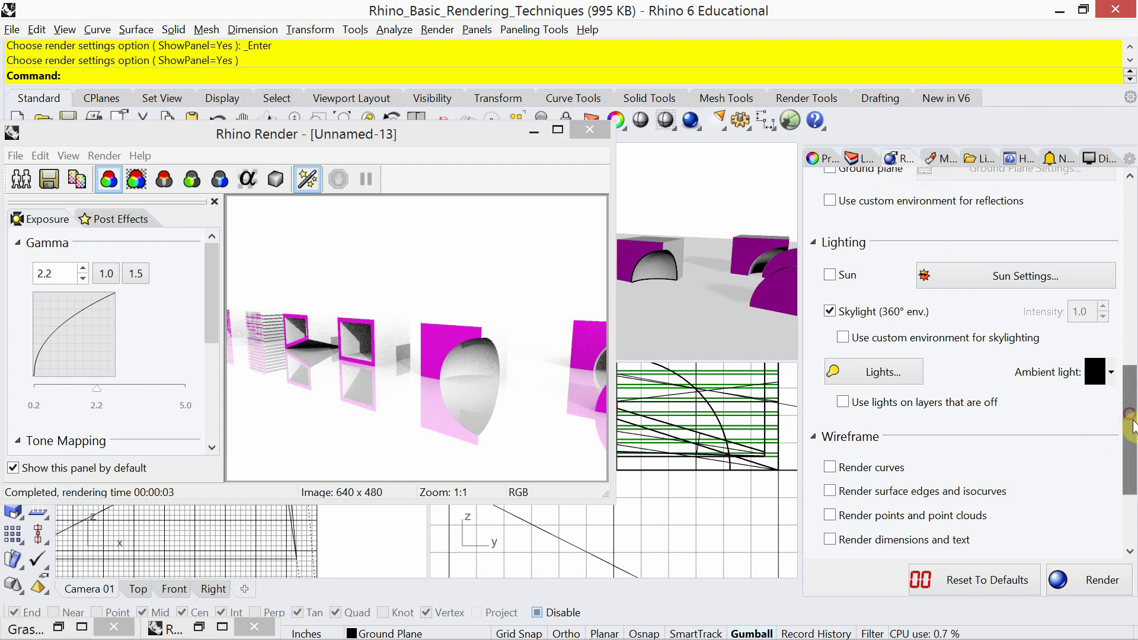
# - Enable Render curves under Wireframe and render the scene again
pyautogui.moveTo(1132, 424); pyautogui.dragTo(1132, 469)
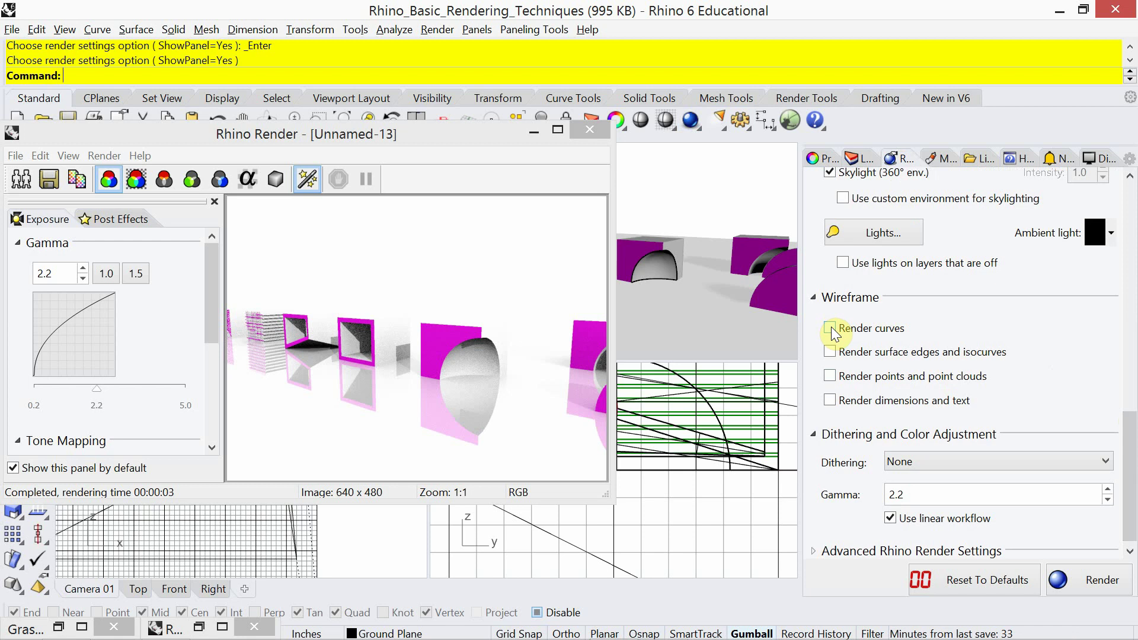
pyautogui.click(831, 328)
pyautogui.click(1072, 580)
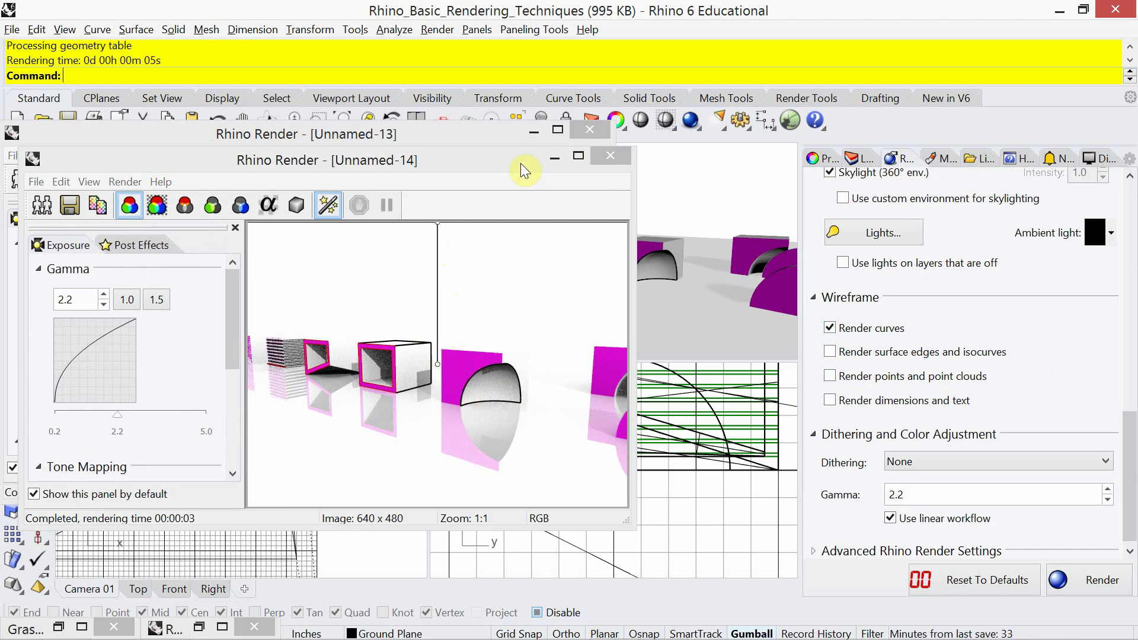
# - Close both render windows and hide the camera object in the viewports
pyautogui.moveTo(521, 163); pyautogui.dragTo(498, 288)
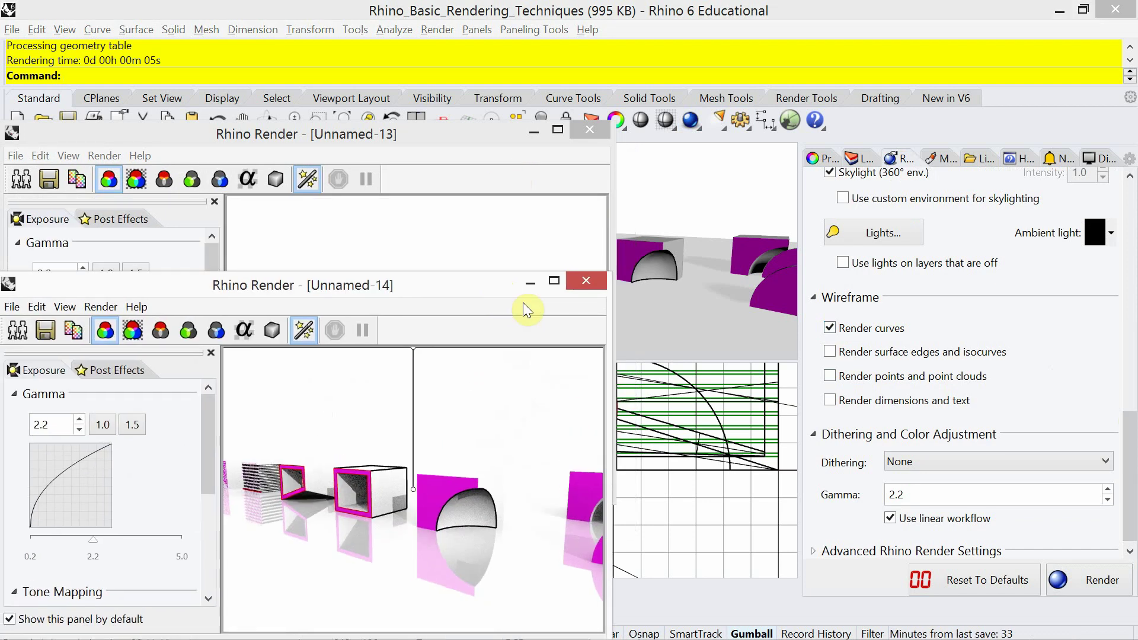
pyautogui.click(581, 284)
pyautogui.click(589, 128)
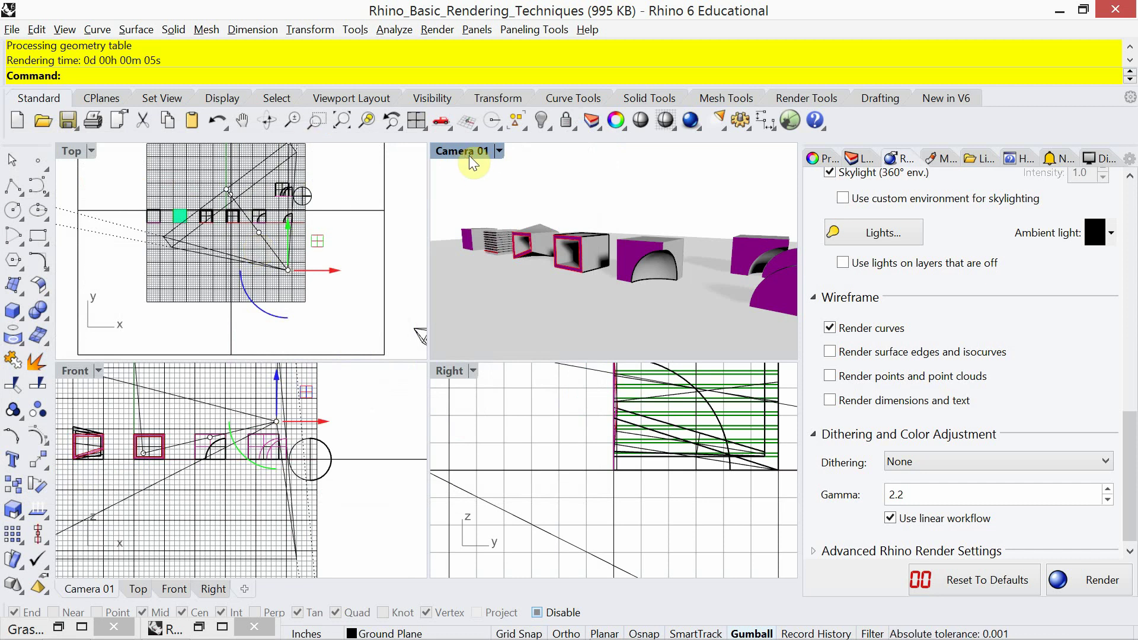
pyautogui.press('F6')
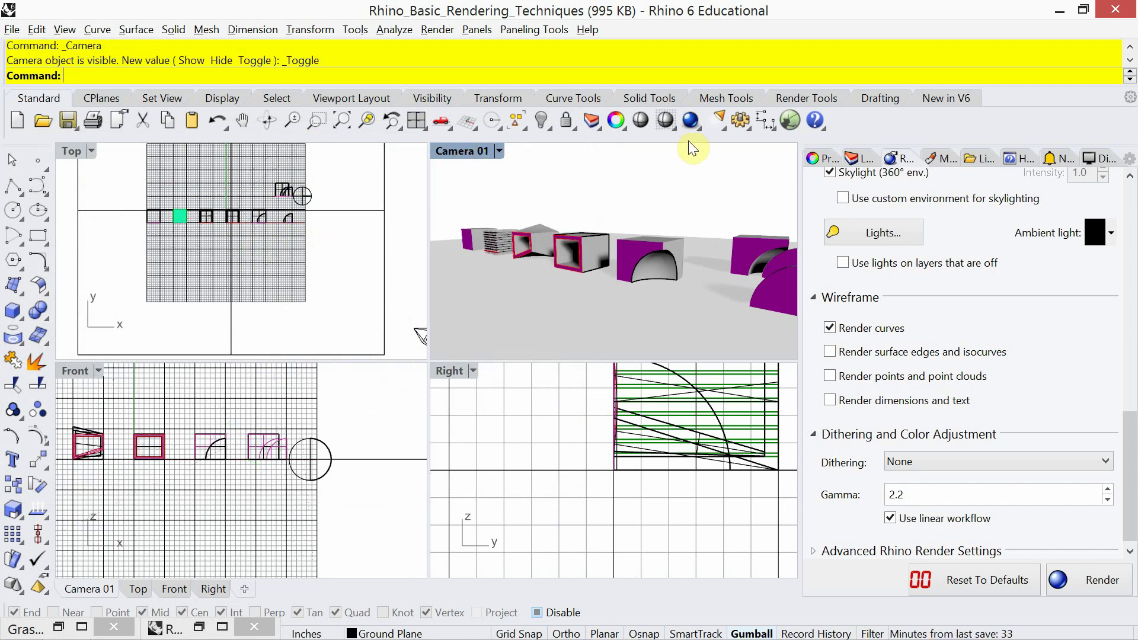
# - Render Camera 01 again as Unnamed-15, now without the camera object
pyautogui.click(690, 121)
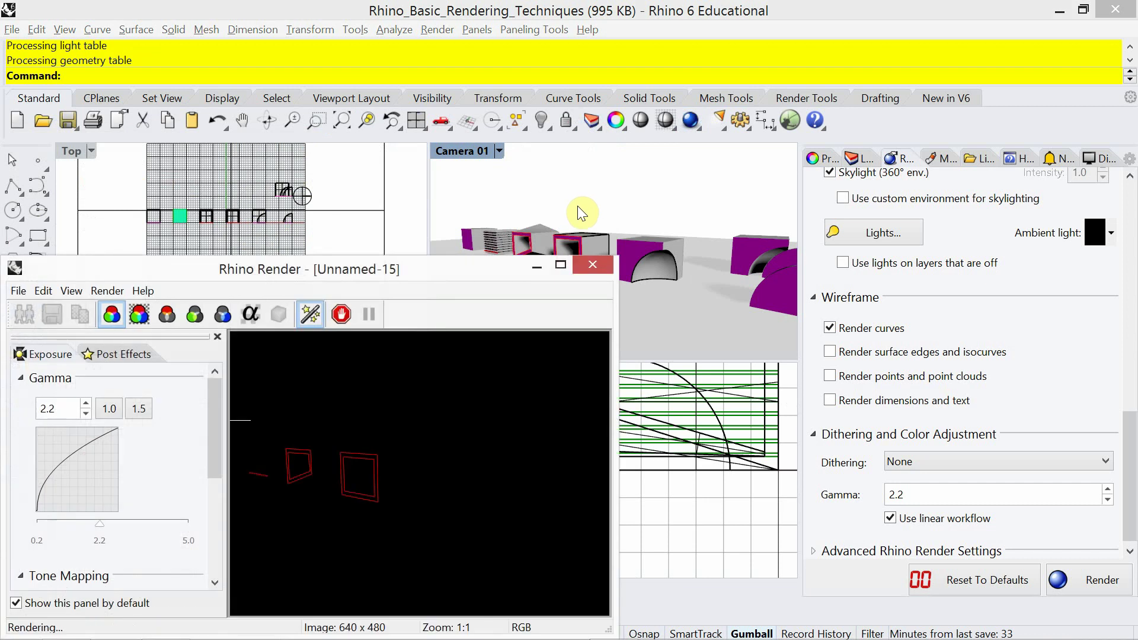
pyautogui.moveTo(452, 269); pyautogui.dragTo(487, 186)
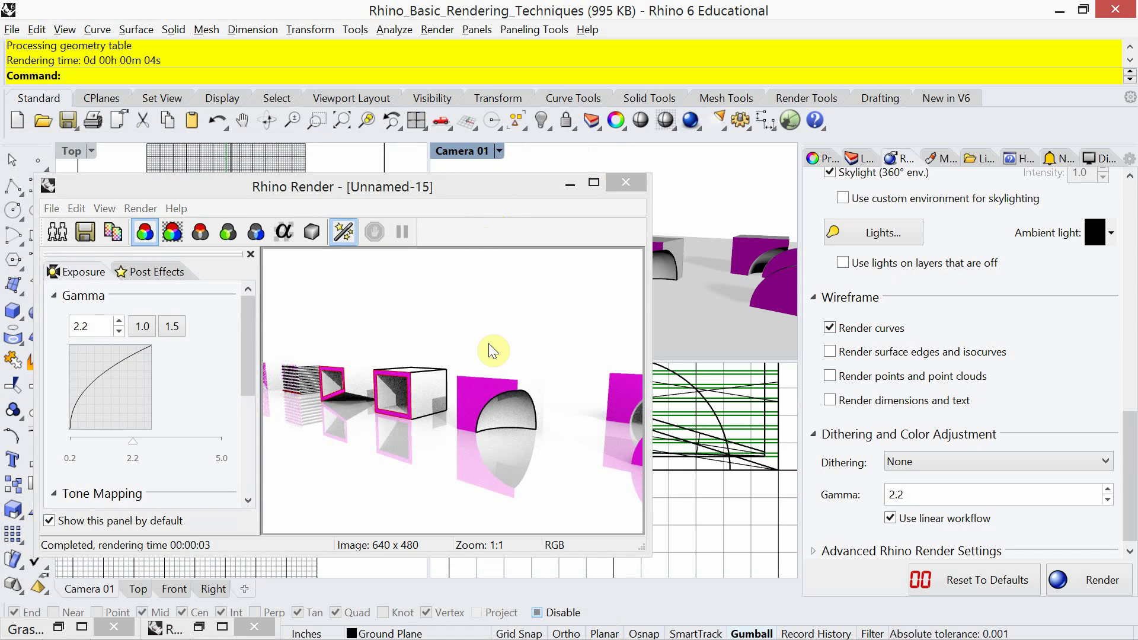
# - Replace Render curves with Render surface edges and isocurves, then render again
pyautogui.click(831, 330)
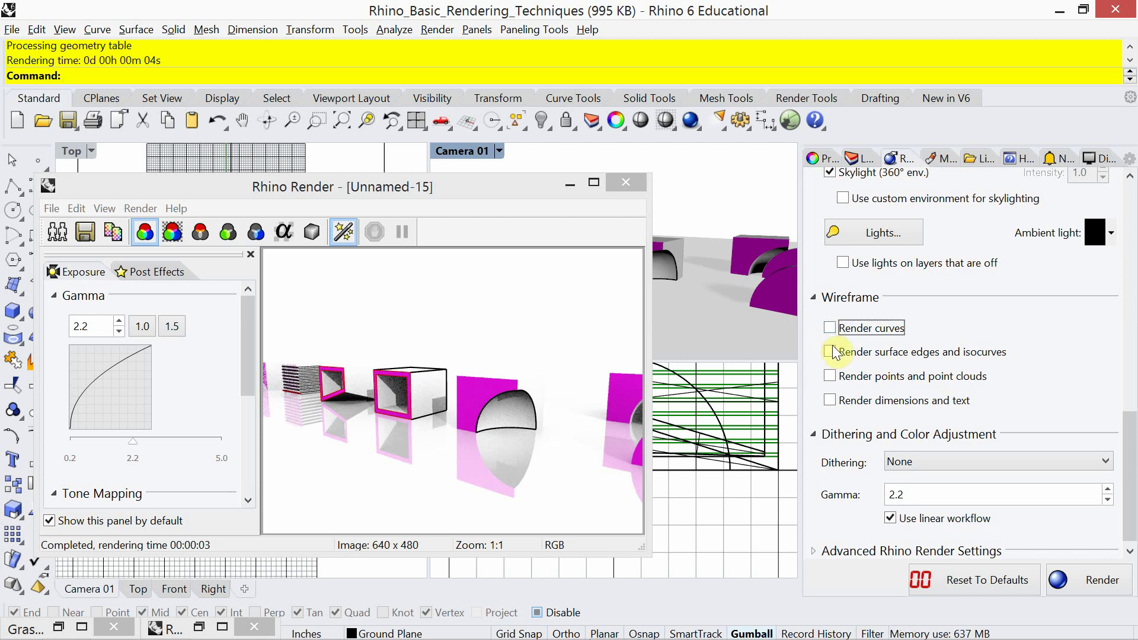
pyautogui.click(829, 352)
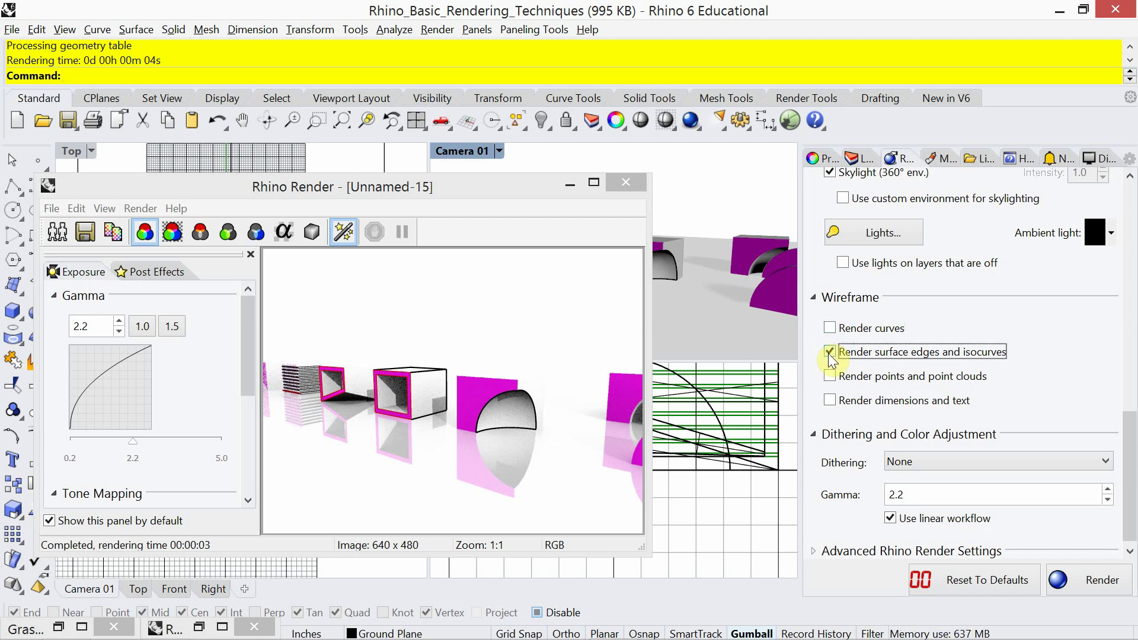
pyautogui.click(1082, 578)
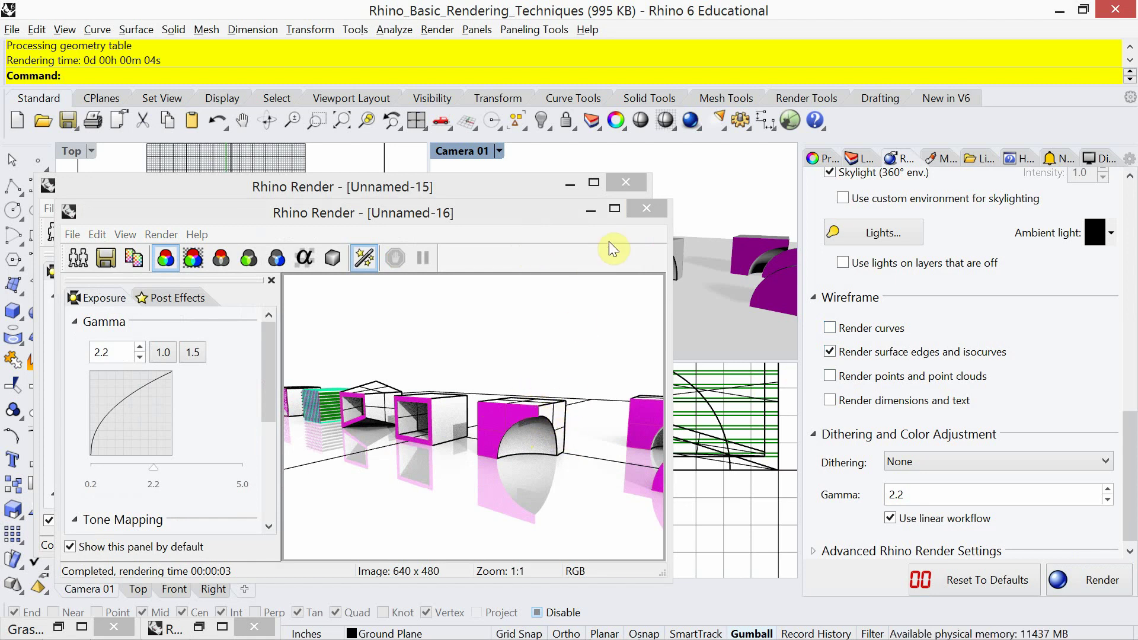
# - Close both render windows and select the ground plane surface
pyautogui.click(646, 211)
pyautogui.click(629, 182)
pyautogui.click(569, 308)
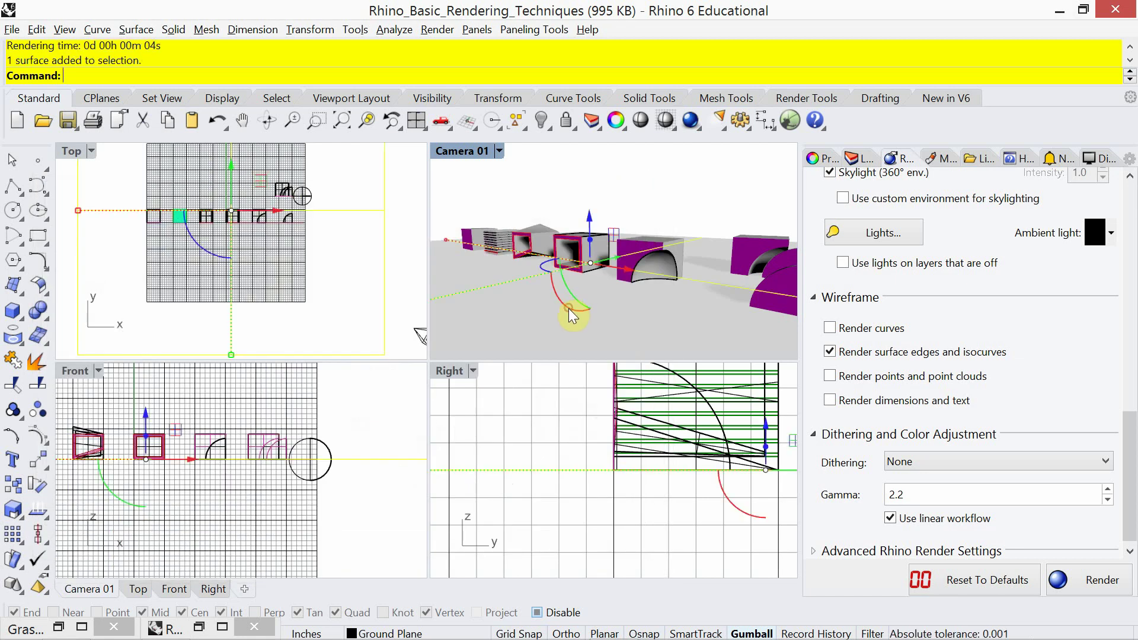
# - Uncheck Show surface isocurve for the ground plane, then clear the selection
pyautogui.click(823, 159)
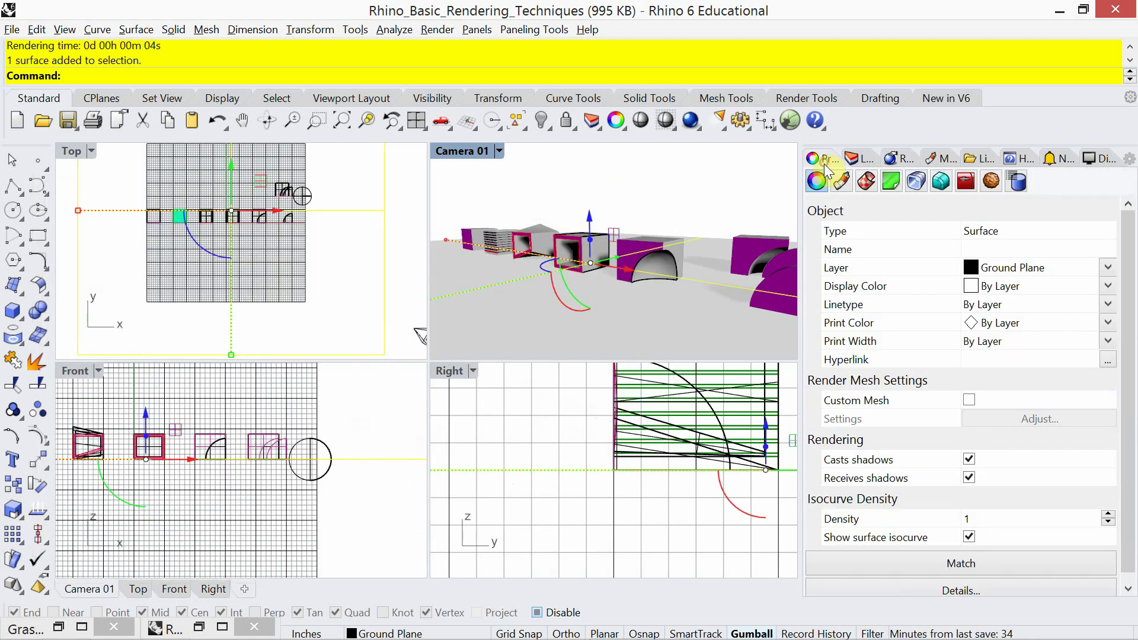
pyautogui.click(970, 540)
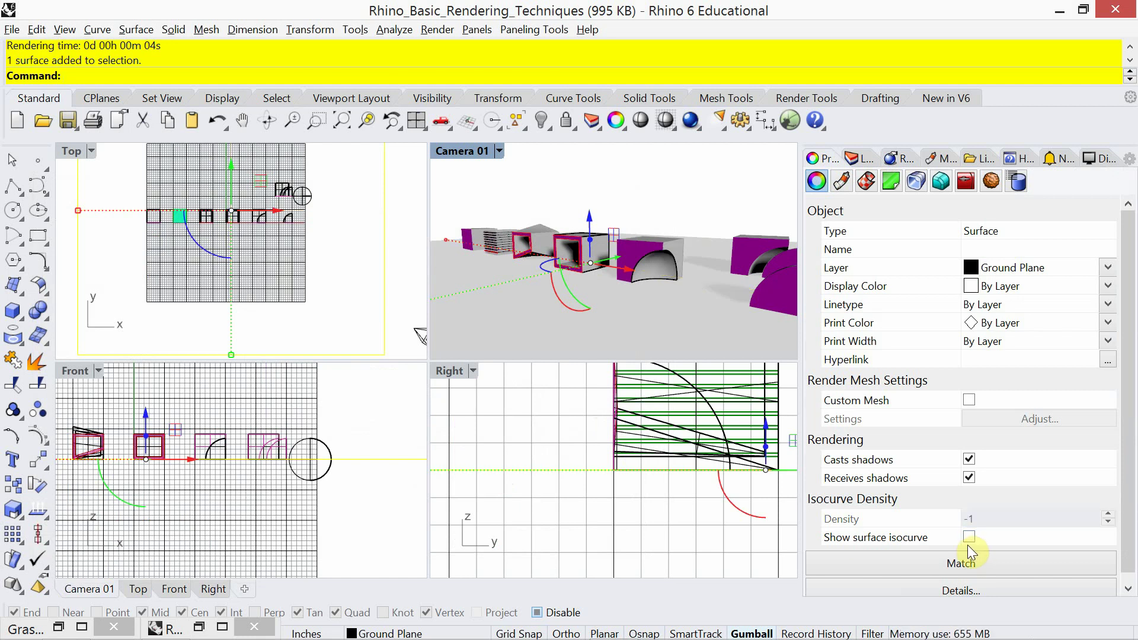
pyautogui.click(671, 247)
pyautogui.keyDown('shift'); pyautogui.click(683, 241); pyautogui.keyUp('shift')
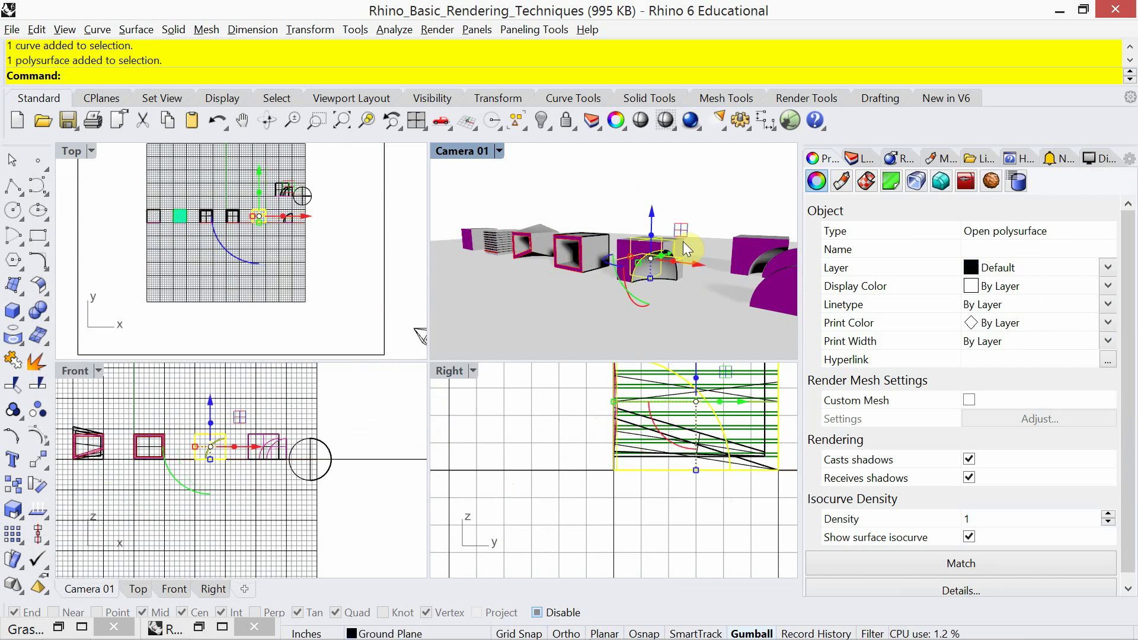
pyautogui.click(546, 173)
# - Shade the Camera 01 view and hide the curved polysurface's isocurves
pyautogui.click(499, 152)
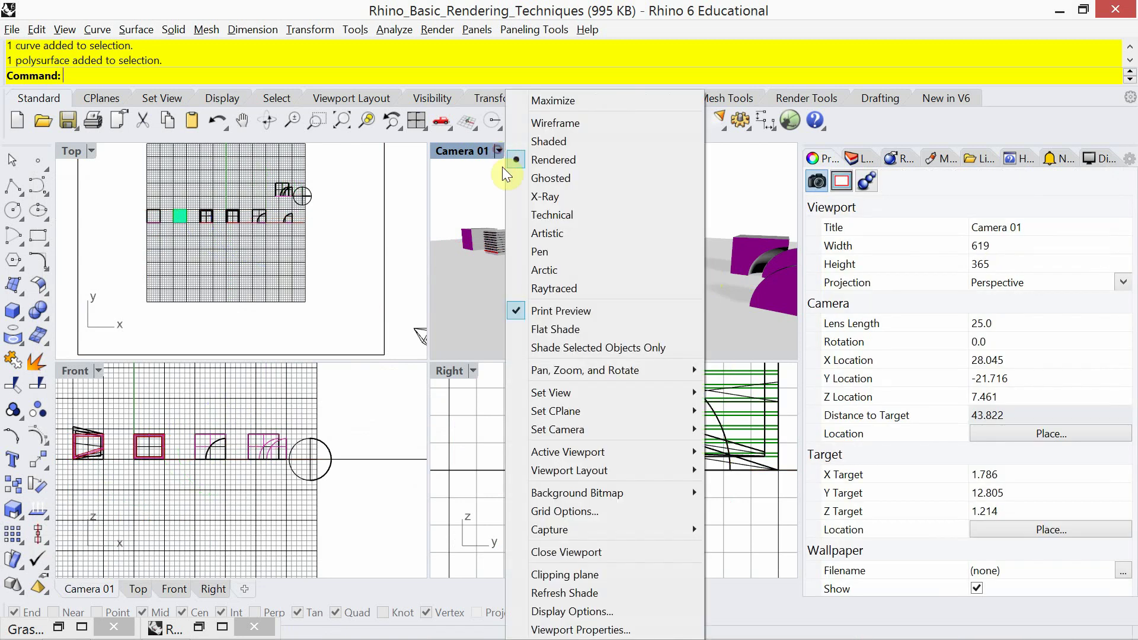
pyautogui.click(549, 144)
pyautogui.click(680, 254)
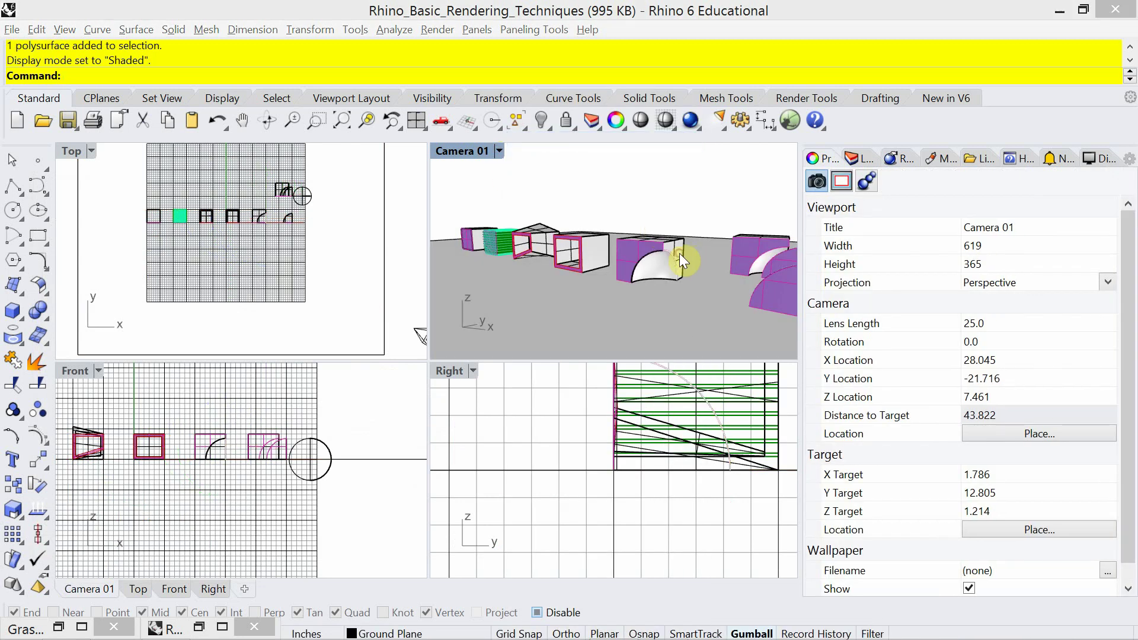
pyautogui.click(735, 309)
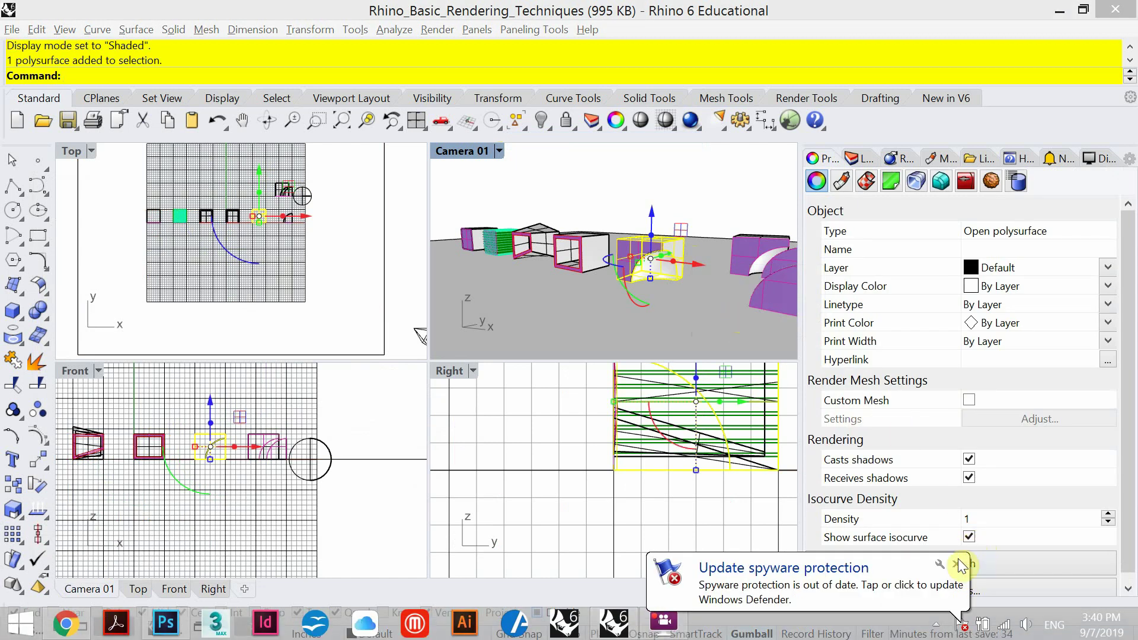
pyautogui.click(959, 565)
pyautogui.click(968, 536)
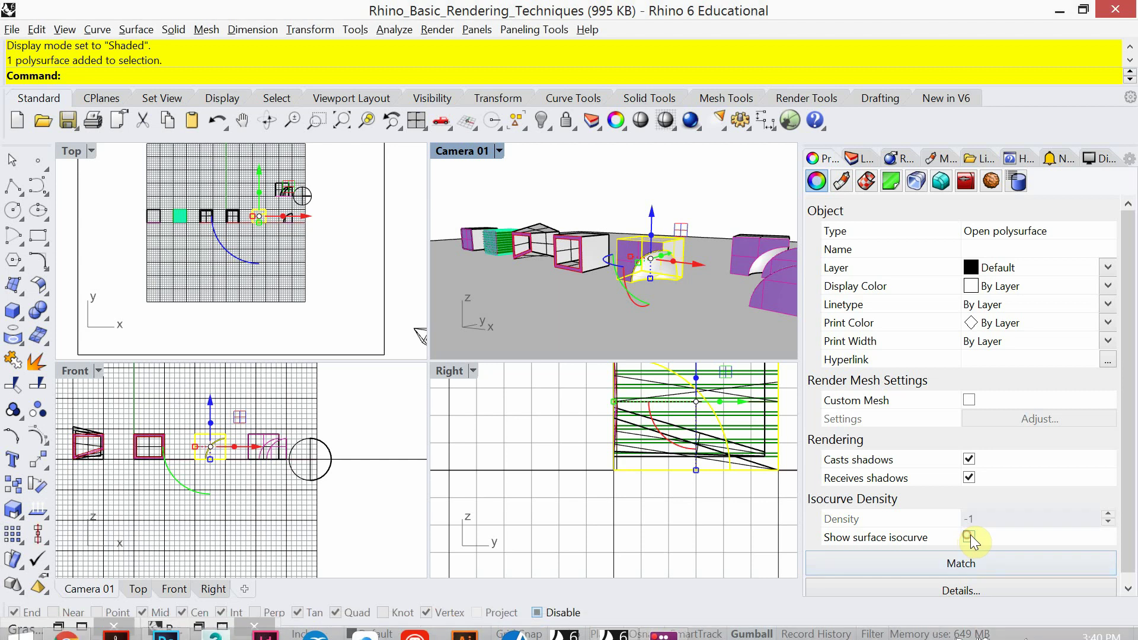
# - Switch Camera 01 to Rendered display and render the scene
pyautogui.click(496, 152)
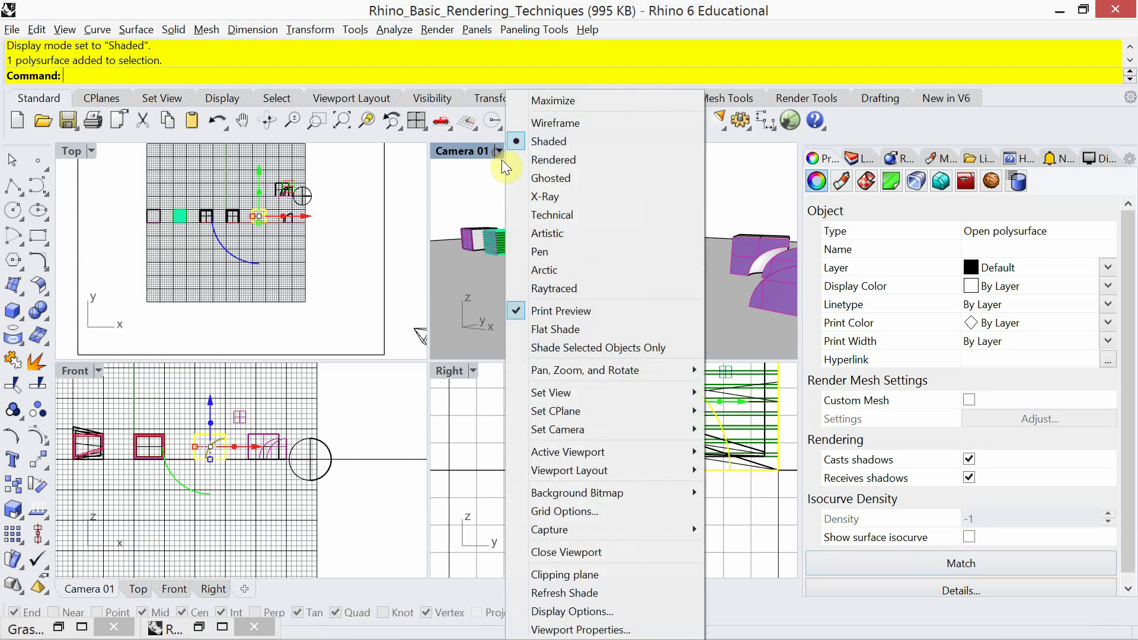
pyautogui.click(539, 160)
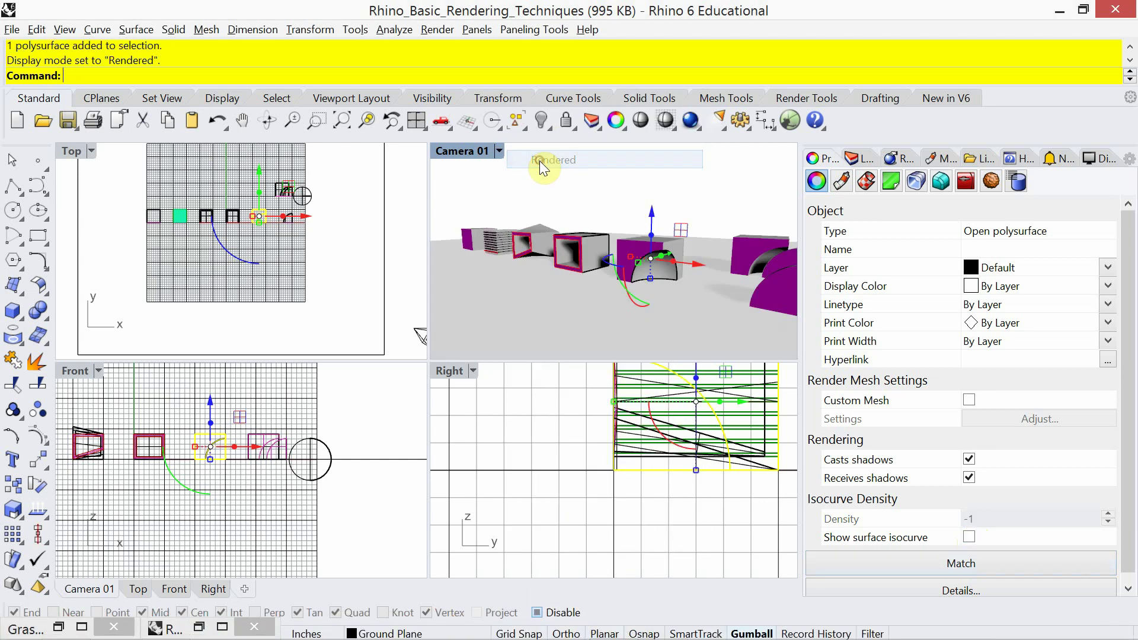
pyautogui.click(690, 120)
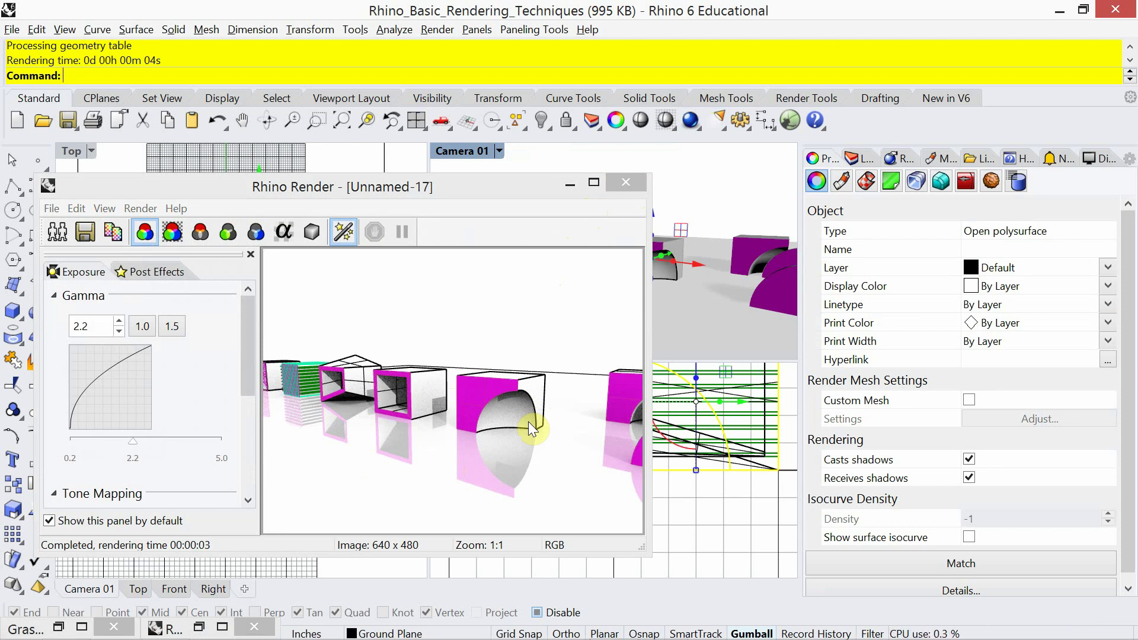
# - Close the Unnamed-17 render and keep Casts shadows switched on for the polysurface
pyautogui.click(619, 183)
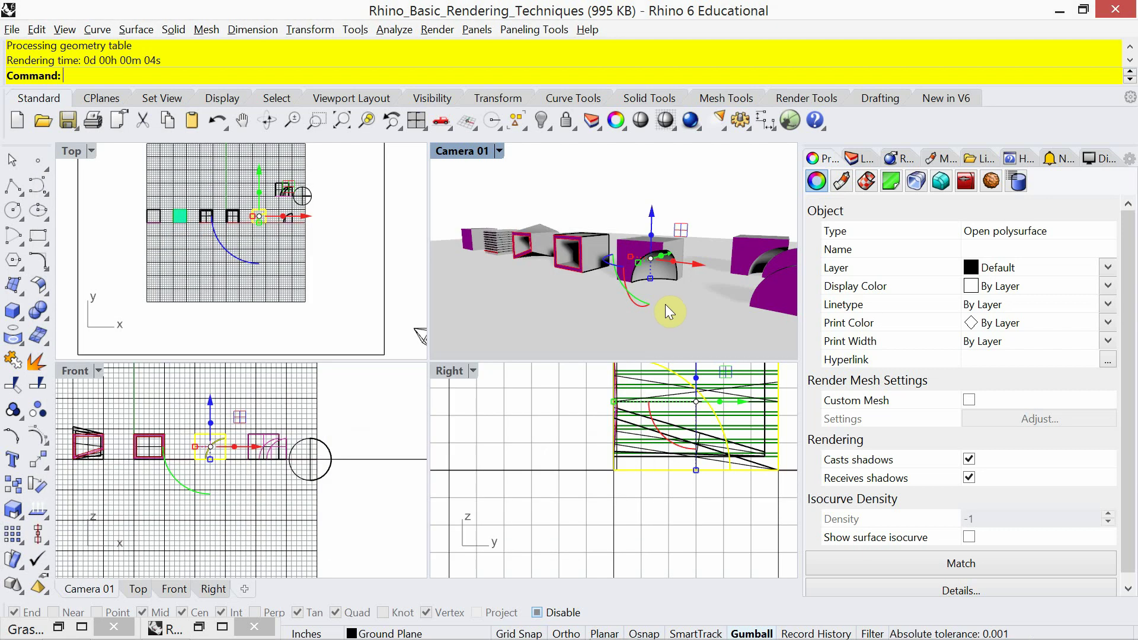
pyautogui.click(969, 460)
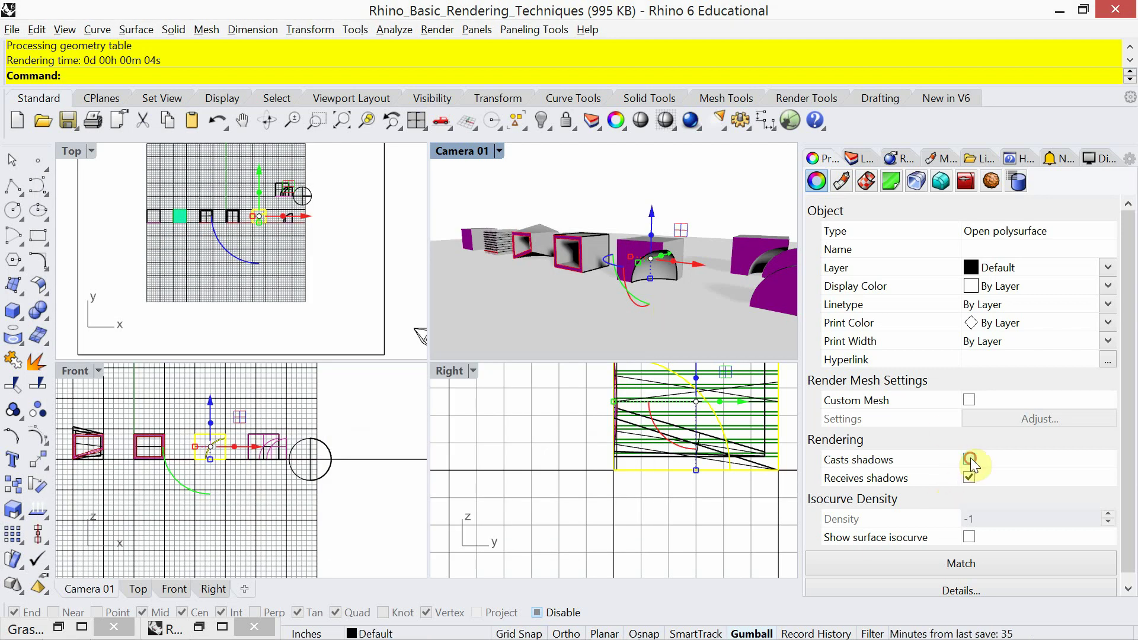
pyautogui.click(969, 459)
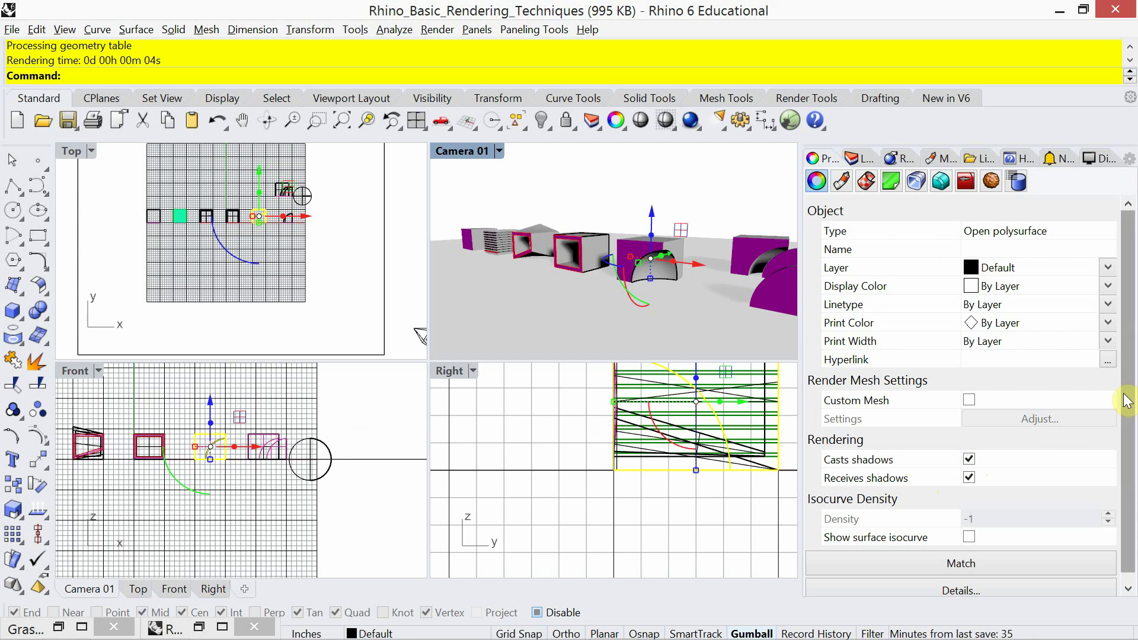
pyautogui.scroll(-1, 1126, 401)
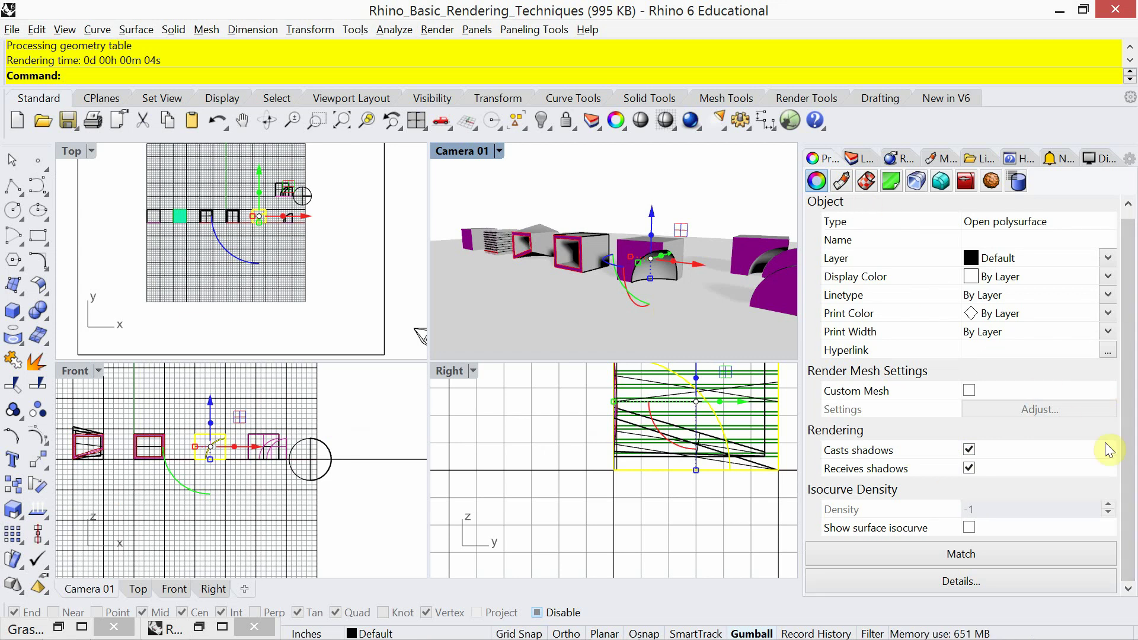
pyautogui.scroll(1, 1127, 469)
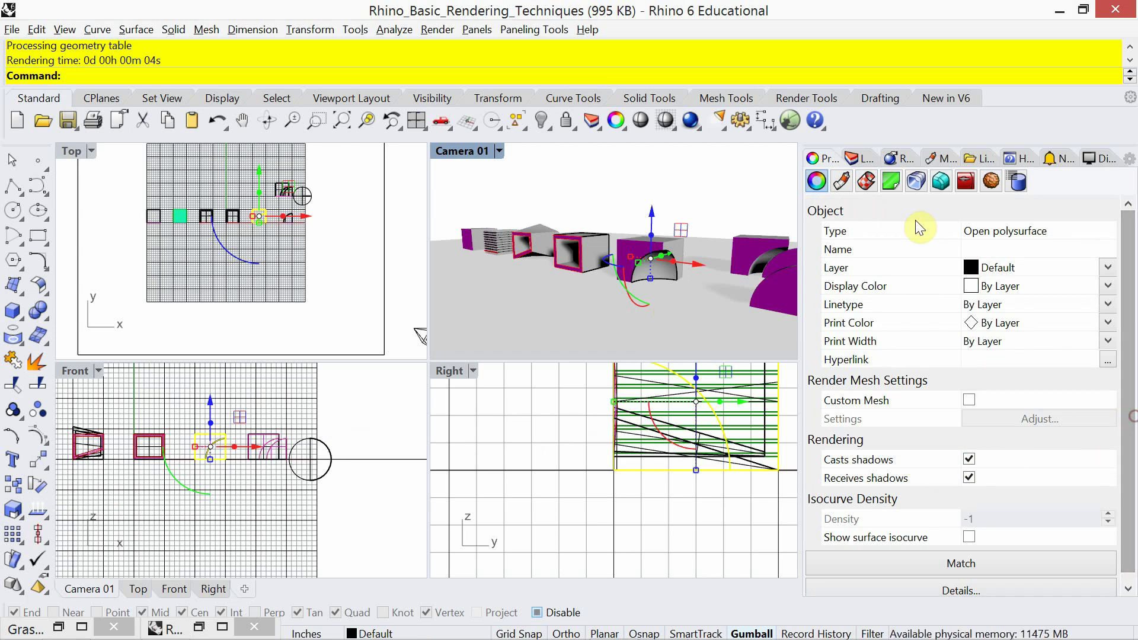
# - Uncheck Wireframe > Render surface edges and isocurves in the Rendering settings, then deselect everything
pyautogui.click(898, 158)
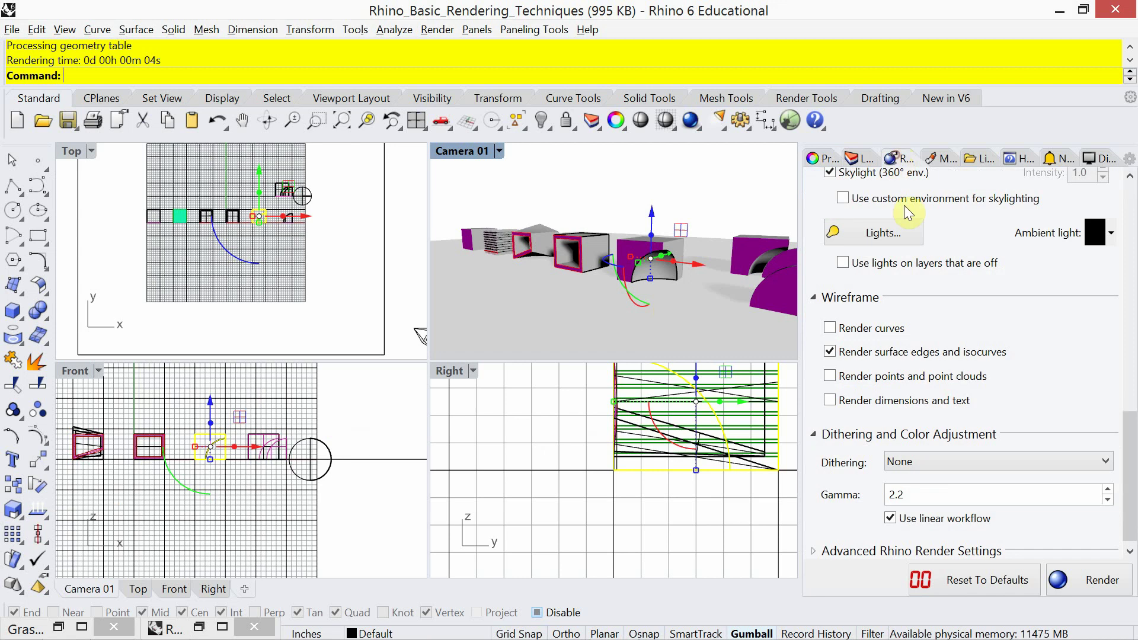
pyautogui.click(829, 351)
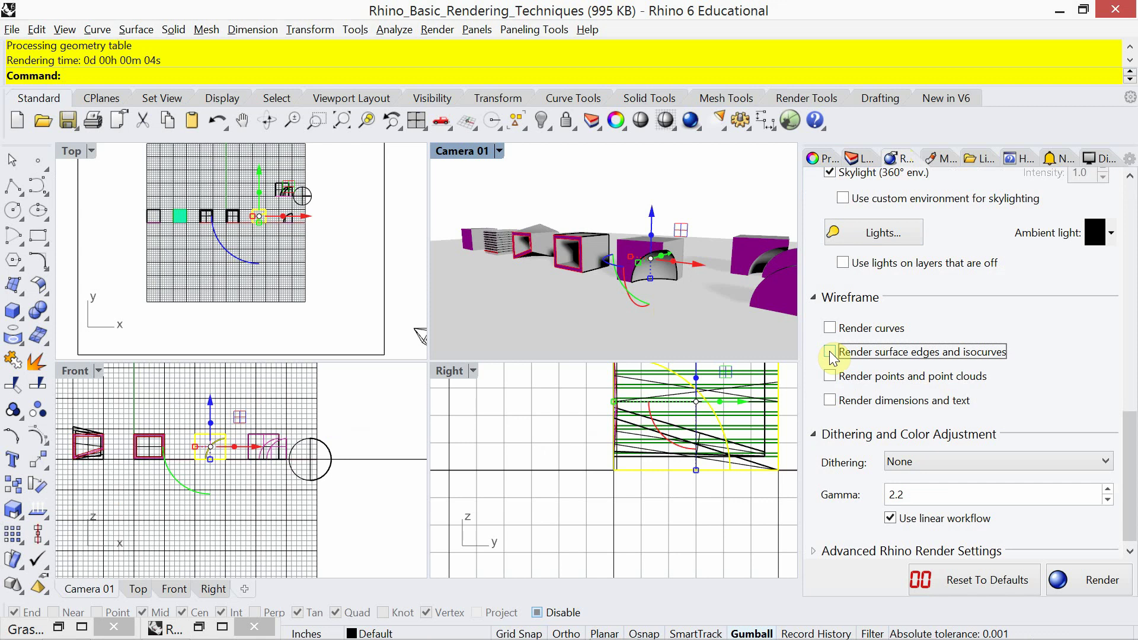
pyautogui.click(461, 152)
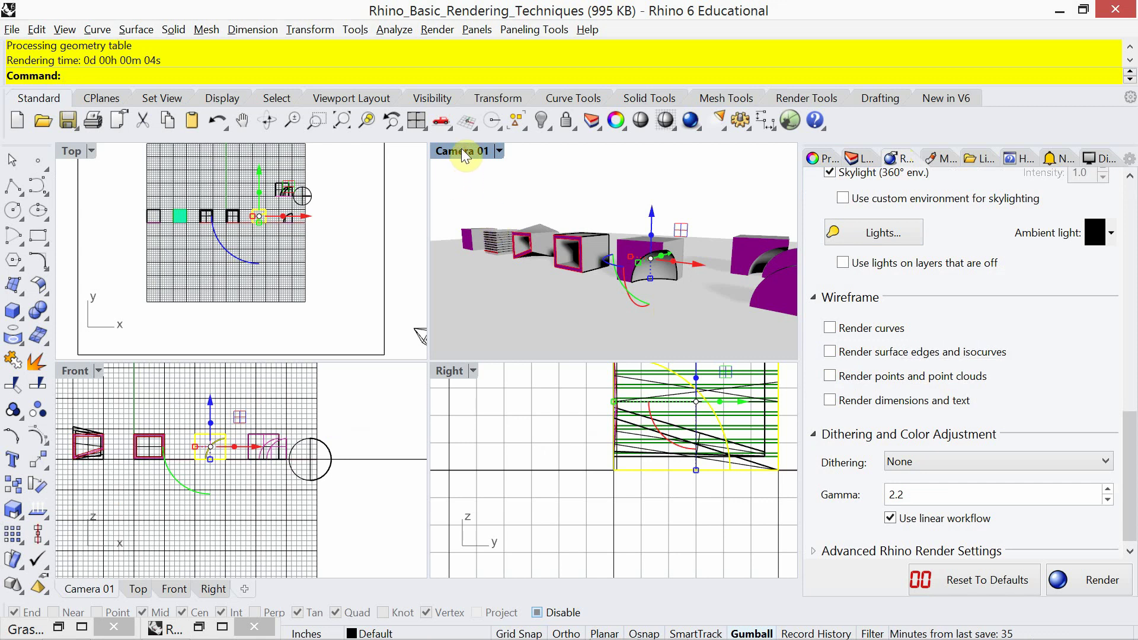
pyautogui.click(499, 190)
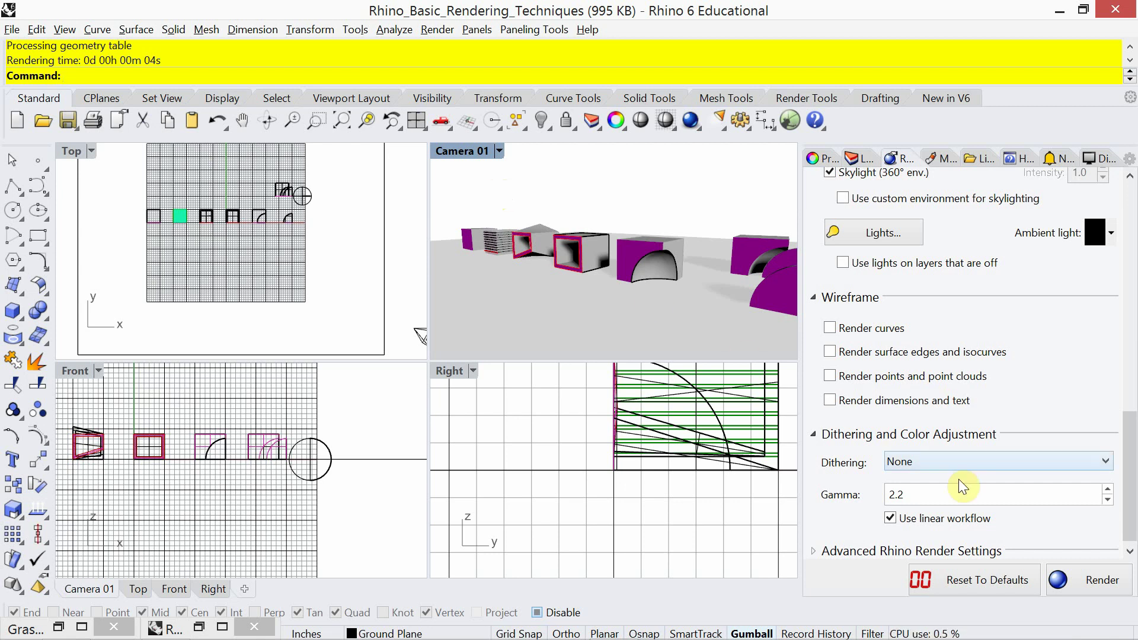
# - Run the Lights command to check the scene lights, then close that panel
pyautogui.moveTo(1130, 518); pyautogui.dragTo(1131, 451)
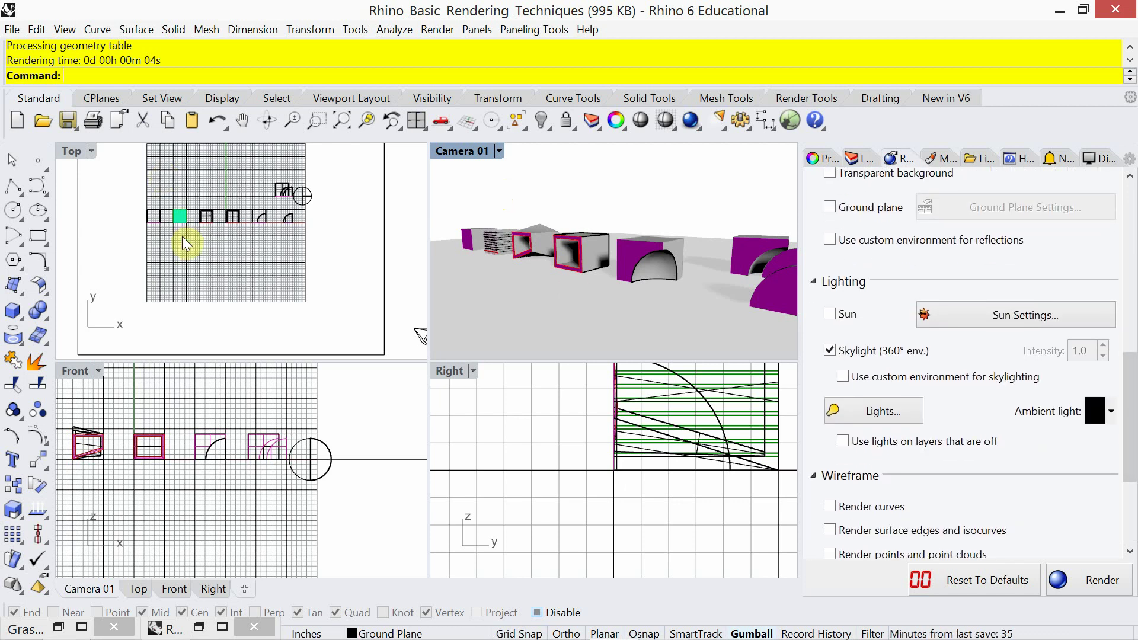
pyautogui.write('Lights')
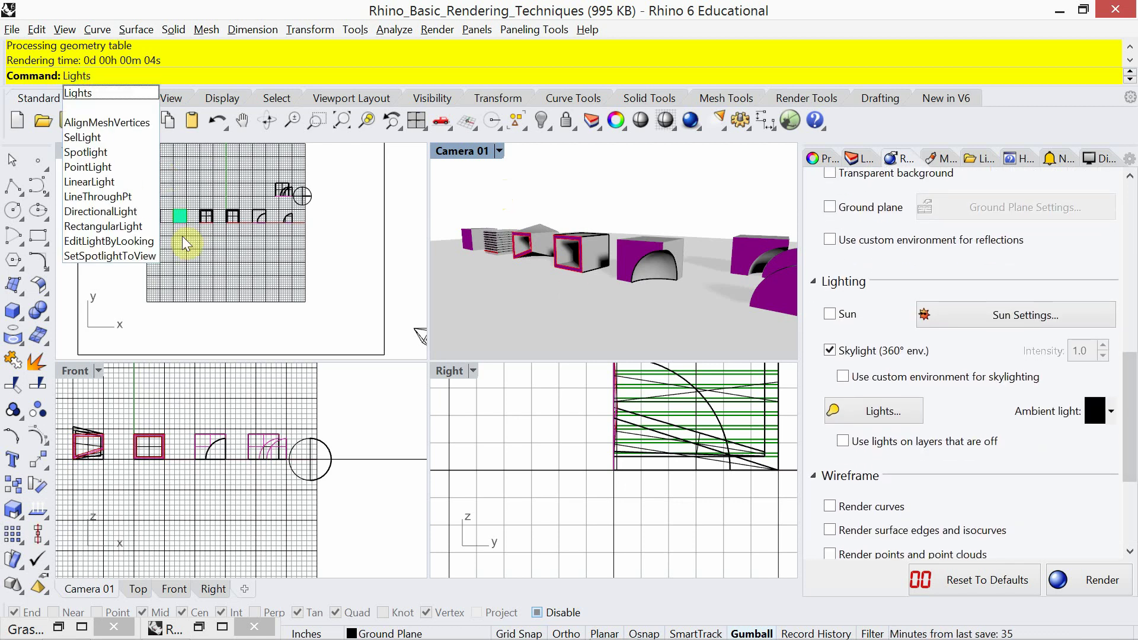
pyautogui.press('Return')
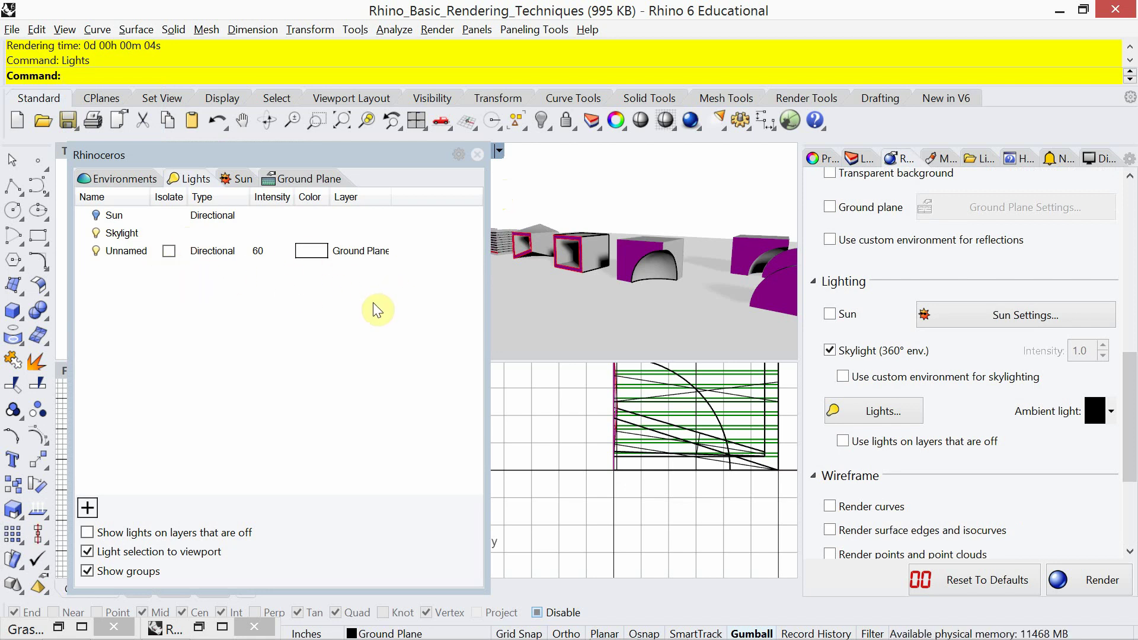
pyautogui.click(477, 155)
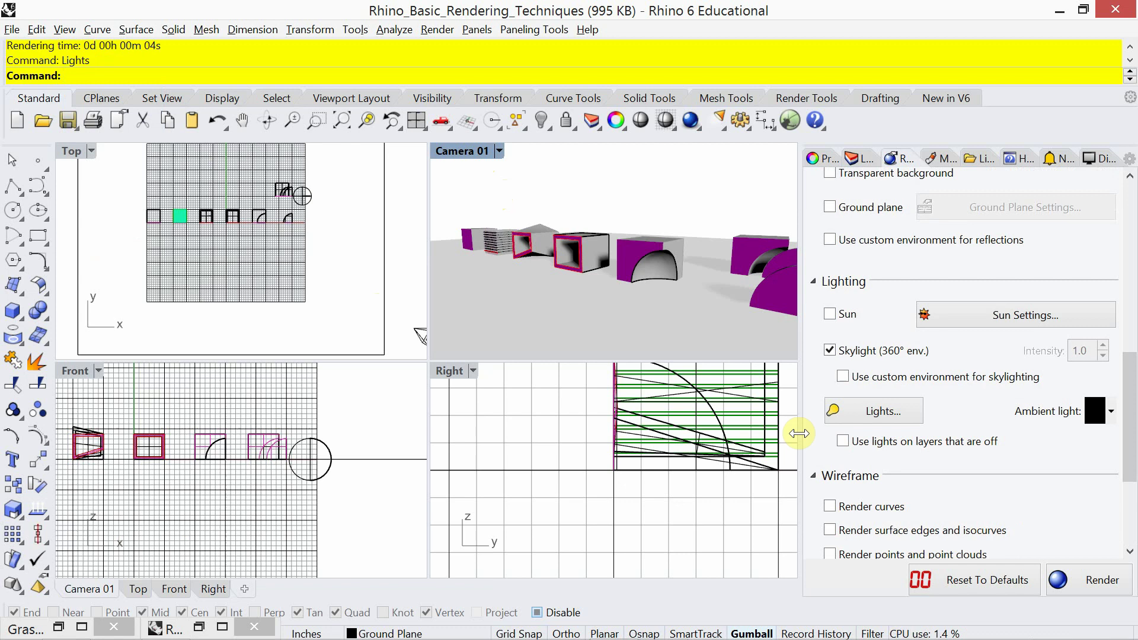
# - Read the directional light's type and intensity in the Lights list, then show Camera 01 properties
pyautogui.click(893, 411)
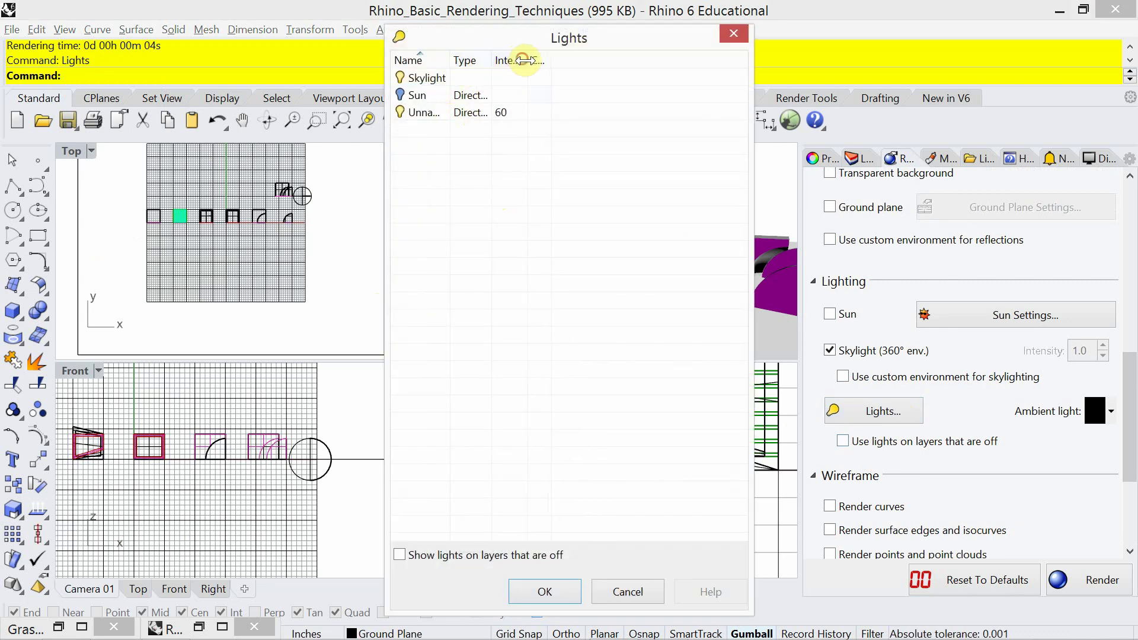
pyautogui.moveTo(525, 60); pyautogui.dragTo(633, 77)
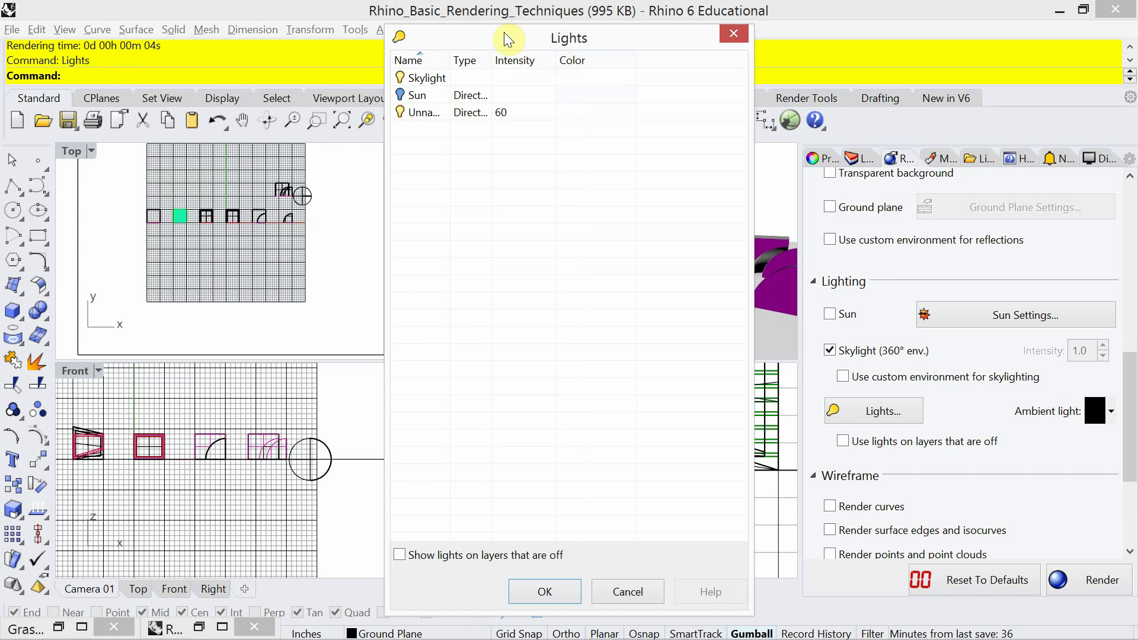
pyautogui.moveTo(490, 57); pyautogui.dragTo(527, 67)
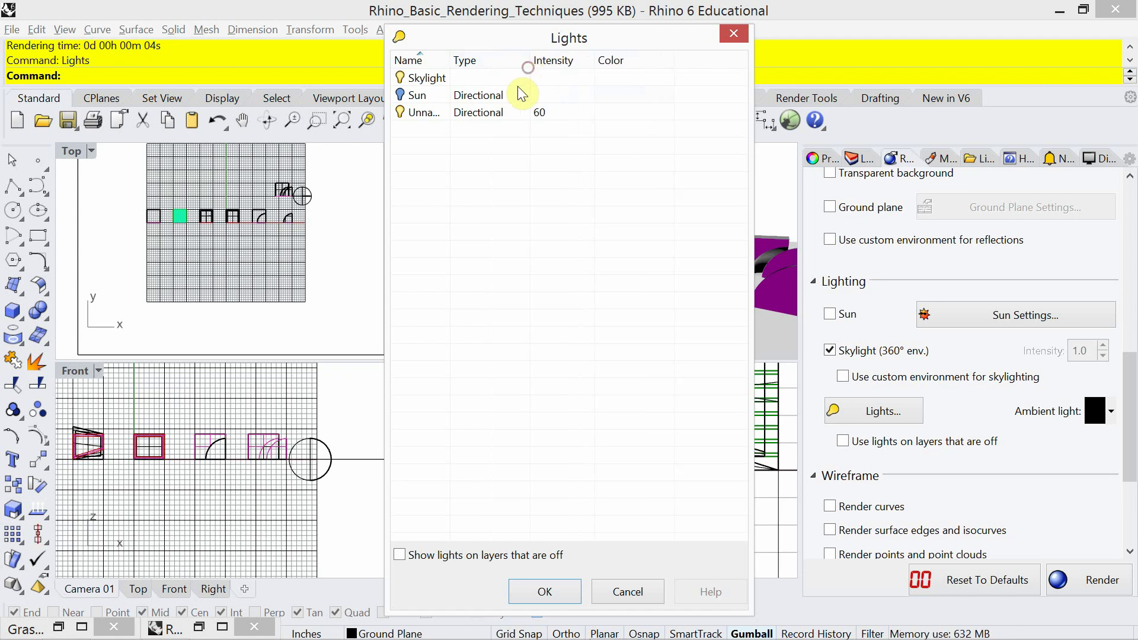
pyautogui.click(732, 34)
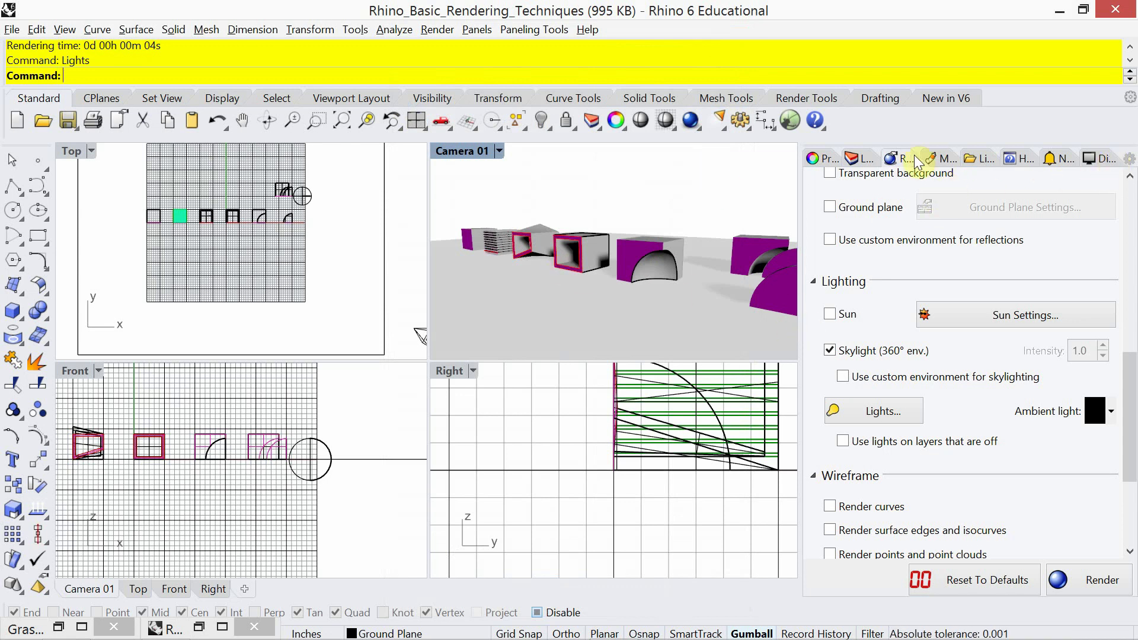
pyautogui.click(826, 159)
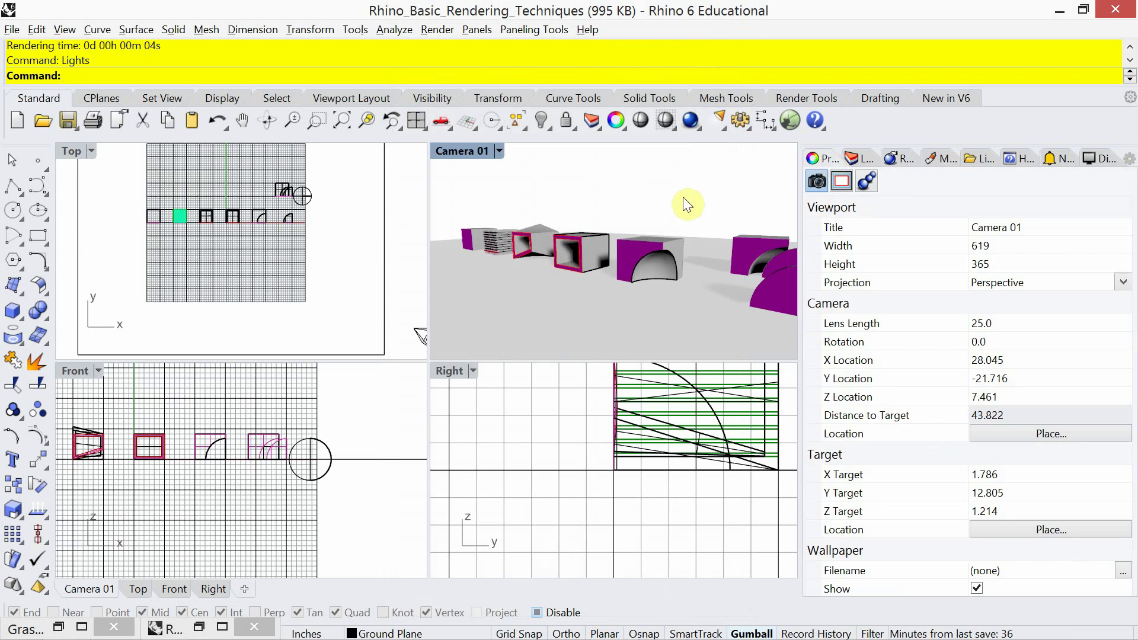
# - Select the directional light, reopen the last rendering, and set shadow intensity to 0
pyautogui.click(420, 336)
pyautogui.moveTo(387, 286); pyautogui.dragTo(356, 274, button='right')
pyautogui.scroll(-2, 314, 252)
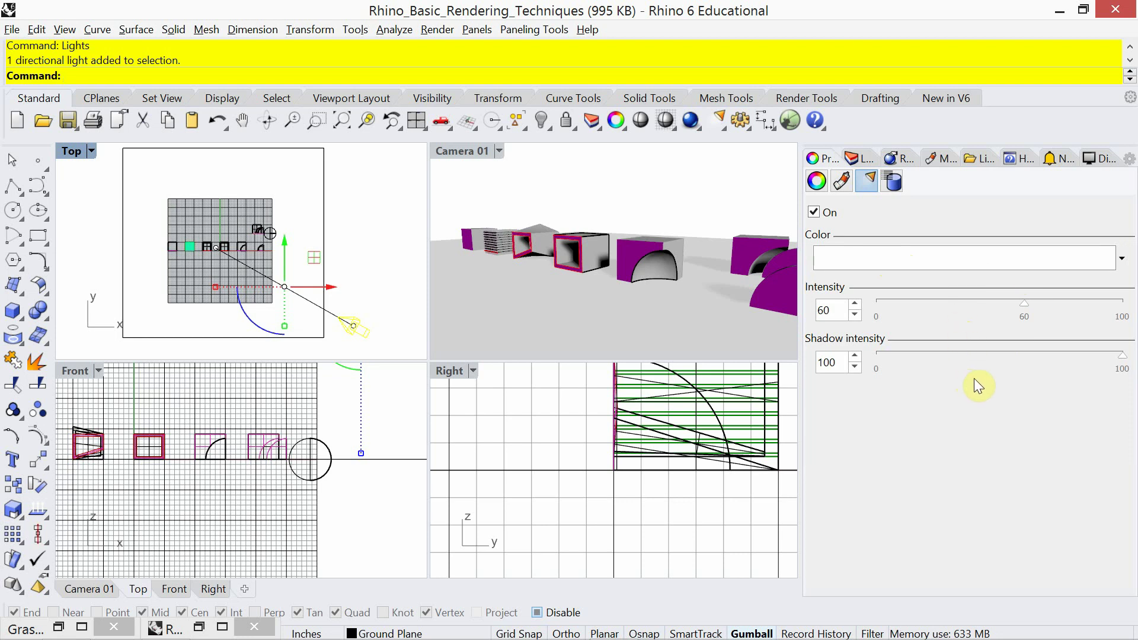
pyautogui.click(444, 33)
pyautogui.click(504, 285)
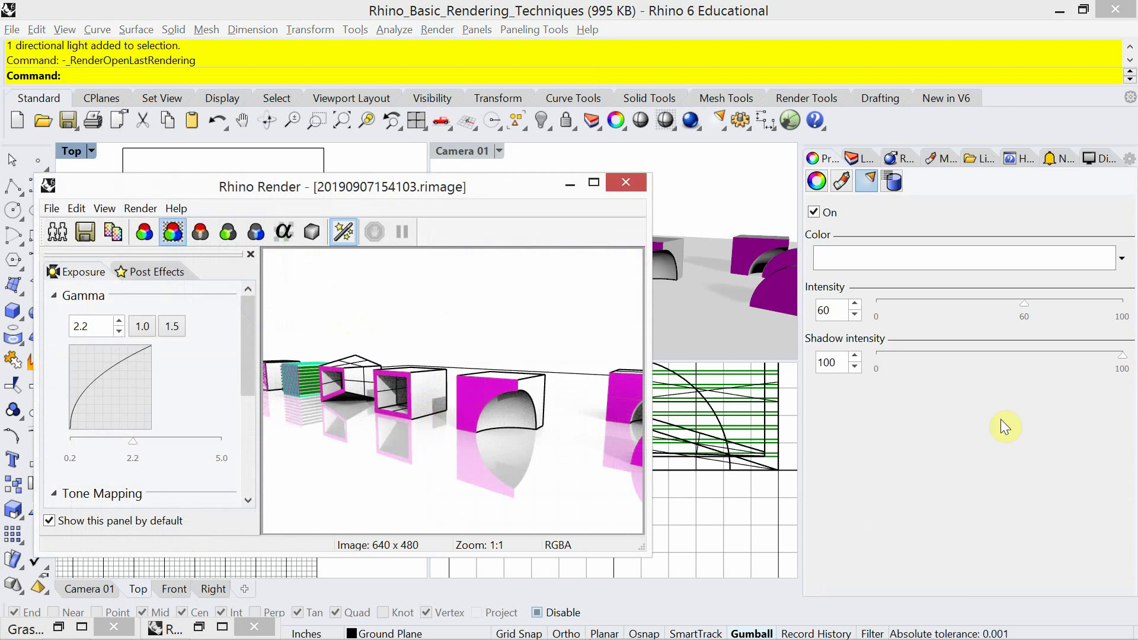
pyautogui.moveTo(1123, 368); pyautogui.dragTo(846, 356)
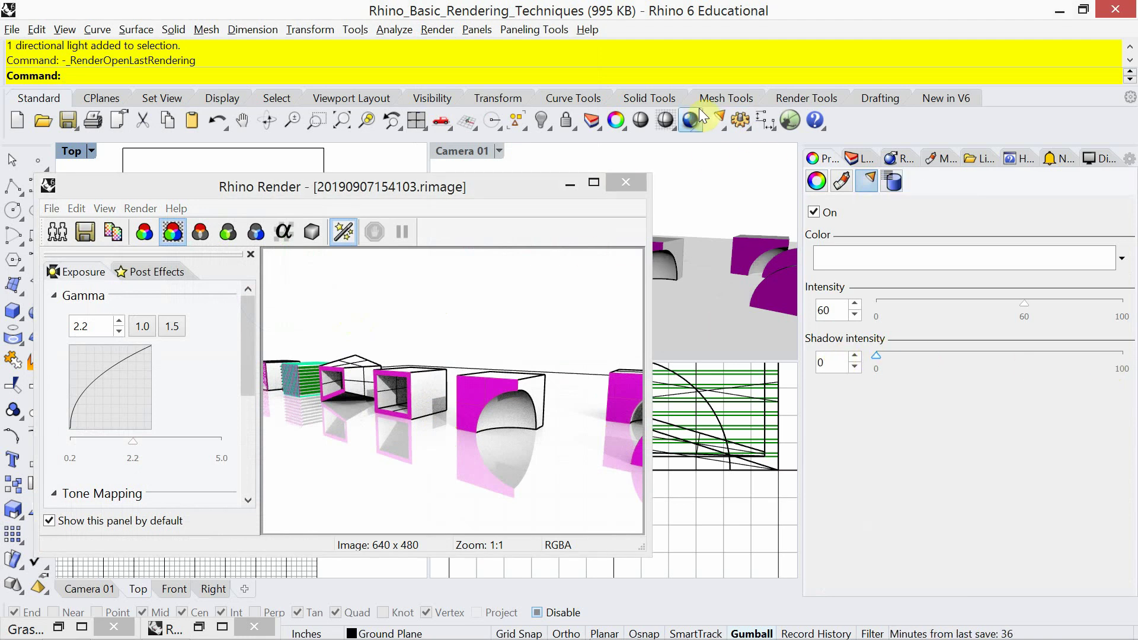
# - Re-render Camera 01 with zero shadow intensity and place the Unnamed-20 render beside the earlier one
pyautogui.rightClick(691, 120)
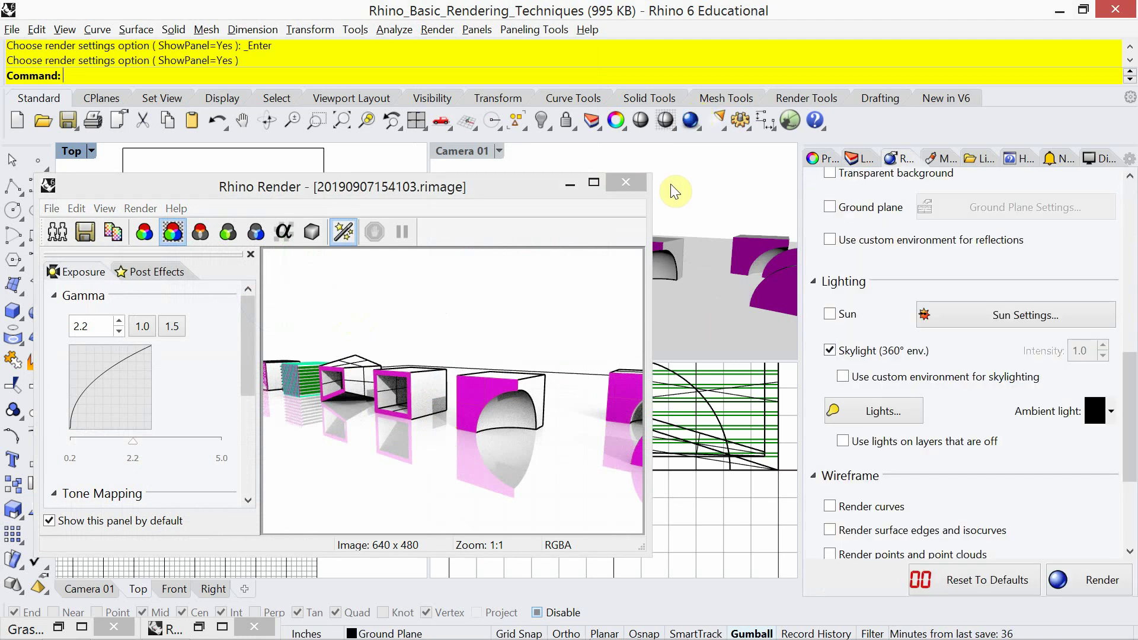
pyautogui.click(690, 120)
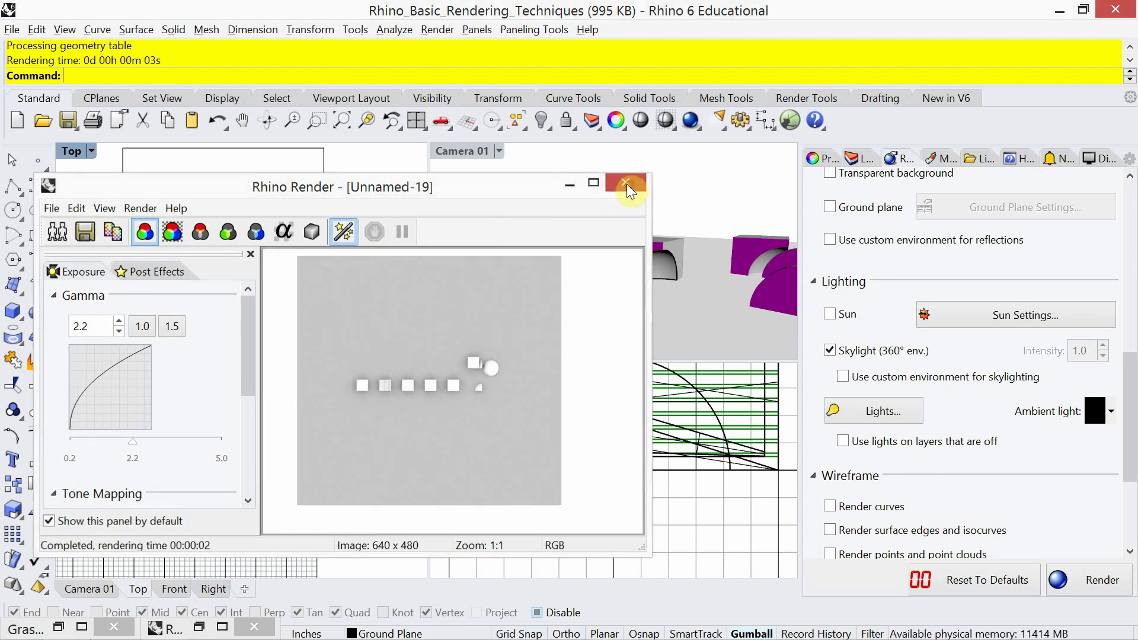
pyautogui.click(627, 184)
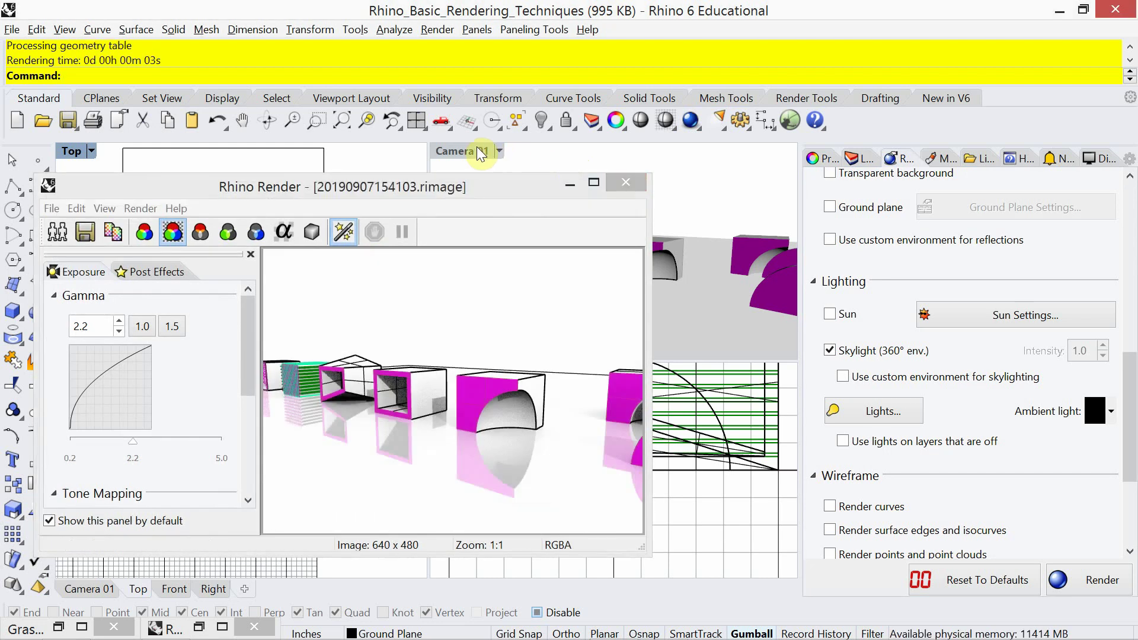
pyautogui.click(691, 121)
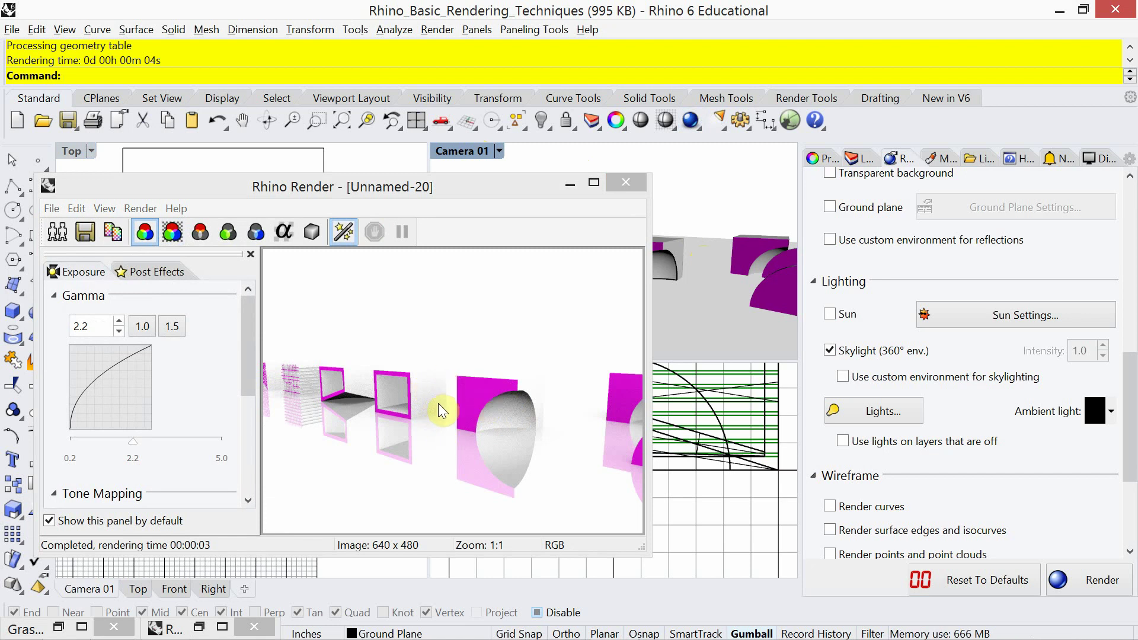
pyautogui.moveTo(464, 186); pyautogui.dragTo(491, 336)
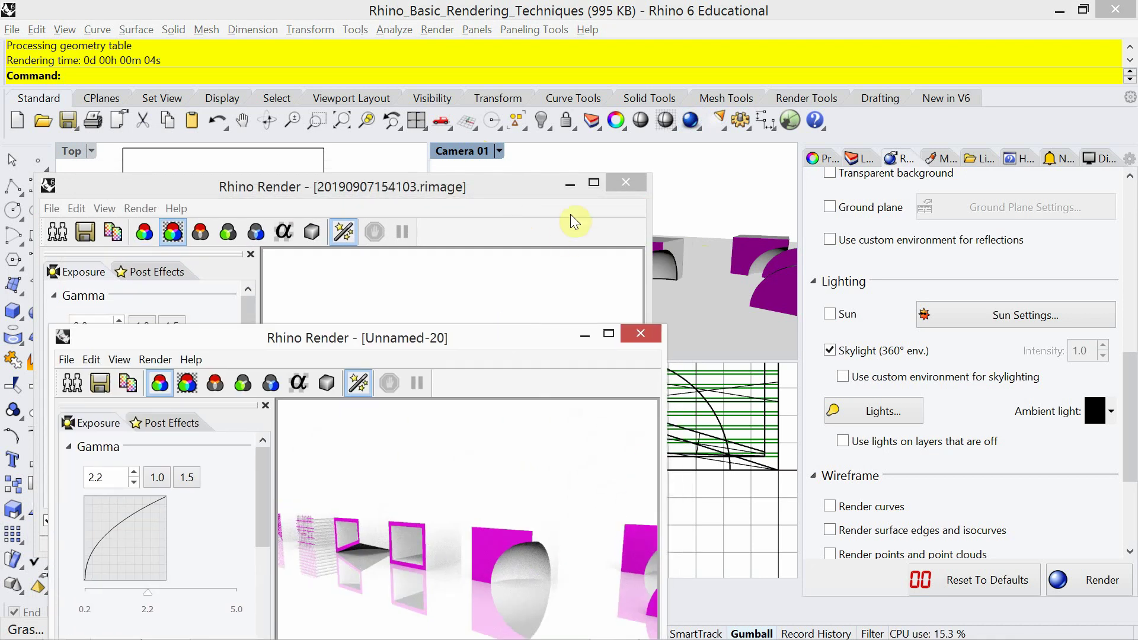
# - Set the light's shadow intensity to 100, re-render Camera 01, and arrange the renders side by side
pyautogui.click(571, 183)
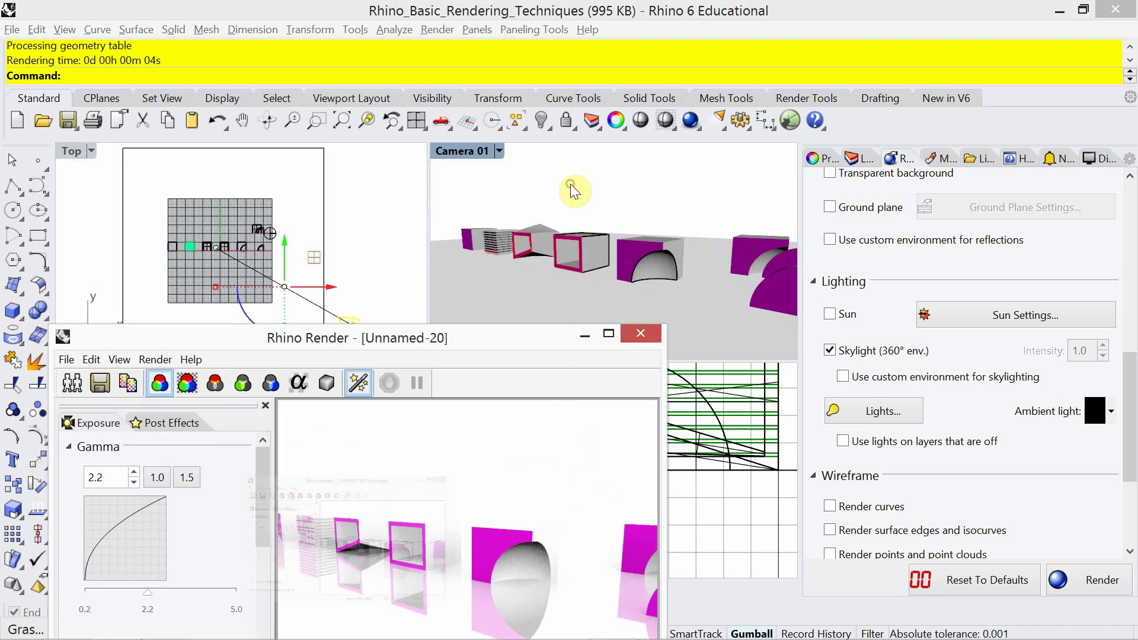
pyautogui.click(818, 159)
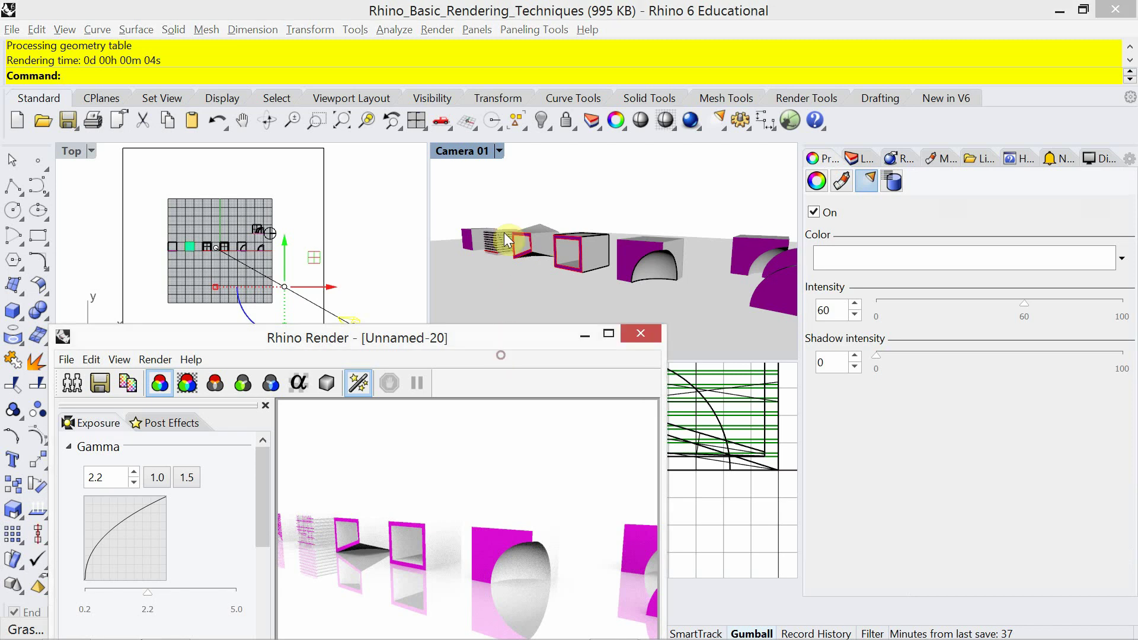
pyautogui.moveTo(499, 337); pyautogui.dragTo(515, 218)
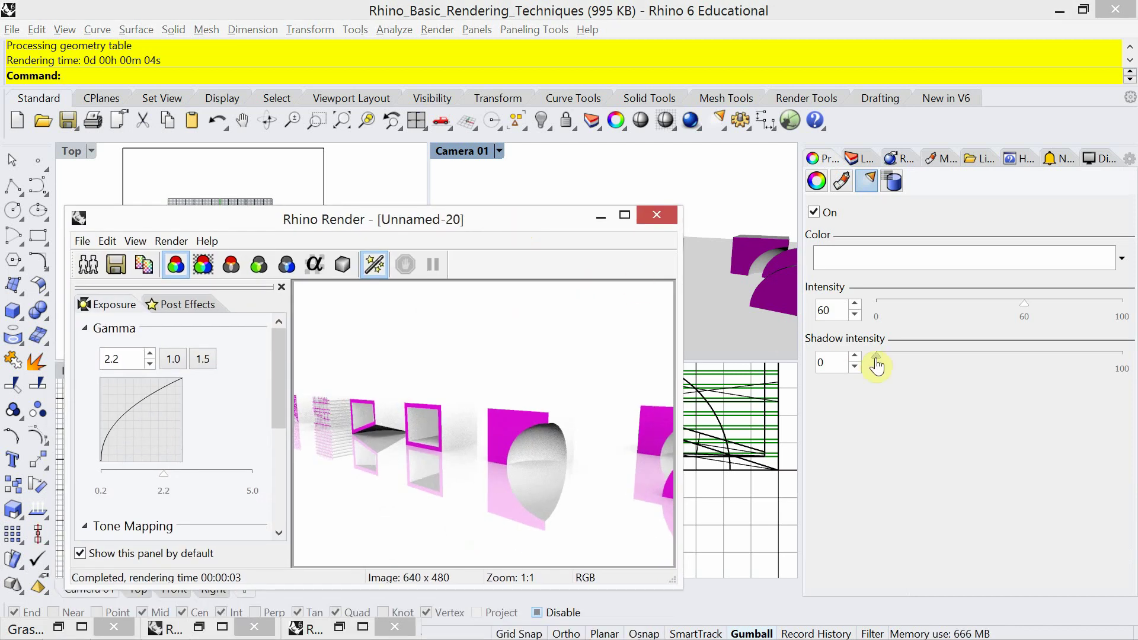
pyautogui.moveTo(876, 358); pyautogui.dragTo(1118, 403)
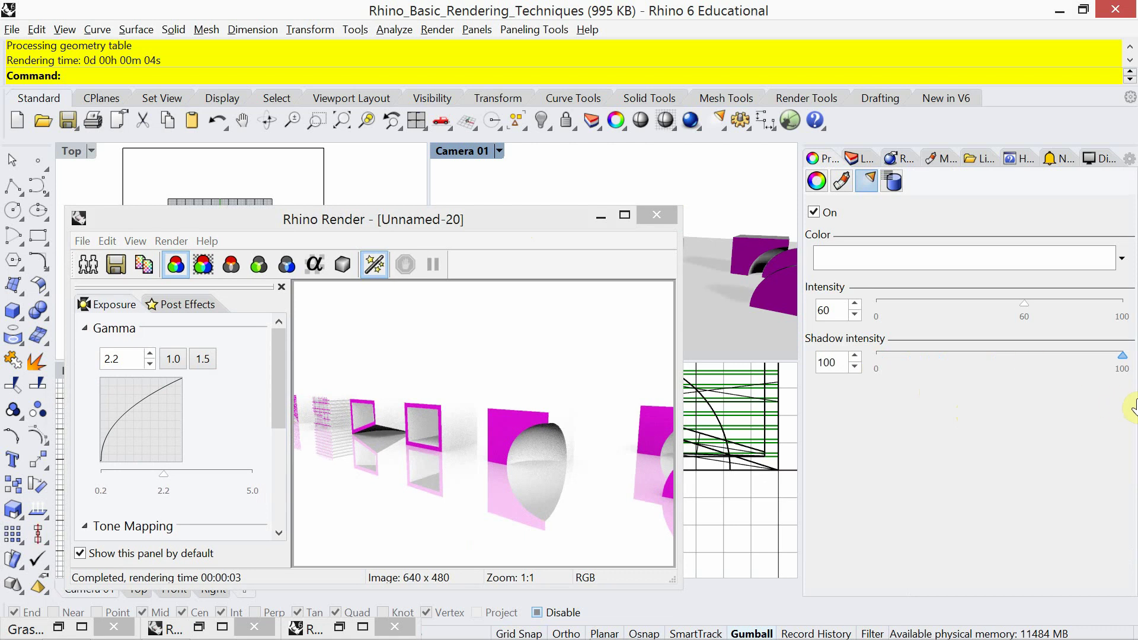
pyautogui.click(692, 120)
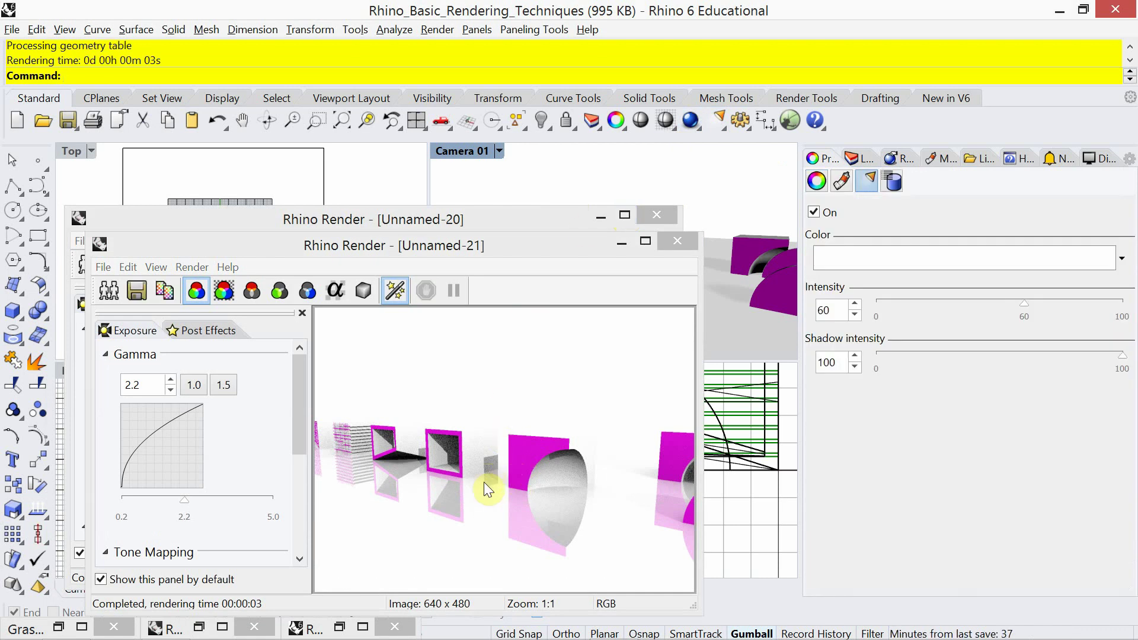
pyautogui.moveTo(577, 254); pyautogui.dragTo(552, 187)
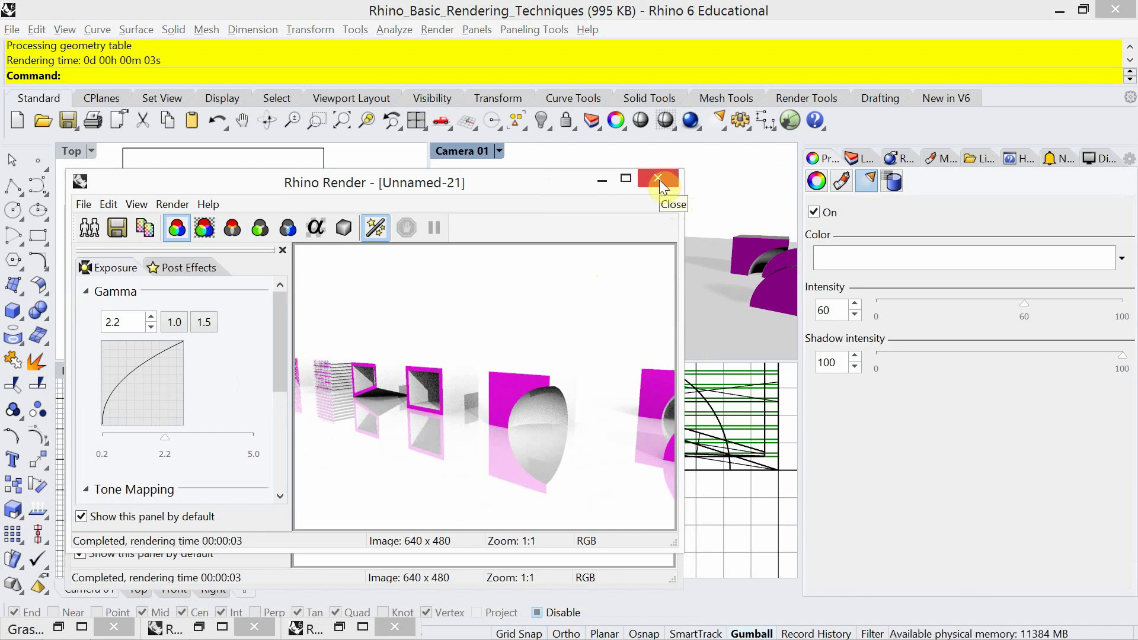
pyautogui.click(82, 627)
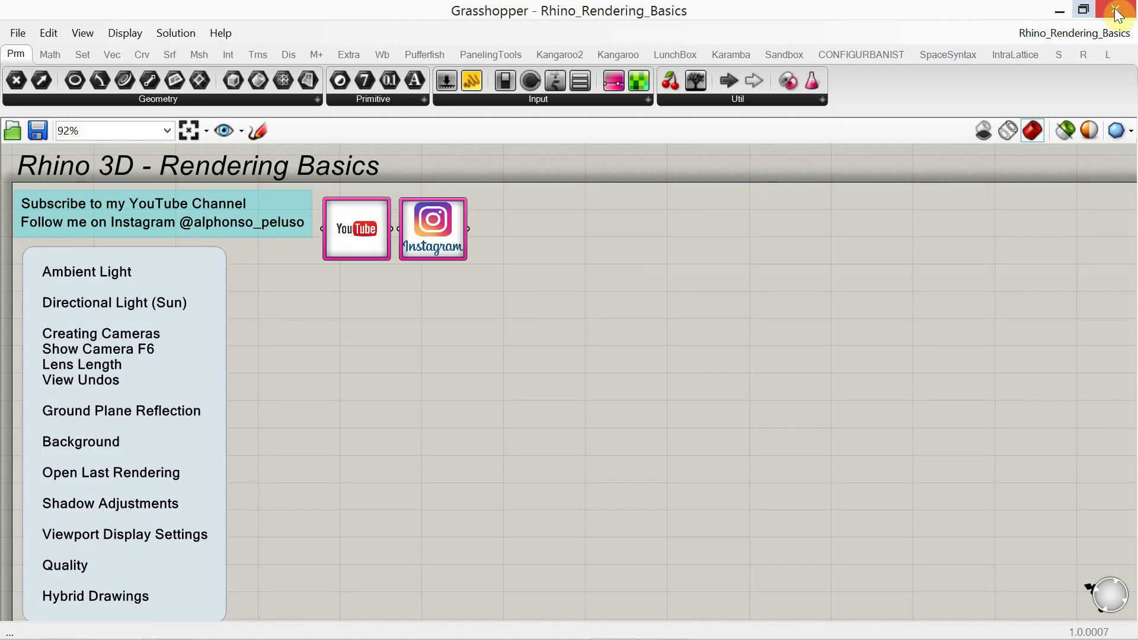
# - Restore Grasshopper so the Rhino_Rendering_Basics topic list fills the right half of the screen
pyautogui.click(1084, 10)
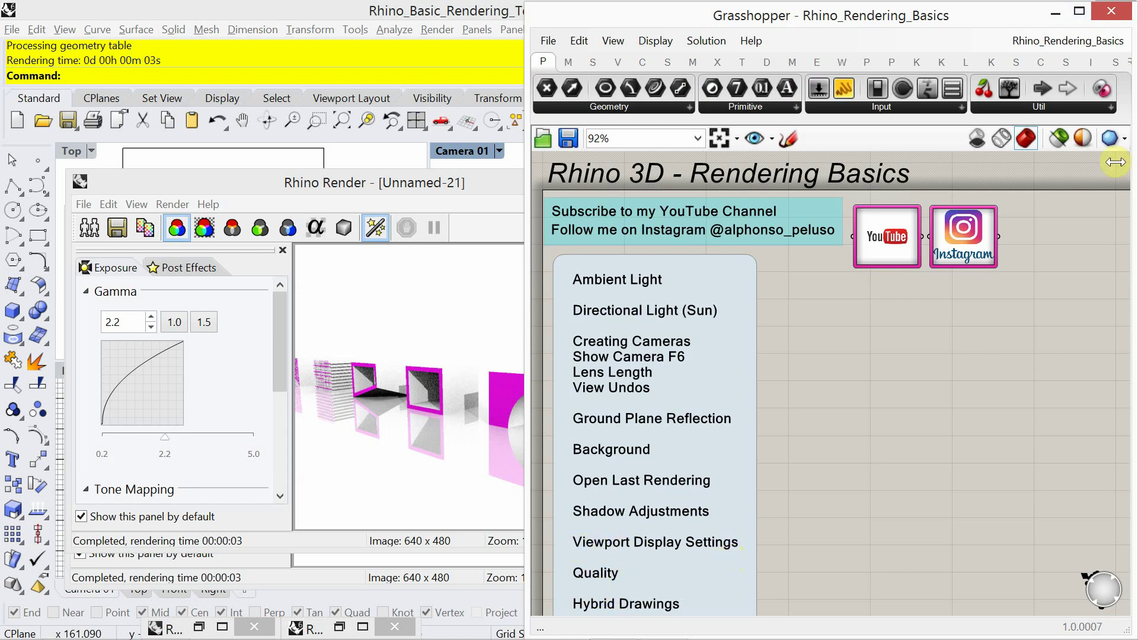
# - Minimize Grasshopper and close both render windows plus a newly started render
pyautogui.click(1079, 10)
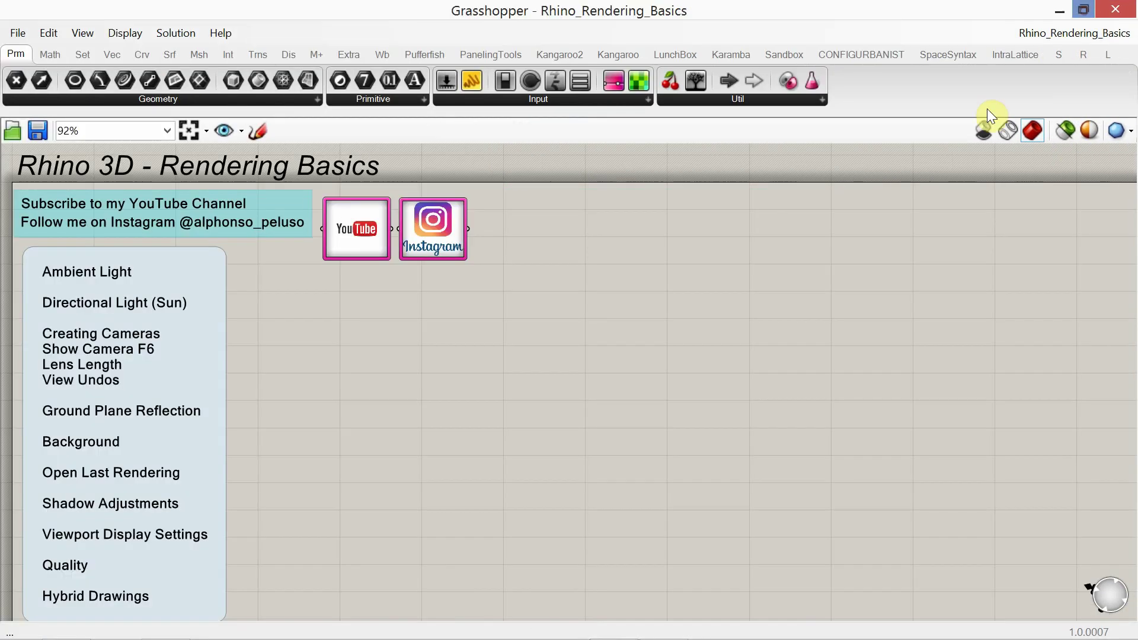
pyautogui.click(1083, 10)
pyautogui.click(1060, 10)
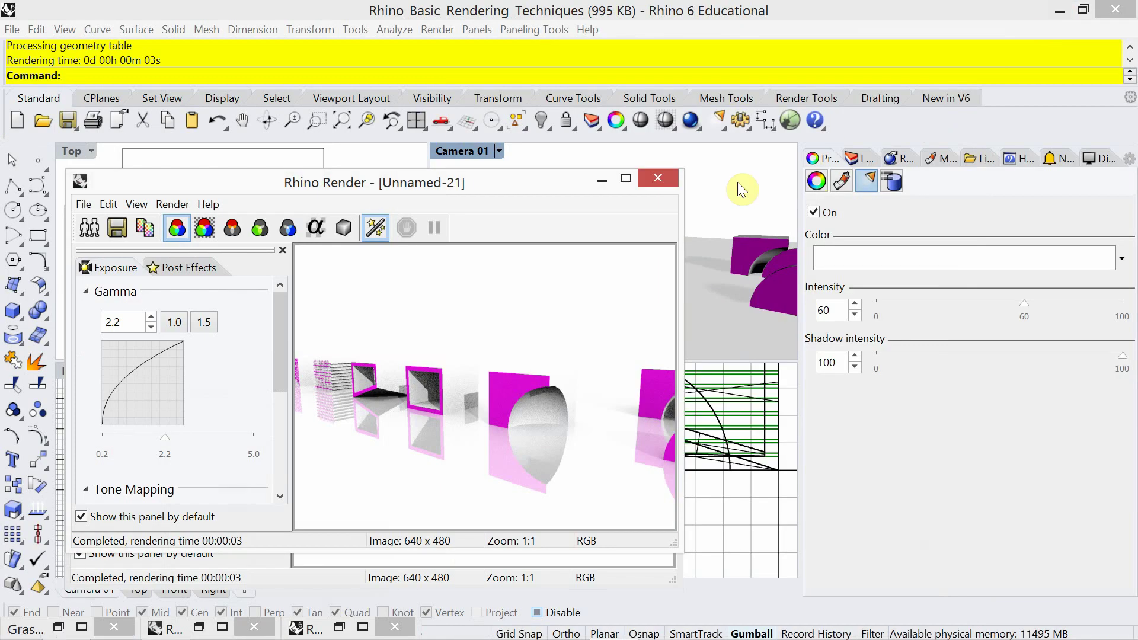
pyautogui.click(660, 176)
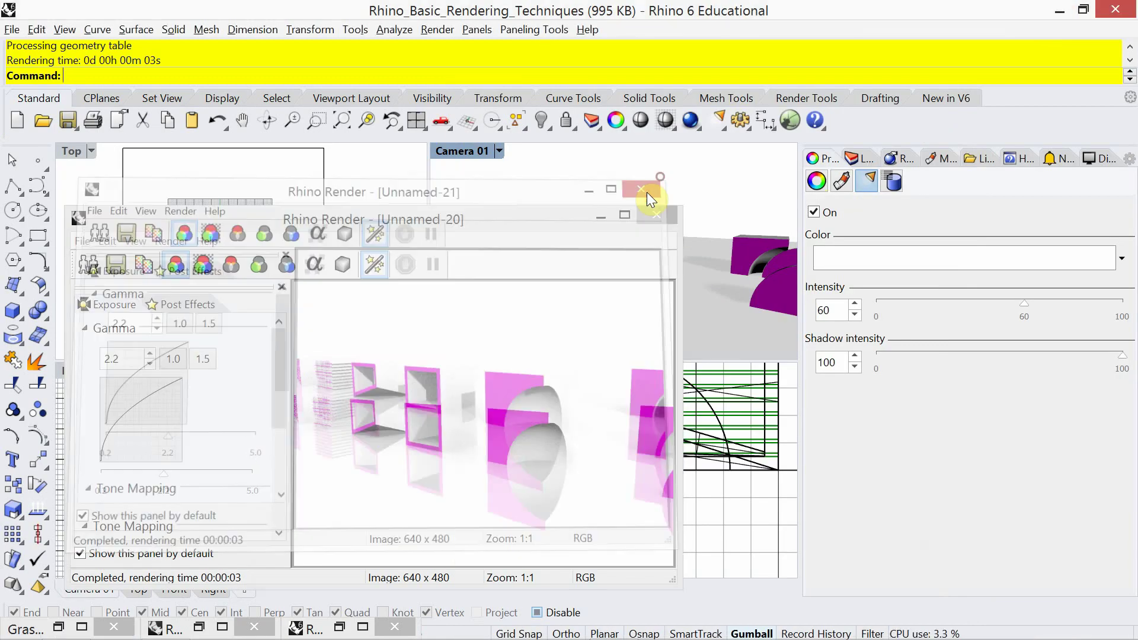
pyautogui.click(652, 218)
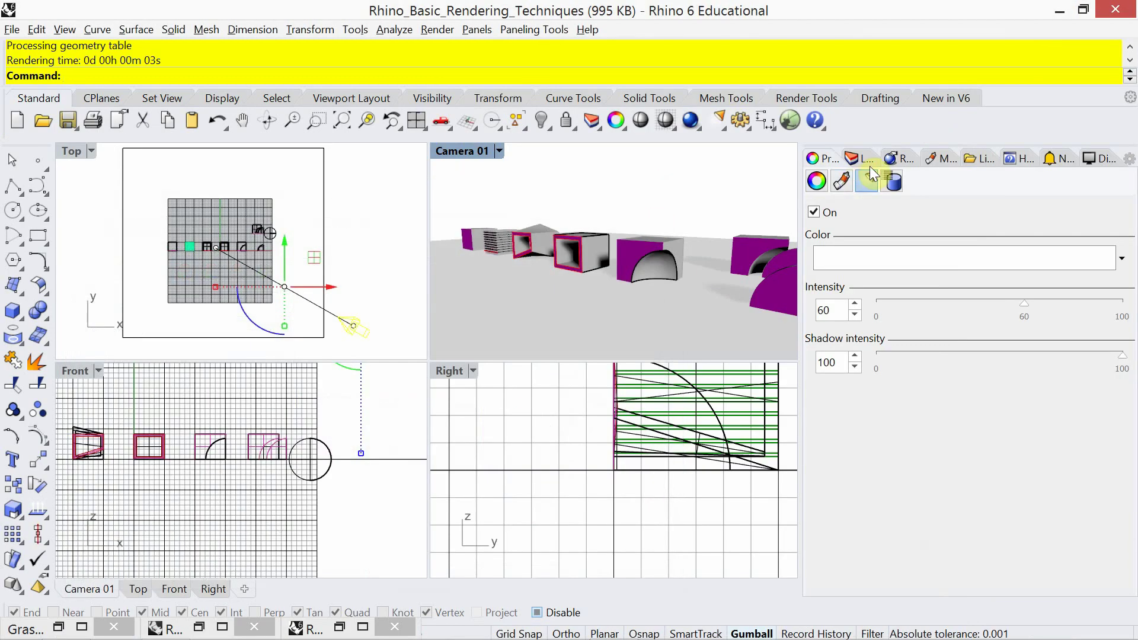
pyautogui.click(783, 124)
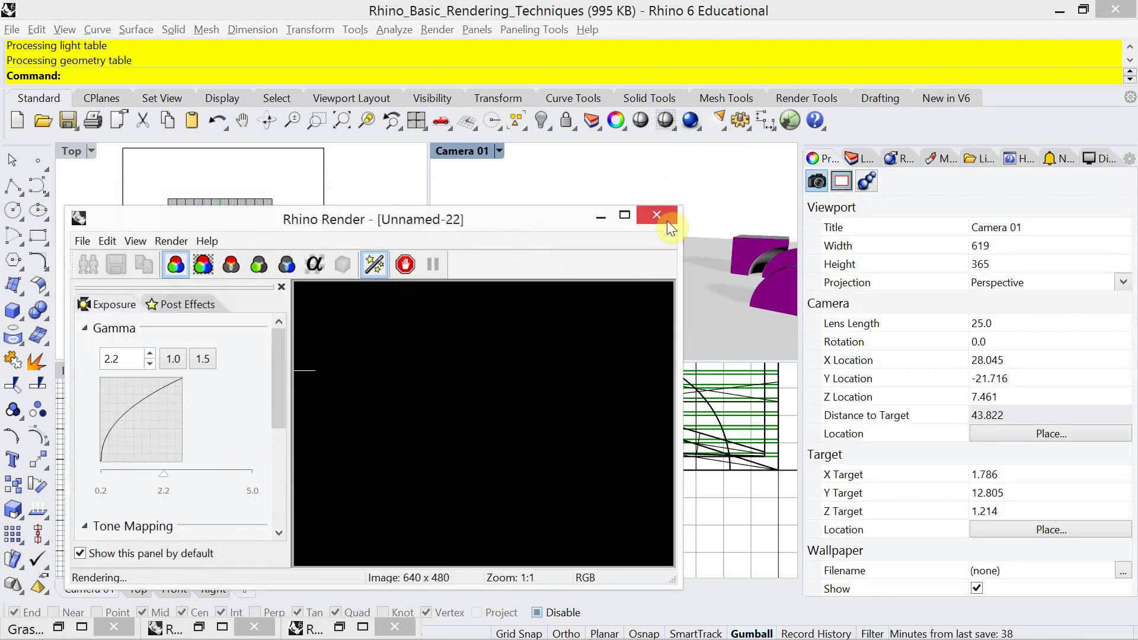
pyautogui.click(667, 221)
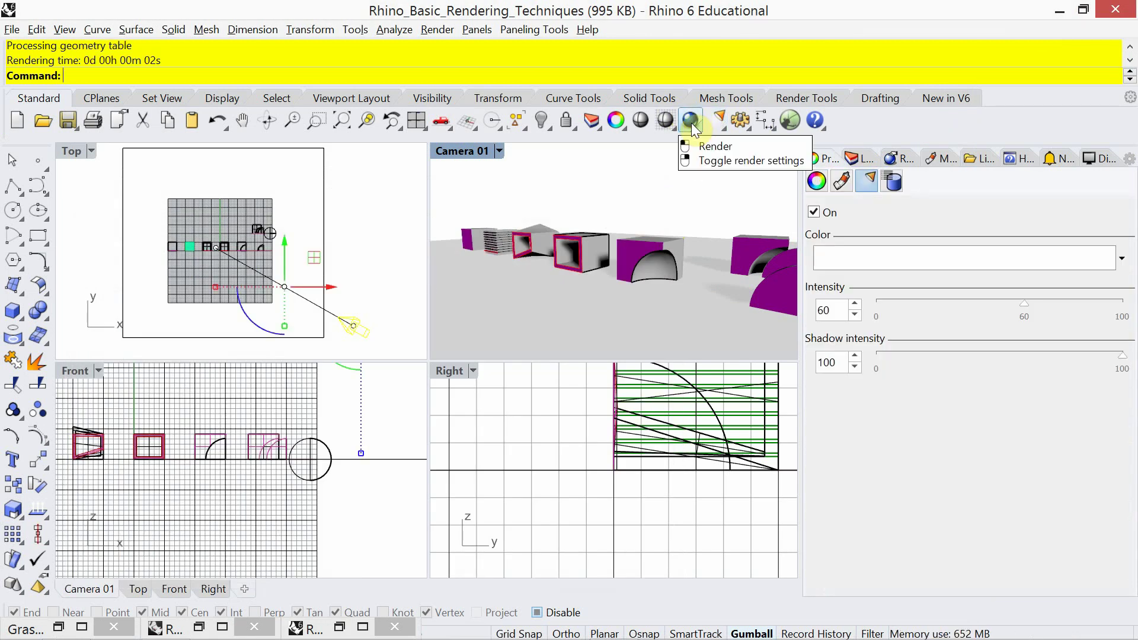
# - Open Render settings with Camera 01 maximized and review the preset output sizes
pyautogui.rightClick(691, 123)
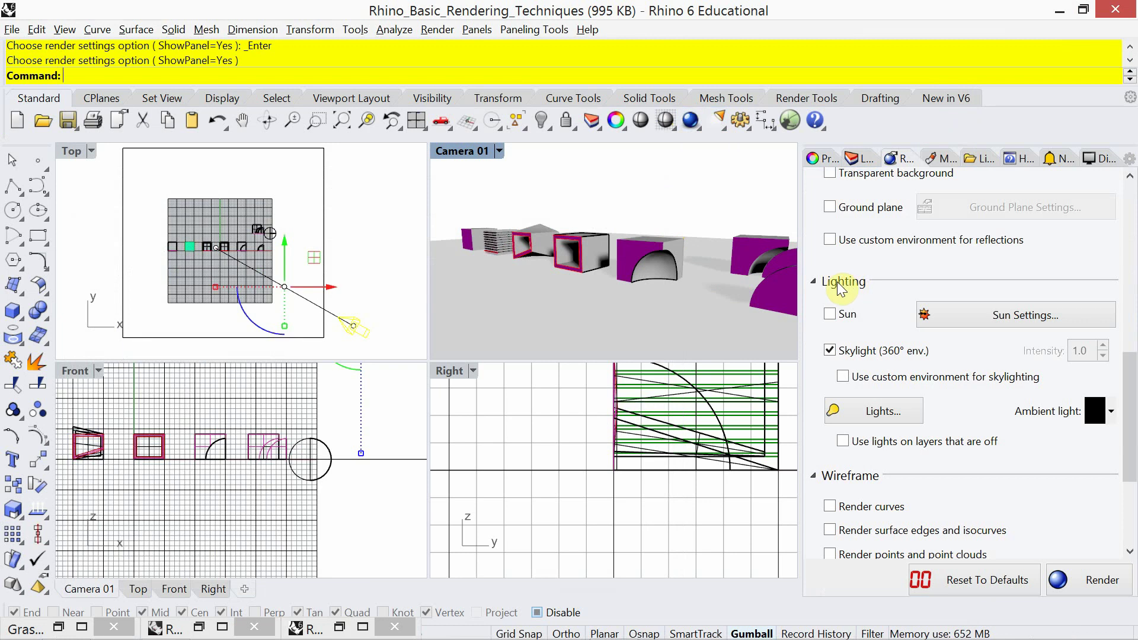
pyautogui.click(468, 153)
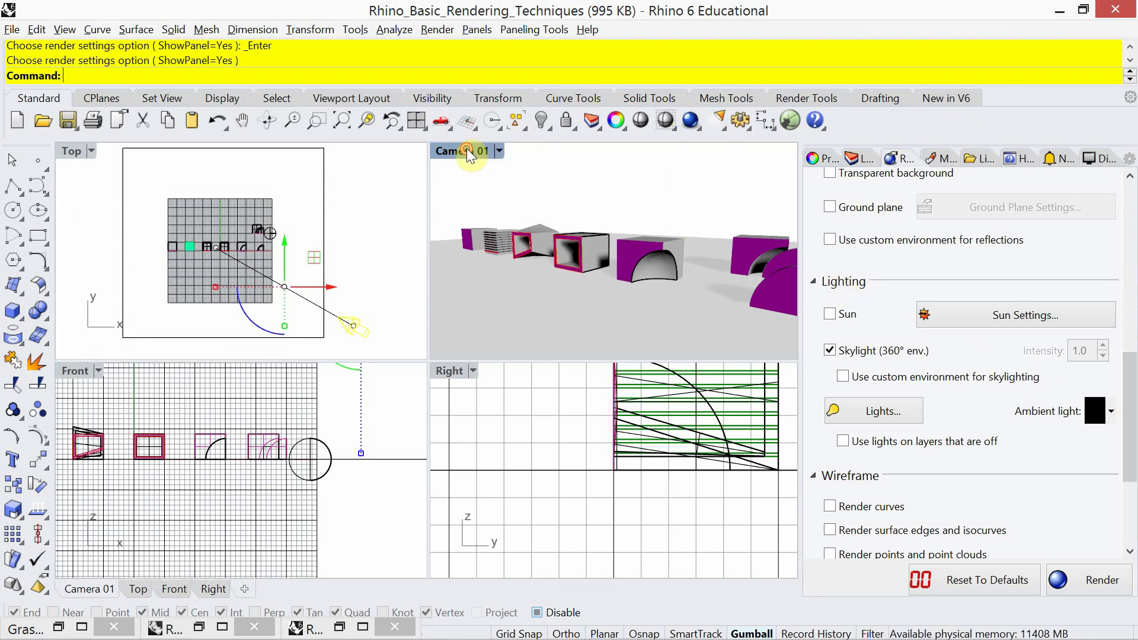
pyautogui.click(468, 152)
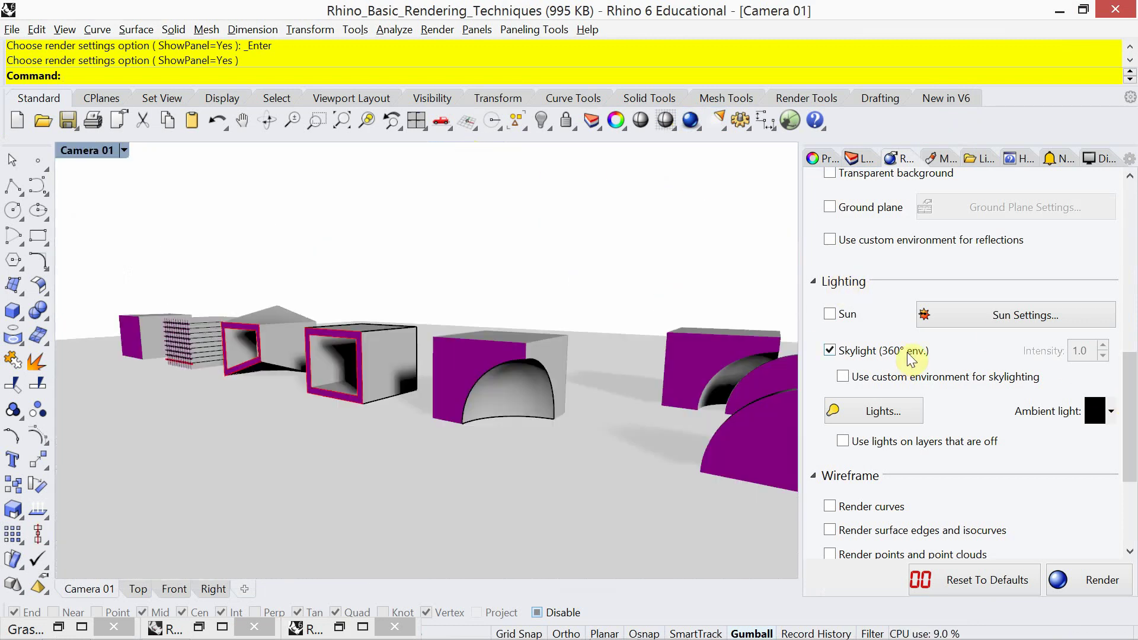
pyautogui.moveTo(1131, 394); pyautogui.dragTo(1124, 270)
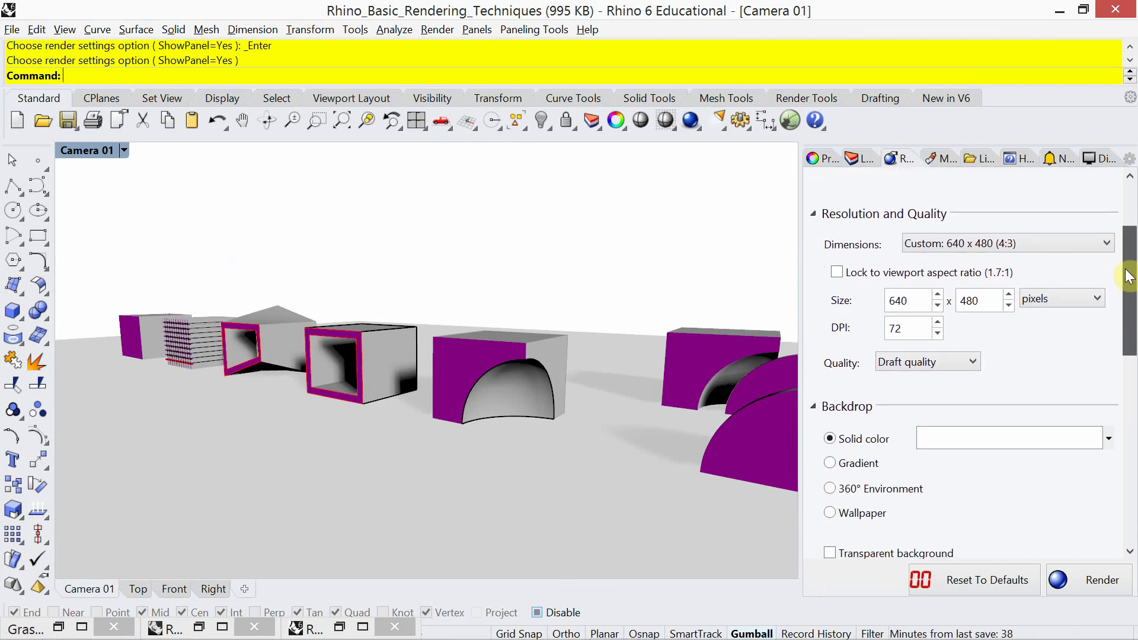
pyautogui.click(1084, 239)
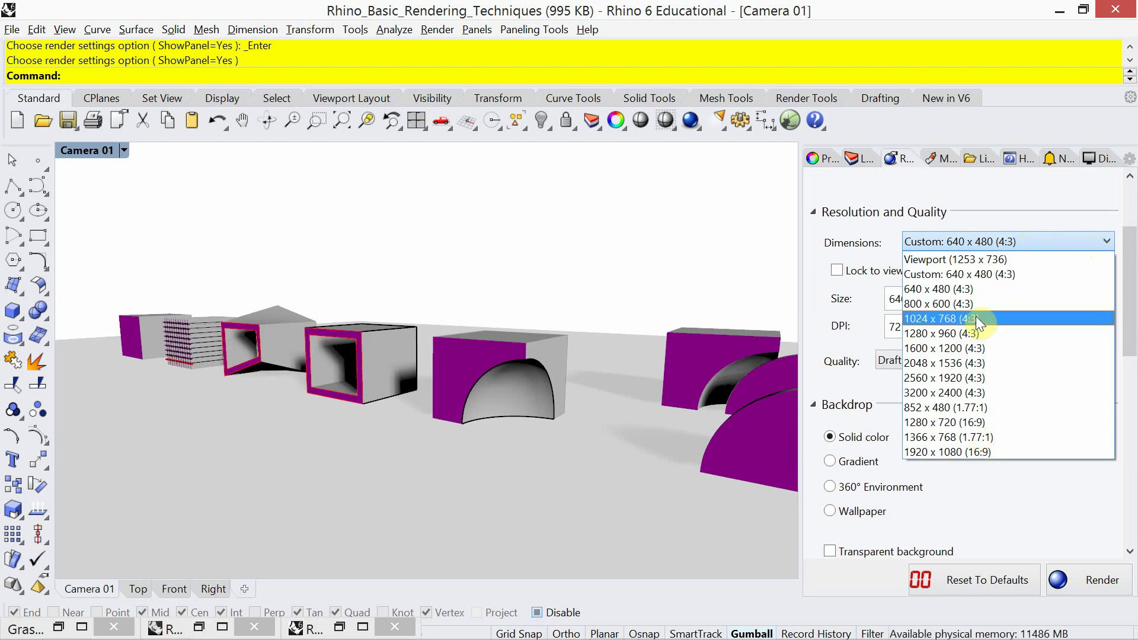
pyautogui.click(938, 241)
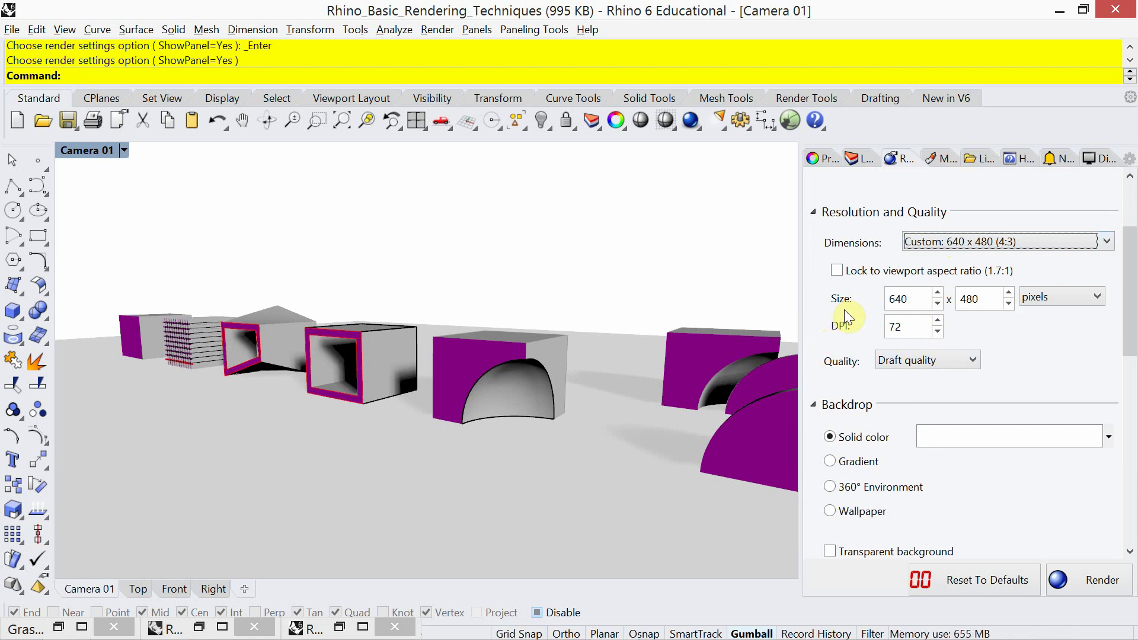
pyautogui.doubleClick(914, 300)
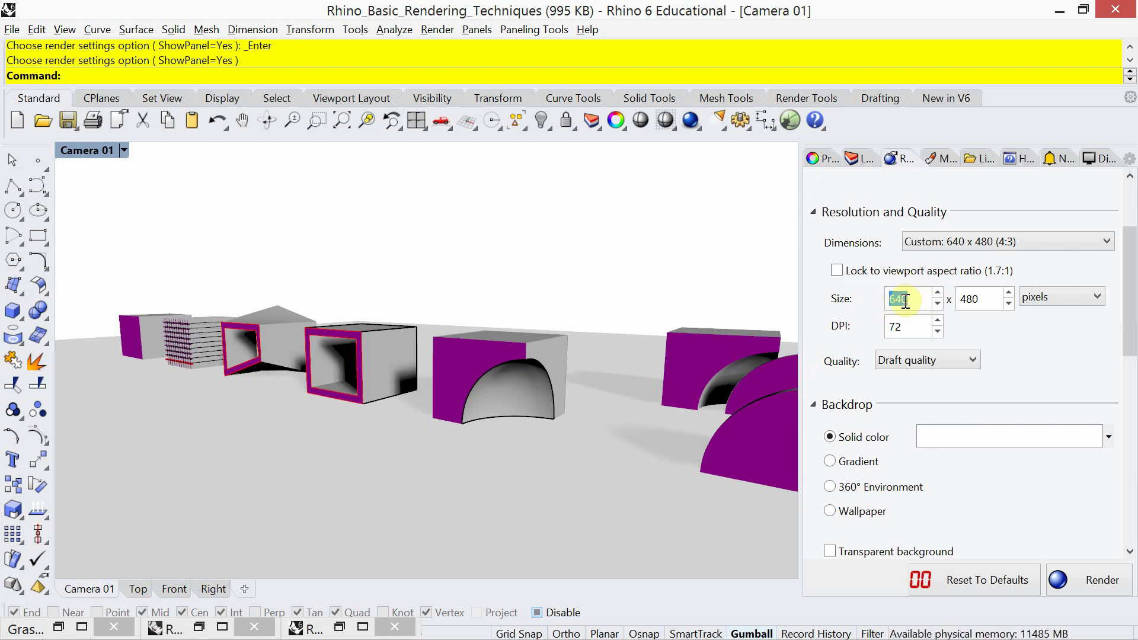
# - Set the render output size to 3400 × 2200 pixels
pyautogui.write('17')
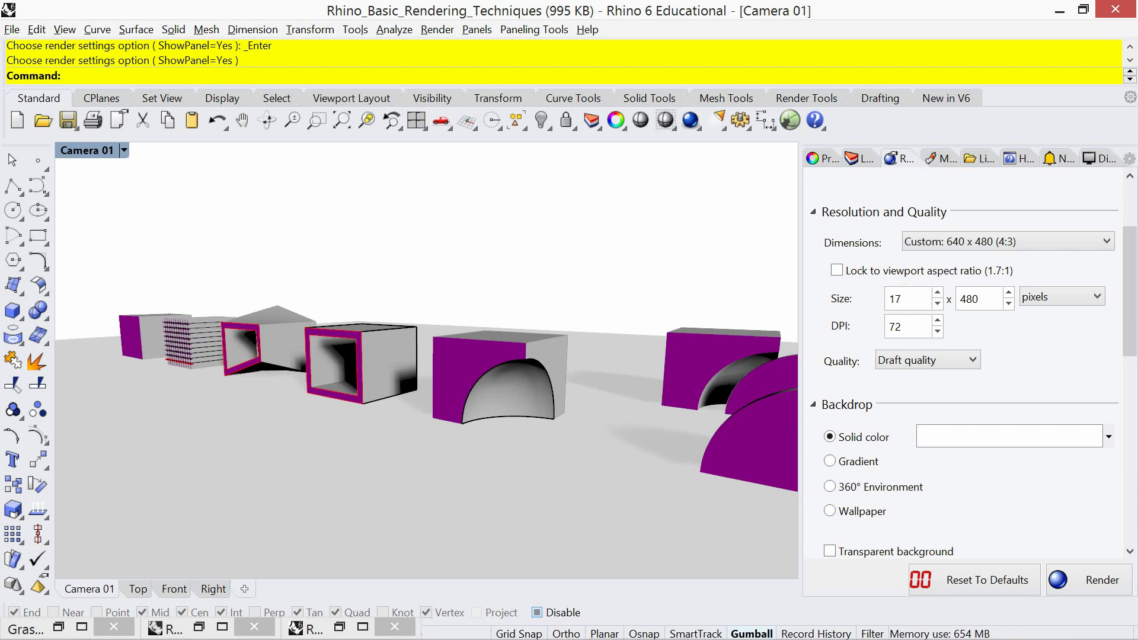
pyautogui.press('BackSpace')
pyautogui.press('BackSpace')
pyautogui.write('3400')
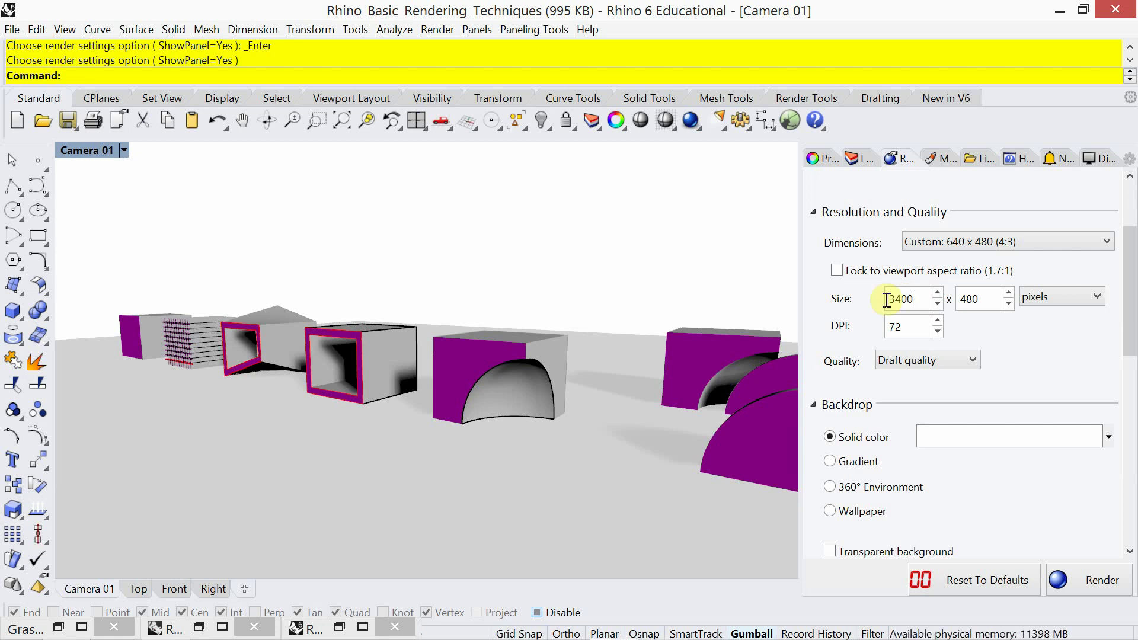
pyautogui.click(988, 299)
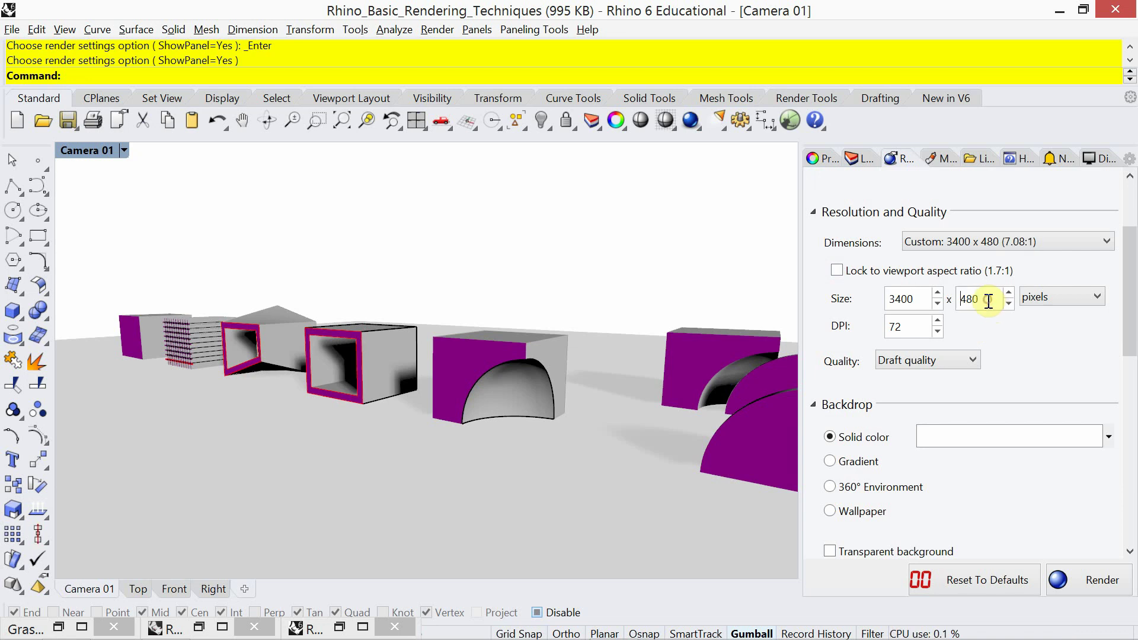
pyautogui.moveTo(988, 299); pyautogui.dragTo(944, 299)
pyautogui.write('2200')
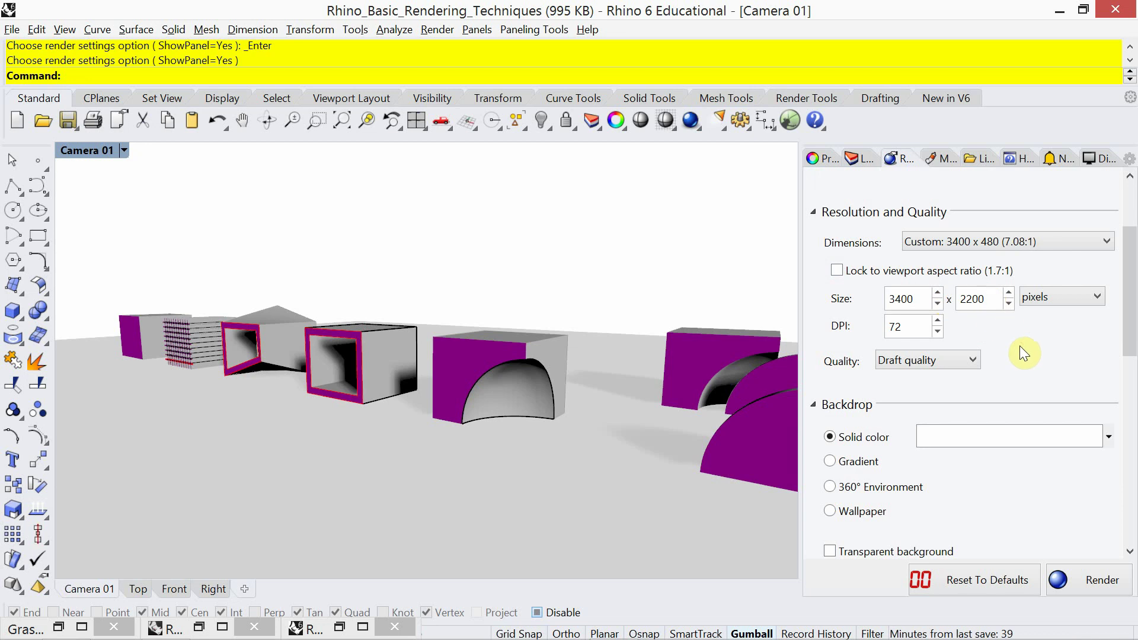
# - Choose Final quality and start the render
pyautogui.click(954, 356)
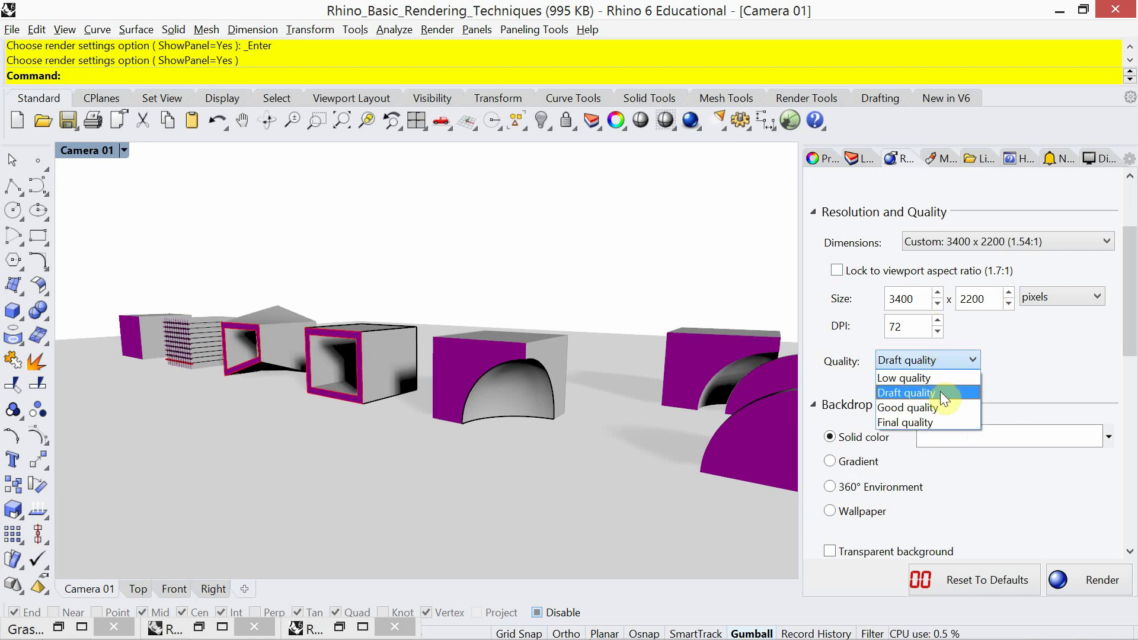
pyautogui.click(931, 424)
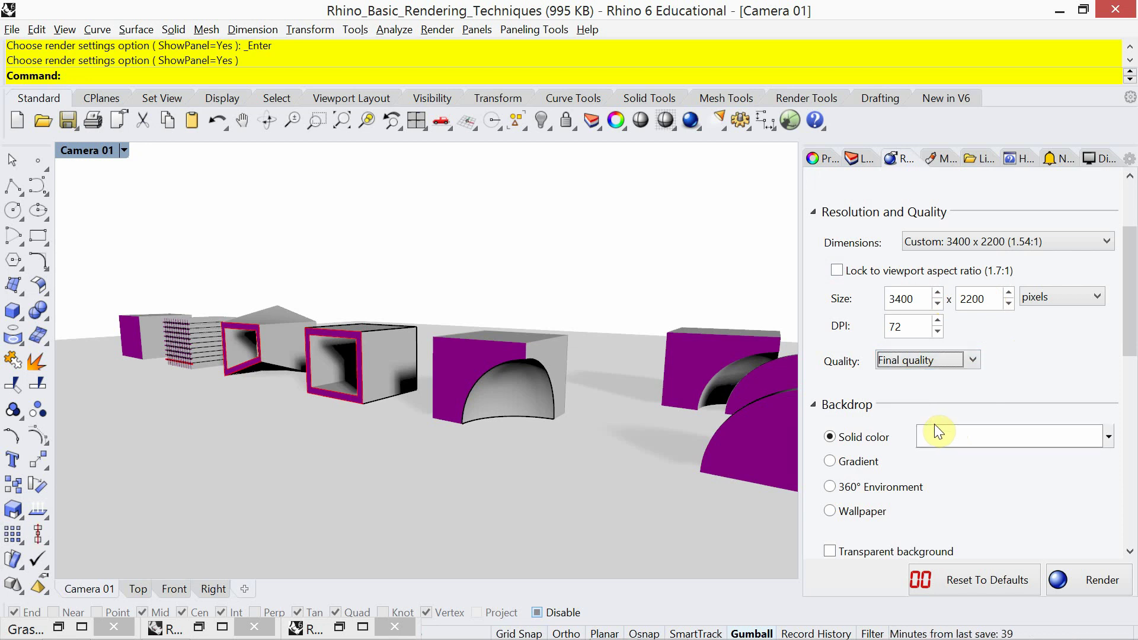
pyautogui.click(1094, 581)
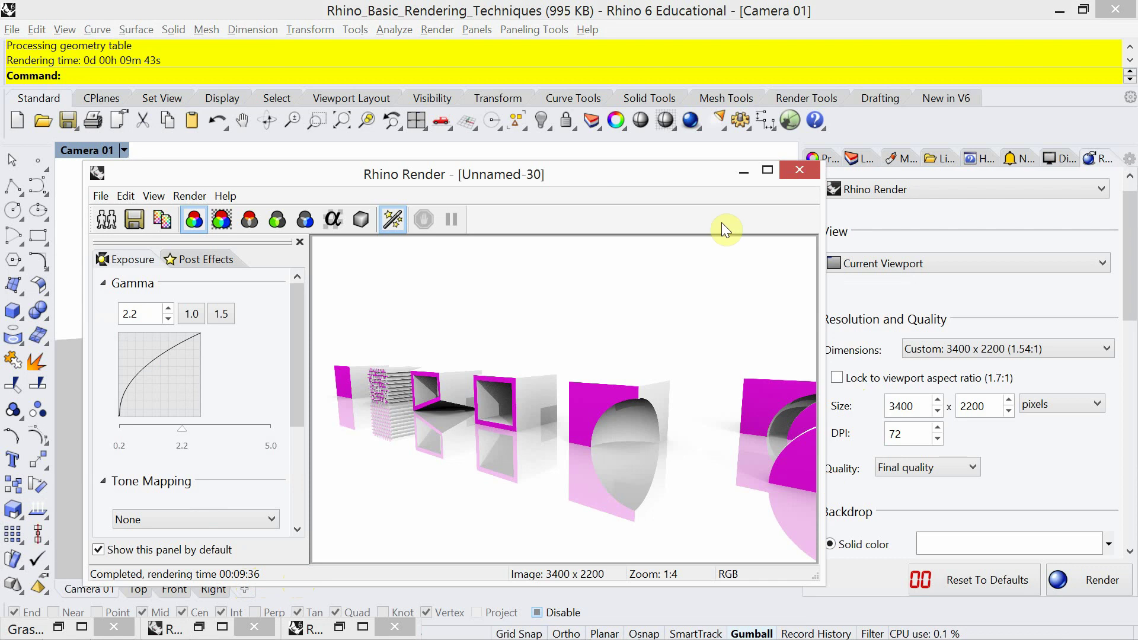
# - Move the finished render window aside and keep render quality at Final quality
pyautogui.moveTo(691, 176); pyautogui.dragTo(660, 170)
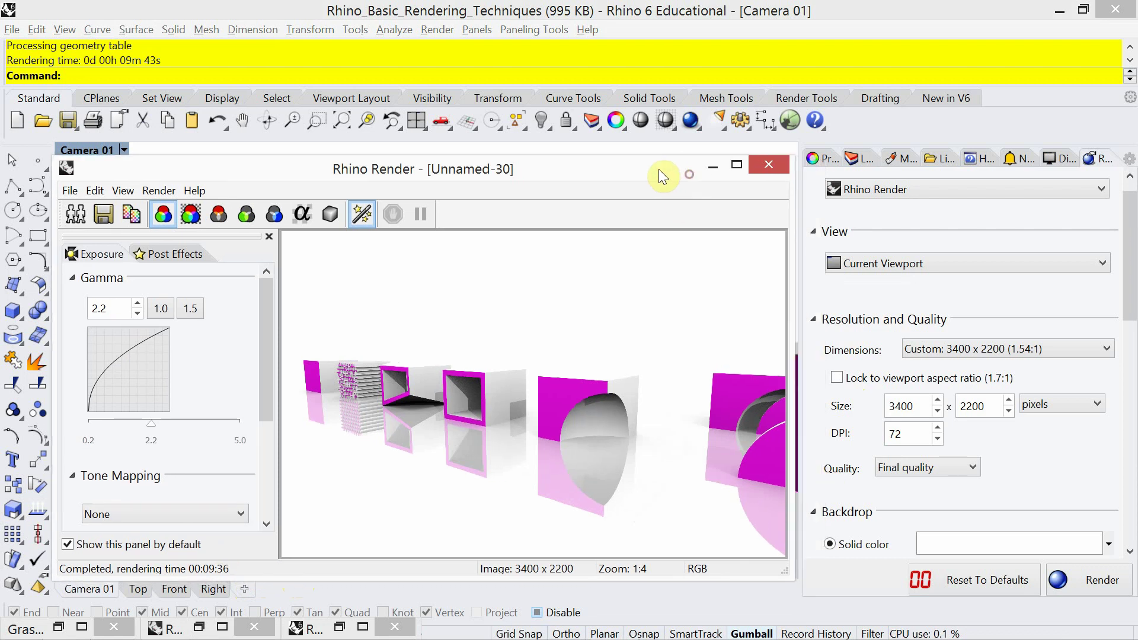
pyautogui.click(958, 470)
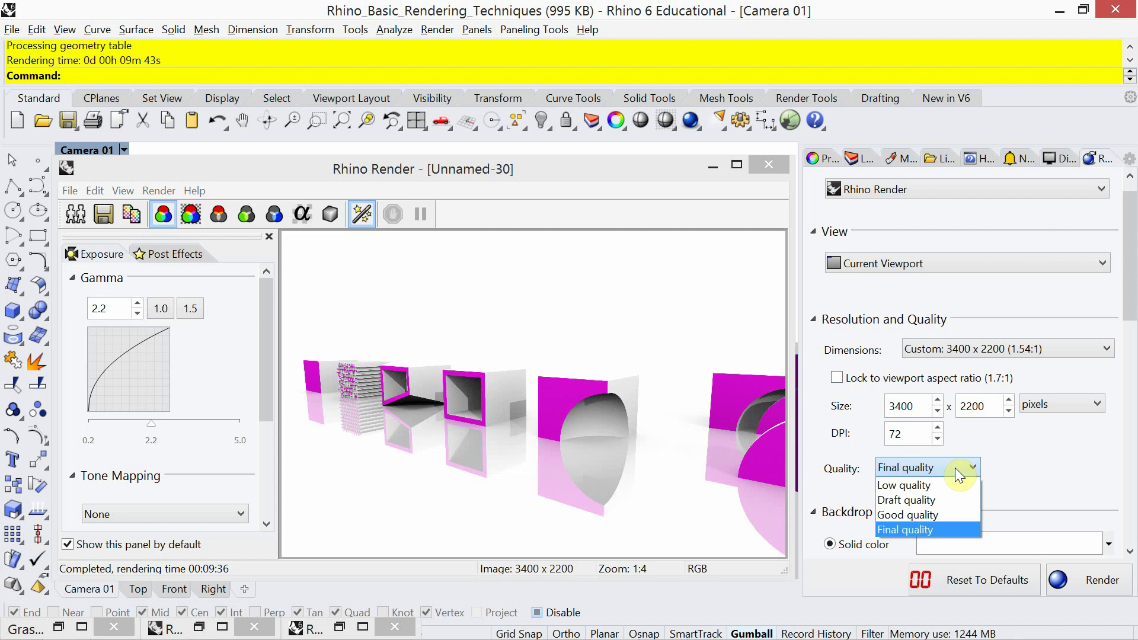
pyautogui.click(941, 524)
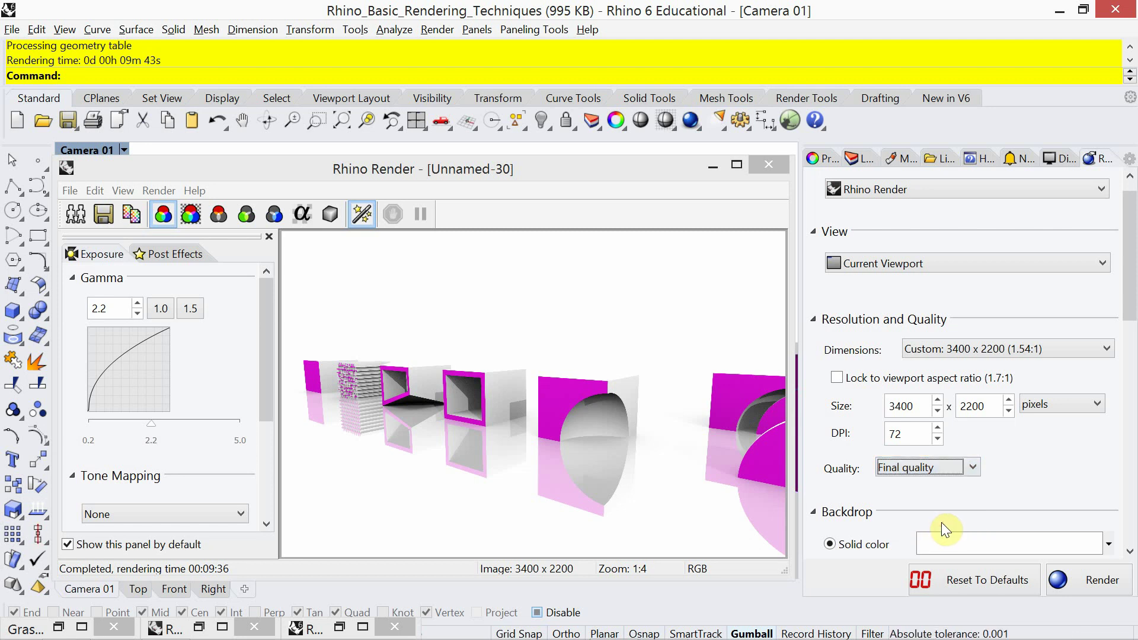
pyautogui.moveTo(163, 169); pyautogui.dragTo(176, 144)
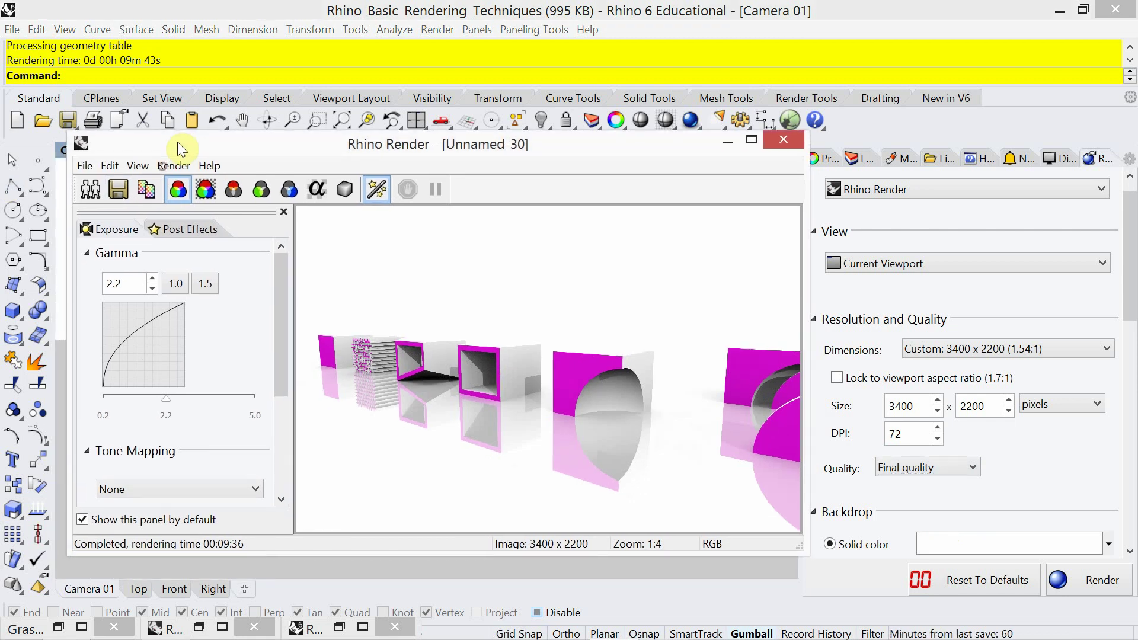
# - Save the render as Rendering.jpg and close the Rhino Render window
pyautogui.click(123, 188)
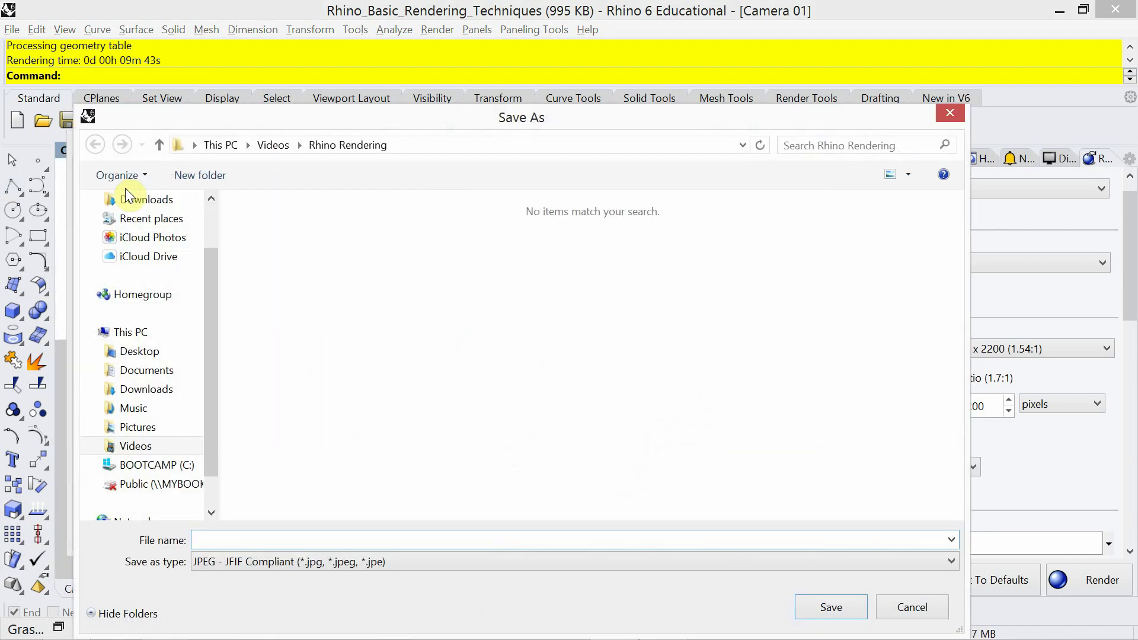
pyautogui.write('Rendering')
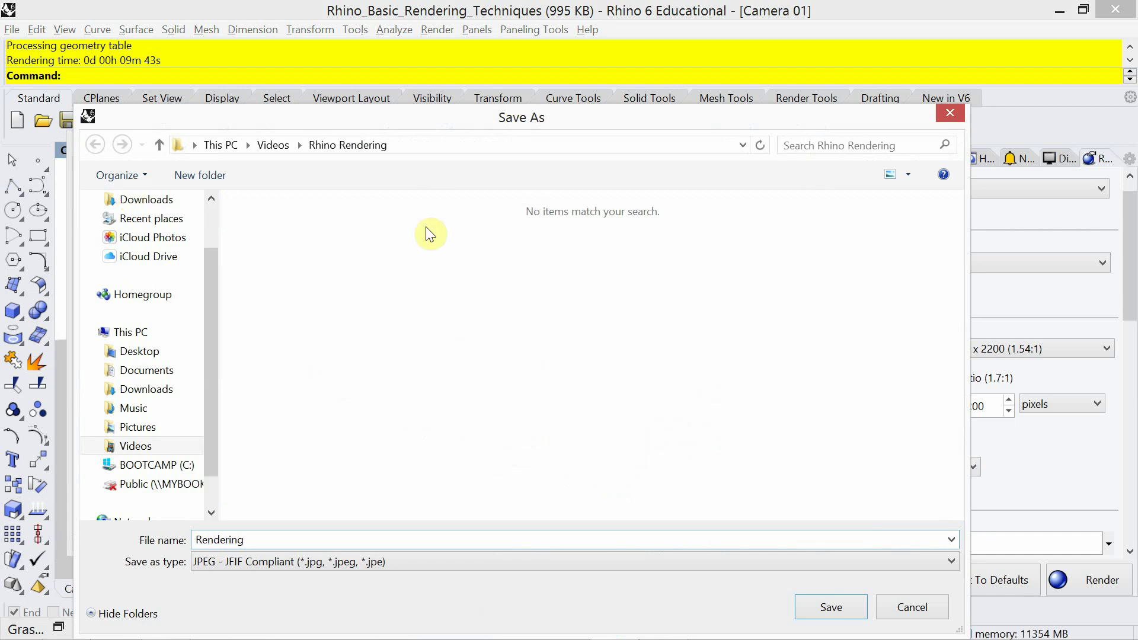
pyautogui.click(831, 607)
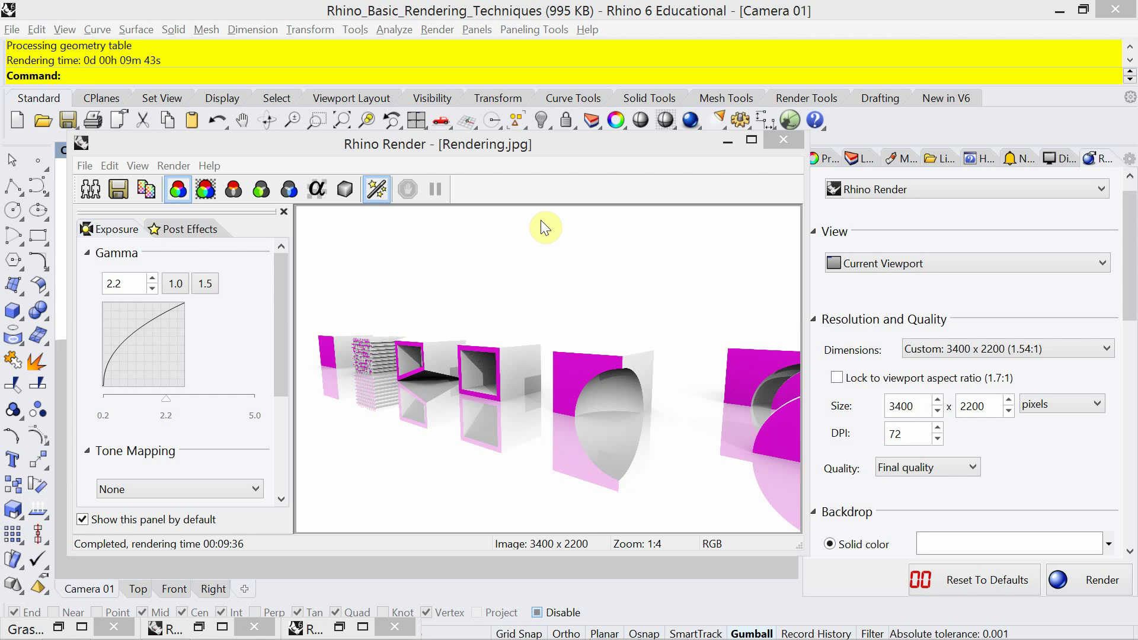
pyautogui.click(784, 144)
pyautogui.click(122, 152)
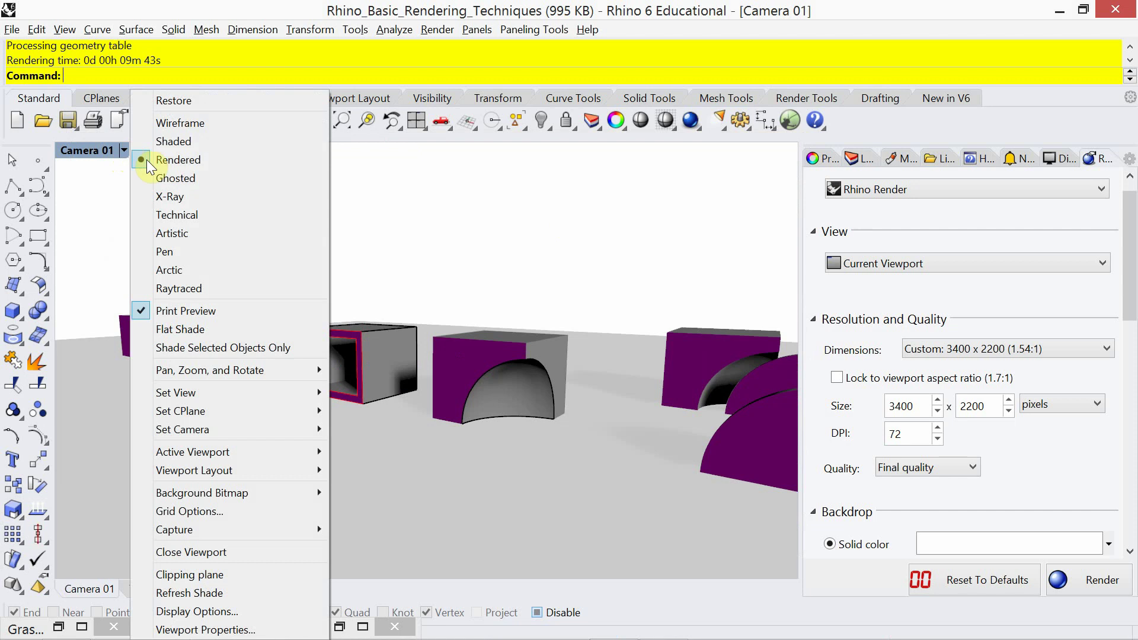
# - Switch Camera 01 to the Technical display mode and show the Layers panel
pyautogui.click(193, 218)
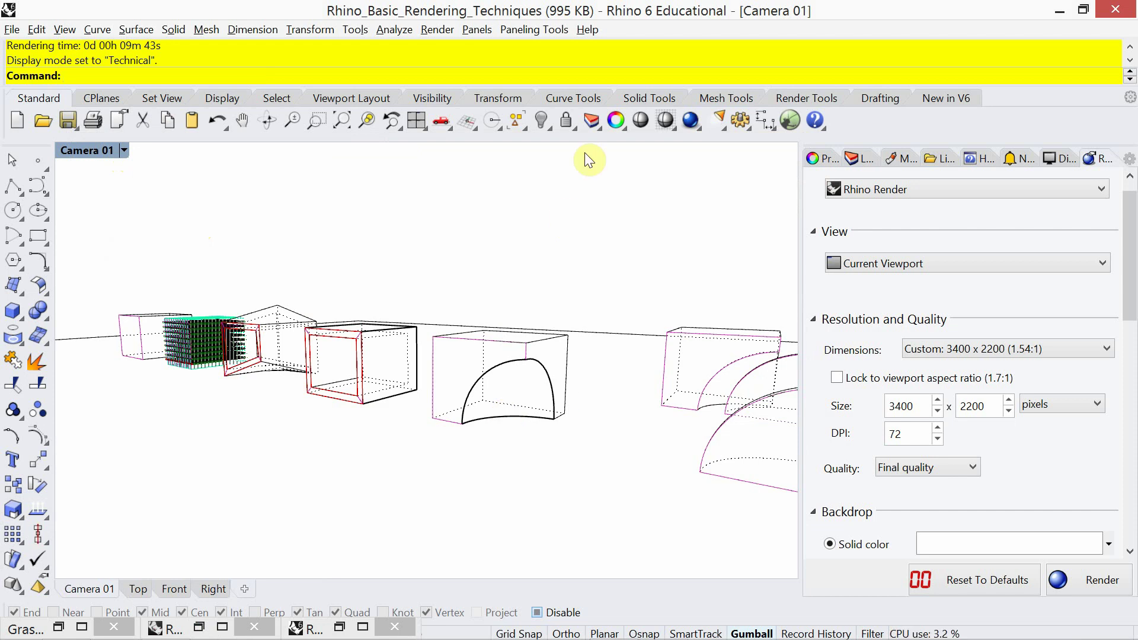
pyautogui.click(859, 159)
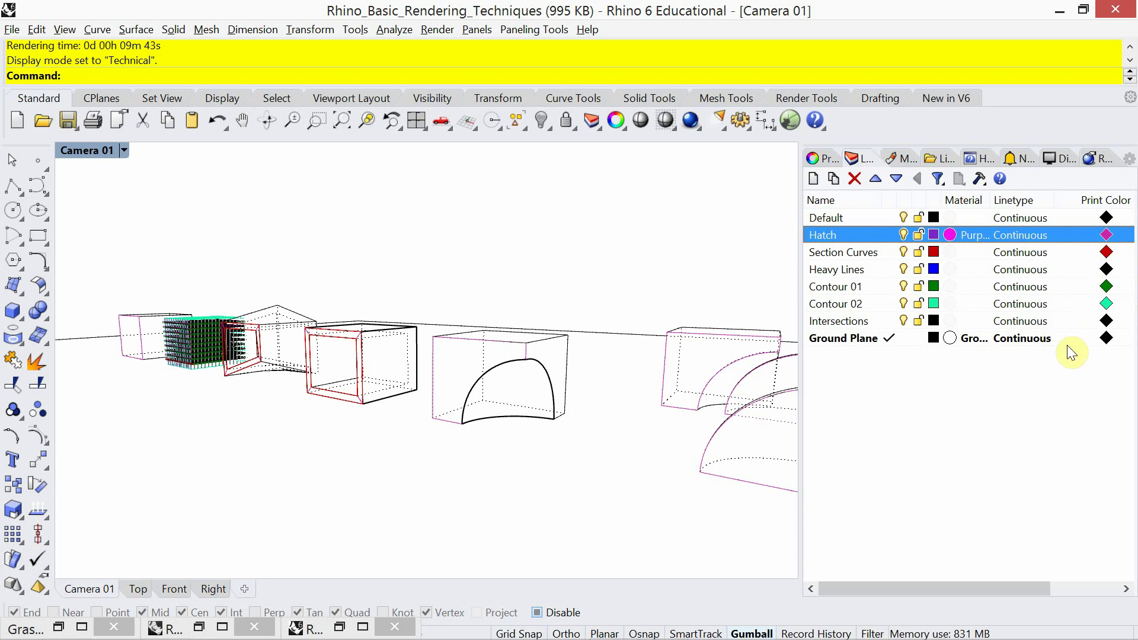
# - Set the print colour of all layers to black
pyautogui.keyDown('shift'); pyautogui.click(1083, 343); pyautogui.keyUp('shift')
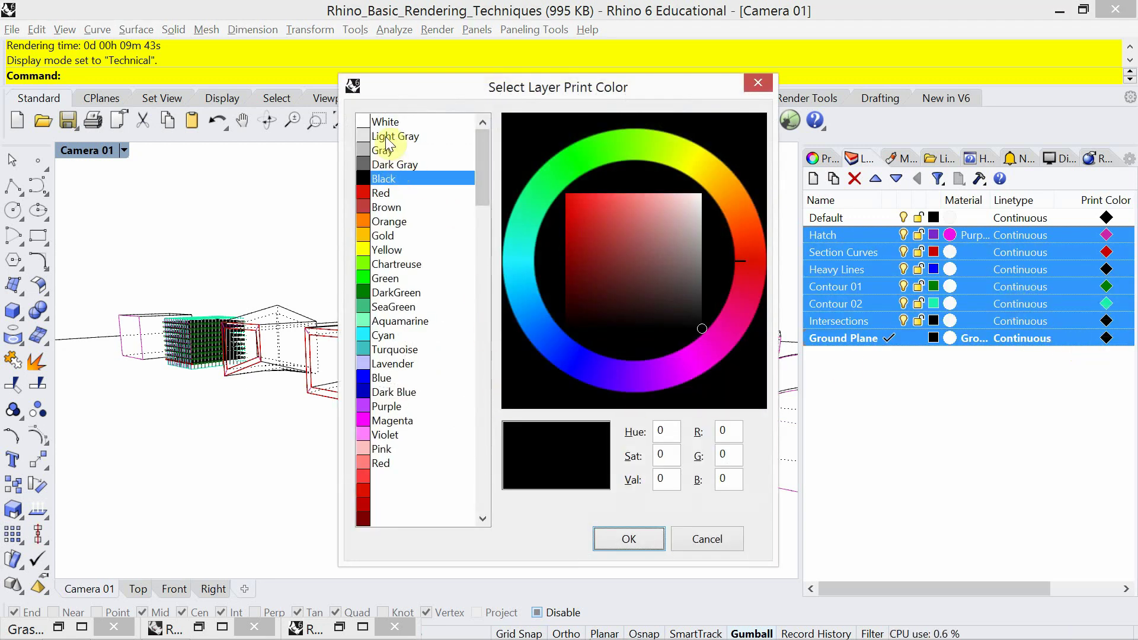
pyautogui.click(630, 539)
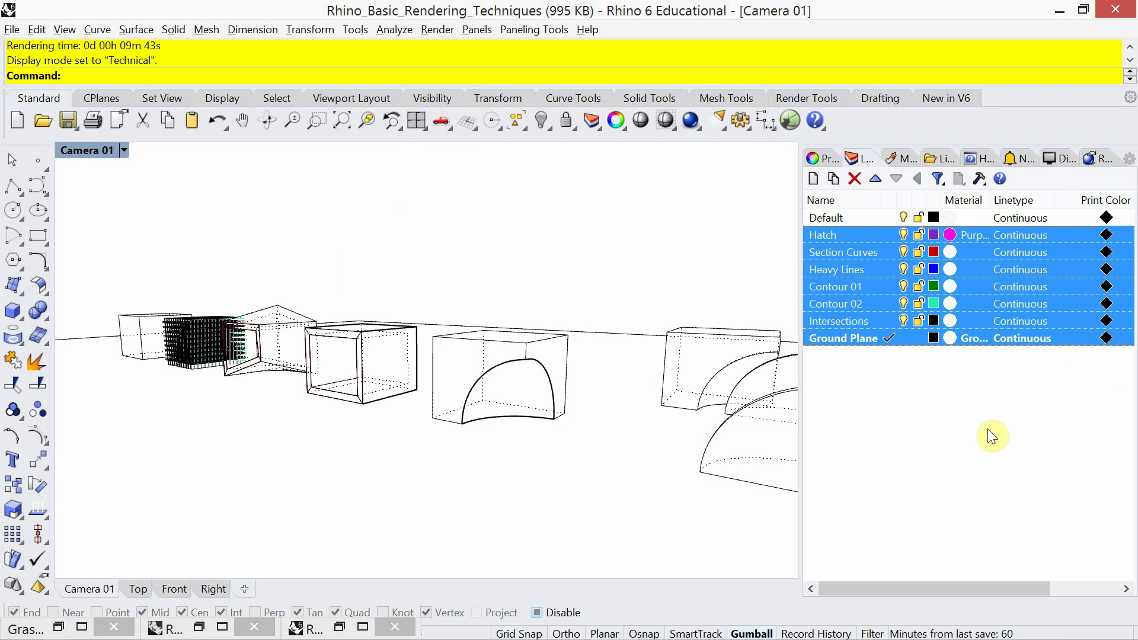
pyautogui.click(957, 446)
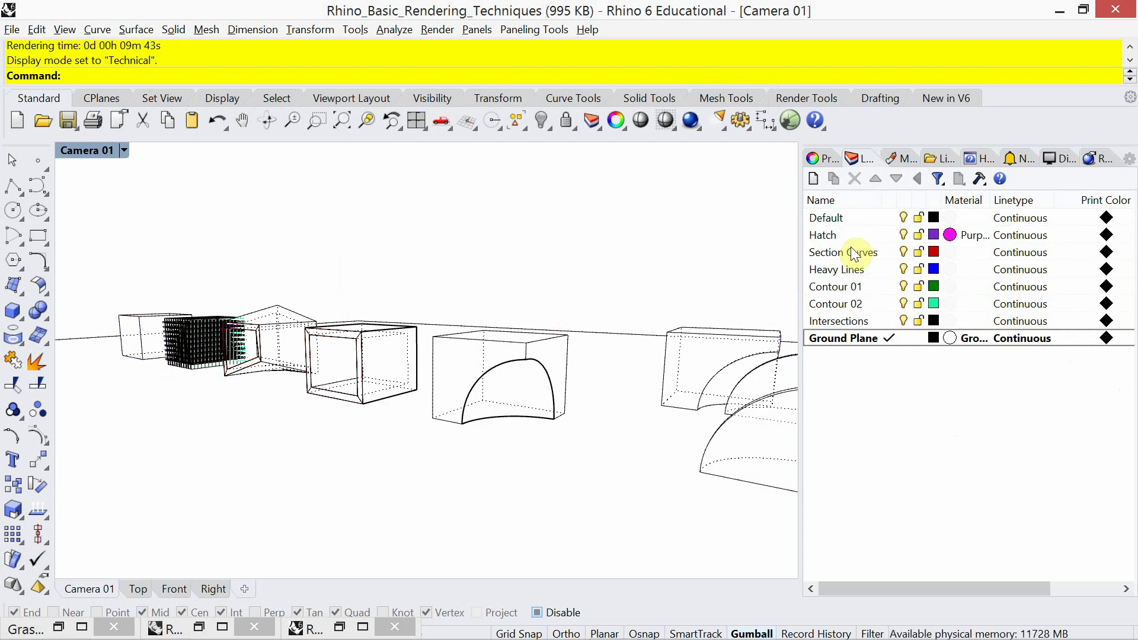
# - Set the layer colour of Default through Ground Plane to black
pyautogui.click(845, 219)
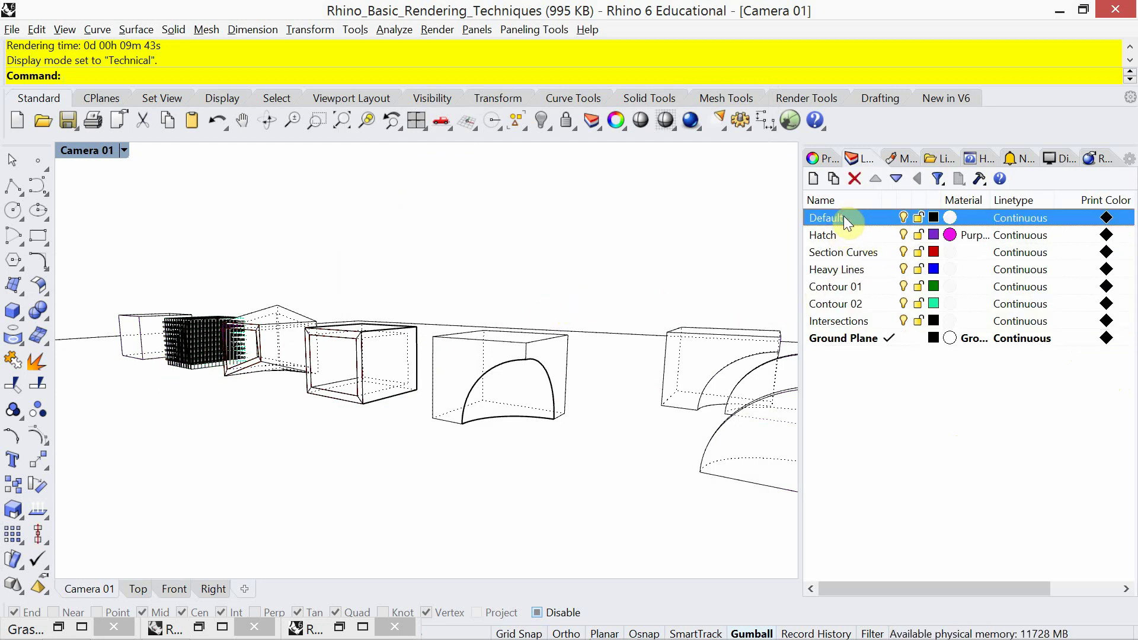
pyautogui.keyDown('shift'); pyautogui.click(859, 344); pyautogui.keyUp('shift')
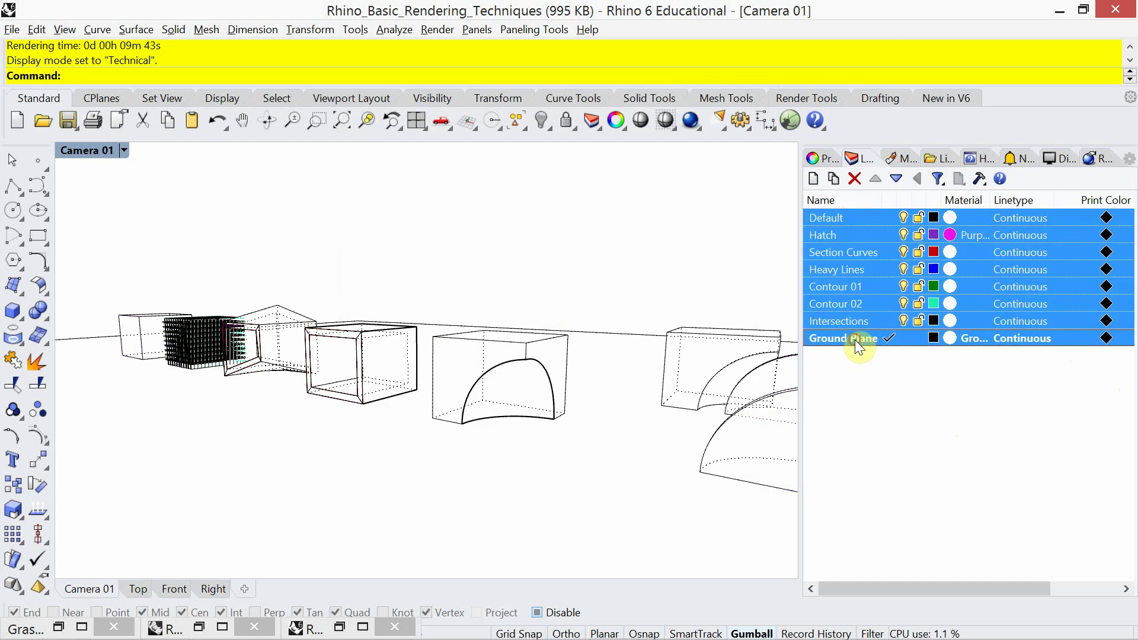
pyautogui.click(934, 251)
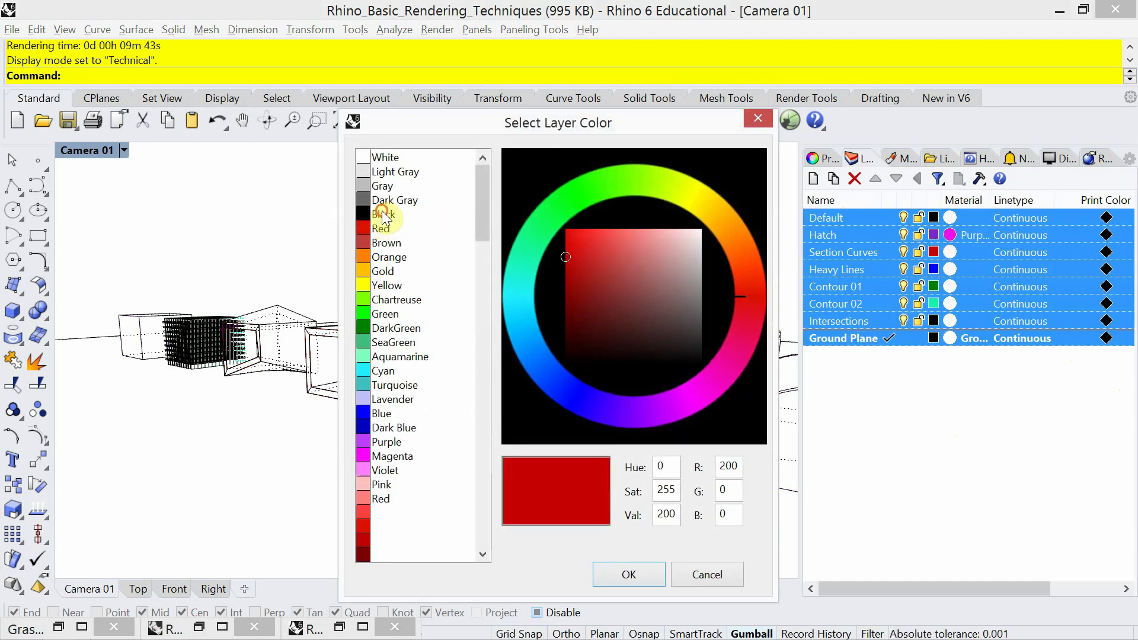
pyautogui.click(385, 219)
pyautogui.click(647, 572)
pyautogui.click(451, 528)
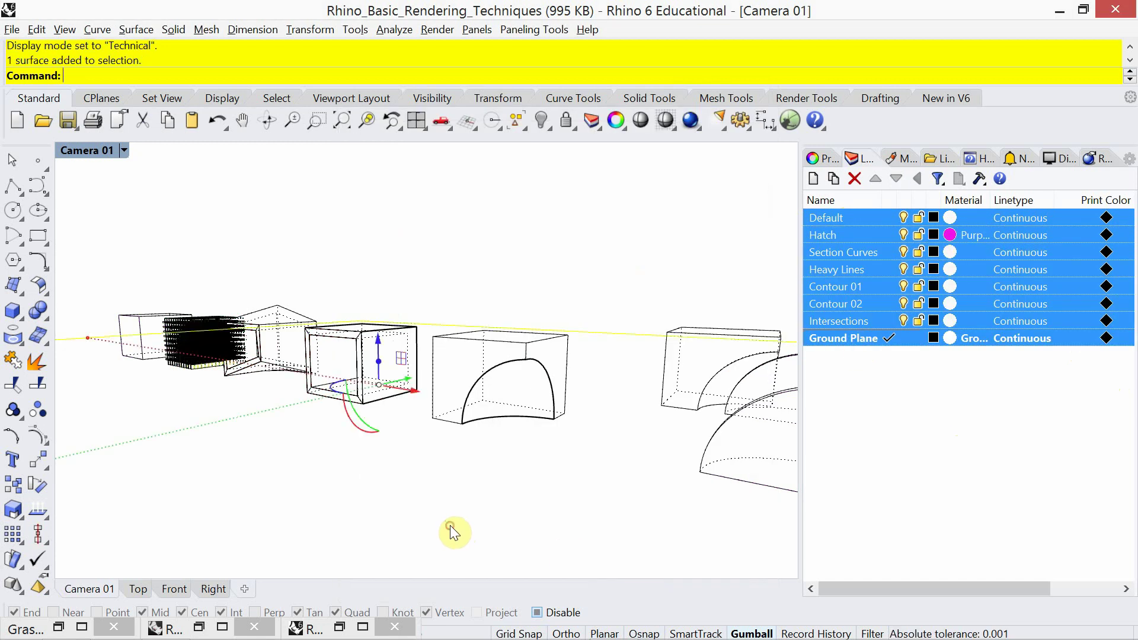
pyautogui.click(567, 276)
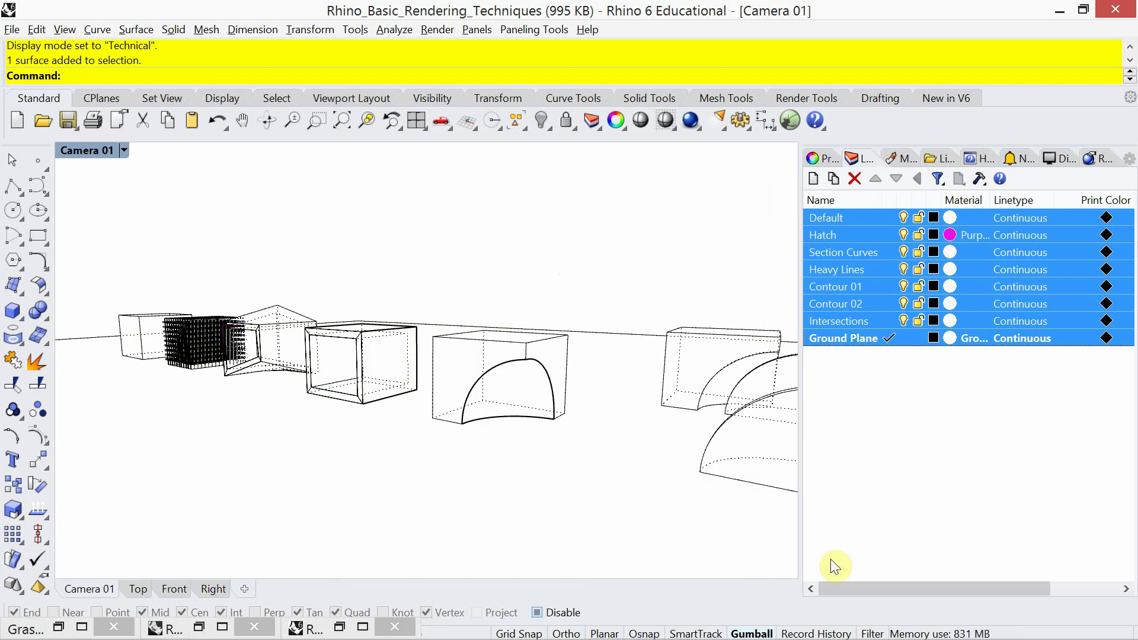
pyautogui.click(920, 499)
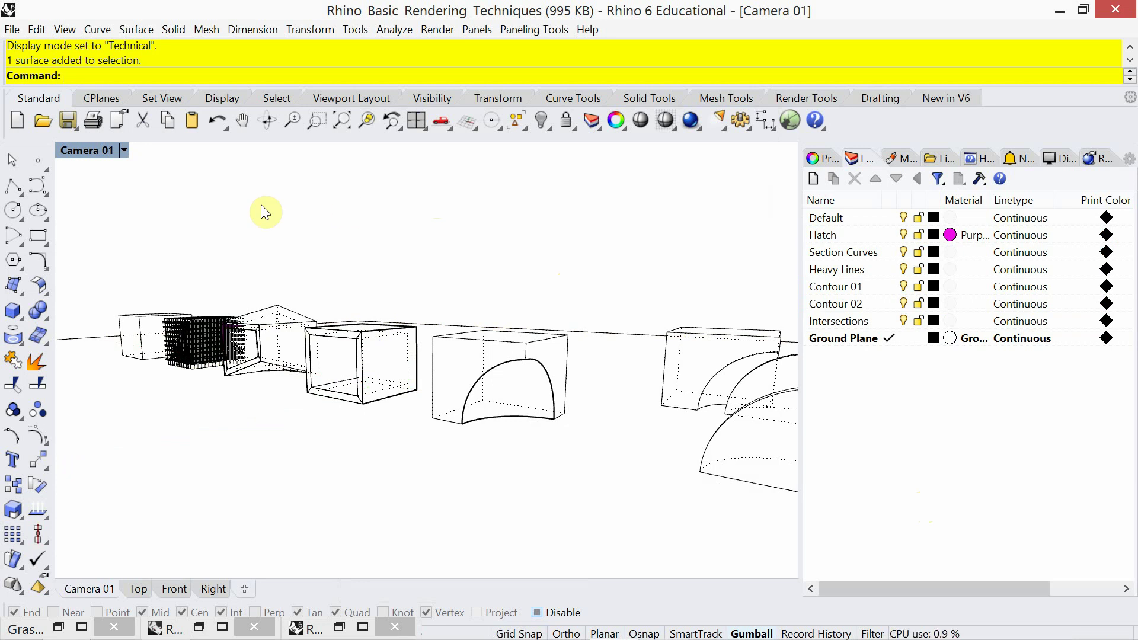
# - Review Technical display settings, keeping the application background and the grid hidden
pyautogui.click(1056, 158)
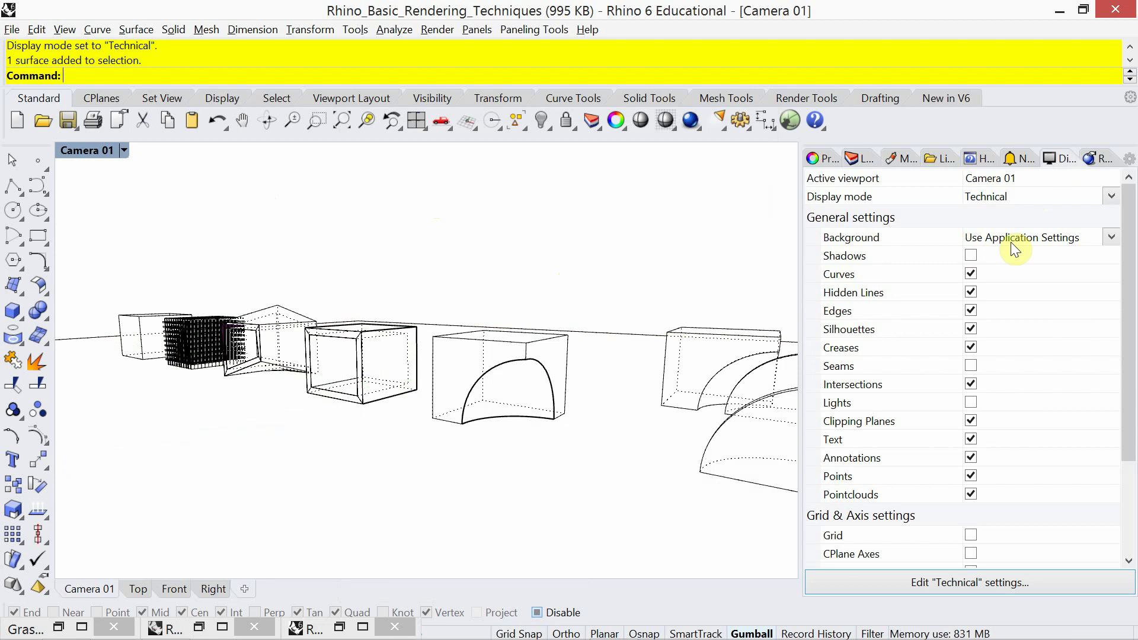
pyautogui.click(1114, 244)
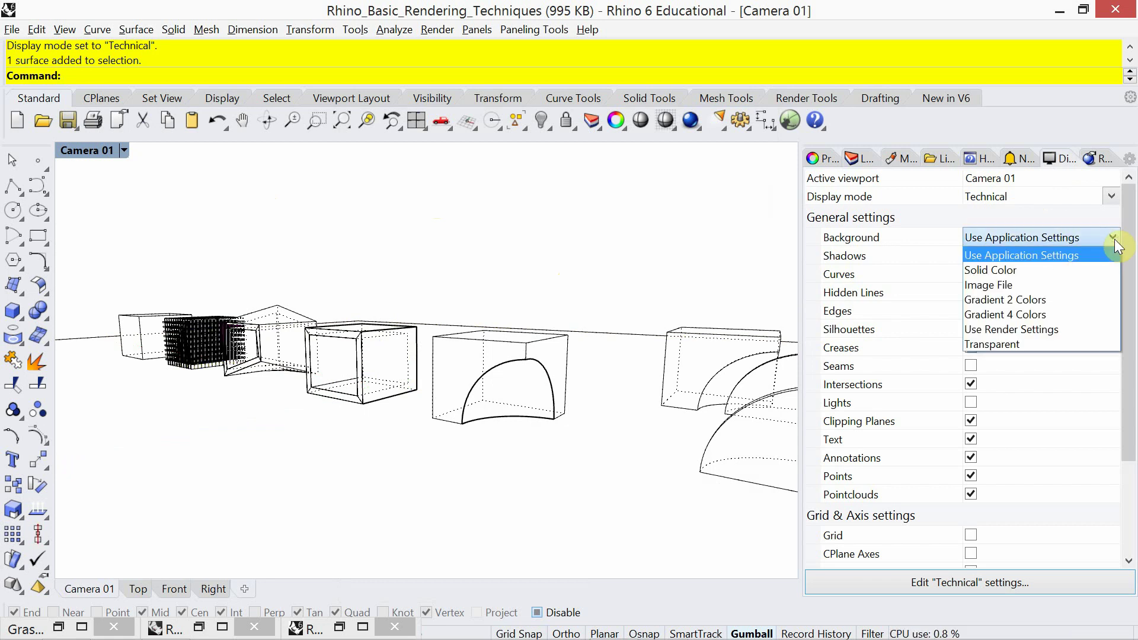
pyautogui.click(1114, 243)
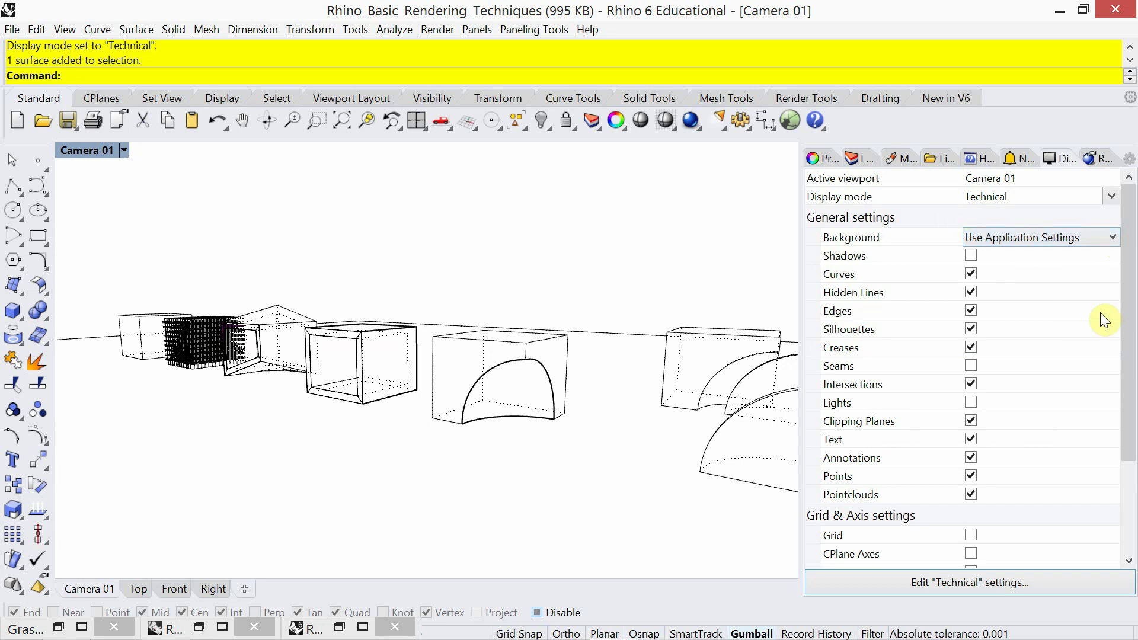
pyautogui.click(1080, 199)
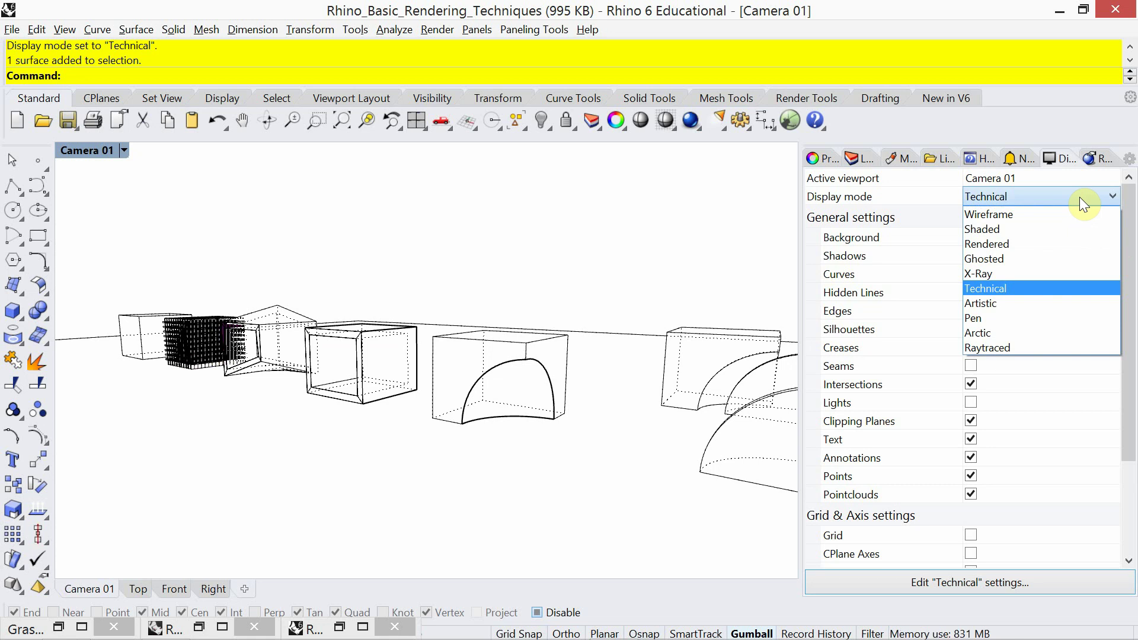
pyautogui.click(1079, 197)
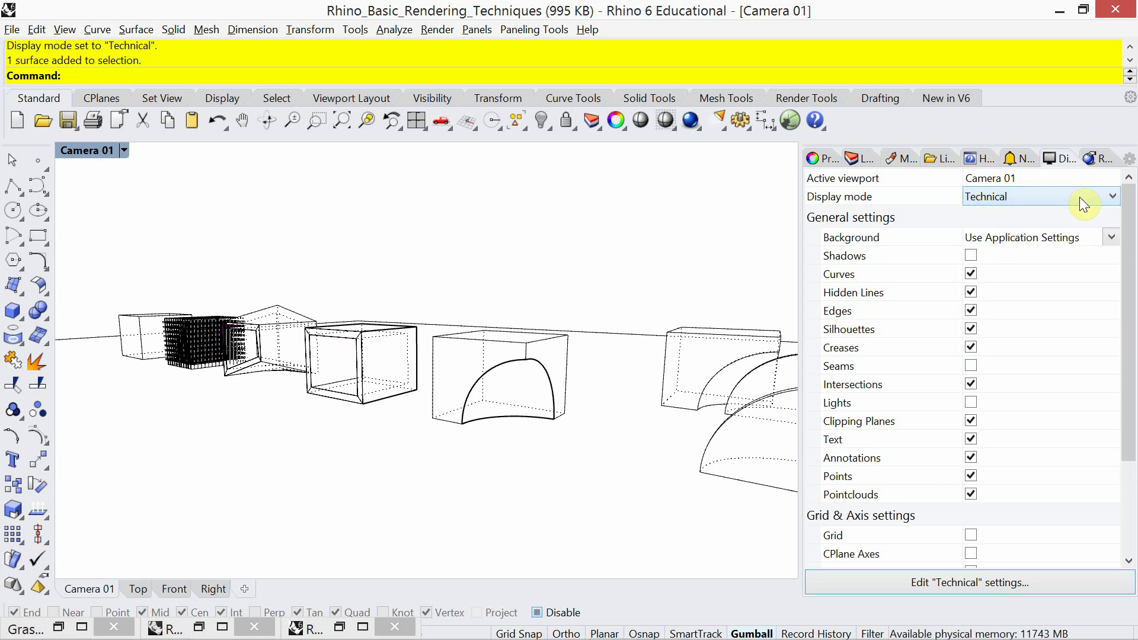
pyautogui.scroll(-5, 1009, 466)
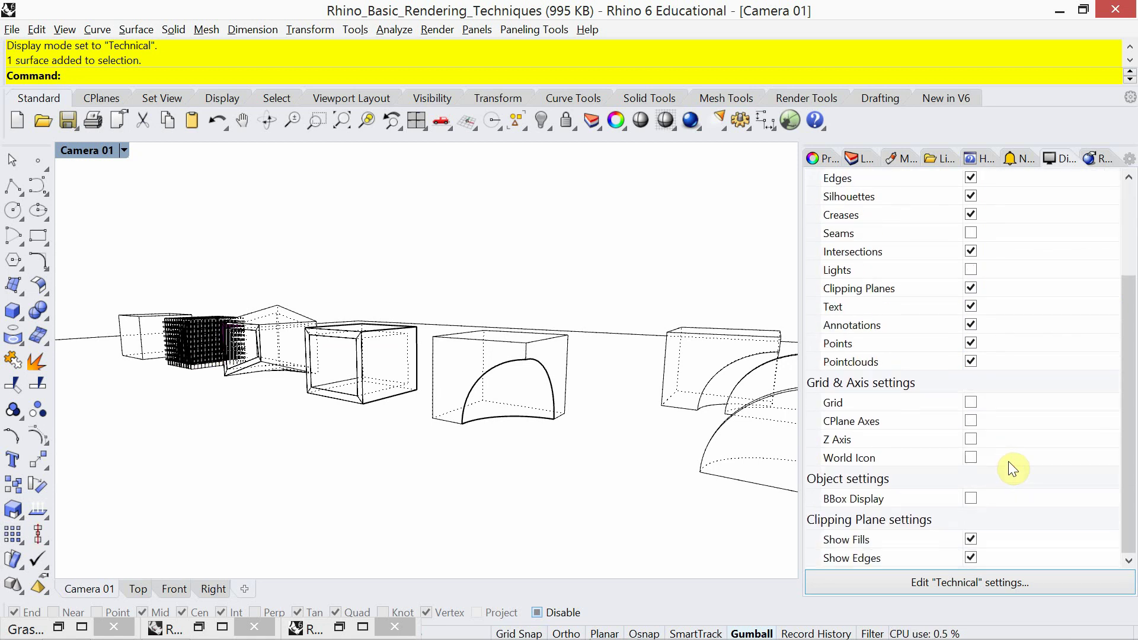
pyautogui.click(970, 401)
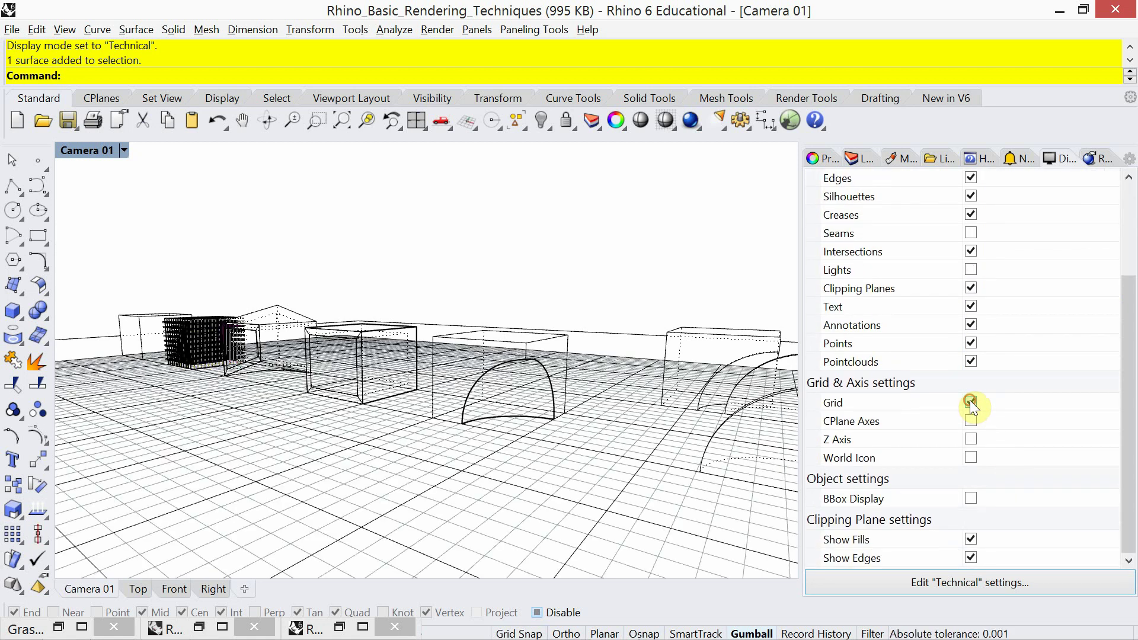
pyautogui.click(970, 401)
pyautogui.scroll(2, 1001, 435)
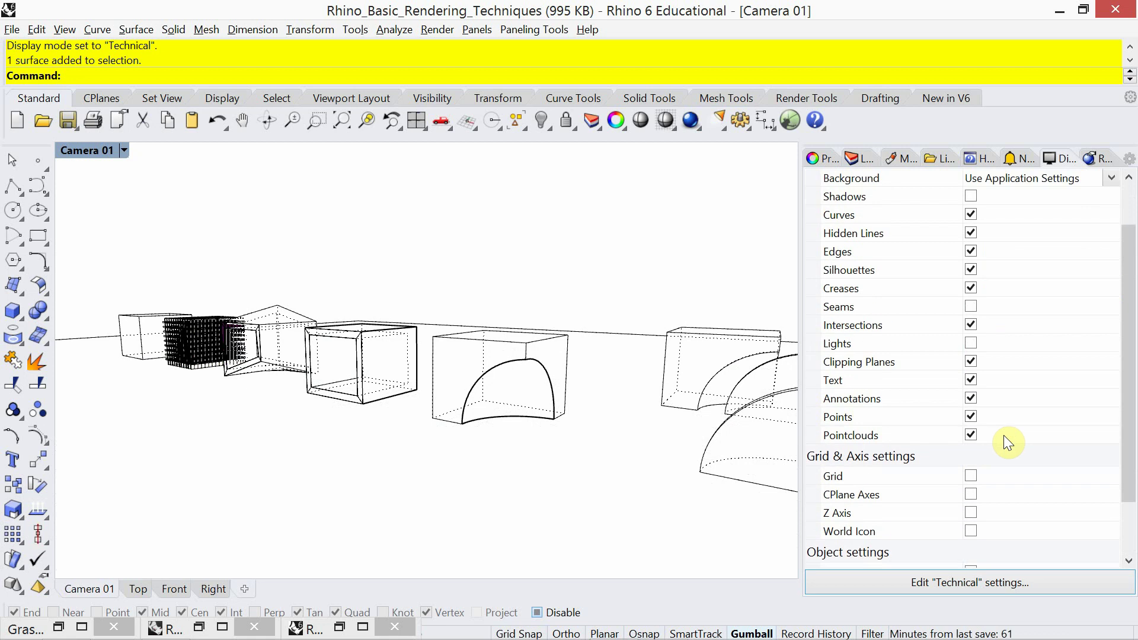
pyautogui.scroll(2, 1004, 437)
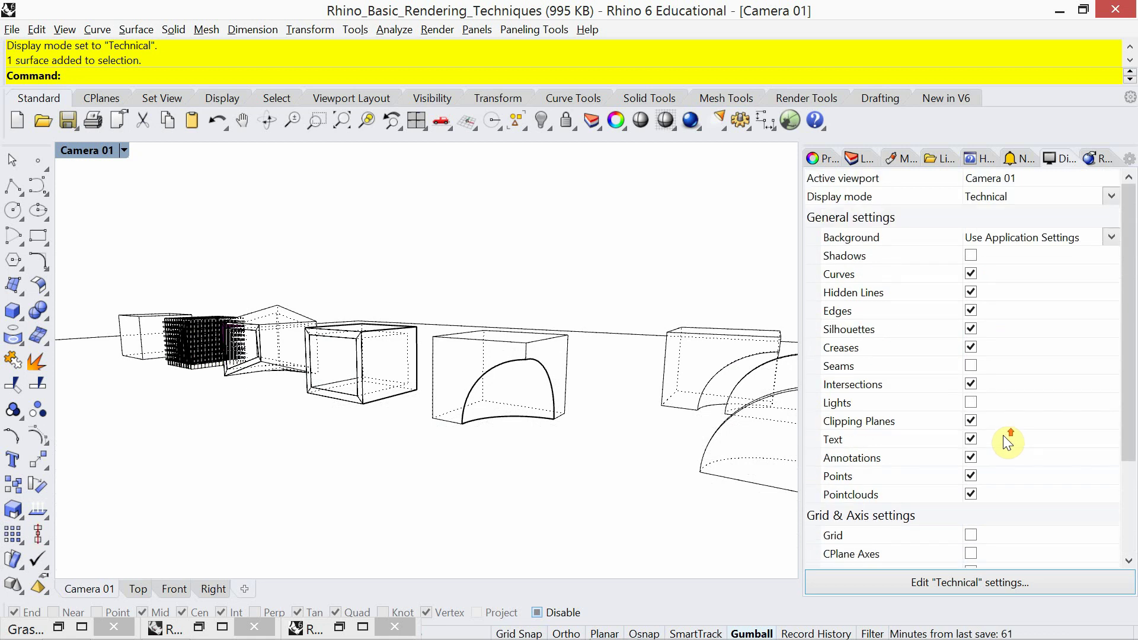
# - Enable curves, dashed hidden lines and silhouettes in the Technical display
pyautogui.click(970, 270)
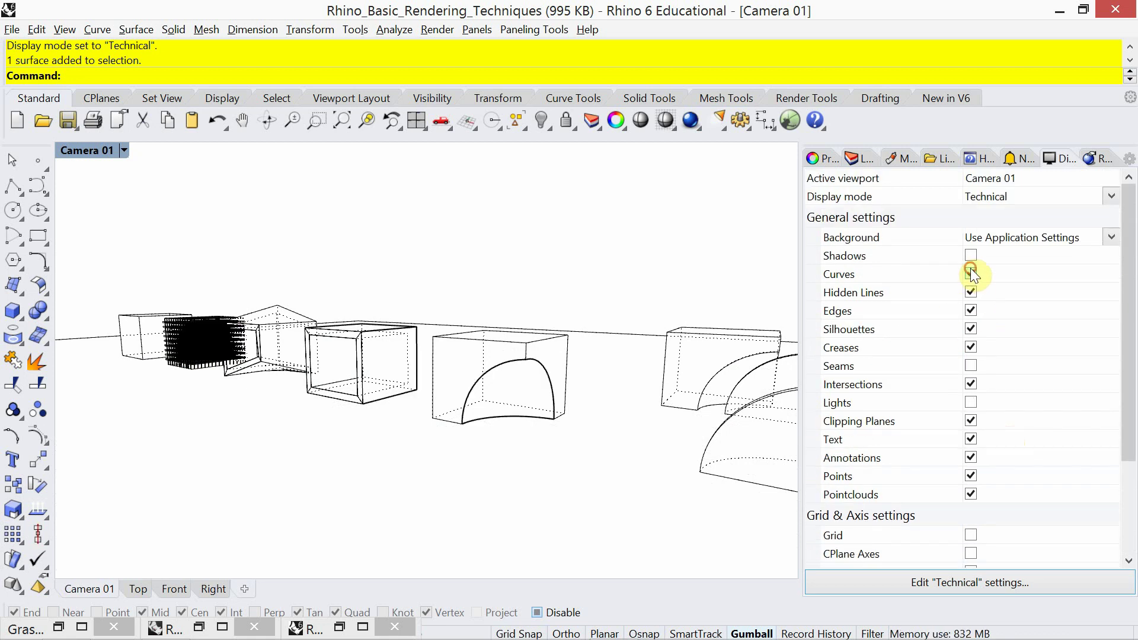
pyautogui.click(971, 272)
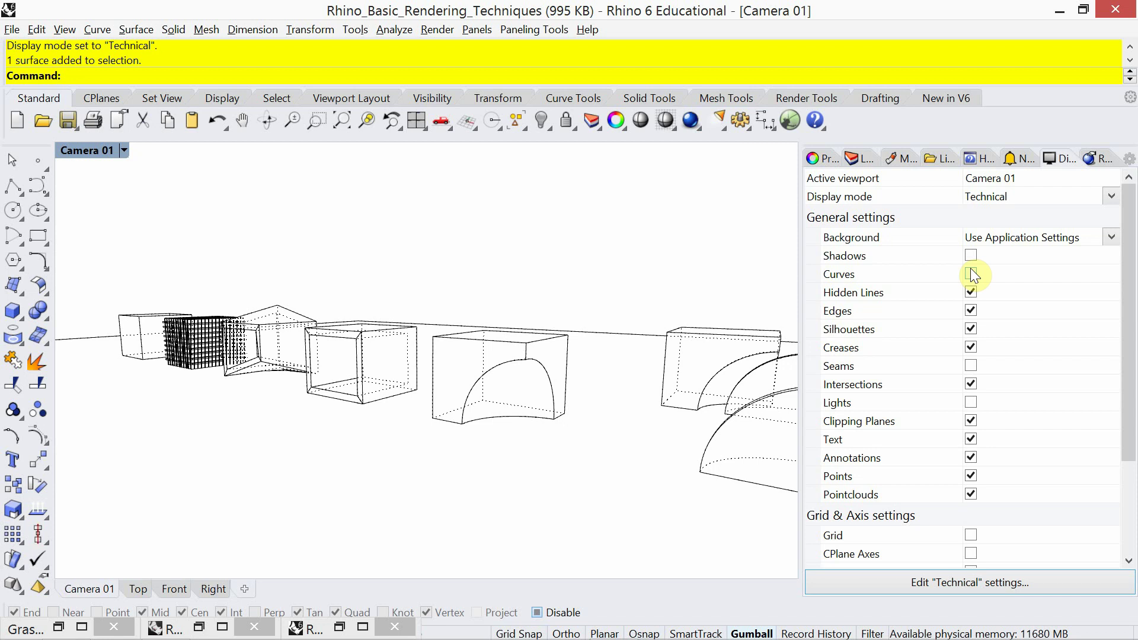
pyautogui.click(972, 275)
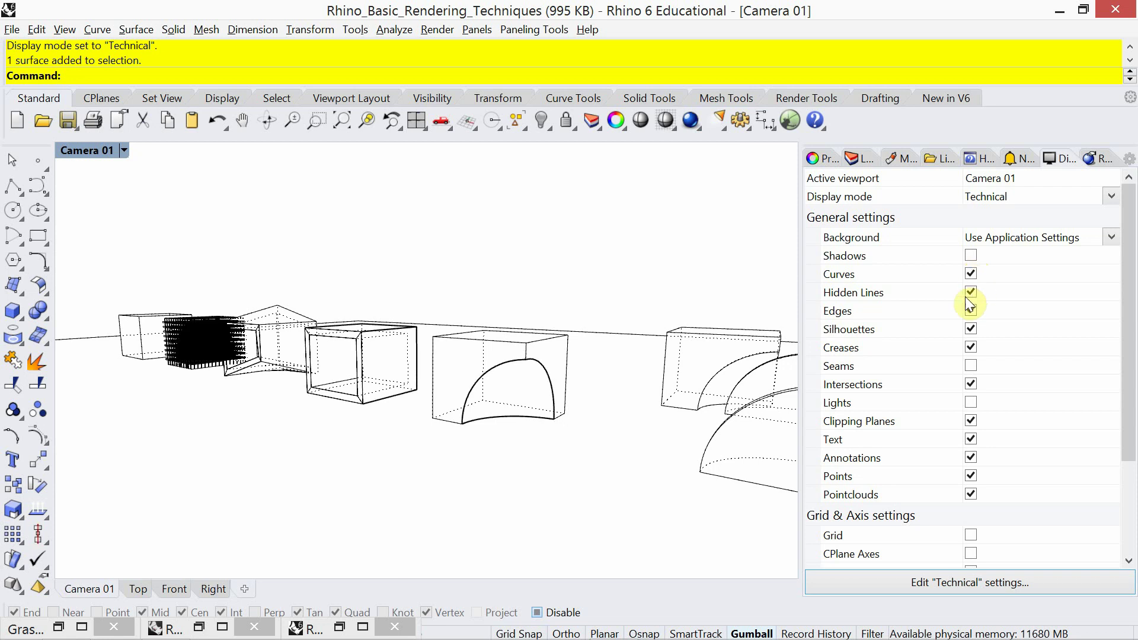
pyautogui.click(969, 293)
pyautogui.click(970, 291)
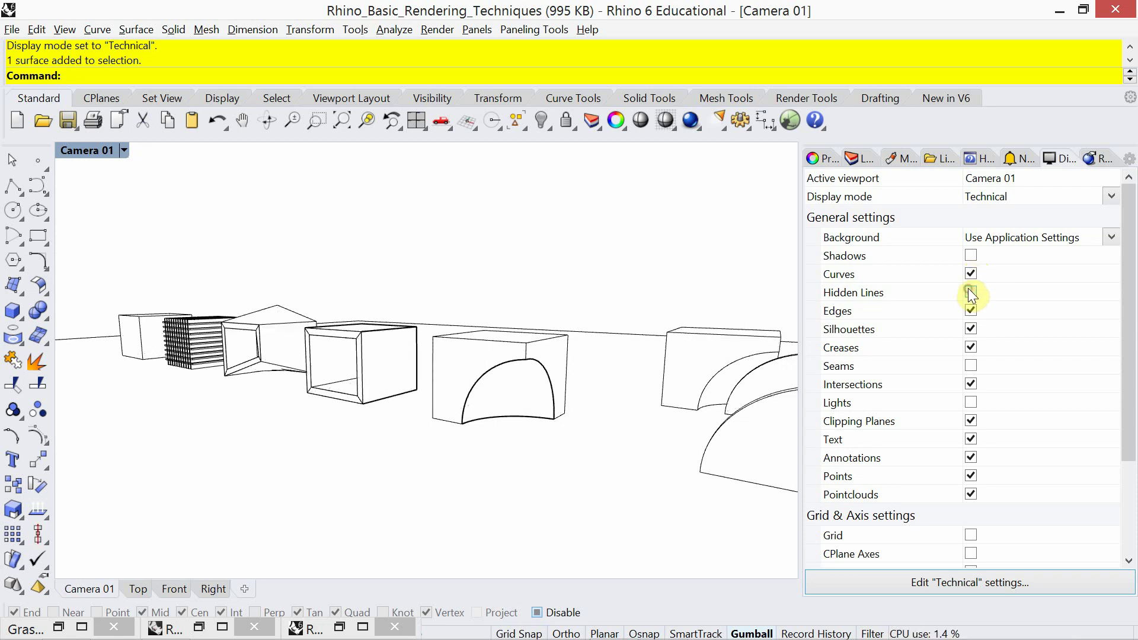
pyautogui.click(970, 330)
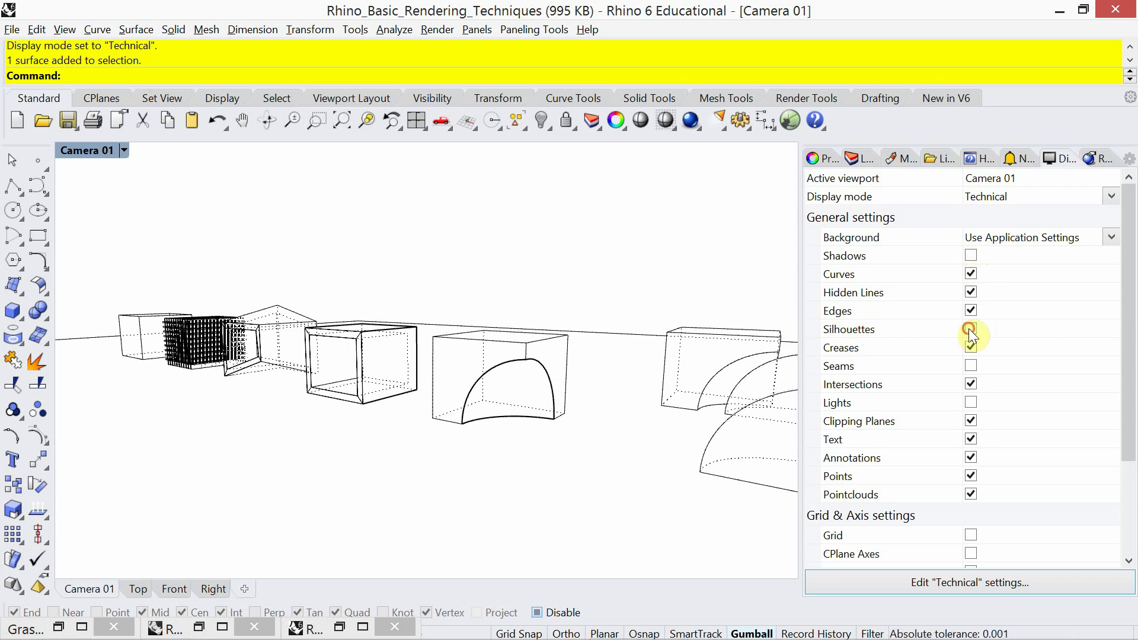
pyautogui.click(969, 329)
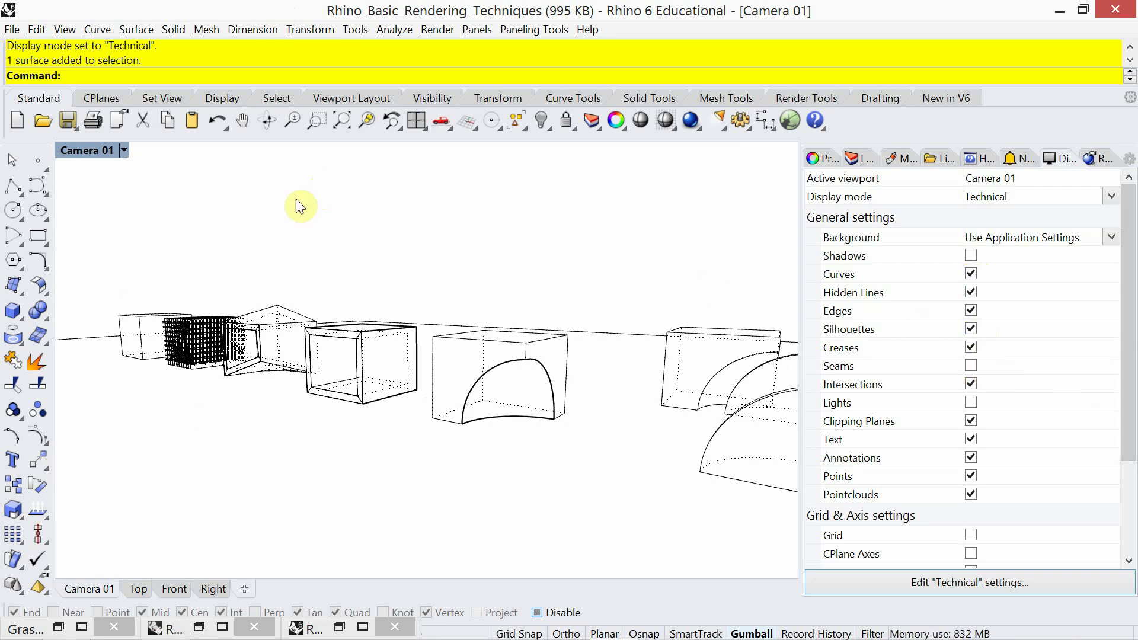
# - Set up printing to an Image File at 3400 × 2200 pixels
pyautogui.click(13, 29)
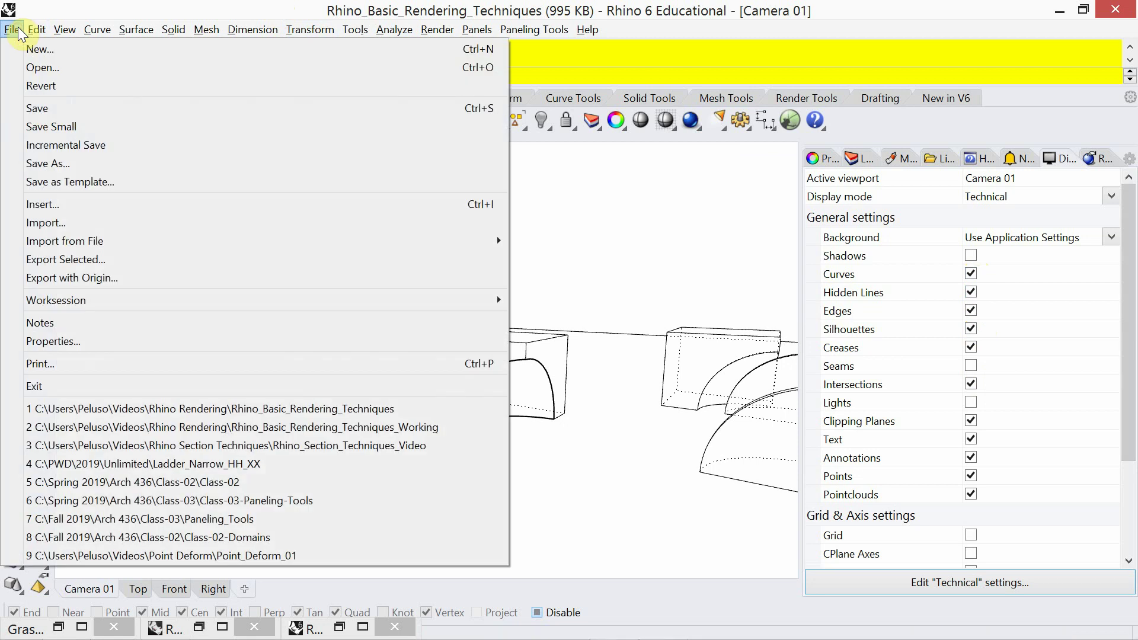
pyautogui.click(86, 363)
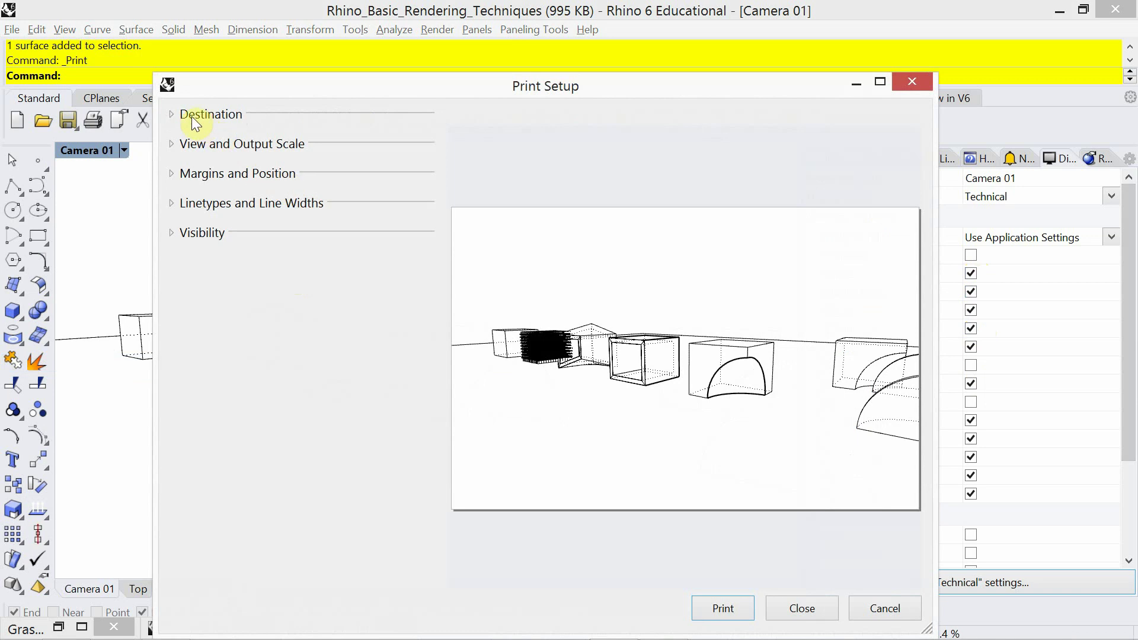
pyautogui.click(173, 115)
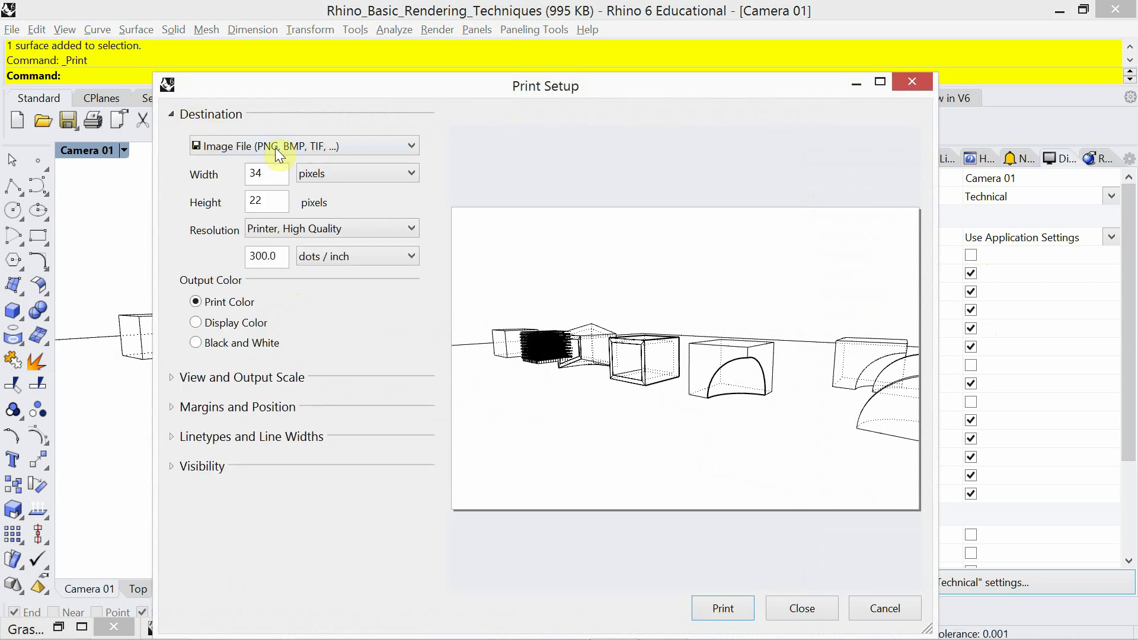
pyautogui.click(342, 153)
pyautogui.click(342, 148)
pyautogui.click(272, 173)
pyautogui.write('00')
pyautogui.click(281, 202)
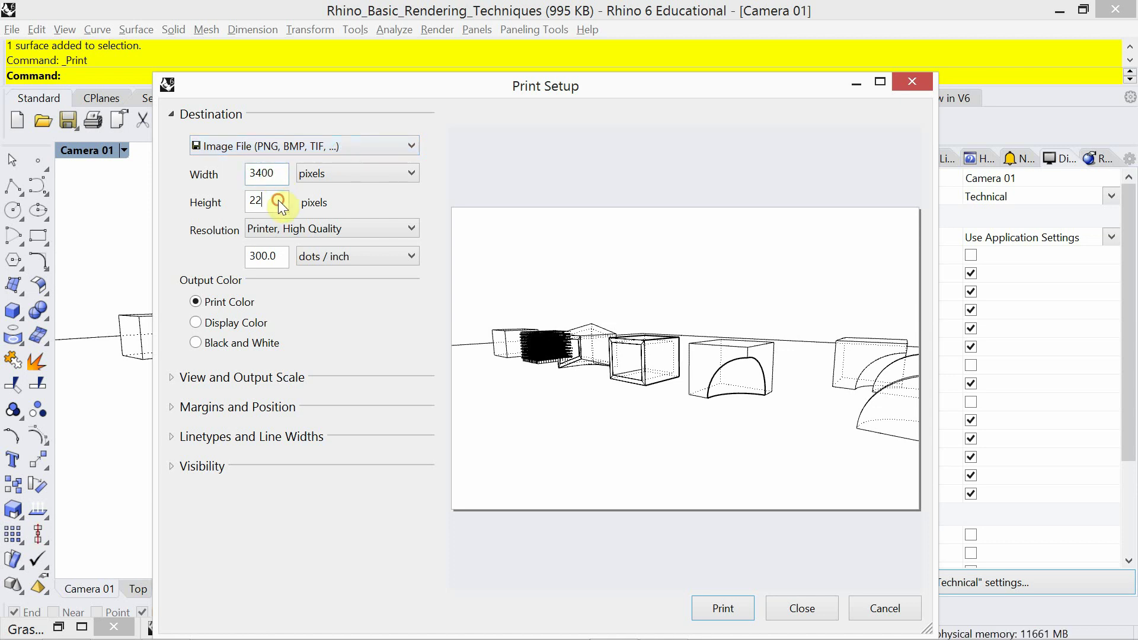
pyautogui.write('00')
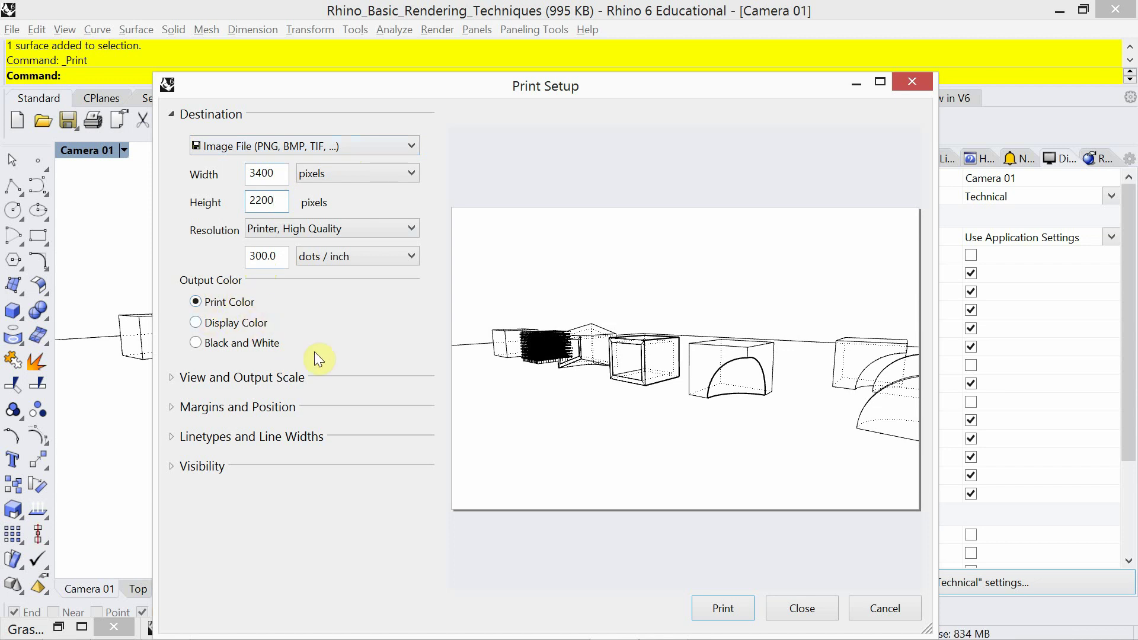
# - Print the view and save it as the JPEG 'Technical'
pyautogui.click(724, 611)
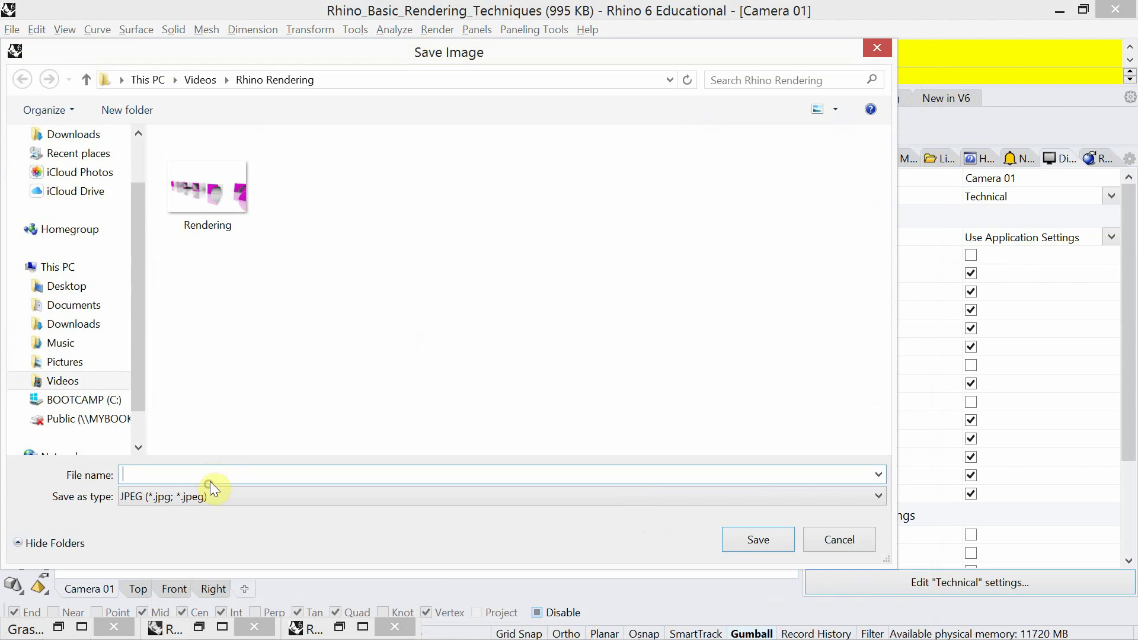
pyautogui.write('Technical')
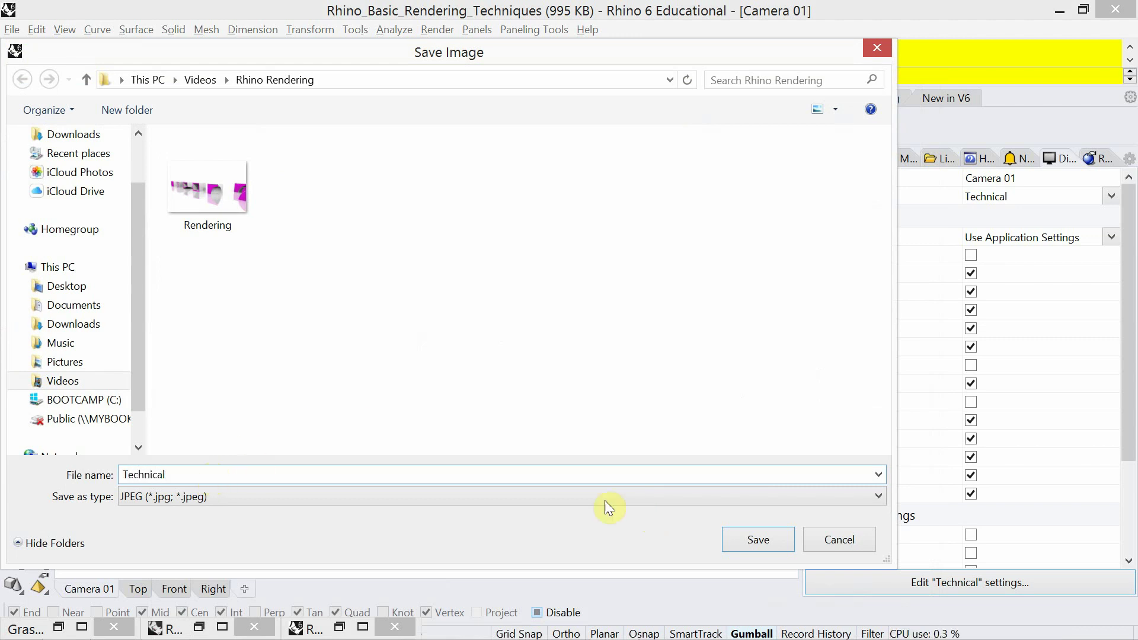
pyautogui.click(763, 538)
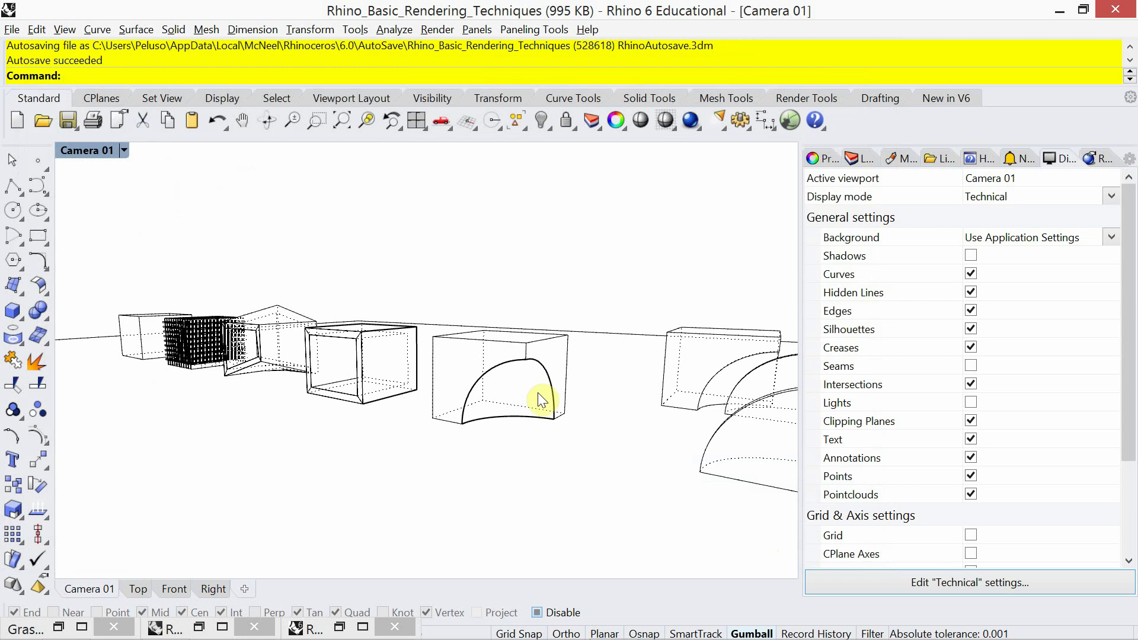
# - Open Rendering.jpg in Photoshop
pyautogui.moveTo(504, 637)
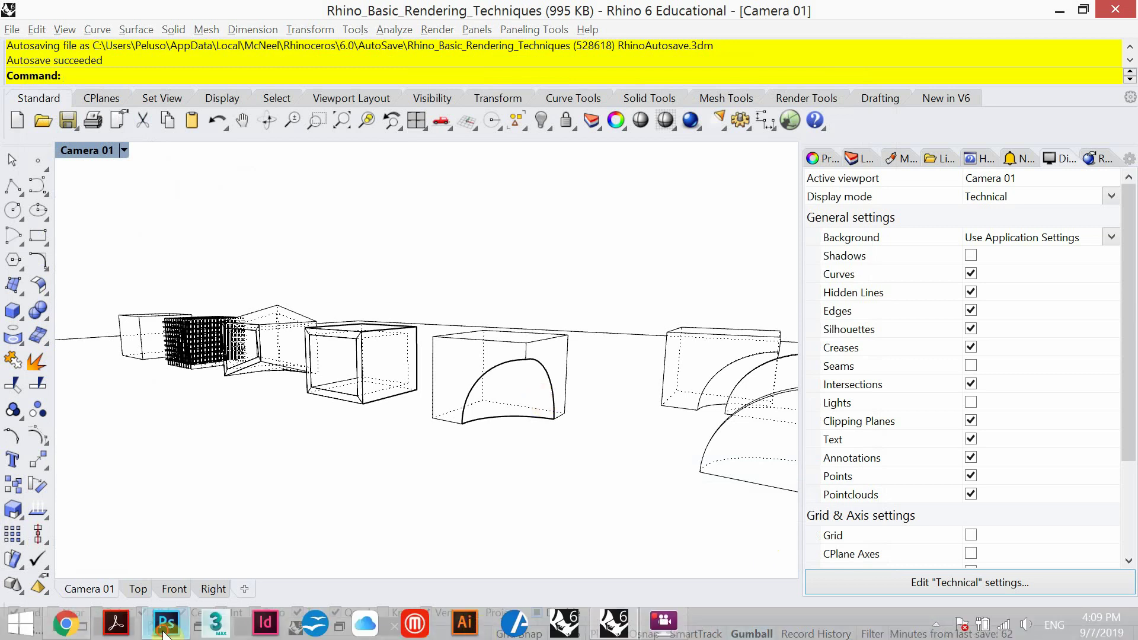
pyautogui.click(165, 624)
pyautogui.click(70, 19)
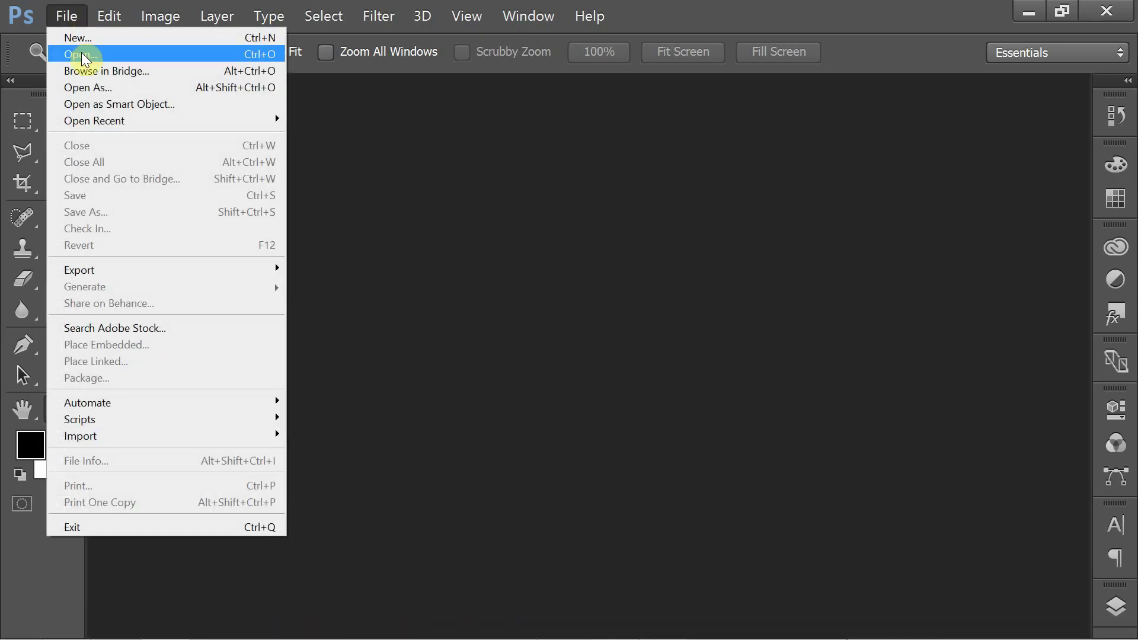
pyautogui.click(81, 55)
pyautogui.click(418, 169)
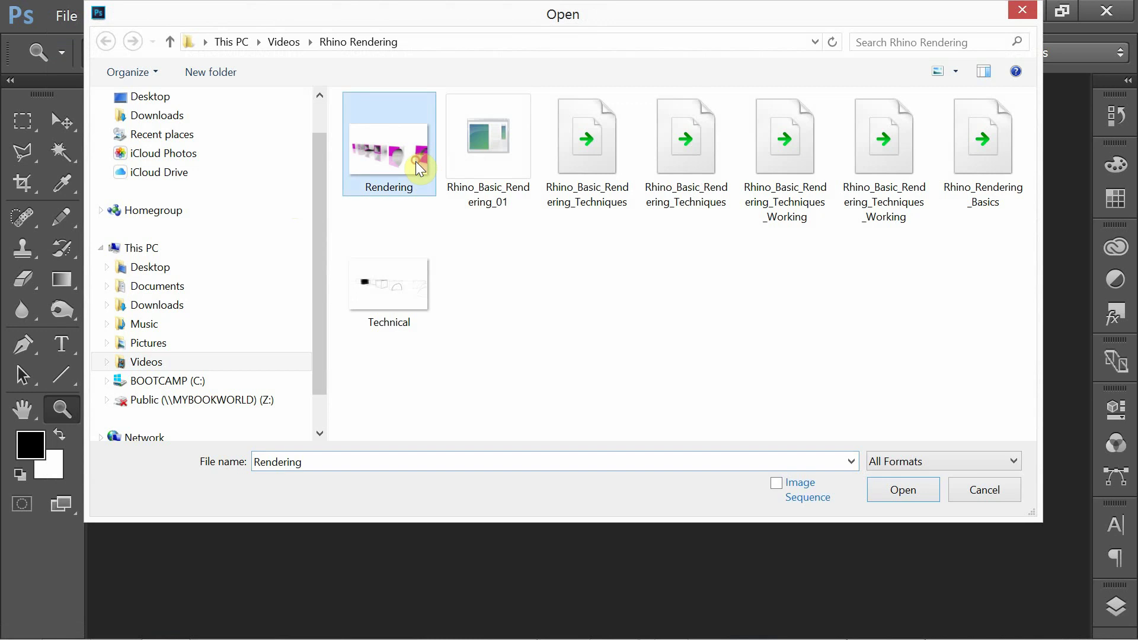
pyautogui.click(896, 489)
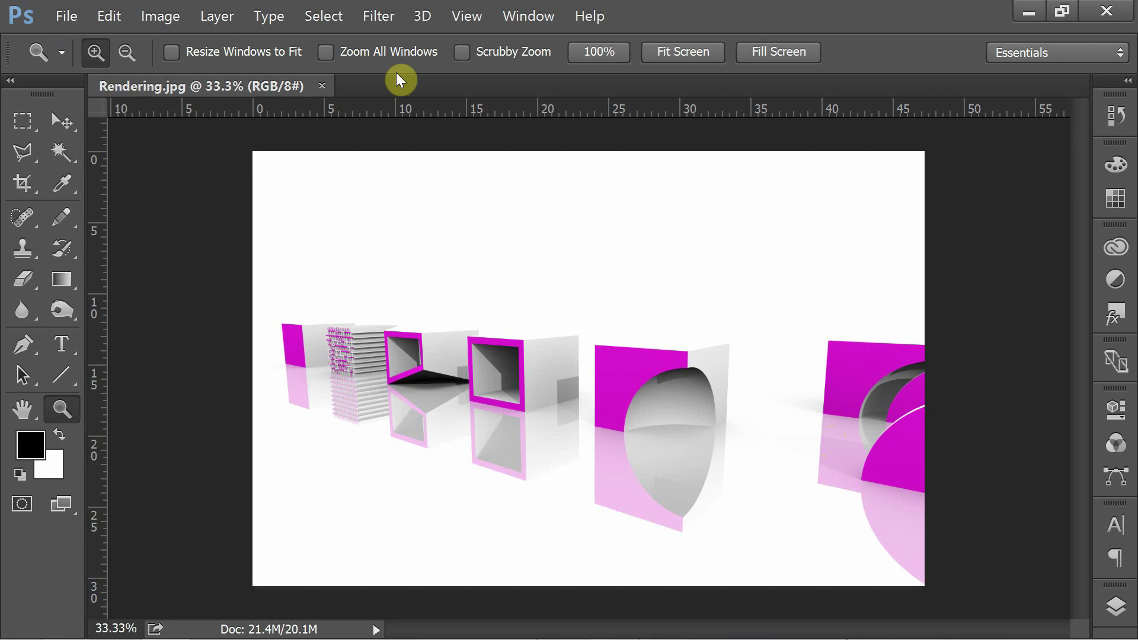
# - Open Technical.jpg as a second document
pyautogui.click(65, 18)
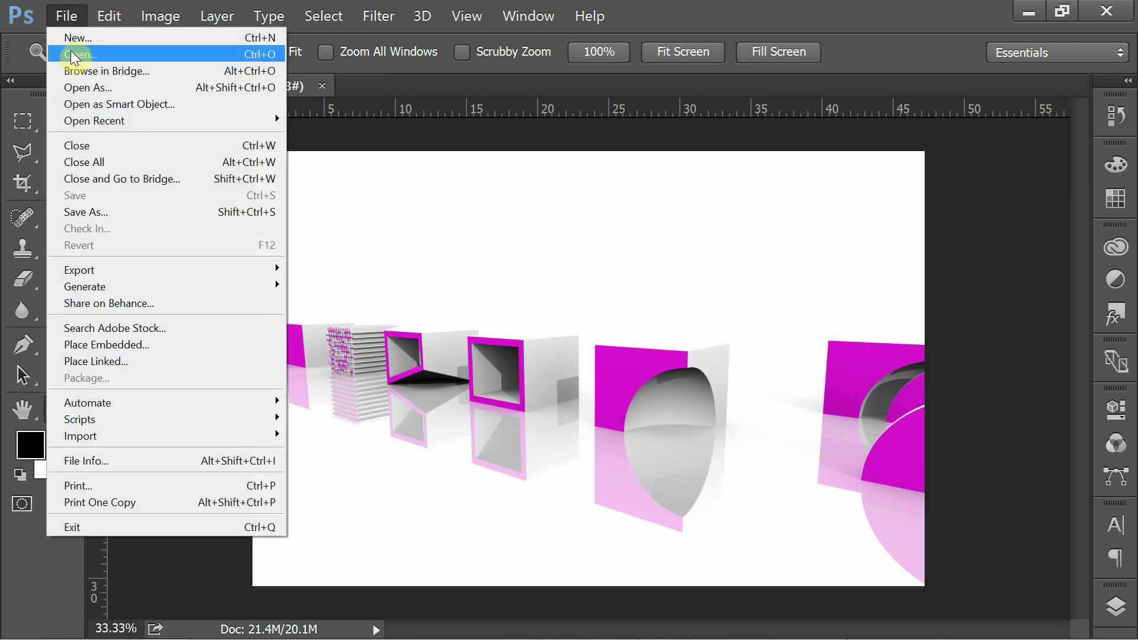
pyautogui.click(70, 53)
pyautogui.click(384, 276)
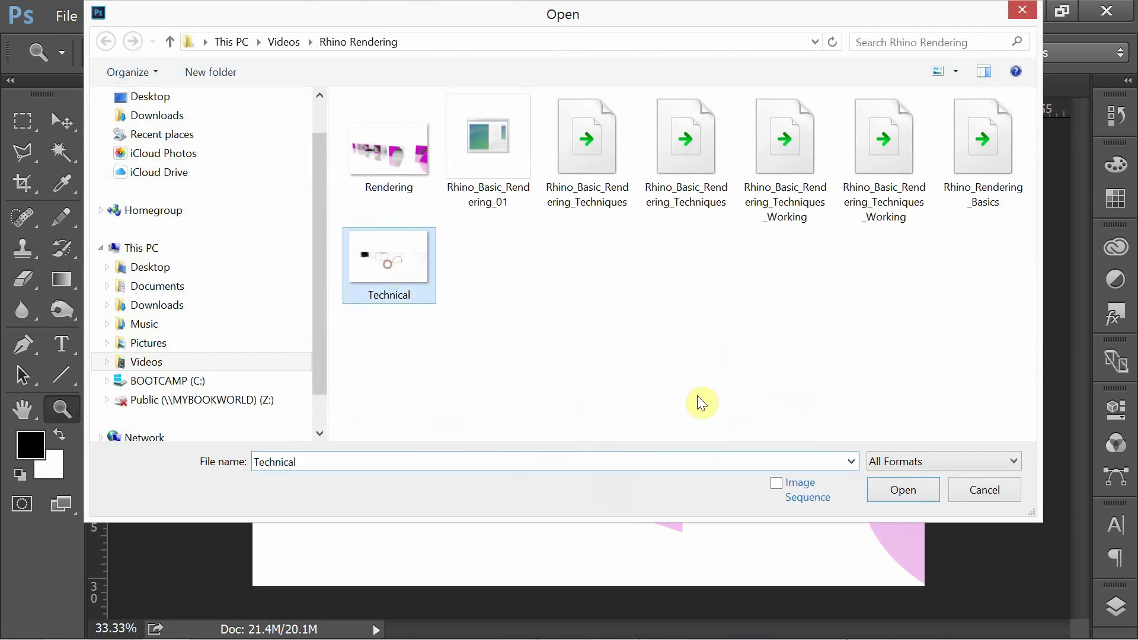
pyautogui.click(902, 490)
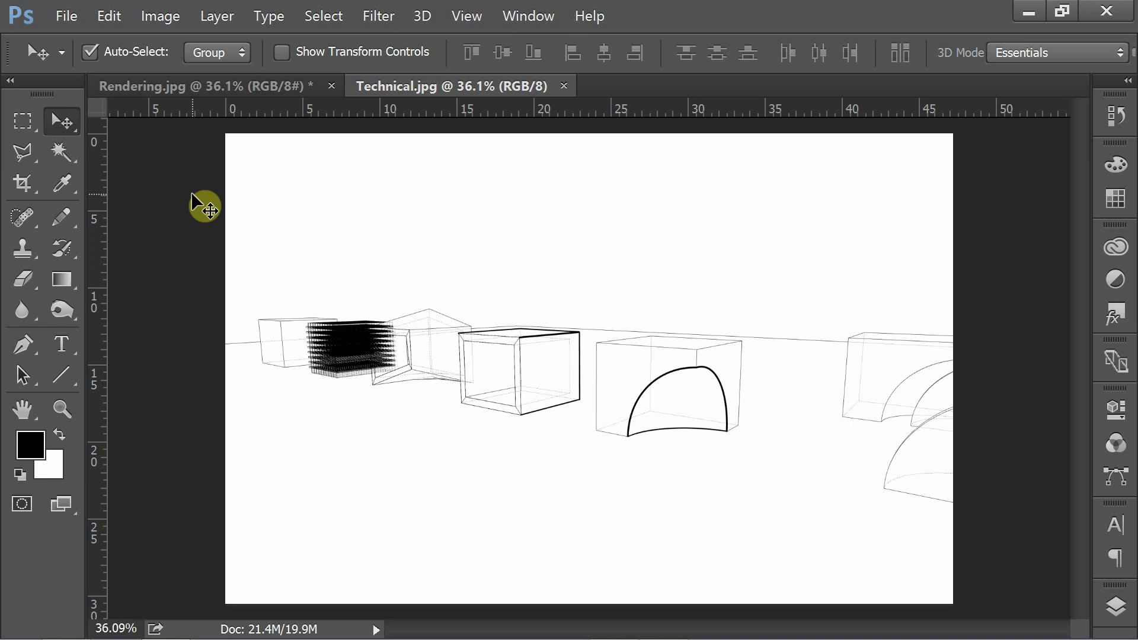
# - Paste the whole Technical image into Rendering.jpg as a new layer
pyautogui.hotkey('ctrl', 'a')
pyautogui.click(163, 92)
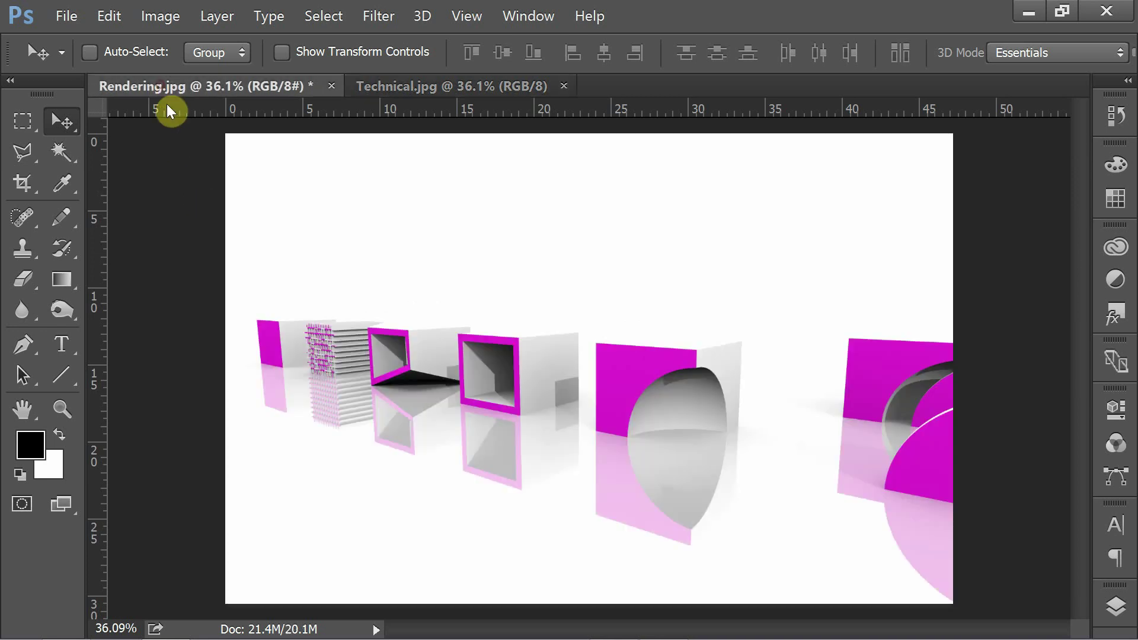
pyautogui.hotkey('ctrl', 'v')
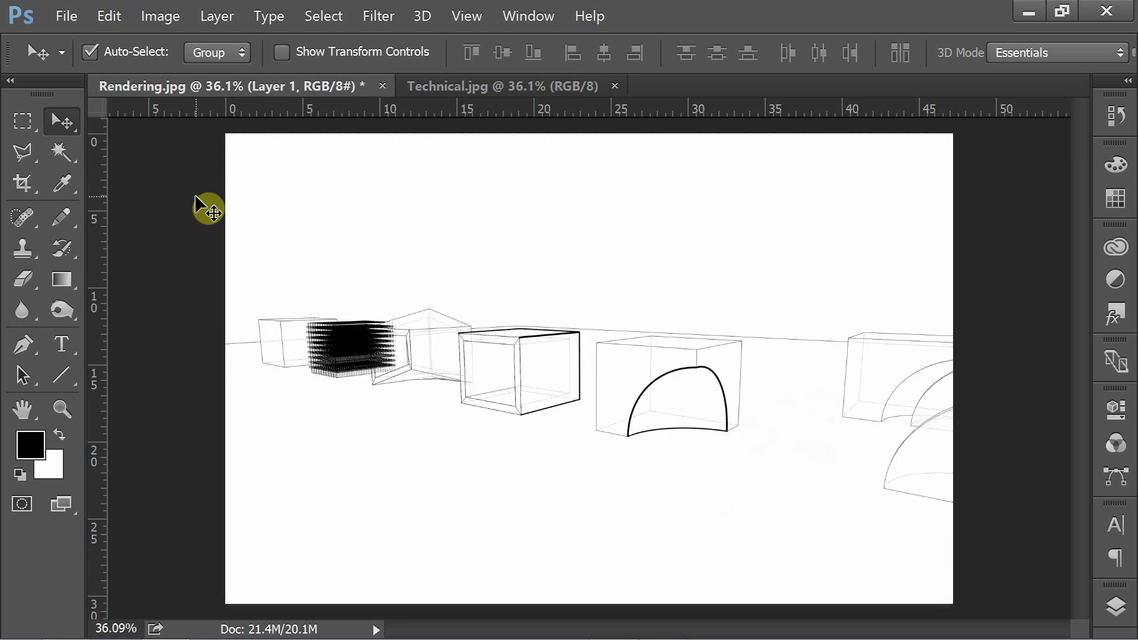
# - Lower Layer 1's opacity to 41% and zoom in on the arch block and box
pyautogui.click(1116, 606)
pyautogui.click(1075, 197)
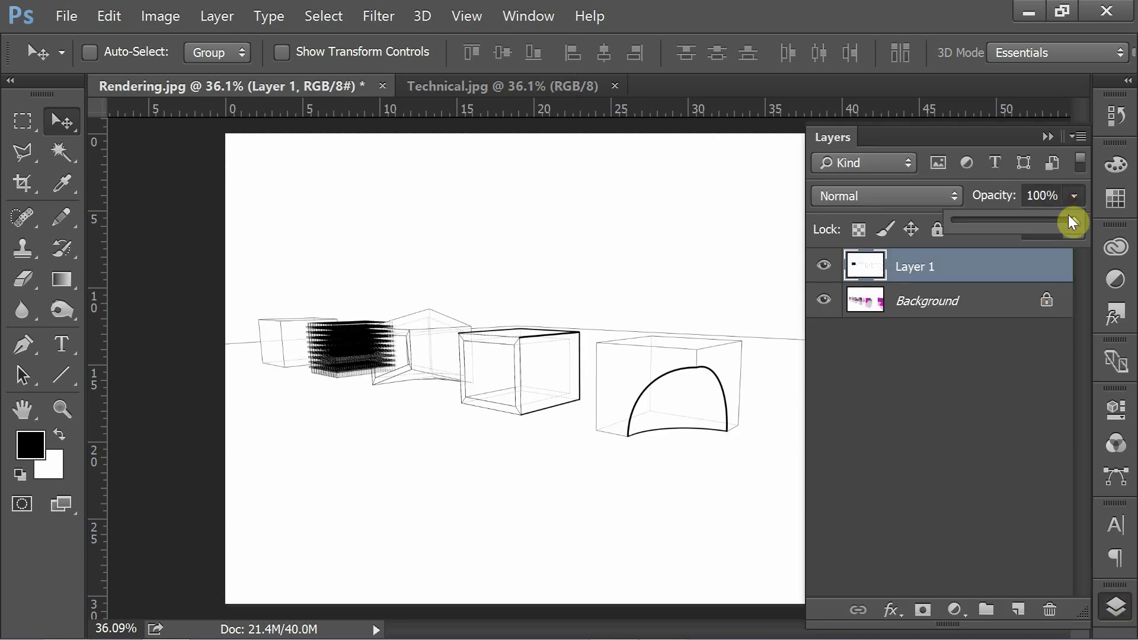
pyautogui.moveTo(1074, 223); pyautogui.dragTo(1006, 229)
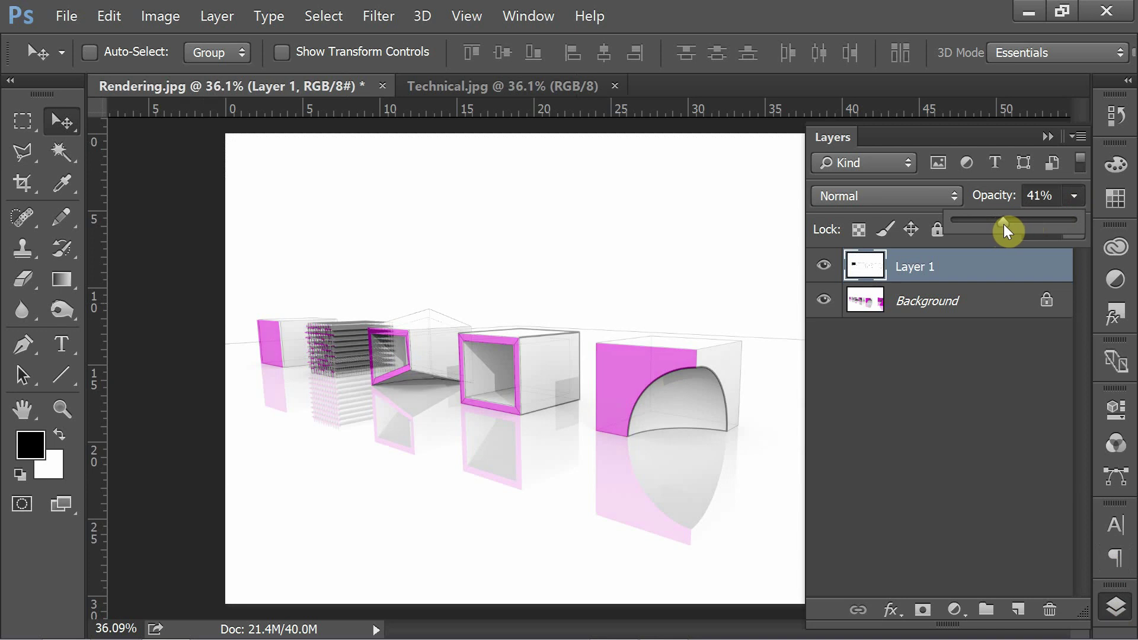
pyautogui.click(1048, 140)
pyautogui.click(61, 409)
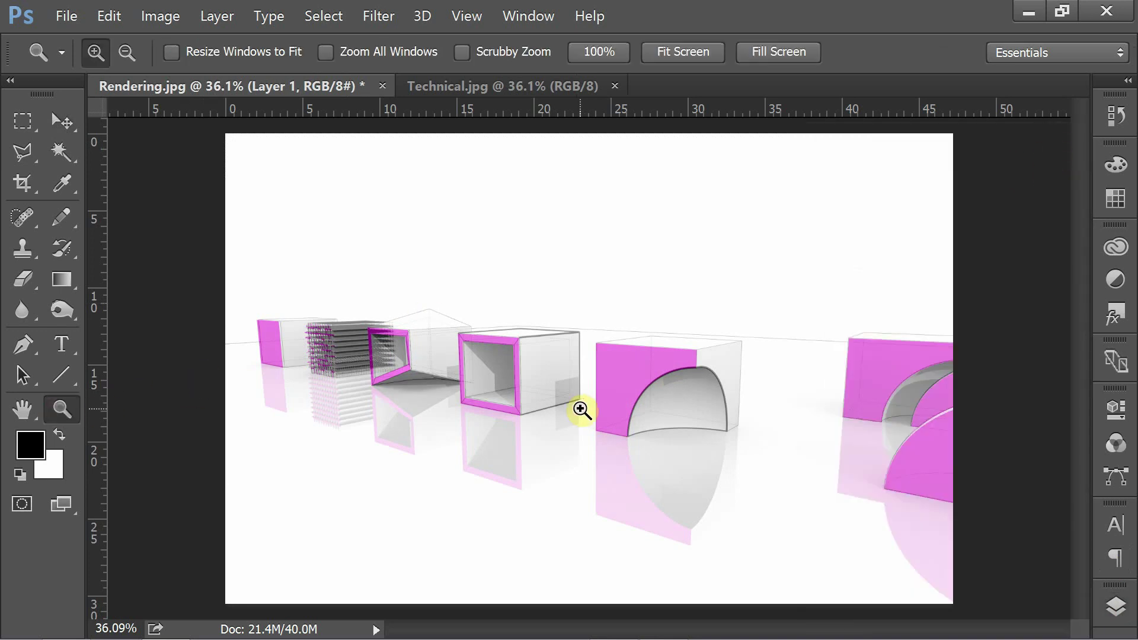
pyautogui.moveTo(515, 468); pyautogui.dragTo(737, 287)
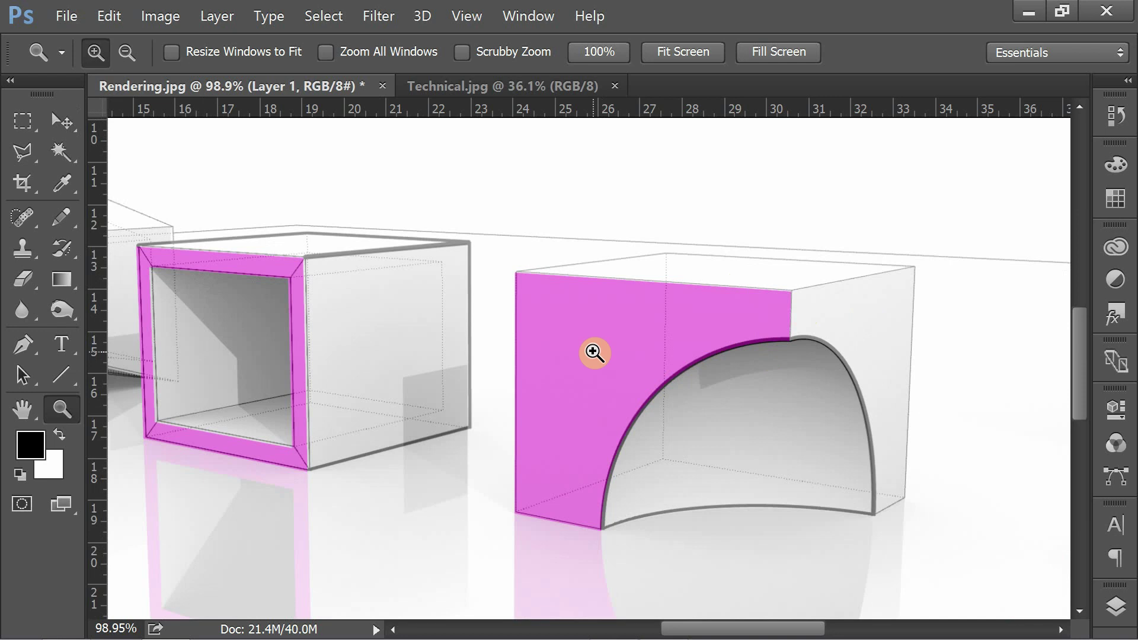
# - Switch back to Rhino and zoom out the Grasshopper Rendering Basics canvas beside the Unnamed-06 render
pyautogui.moveTo(539, 634)
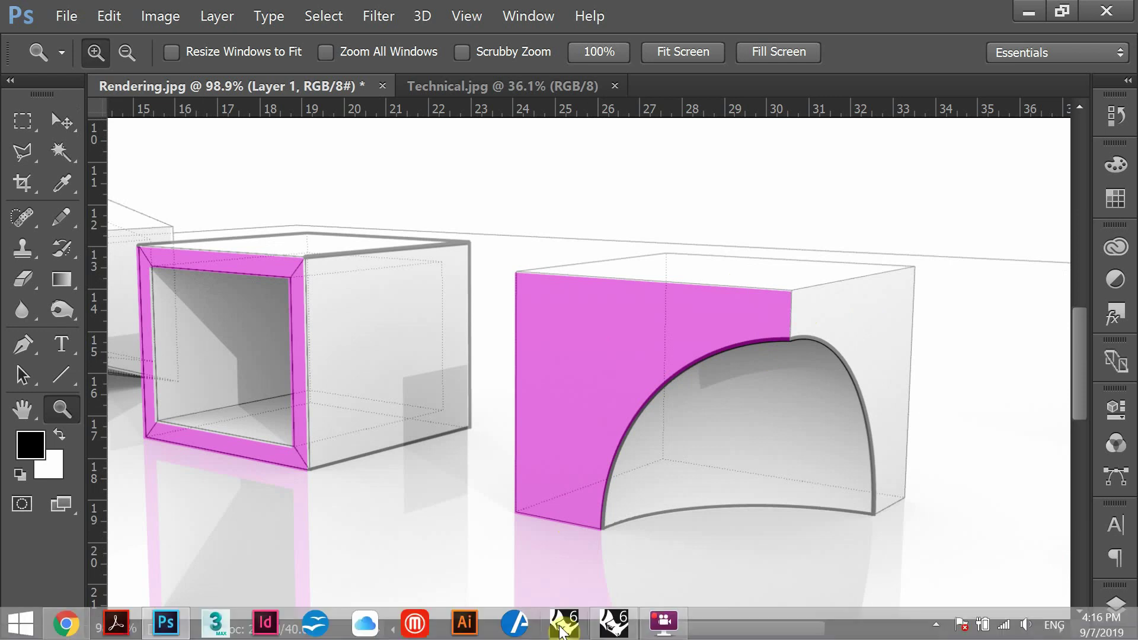
pyautogui.click(616, 626)
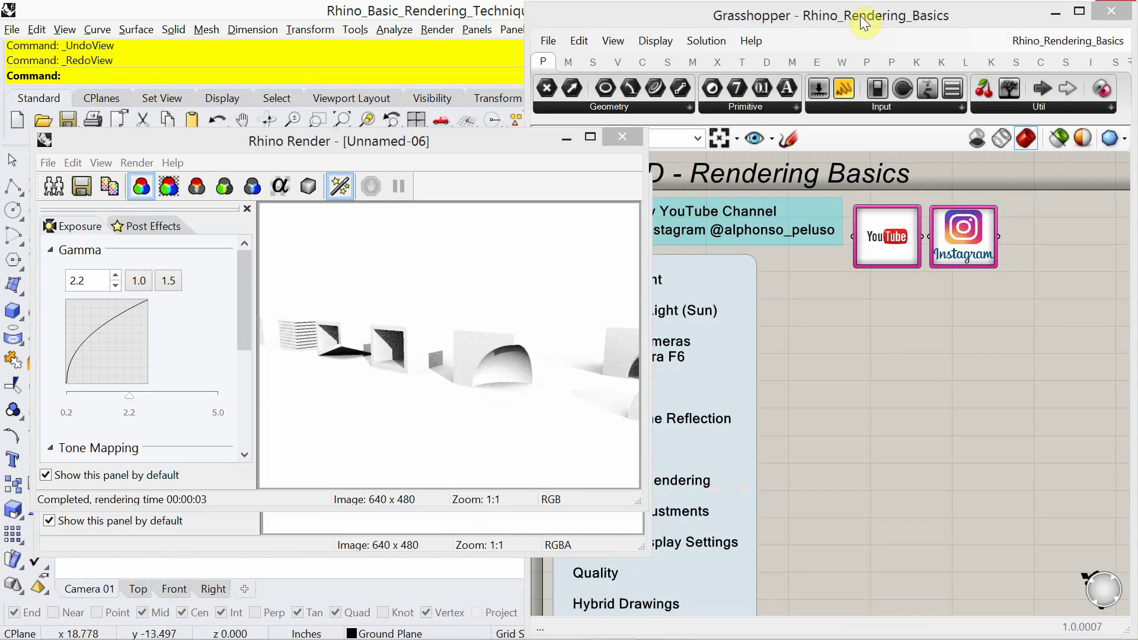
pyautogui.click(824, 102)
pyautogui.scroll(-1, 882, 422)
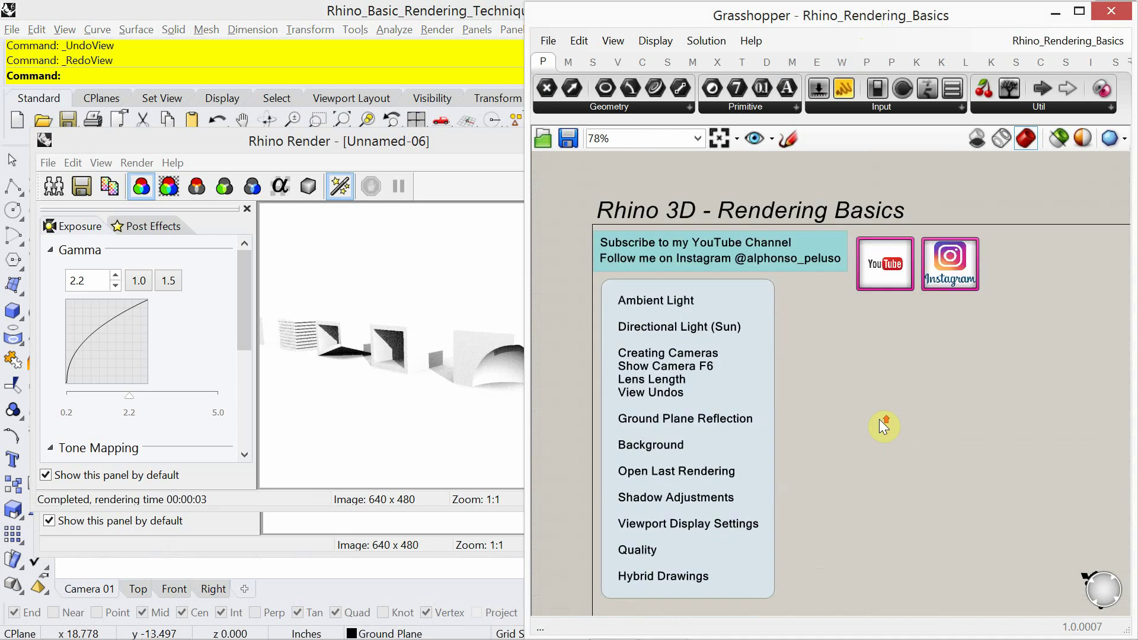